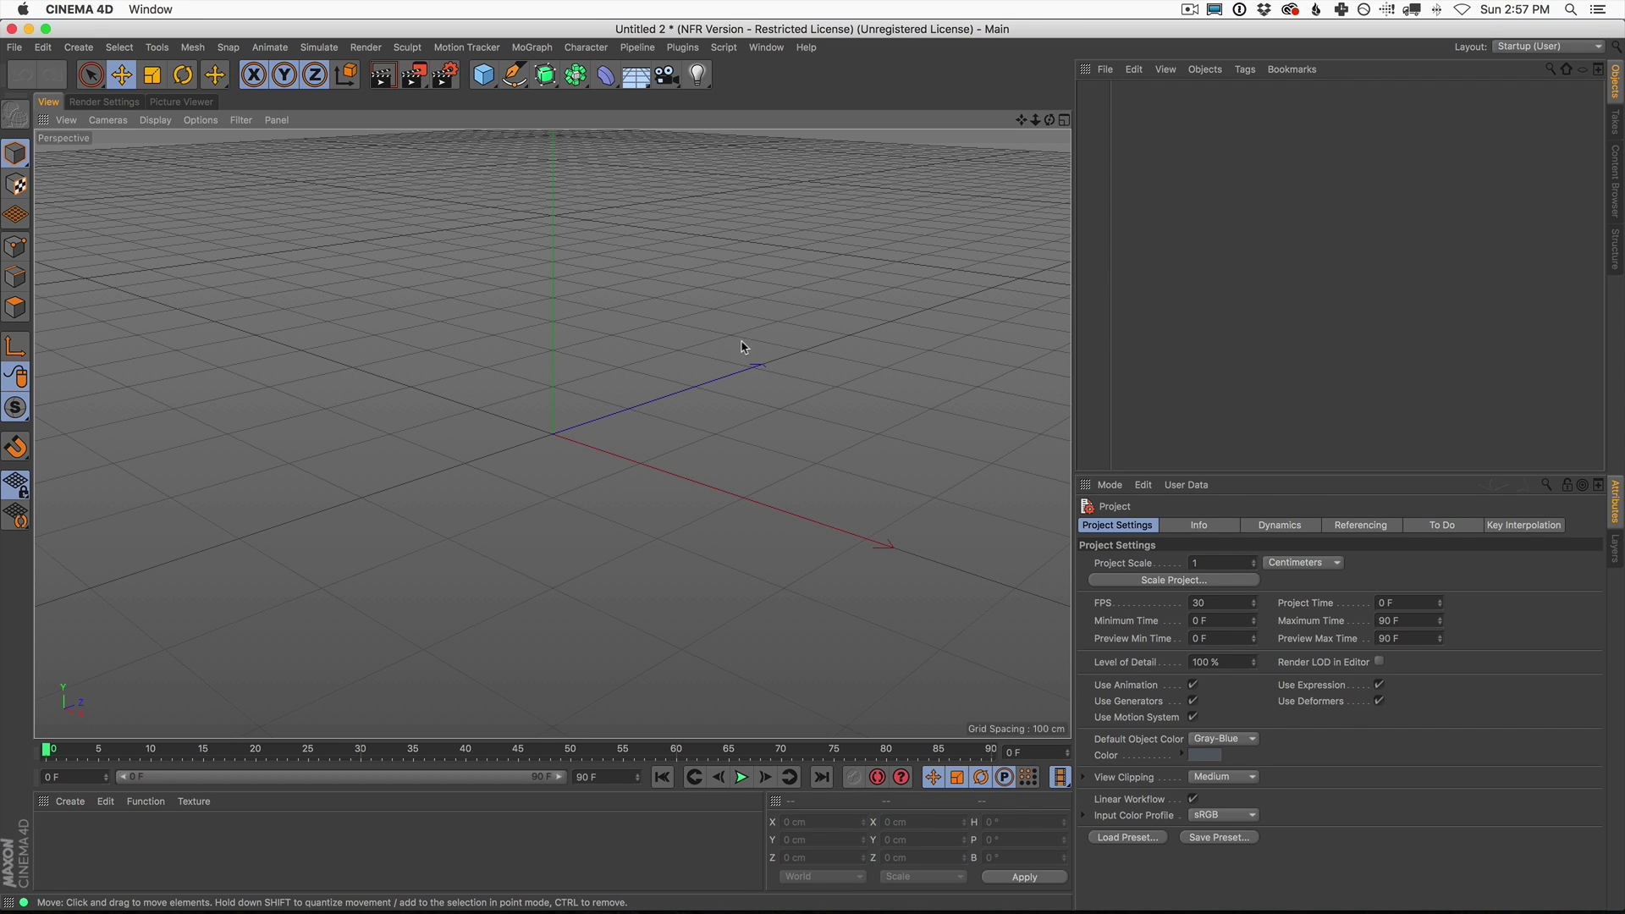
Step: Add a Torus primitive to the empty scene
{"action": "left_click", "coordinate": [487, 82]}
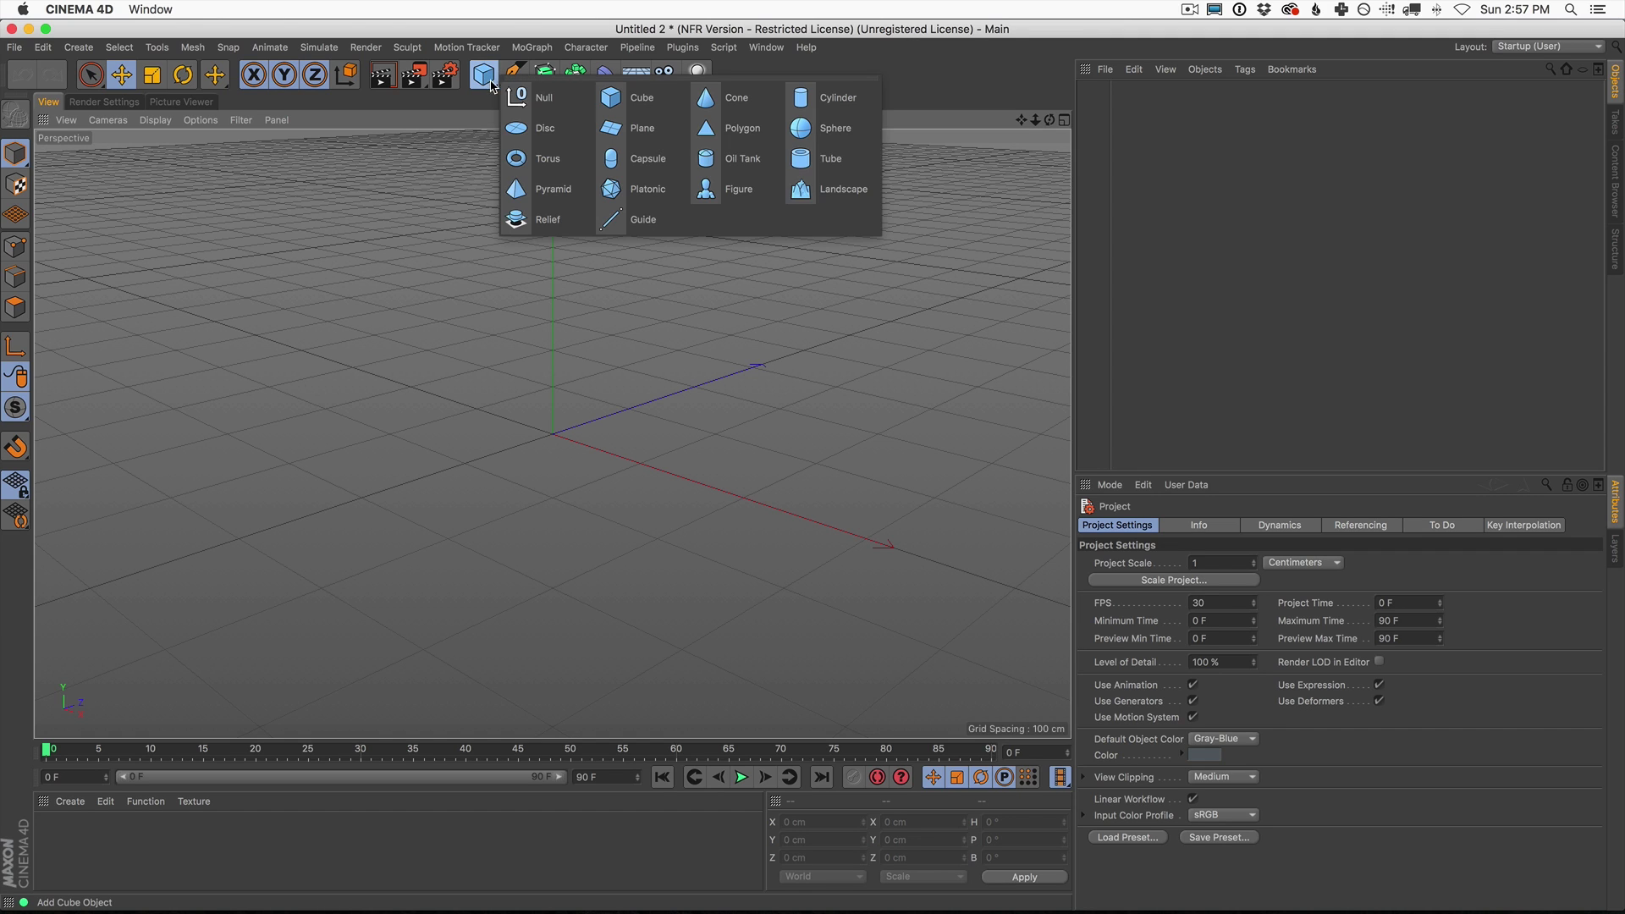
{"action": "left_click", "coordinate": [554, 165]}
{"action": "left_click_drag", "start_coordinate": [734, 470], "coordinate": [703, 454], "text": "alt"}
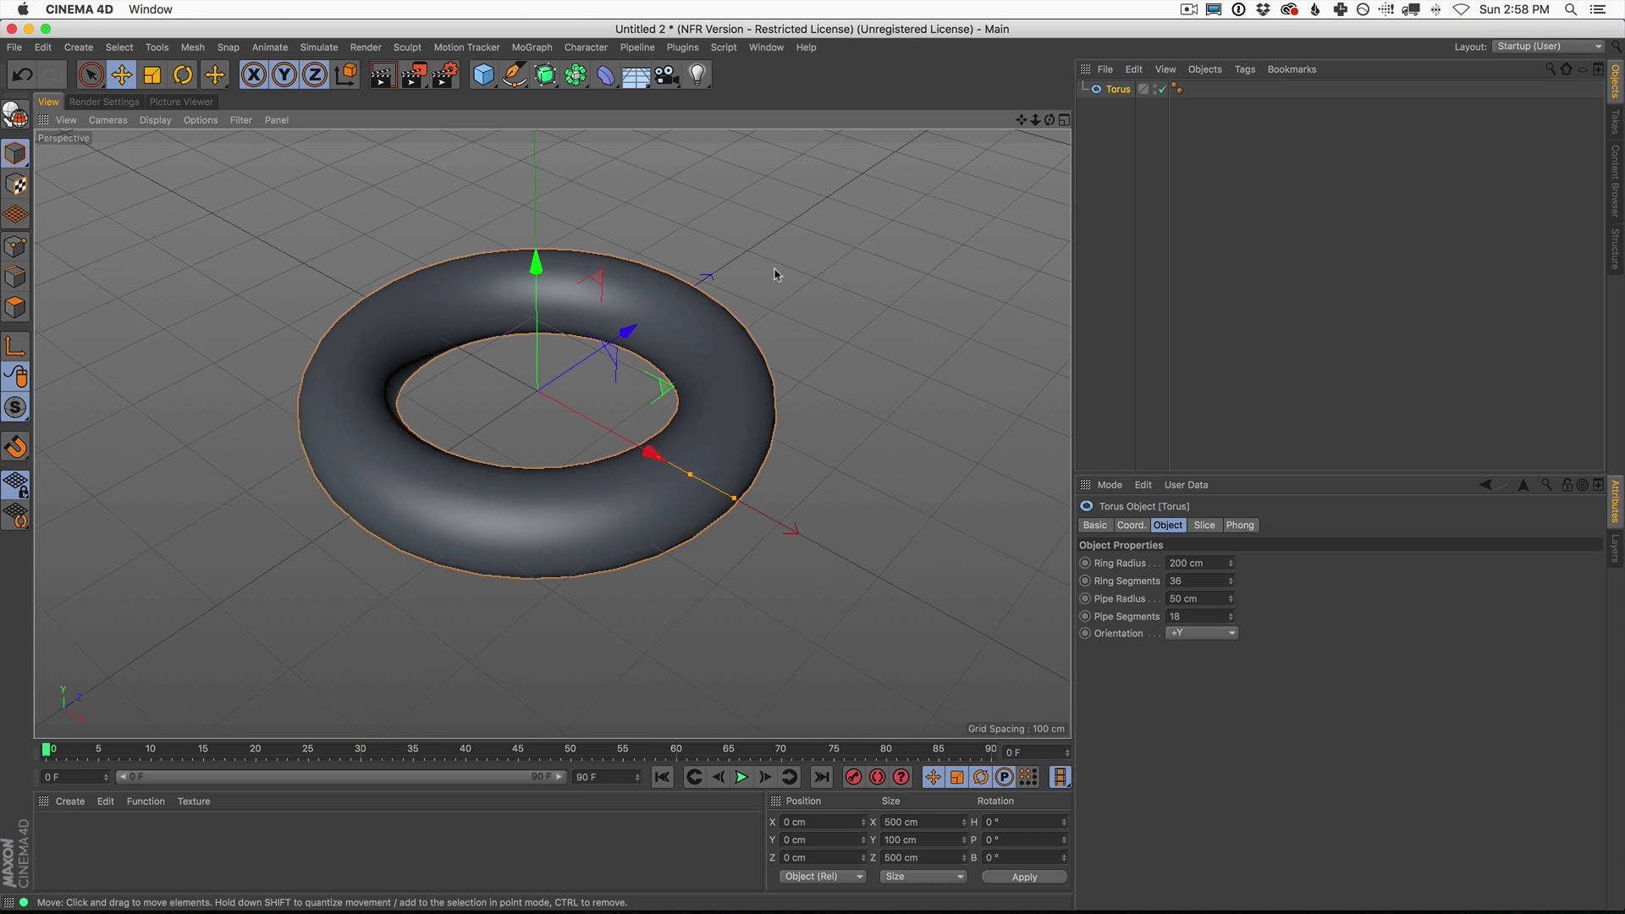
Step: Add an Atom Array generator and make the torus its child
{"action": "left_click", "coordinate": [576, 74]}
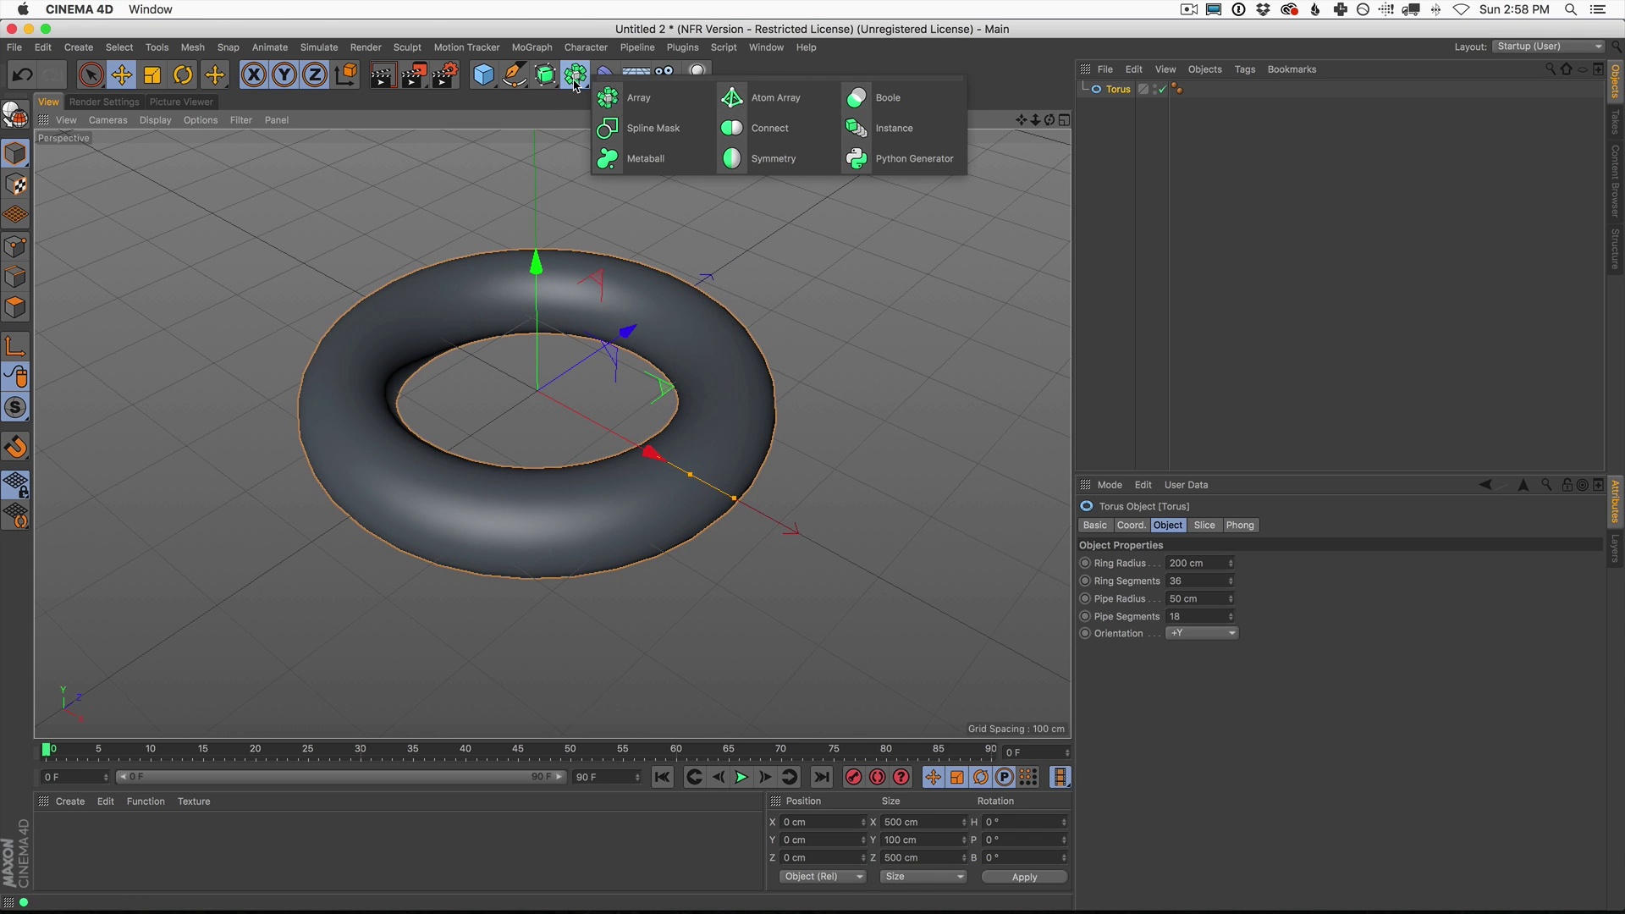
{"action": "left_click", "coordinate": [780, 105]}
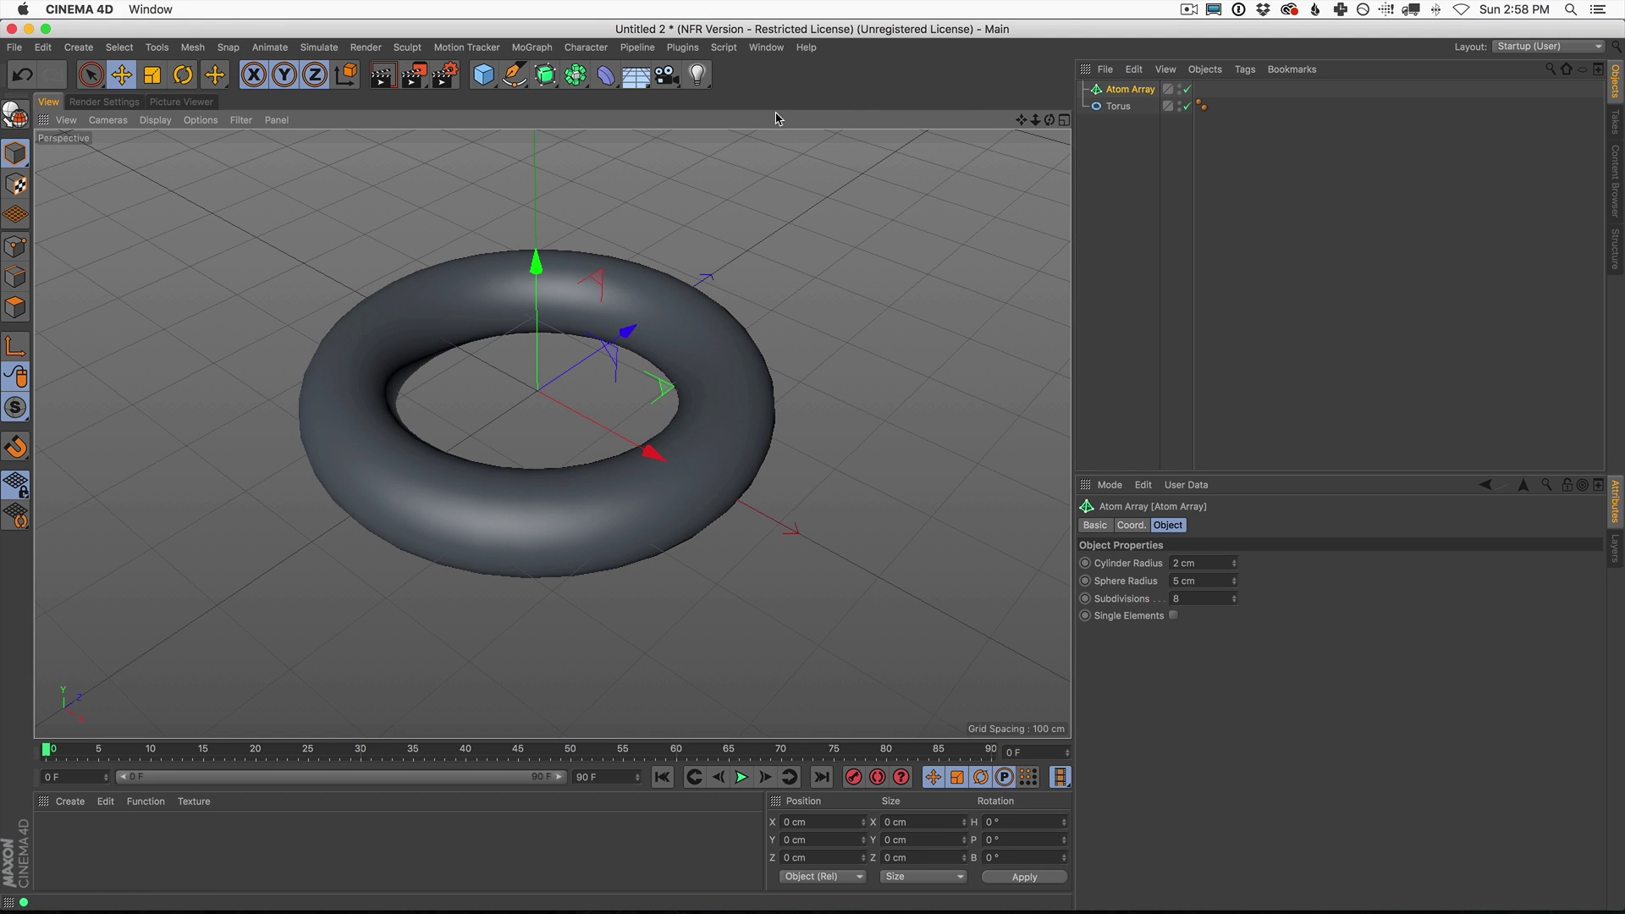
{"action": "left_click_drag", "start_coordinate": [1117, 106], "coordinate": [1122, 91]}
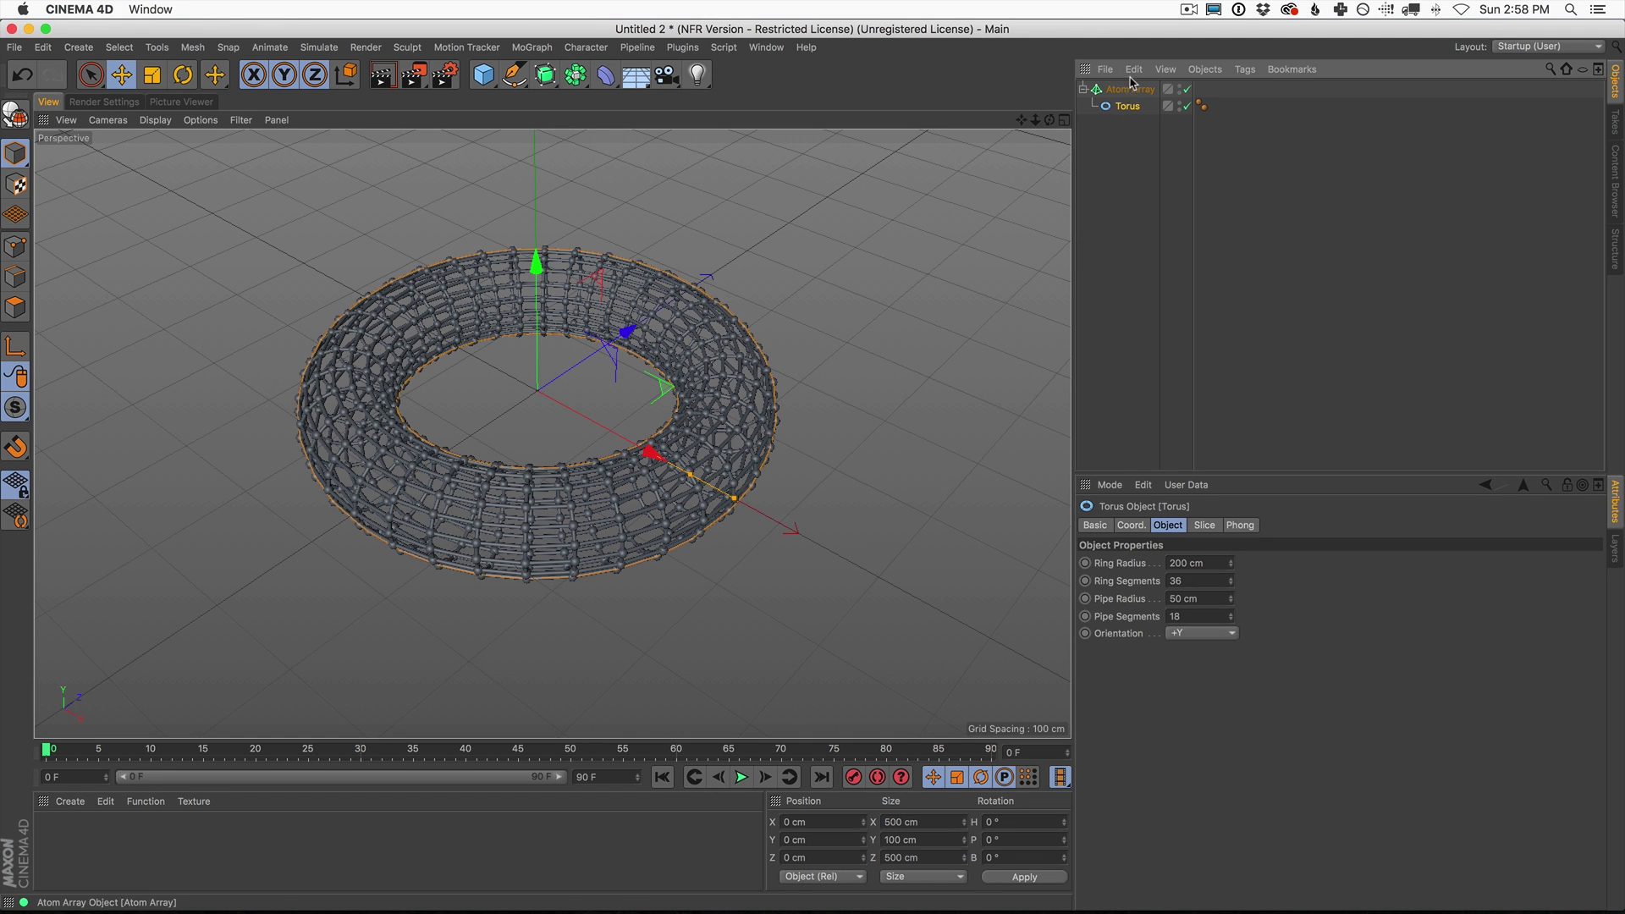
{"action": "left_click", "coordinate": [1129, 131]}
{"action": "left_click", "coordinate": [1130, 107]}
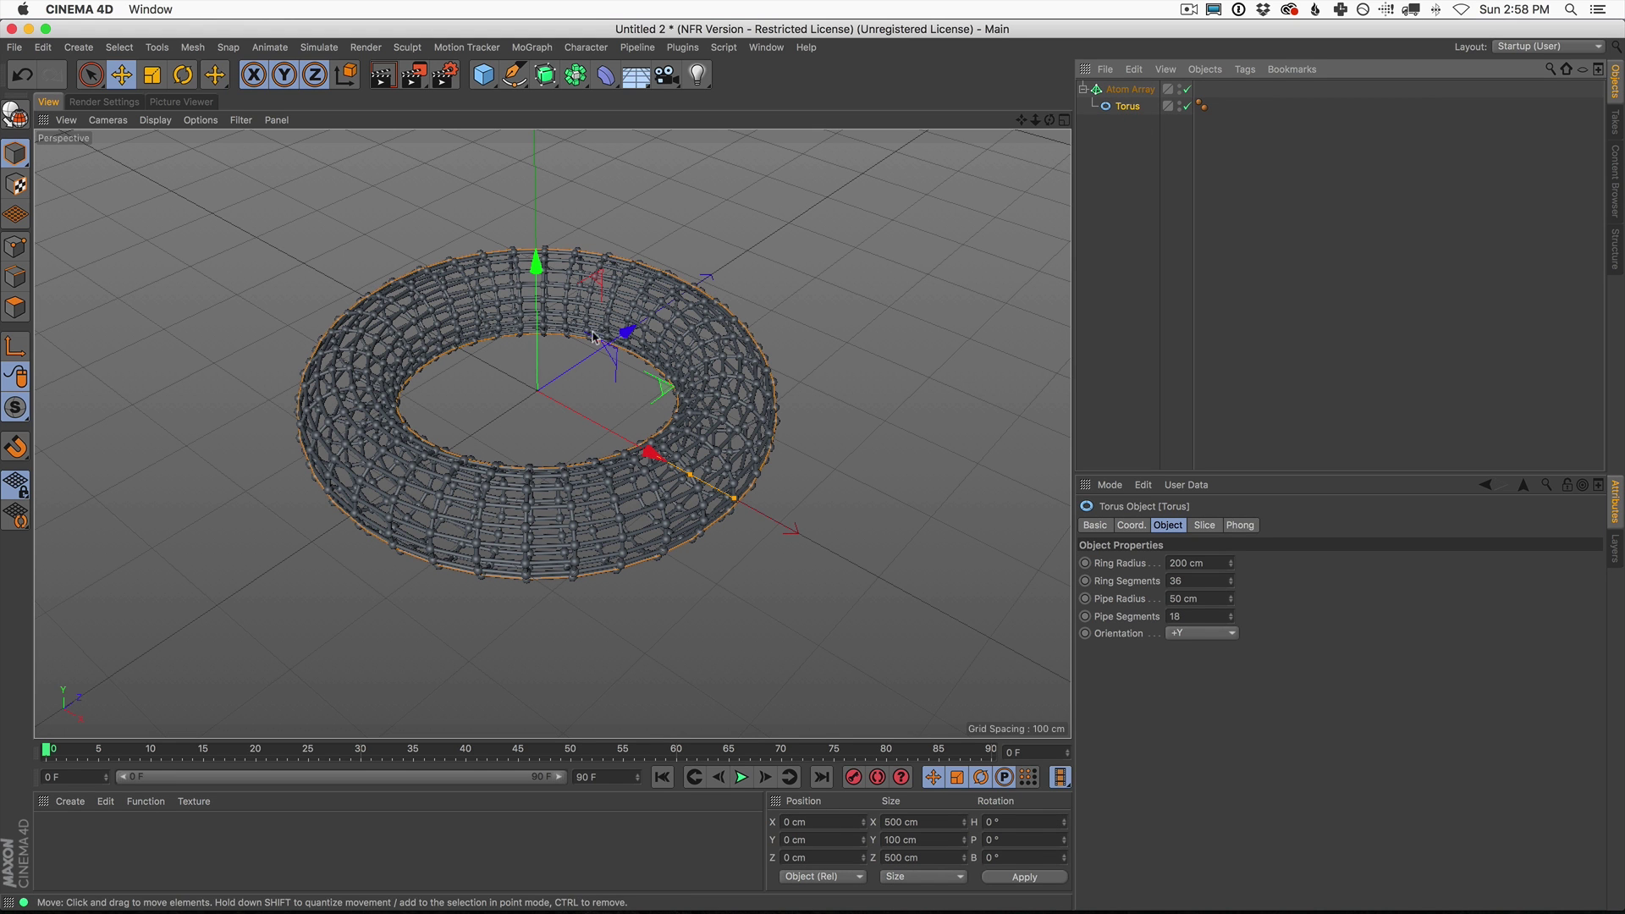
Step: Try out a different ring radius on the torus and undo the change
{"action": "scroll", "coordinate": [728, 423], "scroll_direction": "up", "scroll_amount": 5}
{"action": "right_click_drag", "start_coordinate": [794, 387], "coordinate": [885, 205], "text": "alt"}
{"action": "right_click_drag", "start_coordinate": [745, 436], "coordinate": [783, 428], "text": "alt"}
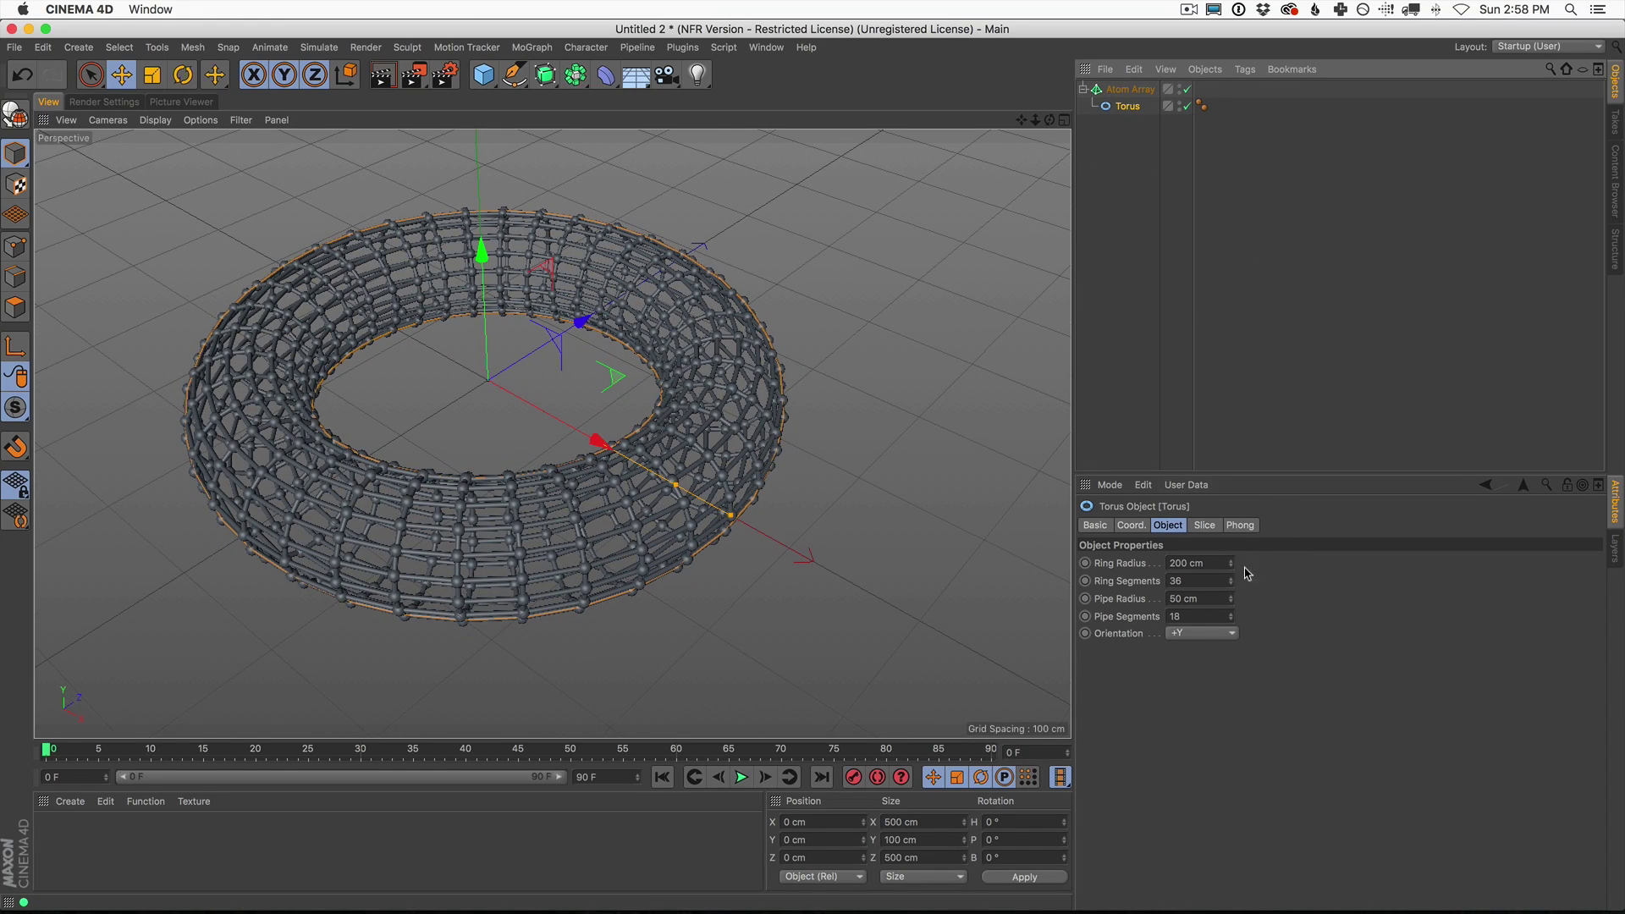
{"action": "mouse_move", "coordinate": [1233, 563]}
{"action": "left_mouse_down"}
{"action": "mouse_move", "coordinate": [1247, 523]}
{"action": "mouse_move", "coordinate": [1224, 665]}
{"action": "mouse_move", "coordinate": [1223, 622]}
{"action": "mouse_move", "coordinate": [1251, 584]}
{"action": "mouse_move", "coordinate": [1238, 576]}
{"action": "left_mouse_up"}
{"action": "key", "text": "super+z"}
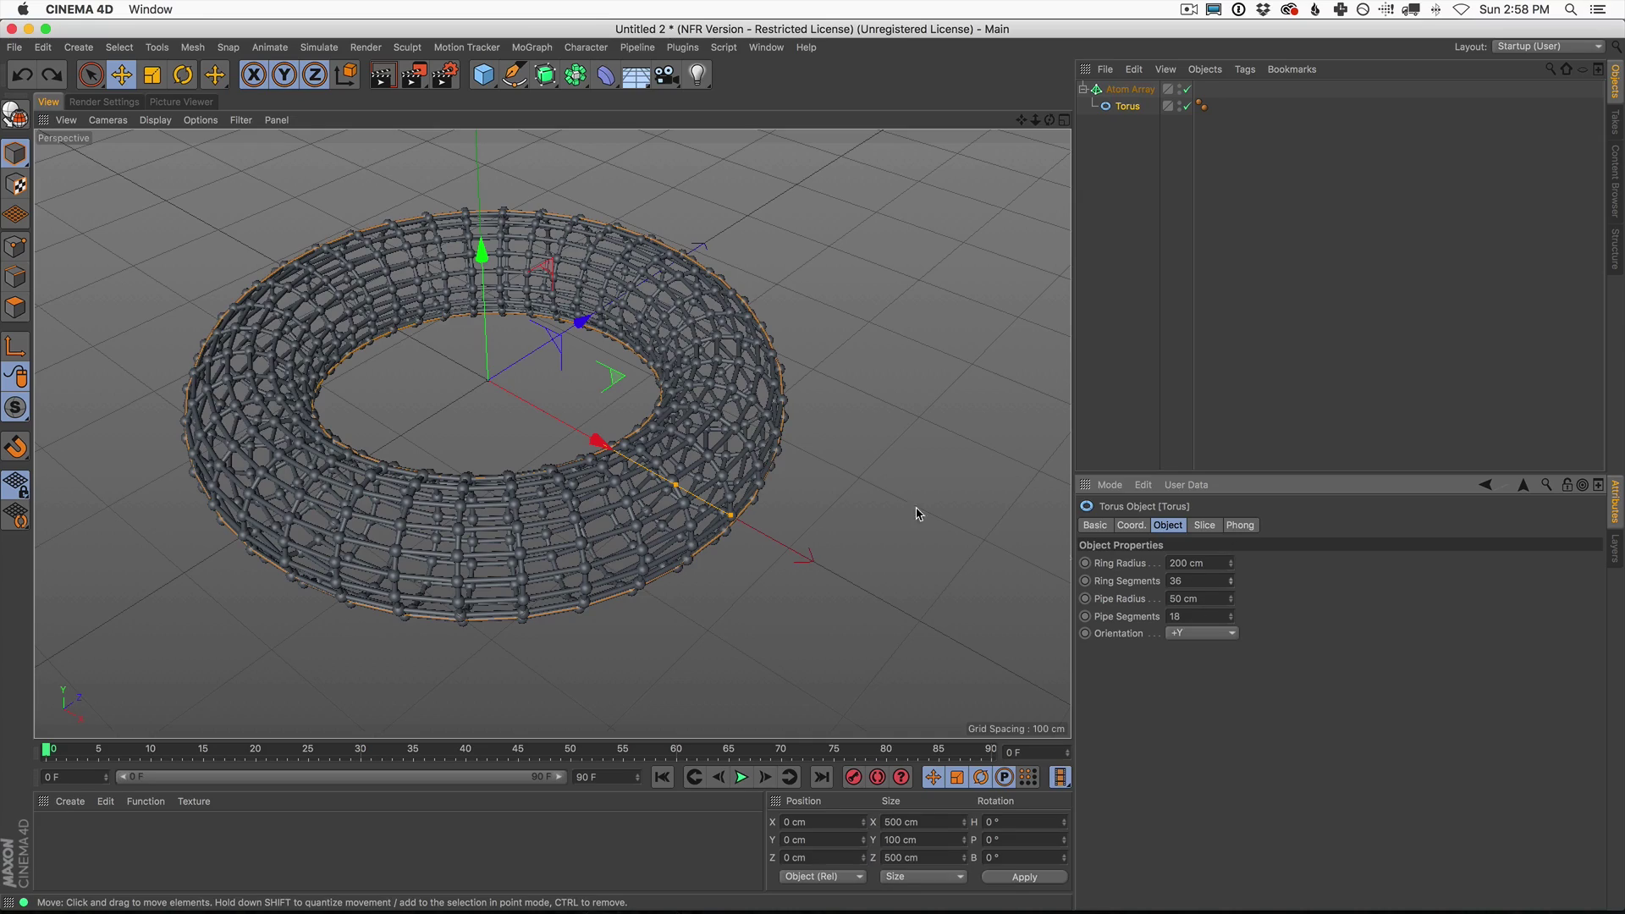
{"action": "left_click_drag", "start_coordinate": [987, 538], "coordinate": [938, 514], "text": "alt"}
{"action": "left_click_drag", "start_coordinate": [1237, 606], "coordinate": [1237, 596]}
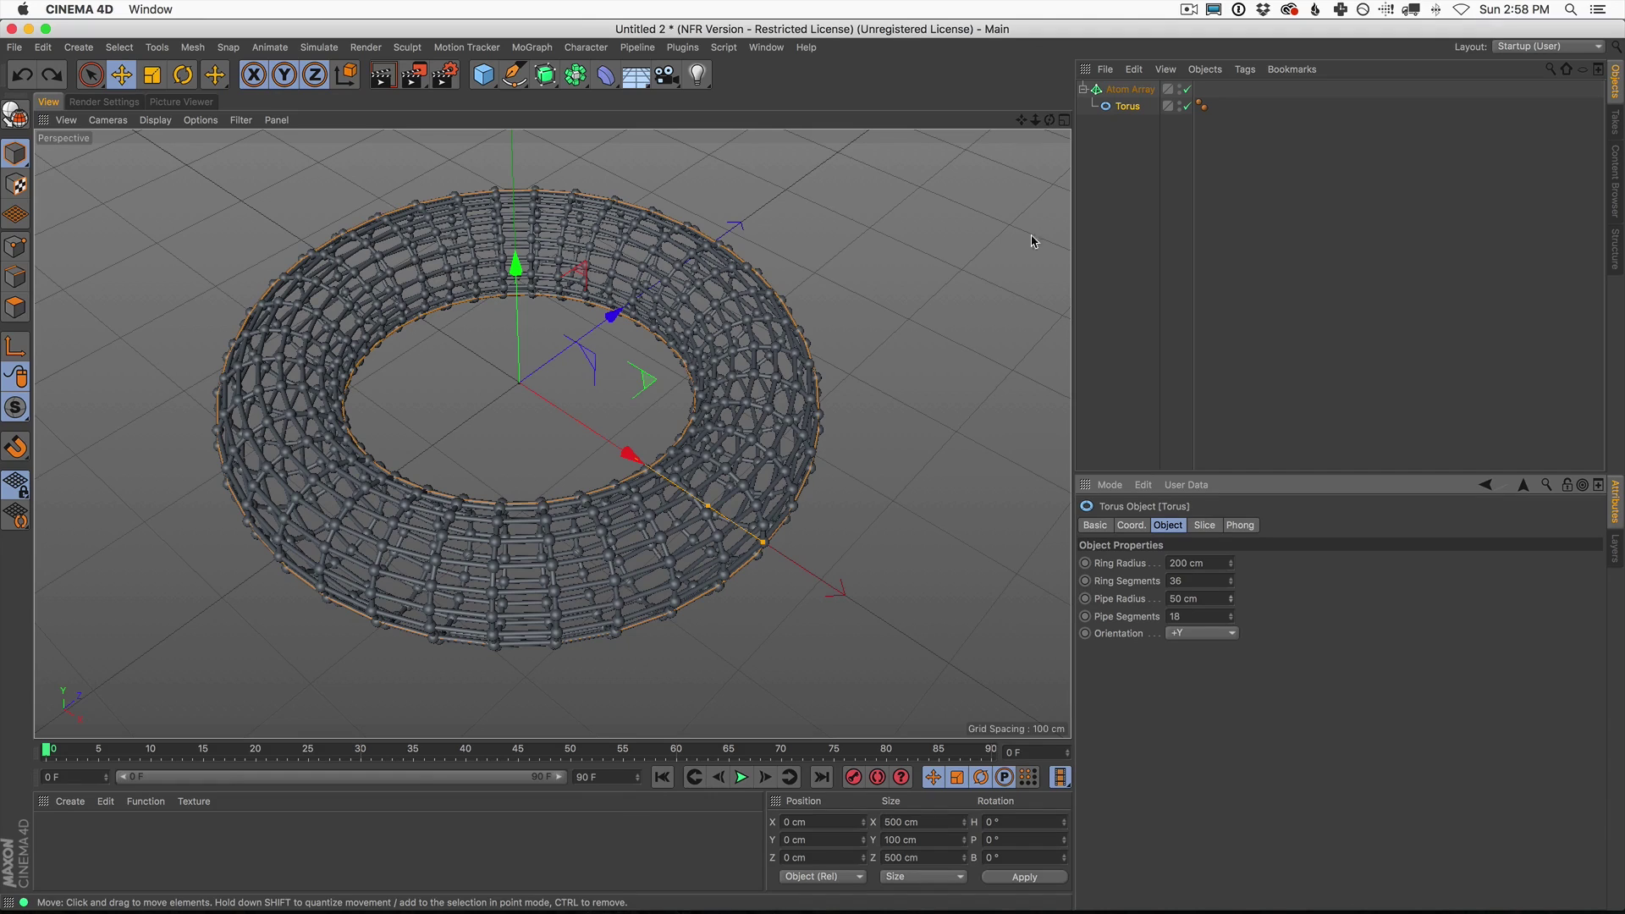
Step: Adjust the Atom Array's thickness, setting both its cylinder radius and its sphere radius to 2 cm
{"action": "left_click", "coordinate": [1122, 134]}
{"action": "left_click", "coordinate": [1126, 90]}
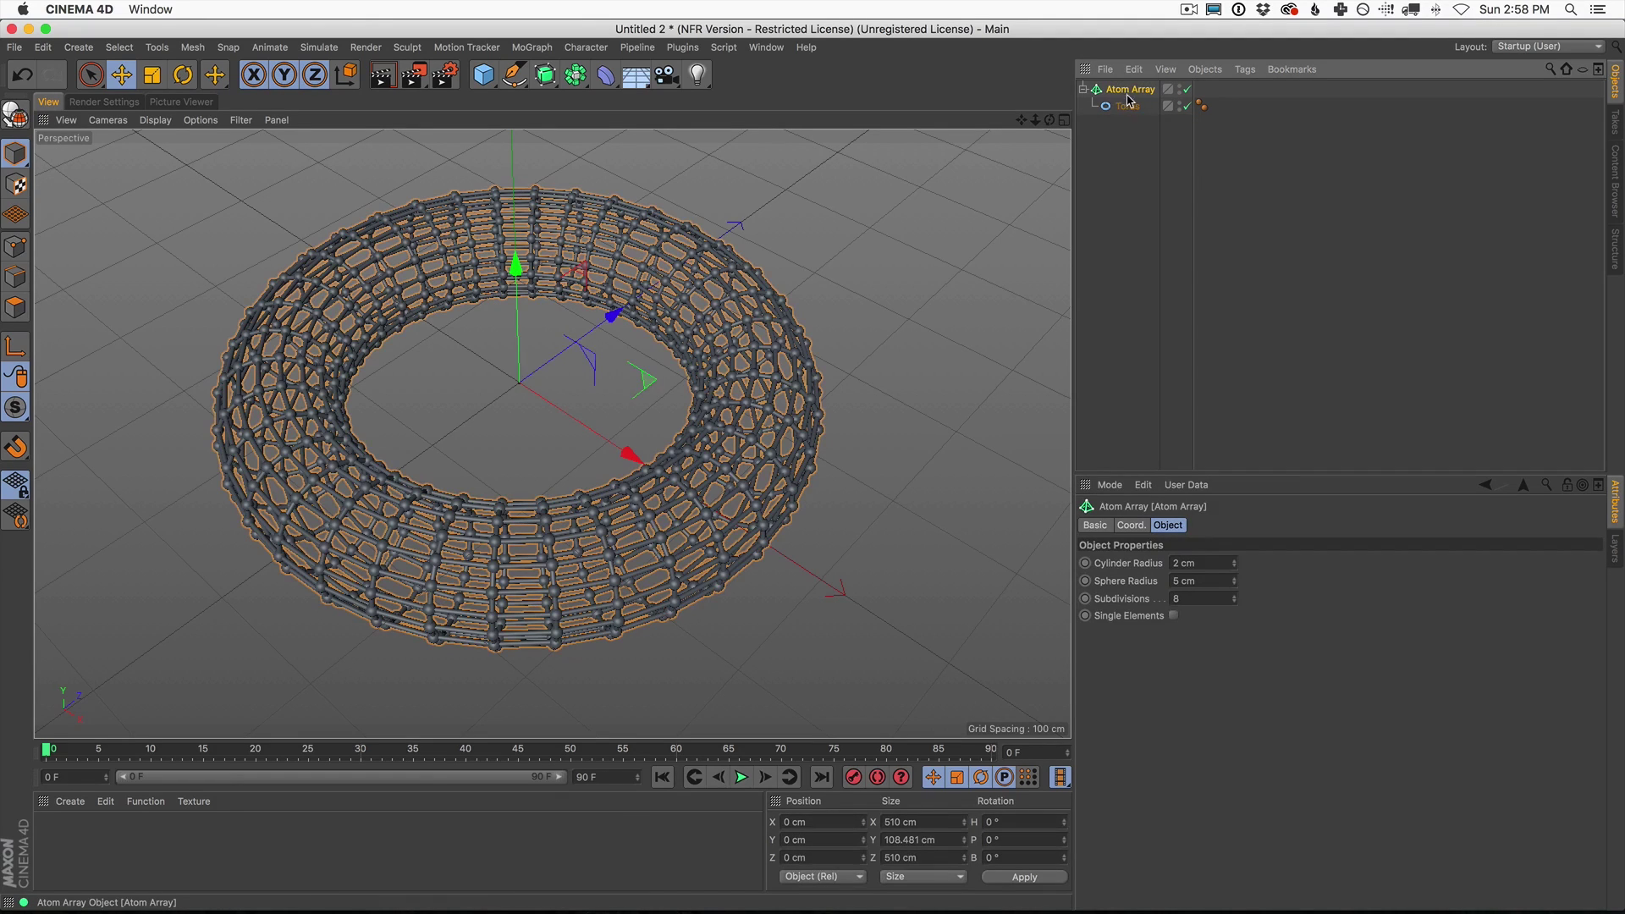
{"action": "left_click", "coordinate": [1200, 563]}
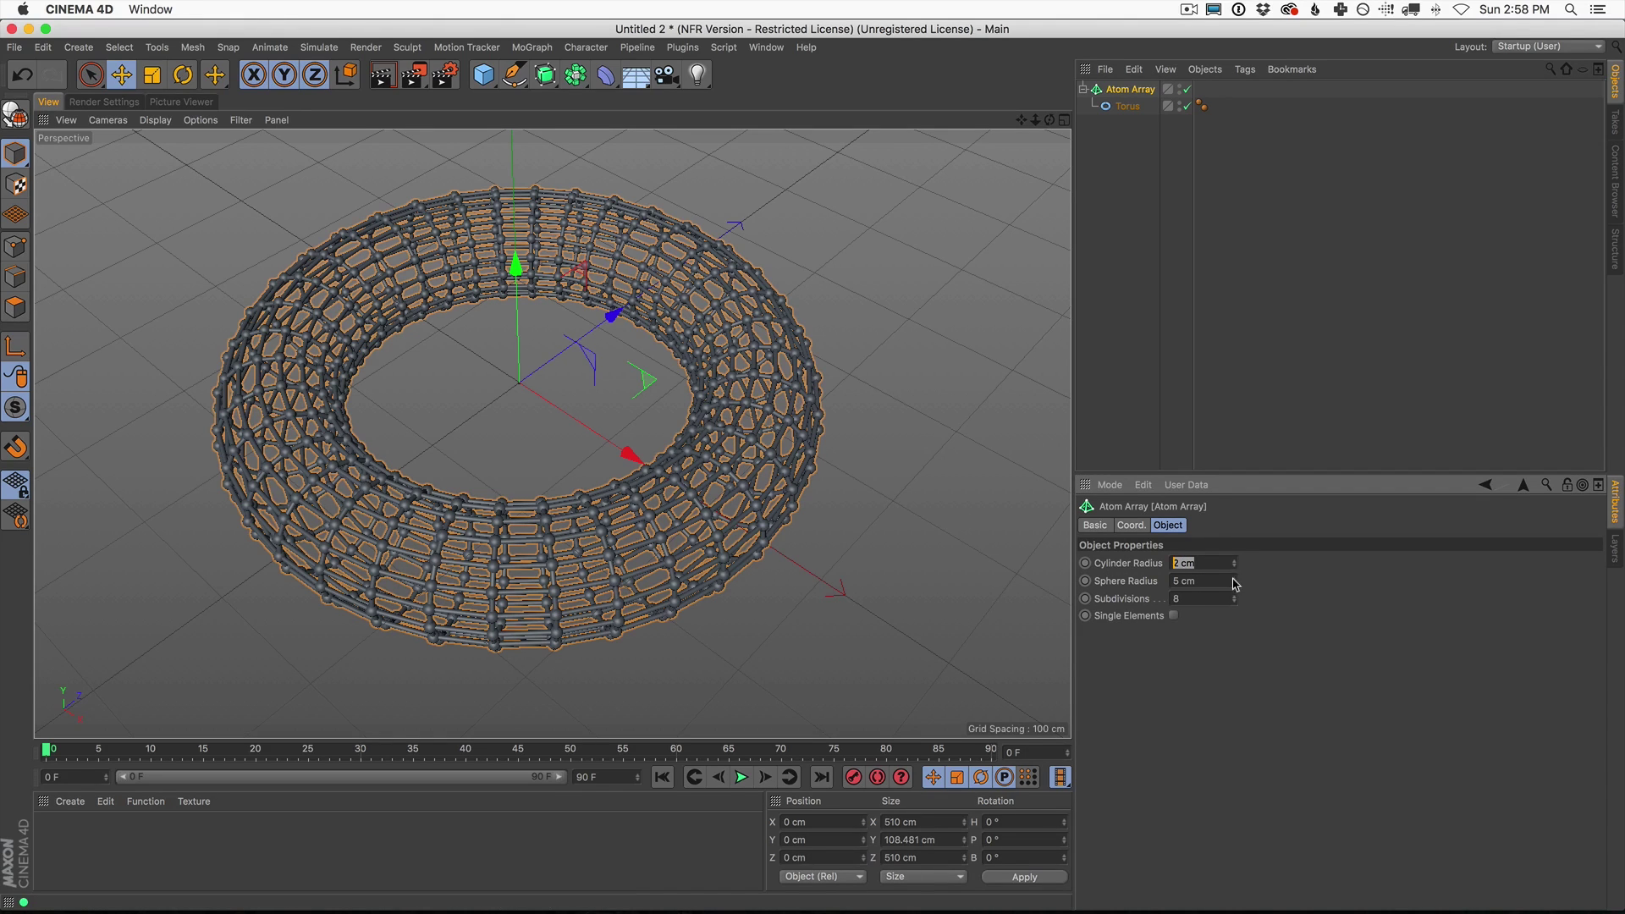
{"action": "left_click_drag", "start_coordinate": [1235, 565], "coordinate": [1238, 511]}
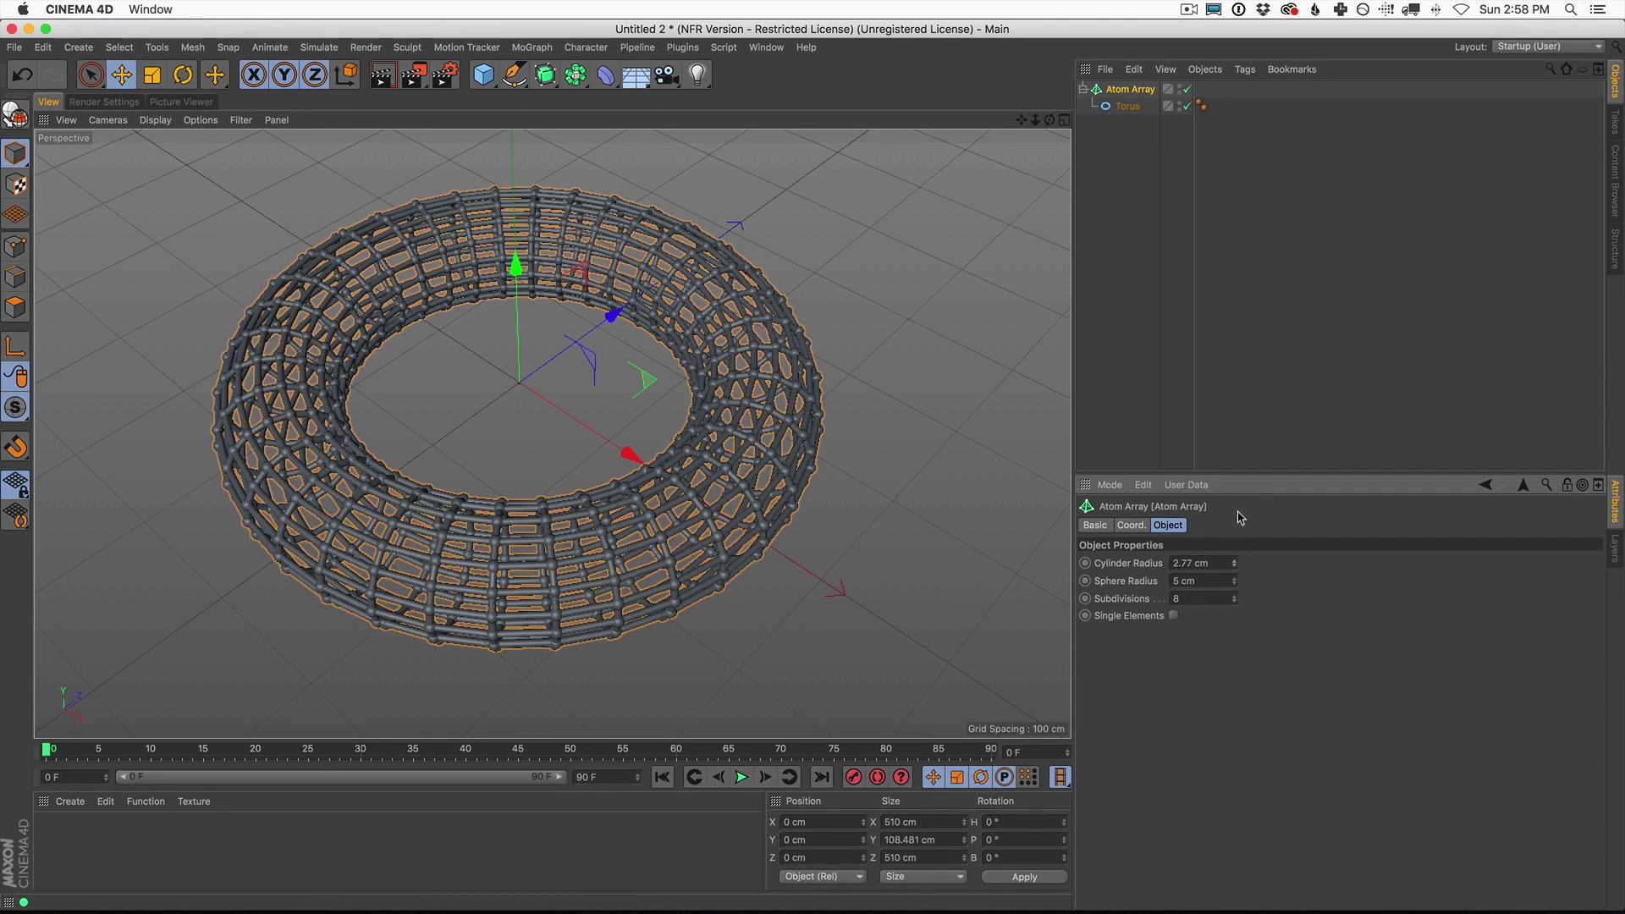
{"action": "left_click_drag", "start_coordinate": [1237, 586], "coordinate": [1252, 511]}
{"action": "type", "text": "2"}
{"action": "key", "text": "Tab"}
{"action": "type", "text": "2"}
{"action": "key", "text": "Return"}
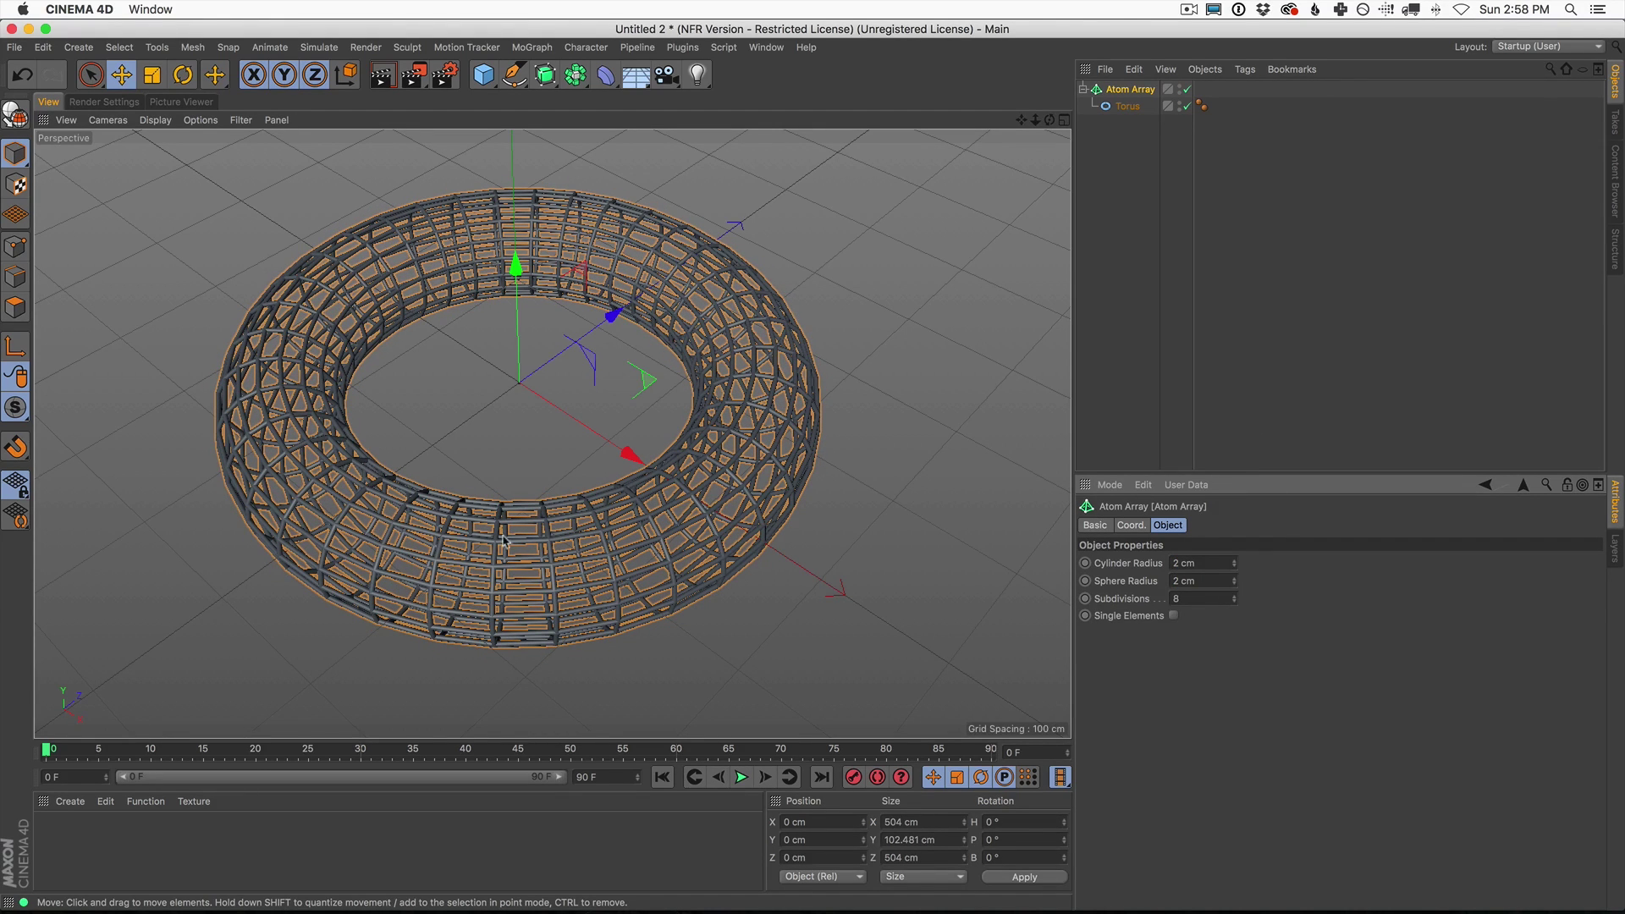
Step: Set the Atom Array's cylinder radius and sphere radius to 1 cm each
{"action": "left_click_drag", "start_coordinate": [1215, 559], "coordinate": [1091, 536]}
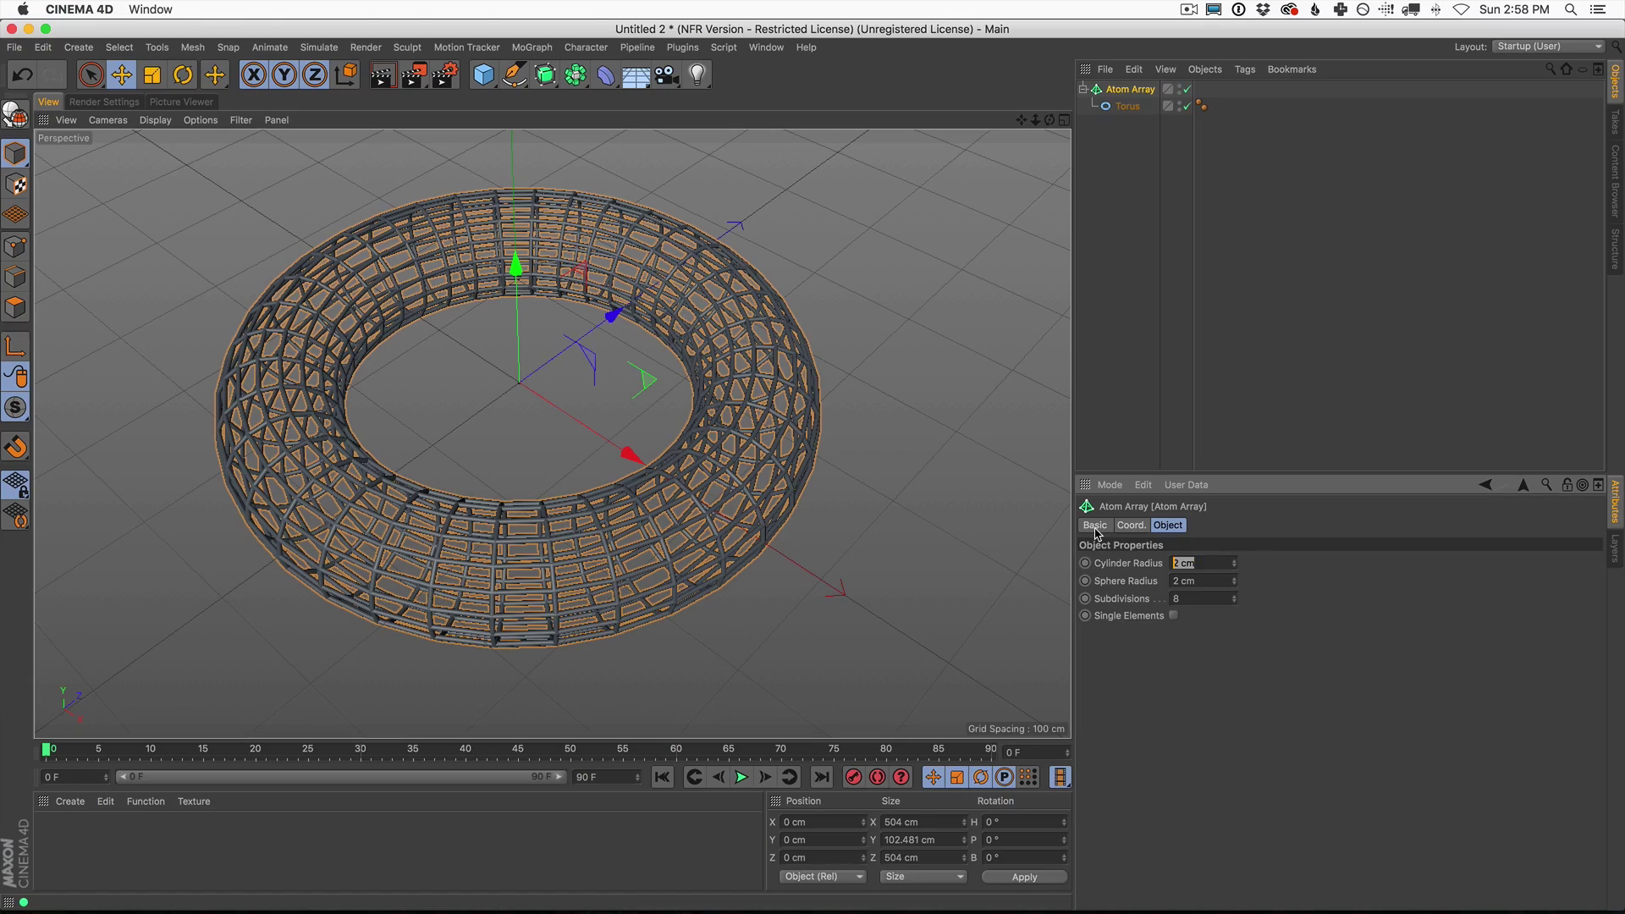
{"action": "type", "text": "1"}
{"action": "key", "text": "Tab"}
{"action": "type", "text": "1"}
Step: Copy the torus inside the Atom Array and paste it as a separate top-level object
{"action": "left_click_drag", "start_coordinate": [660, 513], "coordinate": [671, 327], "text": "alt"}
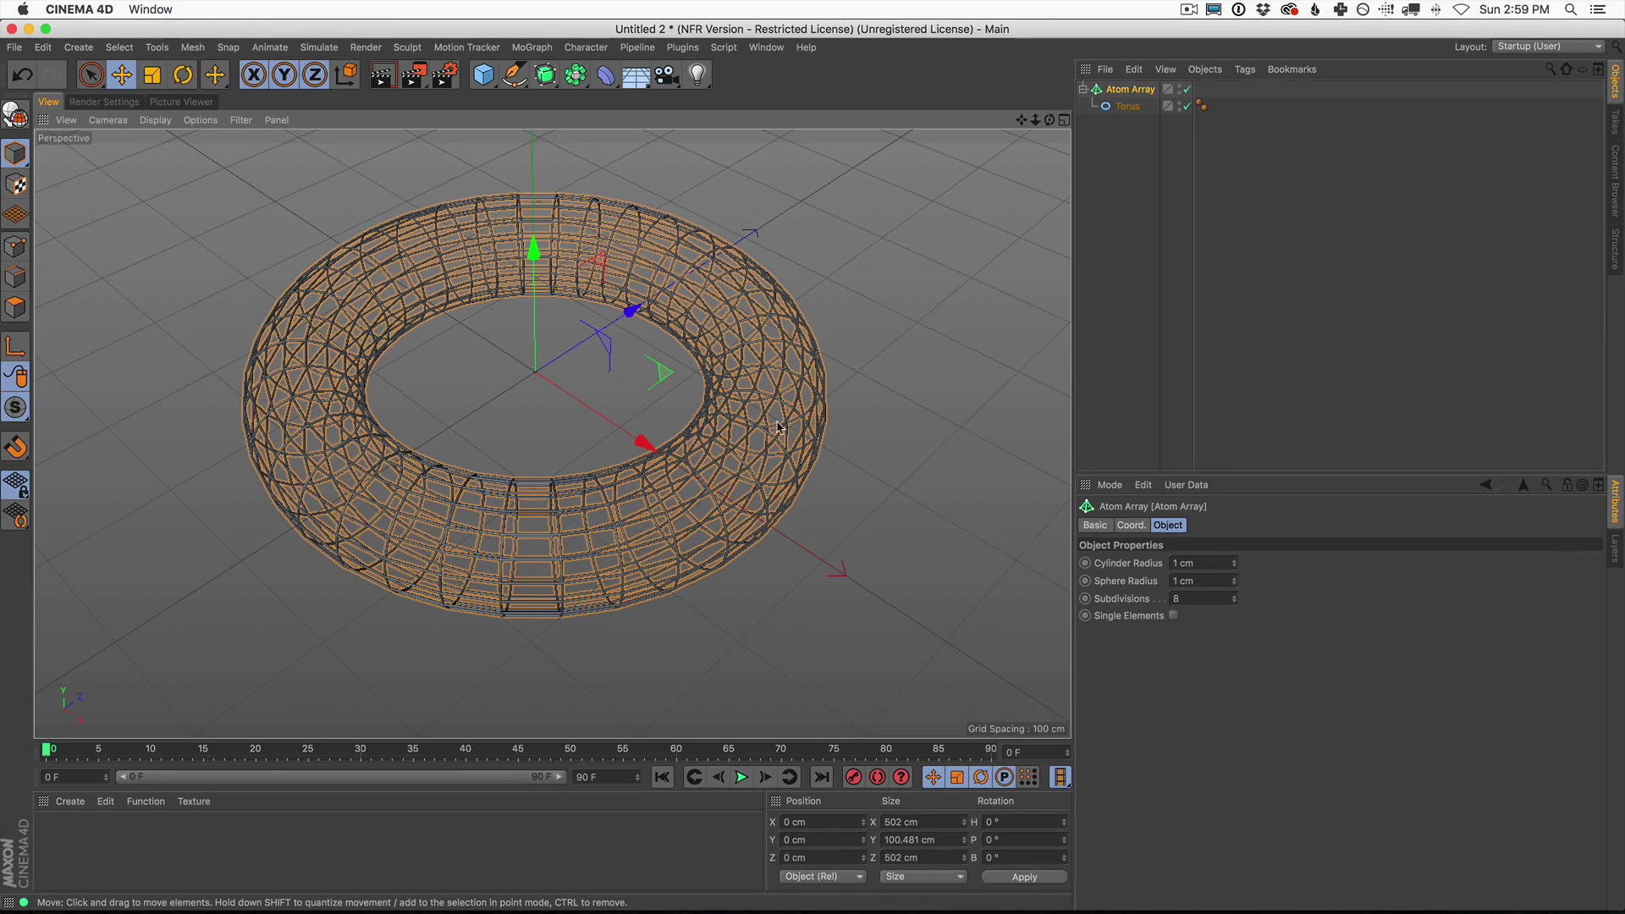
{"action": "left_click", "coordinate": [1127, 114]}
{"action": "key", "text": "super+c"}
{"action": "key", "text": "super+v"}
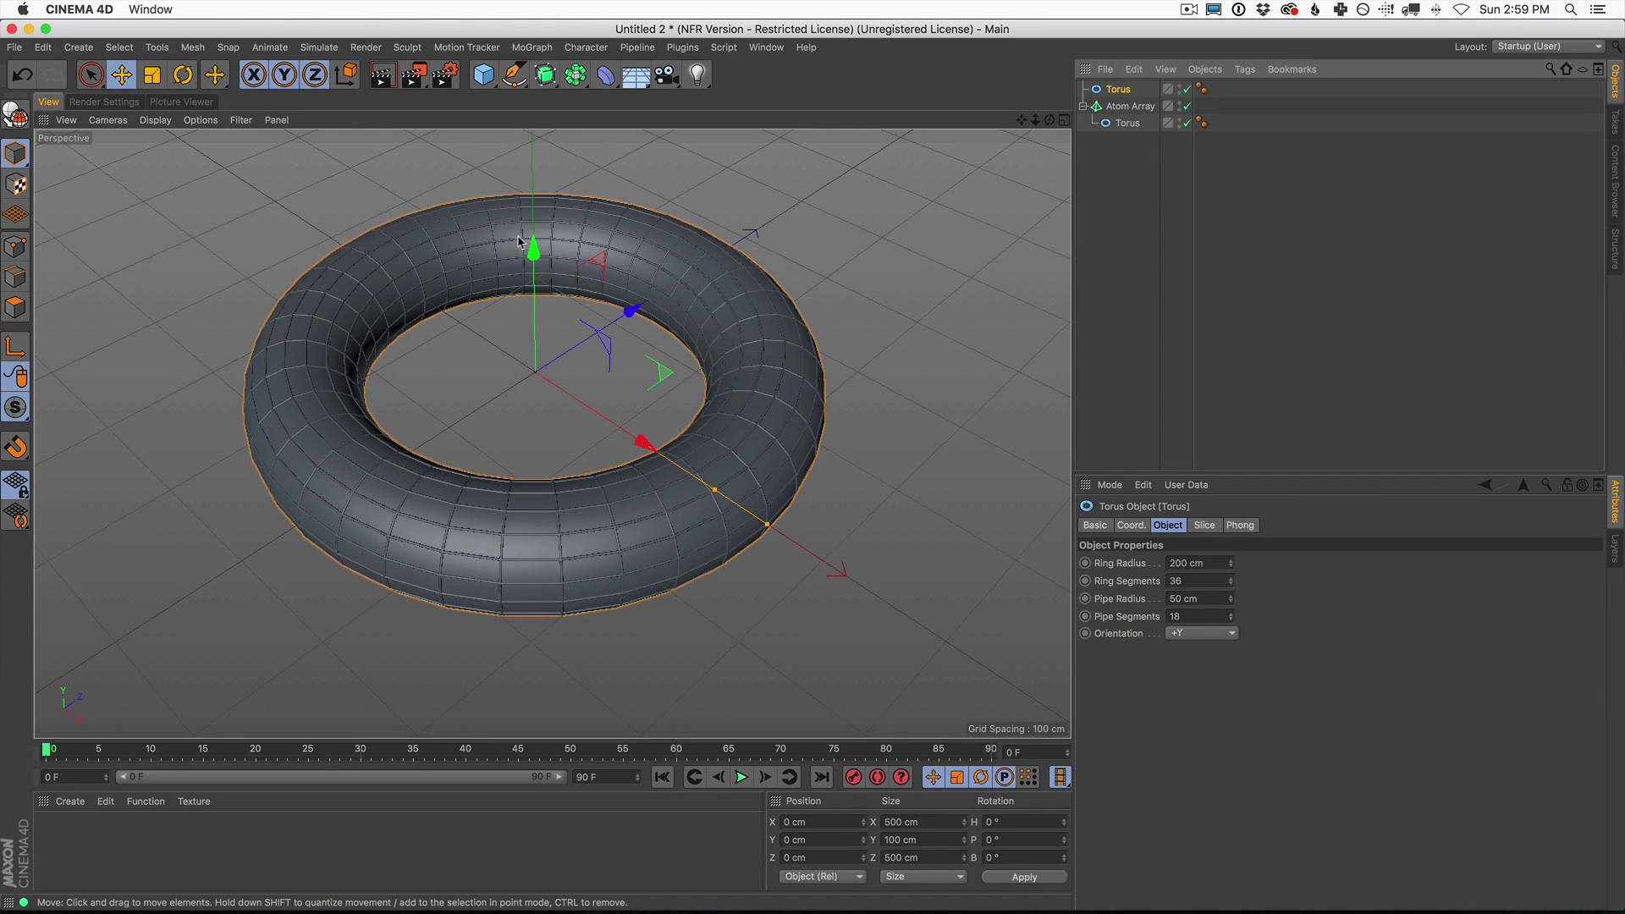
Step: Create a new standard material and apply it to the Atom Array
{"action": "left_click", "coordinate": [68, 801]}
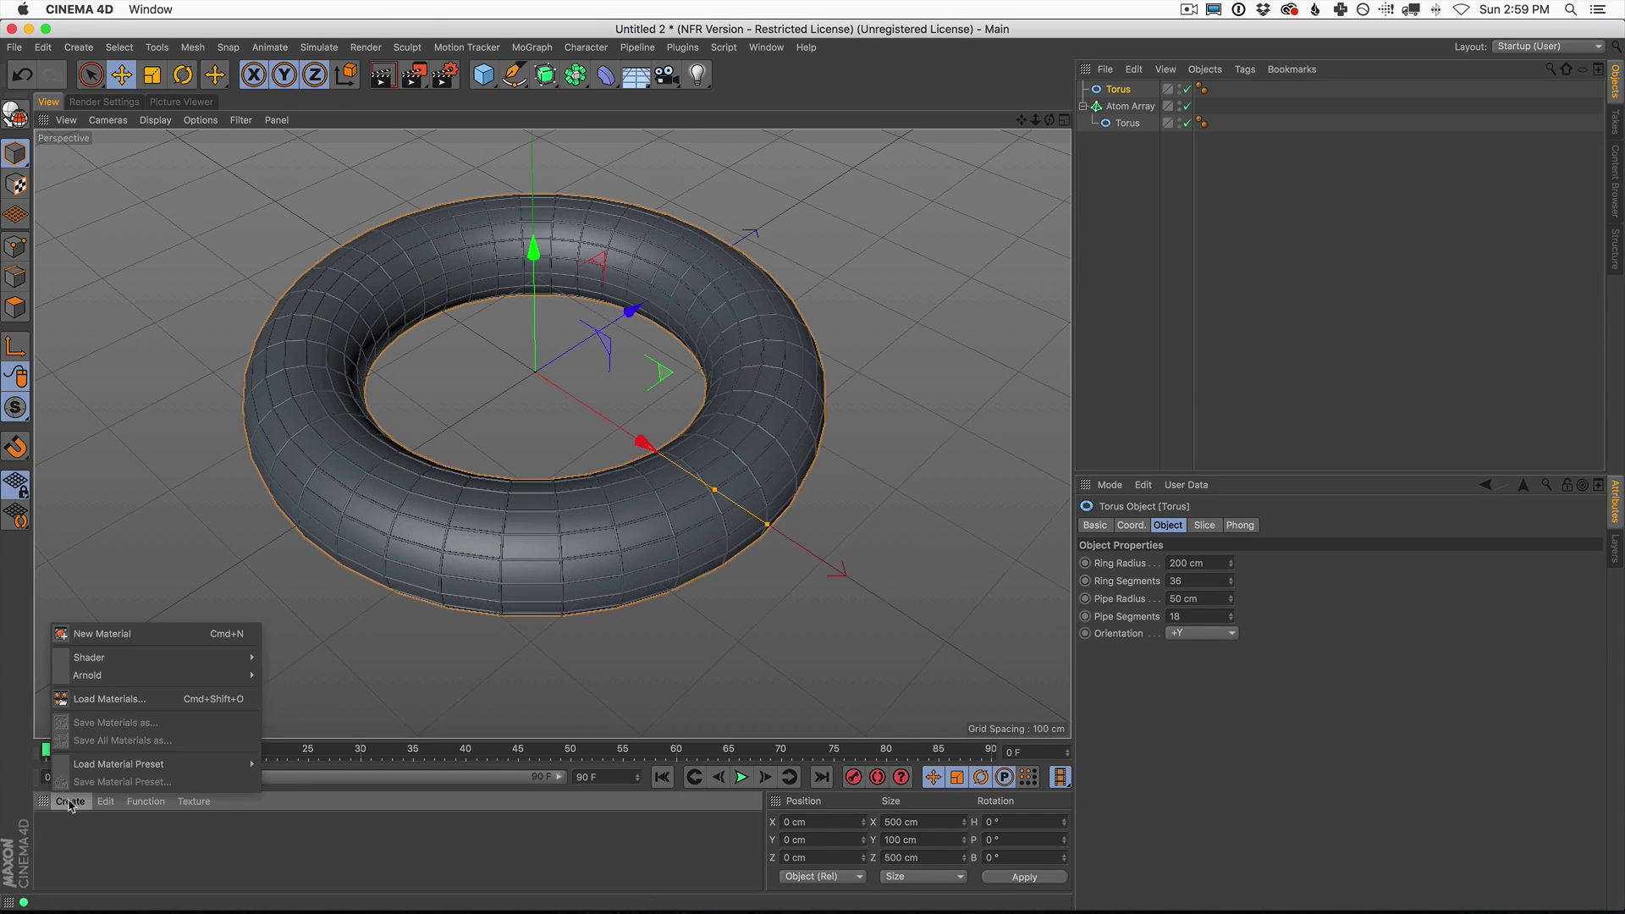
{"action": "left_click", "coordinate": [80, 636]}
{"action": "mouse_move", "coordinate": [61, 832]}
{"action": "left_mouse_down"}
{"action": "mouse_move", "coordinate": [140, 828]}
{"action": "mouse_move", "coordinate": [1053, 106]}
{"action": "mouse_move", "coordinate": [1148, 111]}
{"action": "left_mouse_up"}
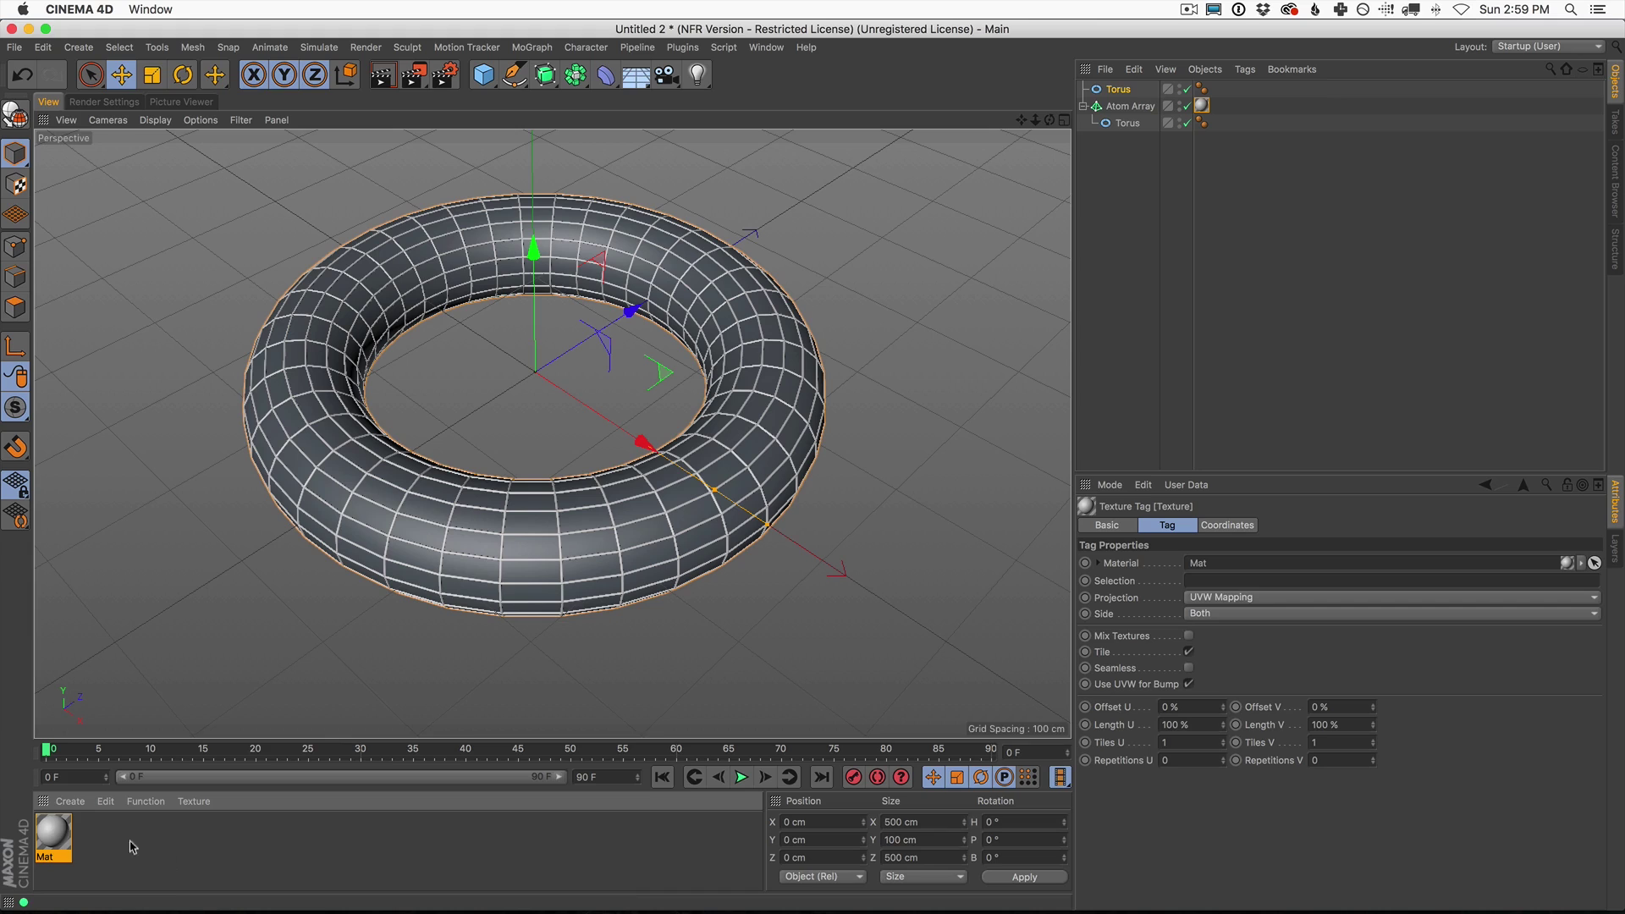
Step: Edit the new material so that Color and Reflectance are off and Luminance is on
{"action": "double_click", "coordinate": [53, 838]}
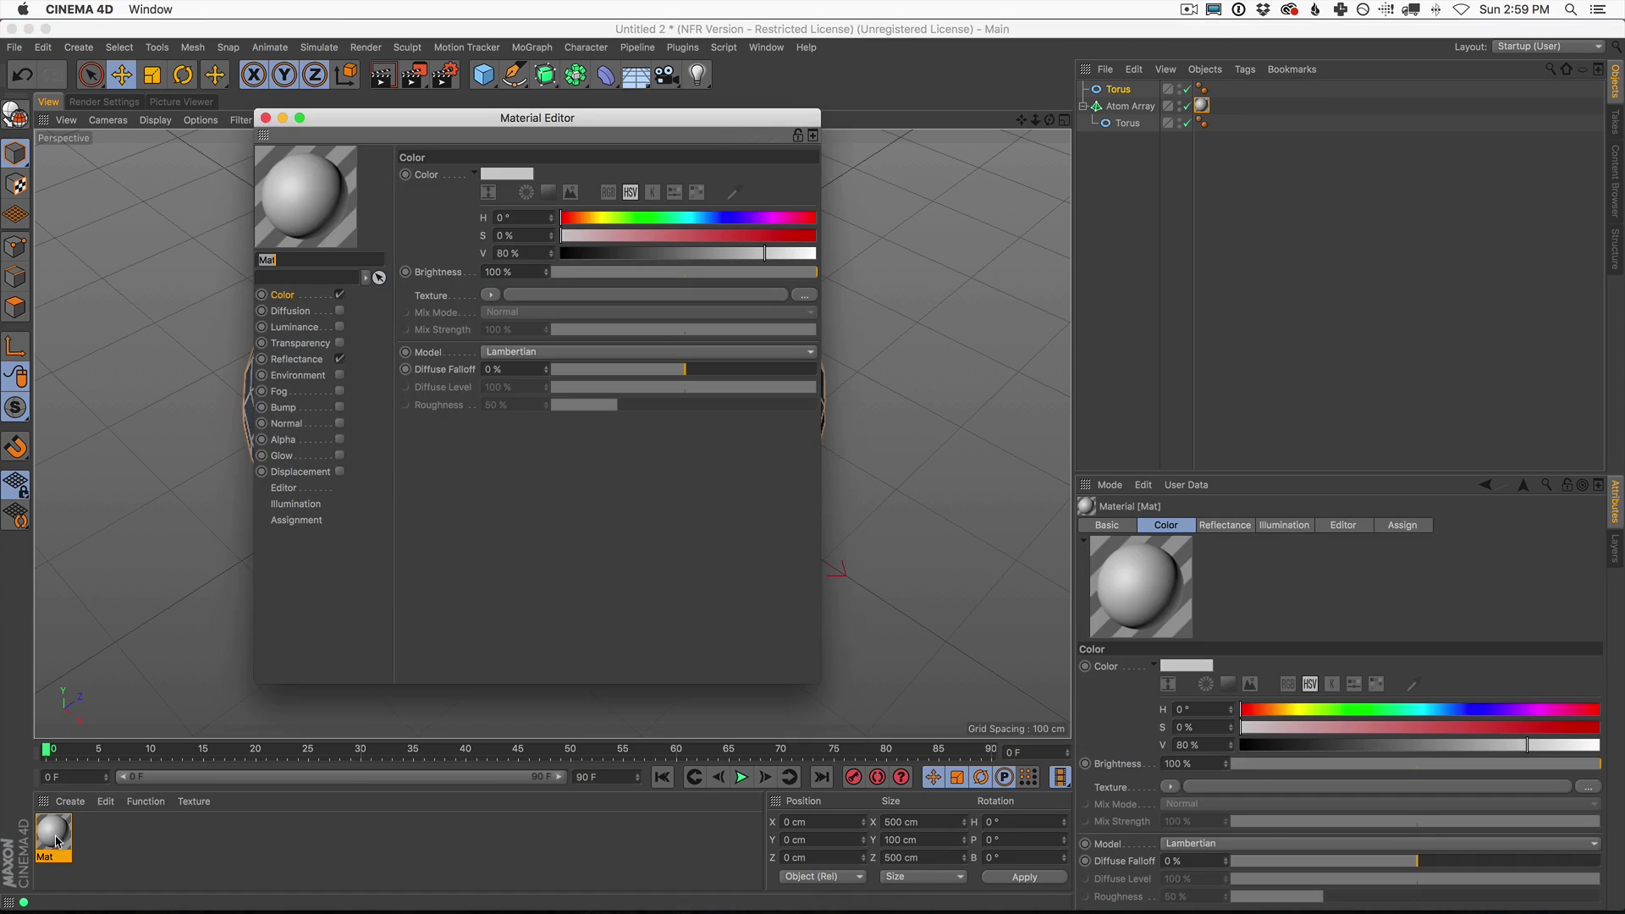
{"action": "left_click", "coordinate": [338, 295]}
{"action": "left_click", "coordinate": [340, 359]}
{"action": "left_click", "coordinate": [339, 327]}
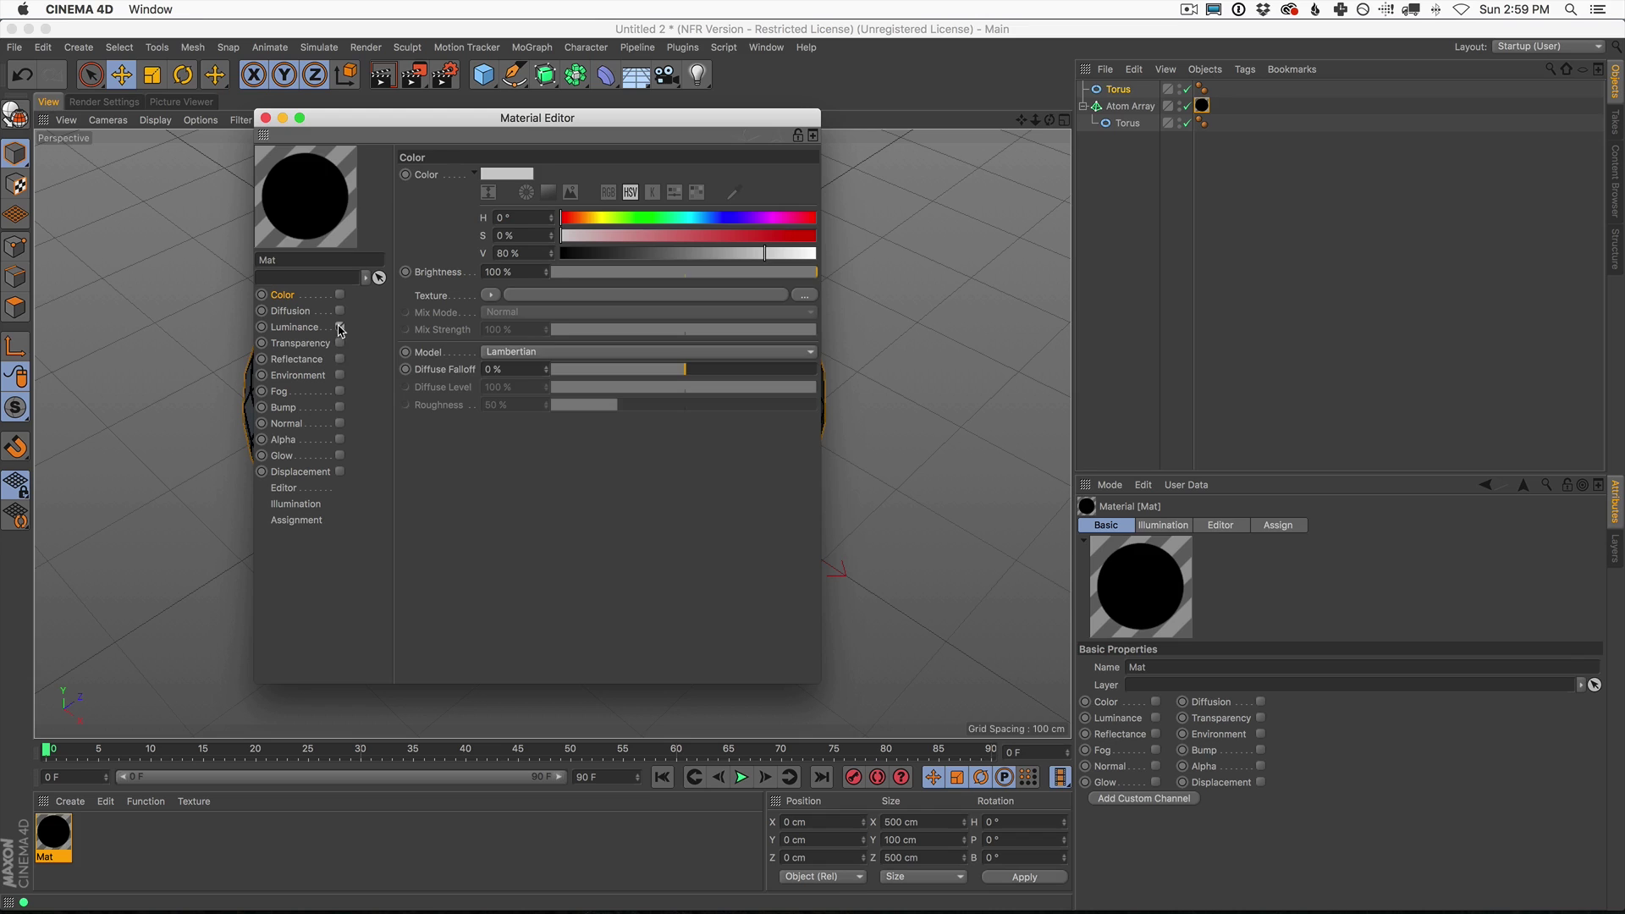
{"action": "left_click", "coordinate": [266, 119]}
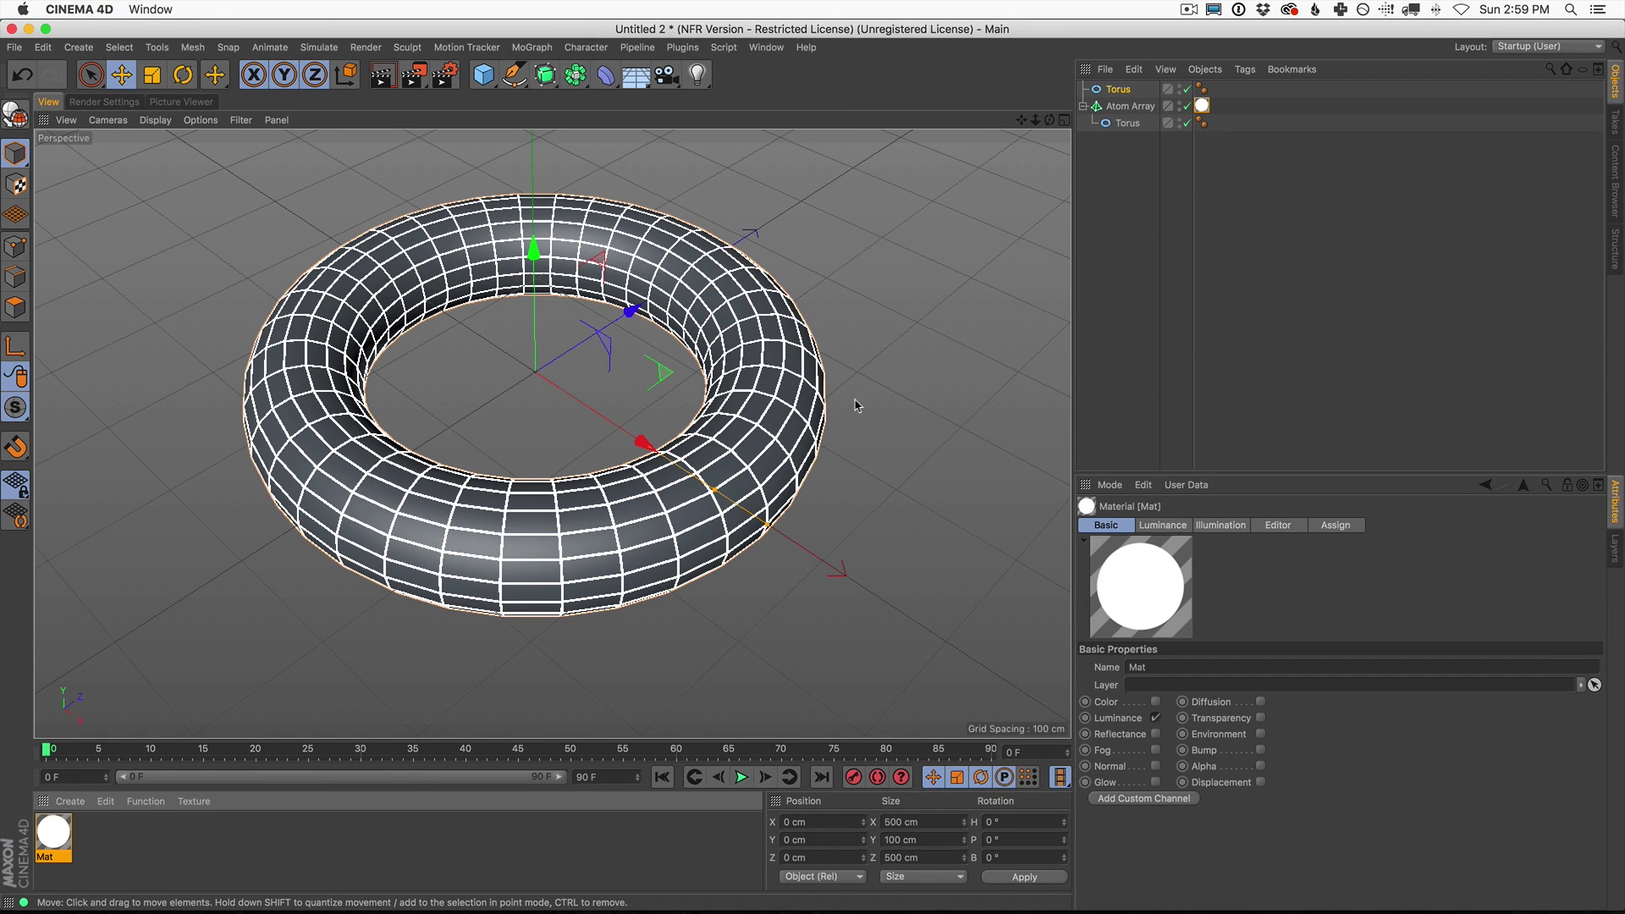
Step: Add a Disc primitive and set its outer radius to 2 cm
{"action": "left_click_drag", "start_coordinate": [804, 434], "coordinate": [783, 464], "text": "alt"}
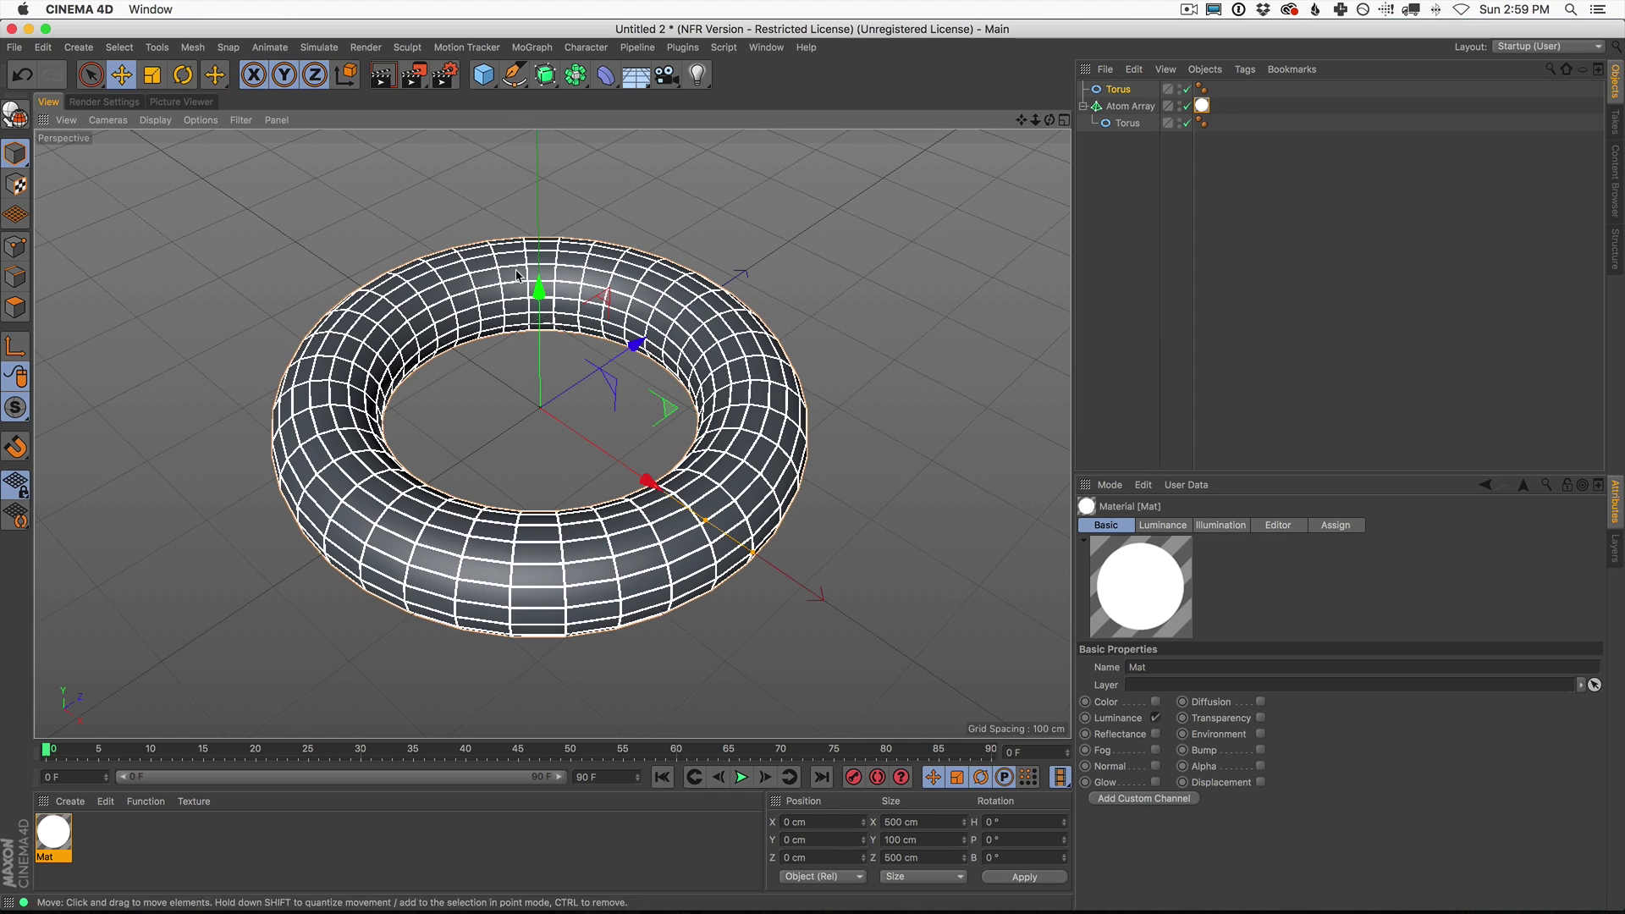
{"action": "left_click", "coordinate": [484, 76]}
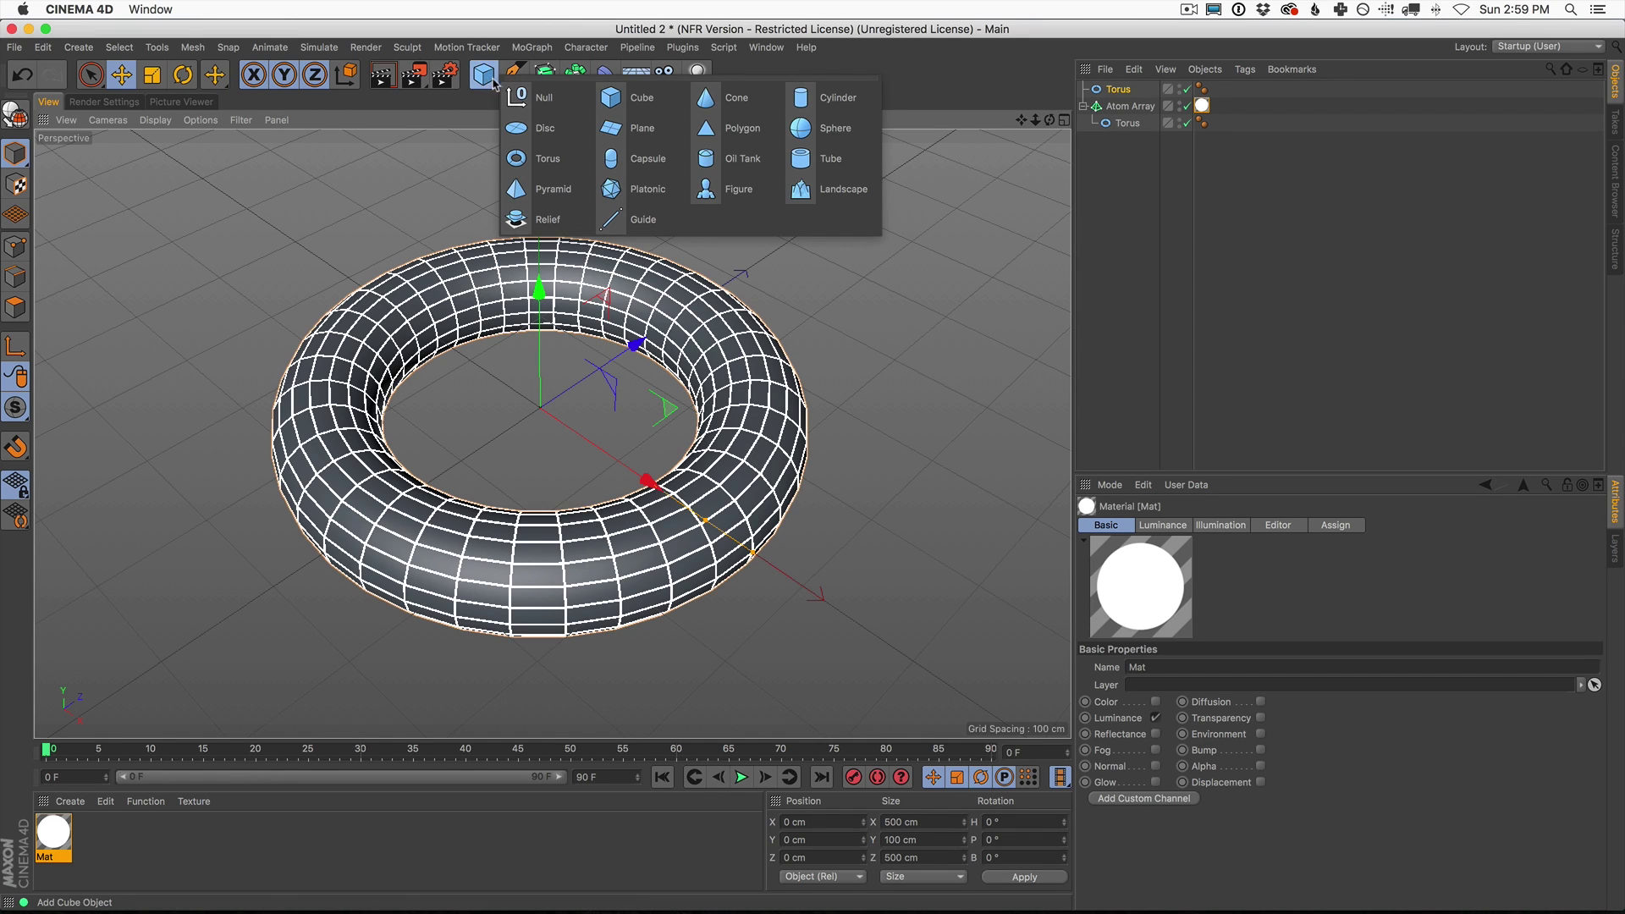
{"action": "left_click", "coordinate": [533, 131]}
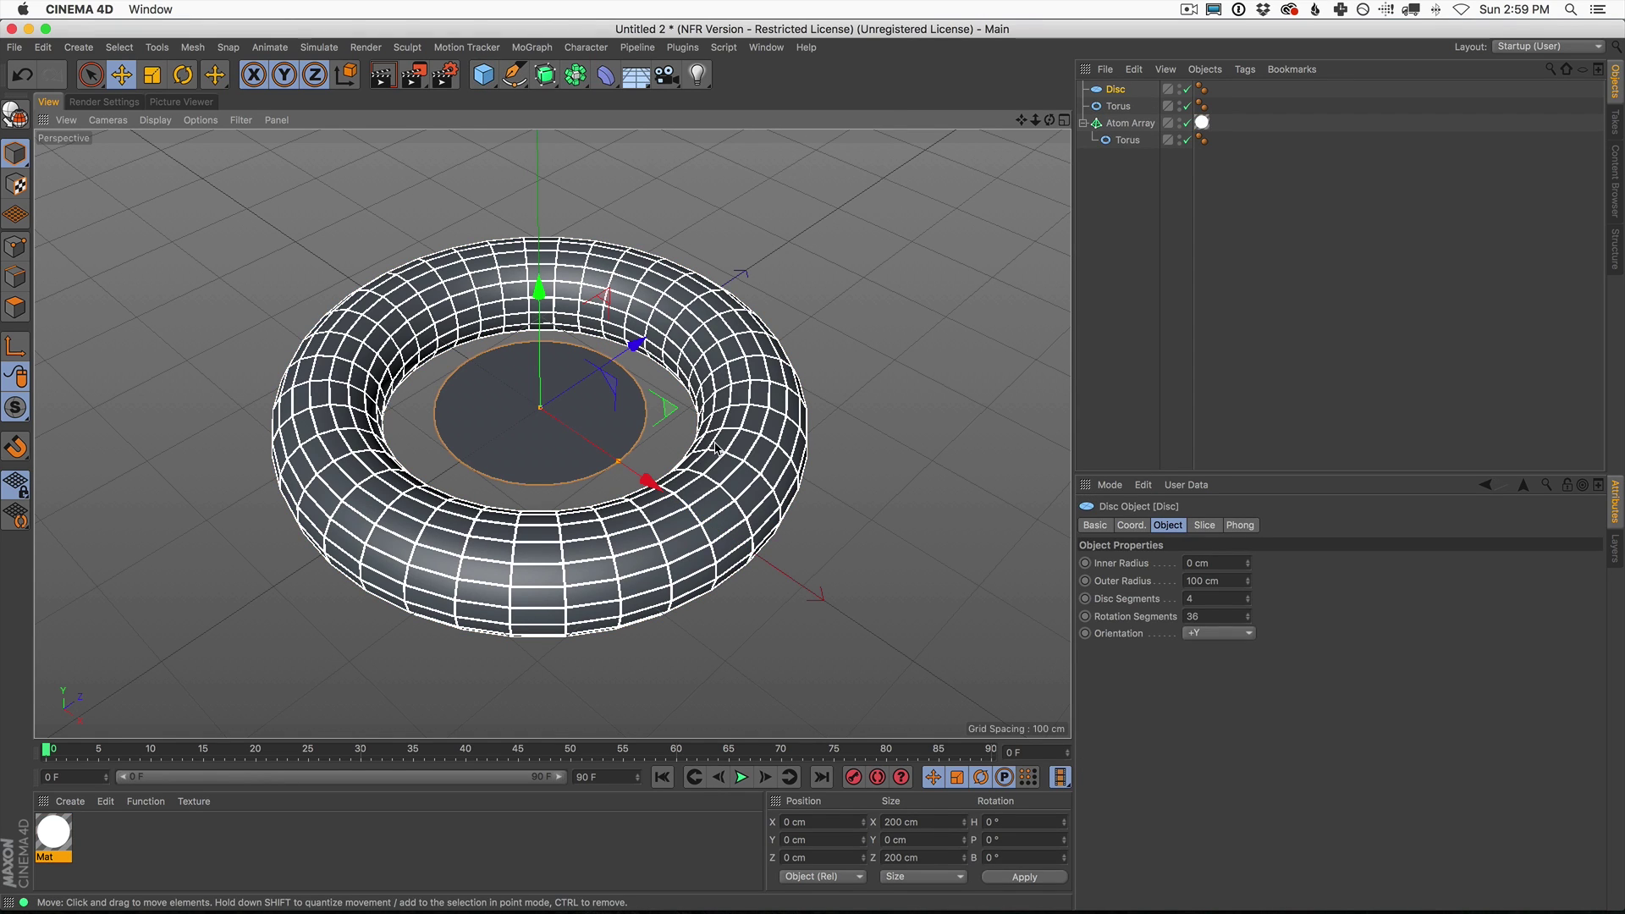
{"action": "left_click_drag", "start_coordinate": [1221, 582], "coordinate": [1058, 515]}
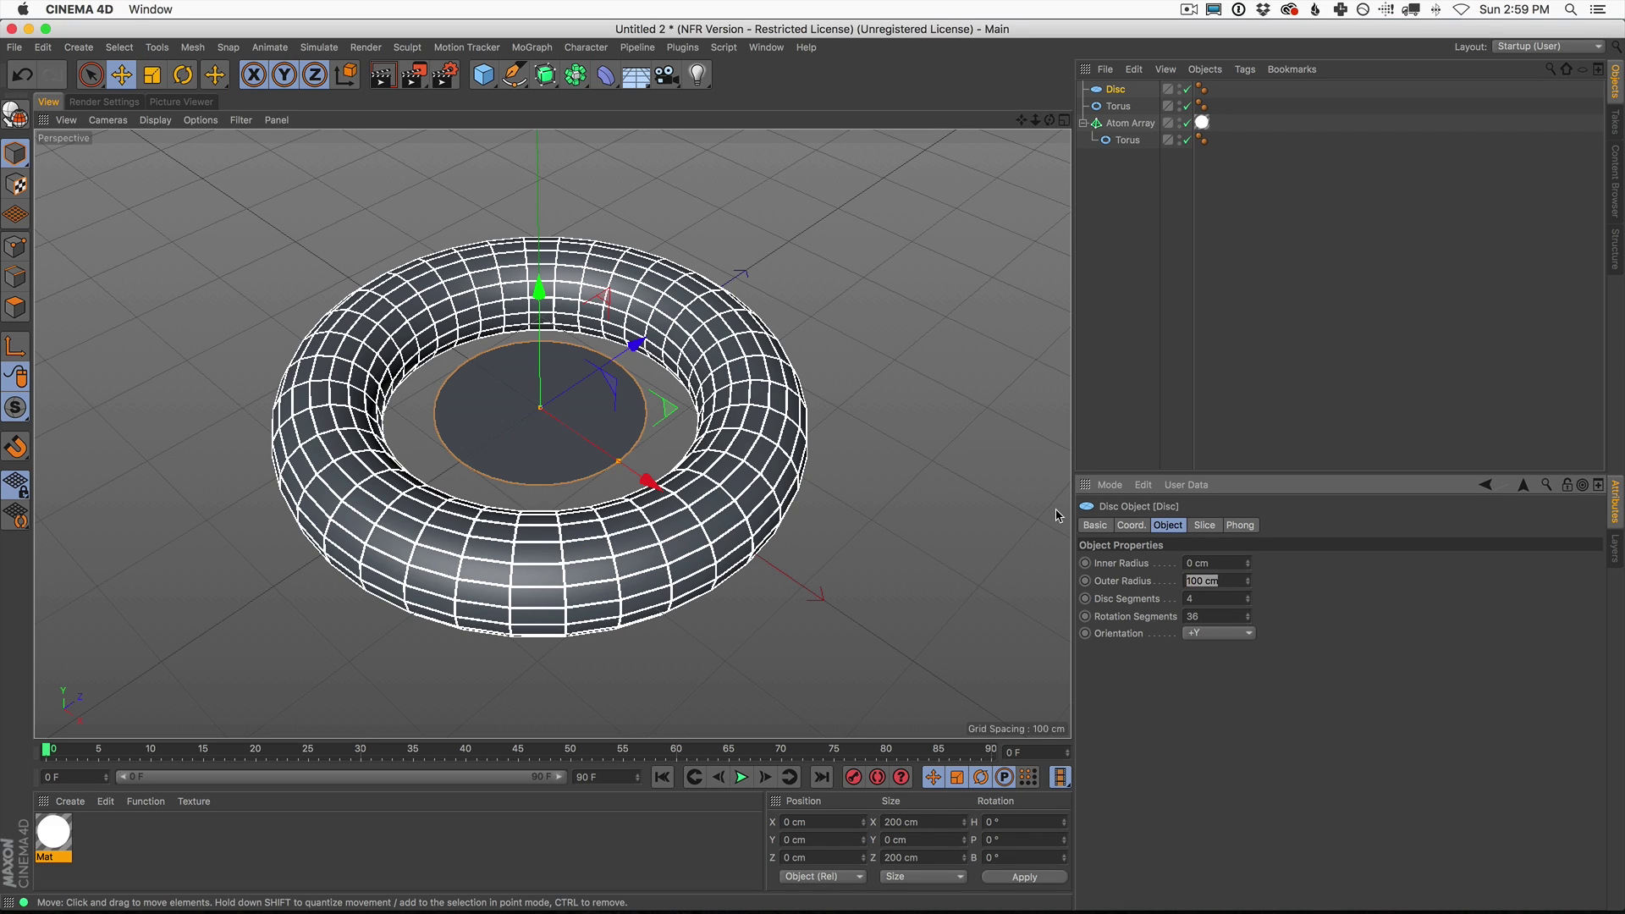
{"action": "type", "text": "2"}
{"action": "key", "text": "Return"}
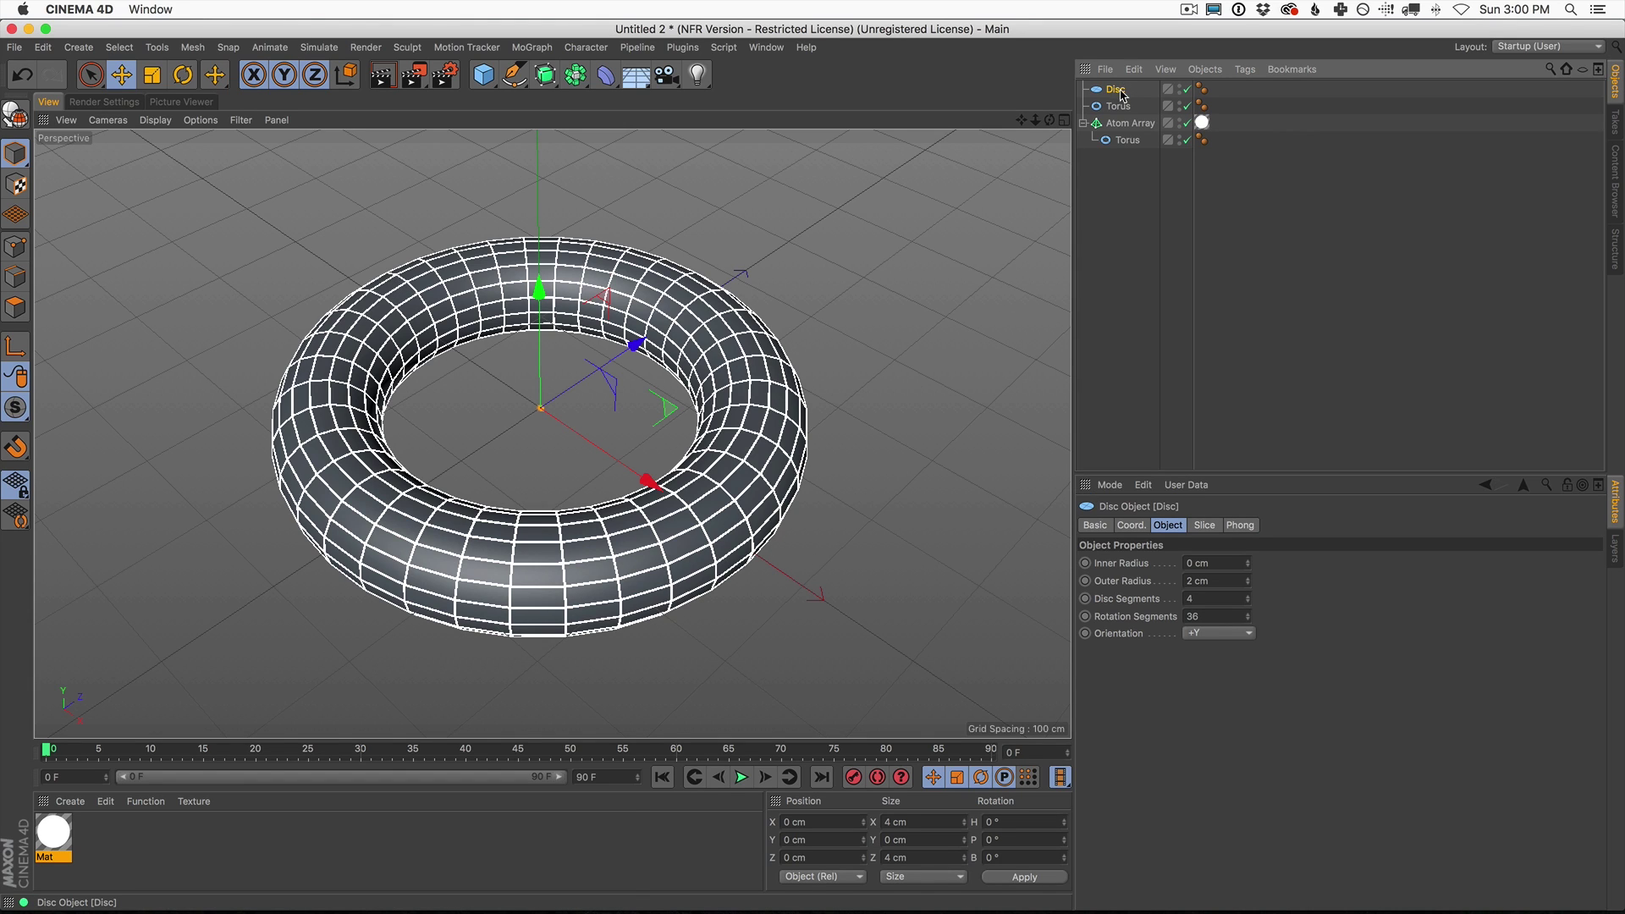
Step: Add a MoGraph Cloner and make the disc its child
{"action": "left_click", "coordinate": [546, 77]}
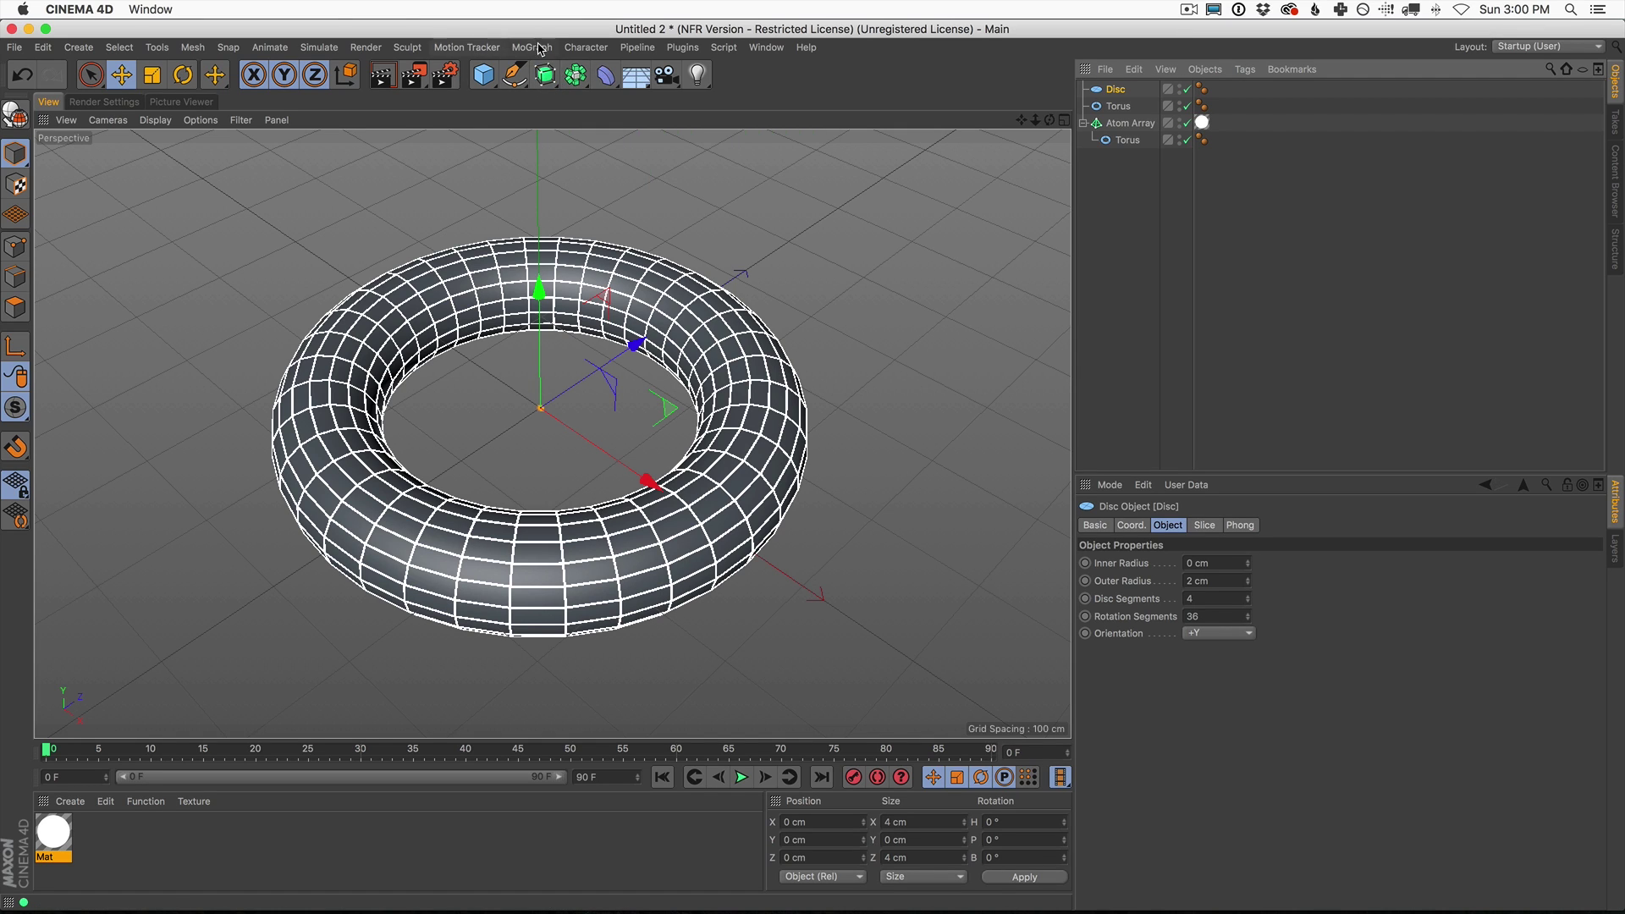
{"action": "left_click", "coordinate": [532, 48]}
{"action": "left_click", "coordinate": [543, 237]}
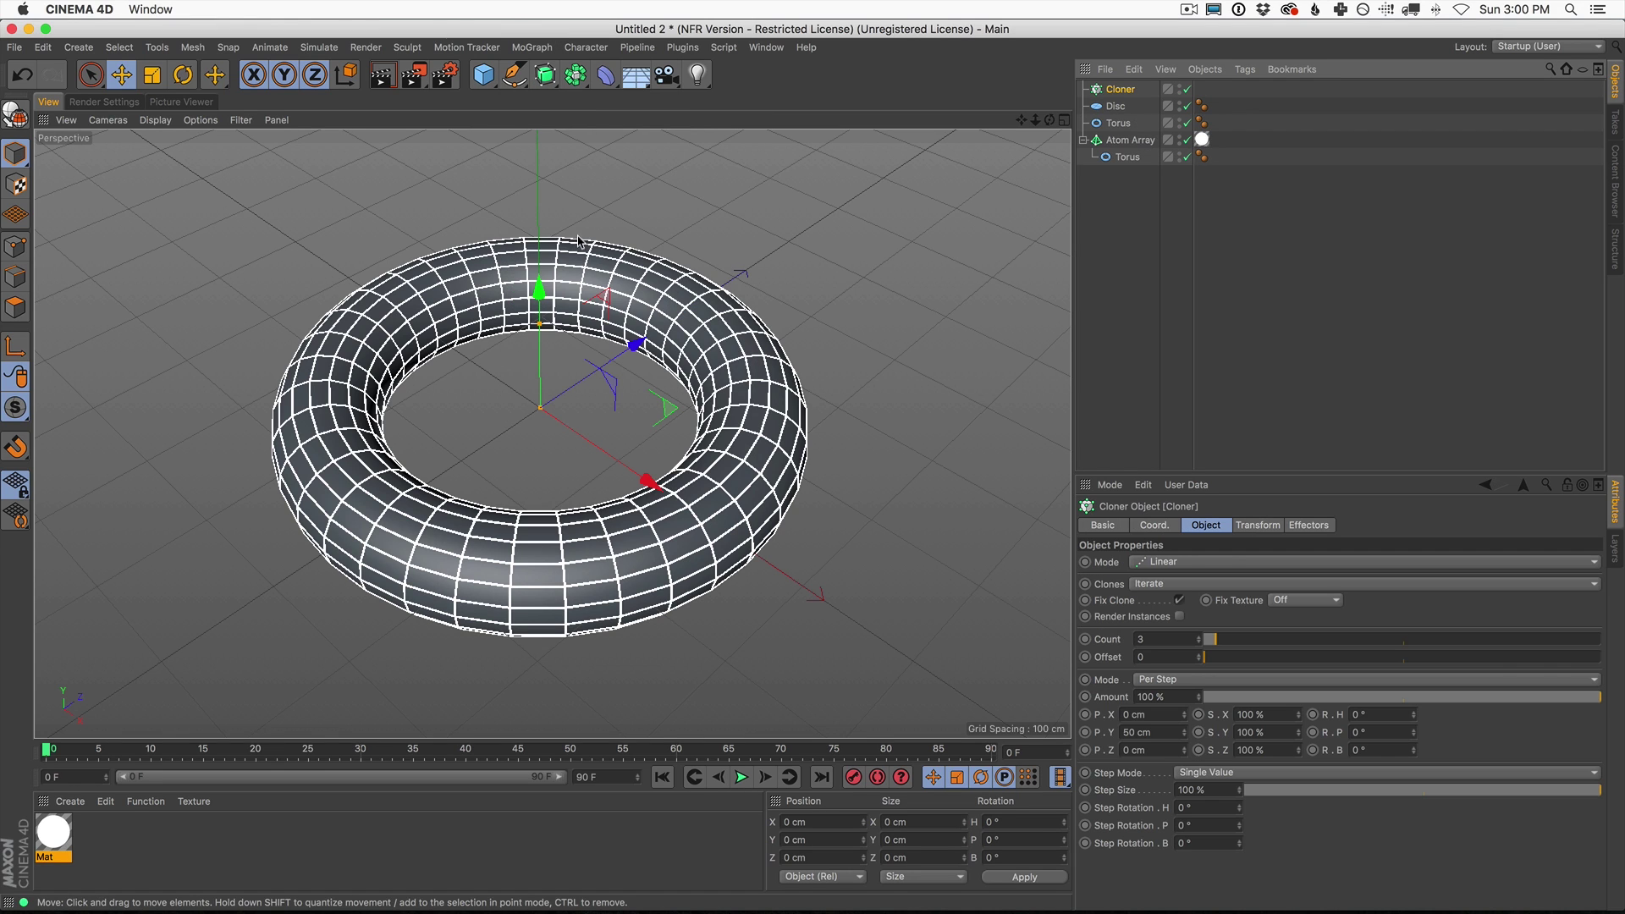
{"action": "left_click_drag", "start_coordinate": [1119, 111], "coordinate": [1128, 93]}
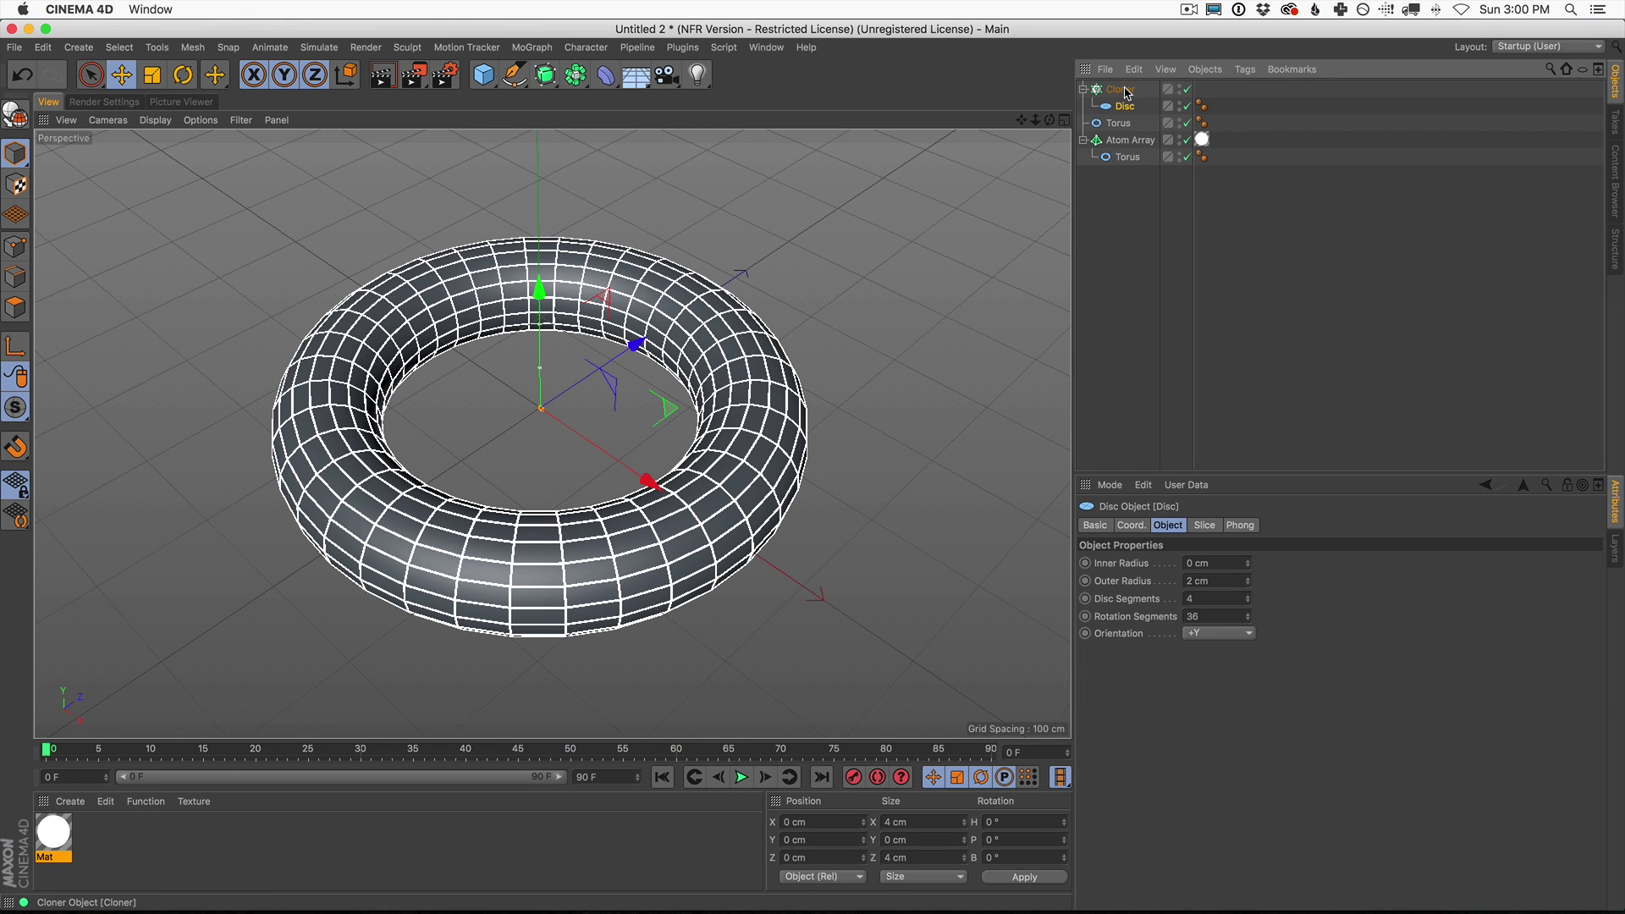
Step: Set the Cloner's mode to Object and assign the top-level torus as the object to clone onto
{"action": "left_click", "coordinate": [1126, 92]}
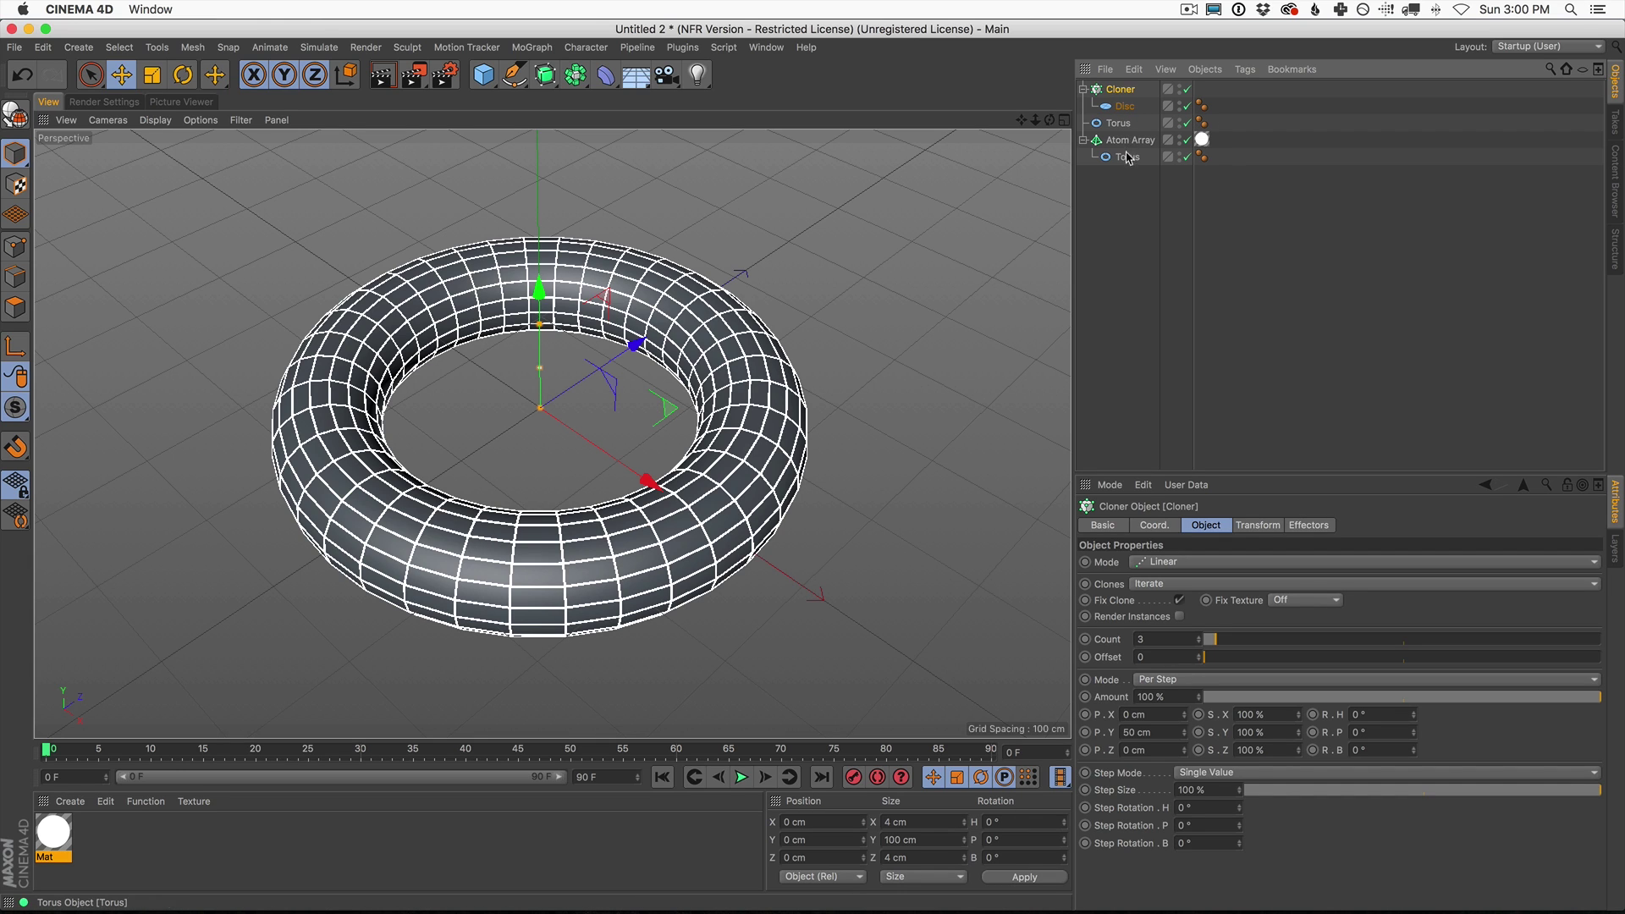
{"action": "left_click", "coordinate": [1119, 123]}
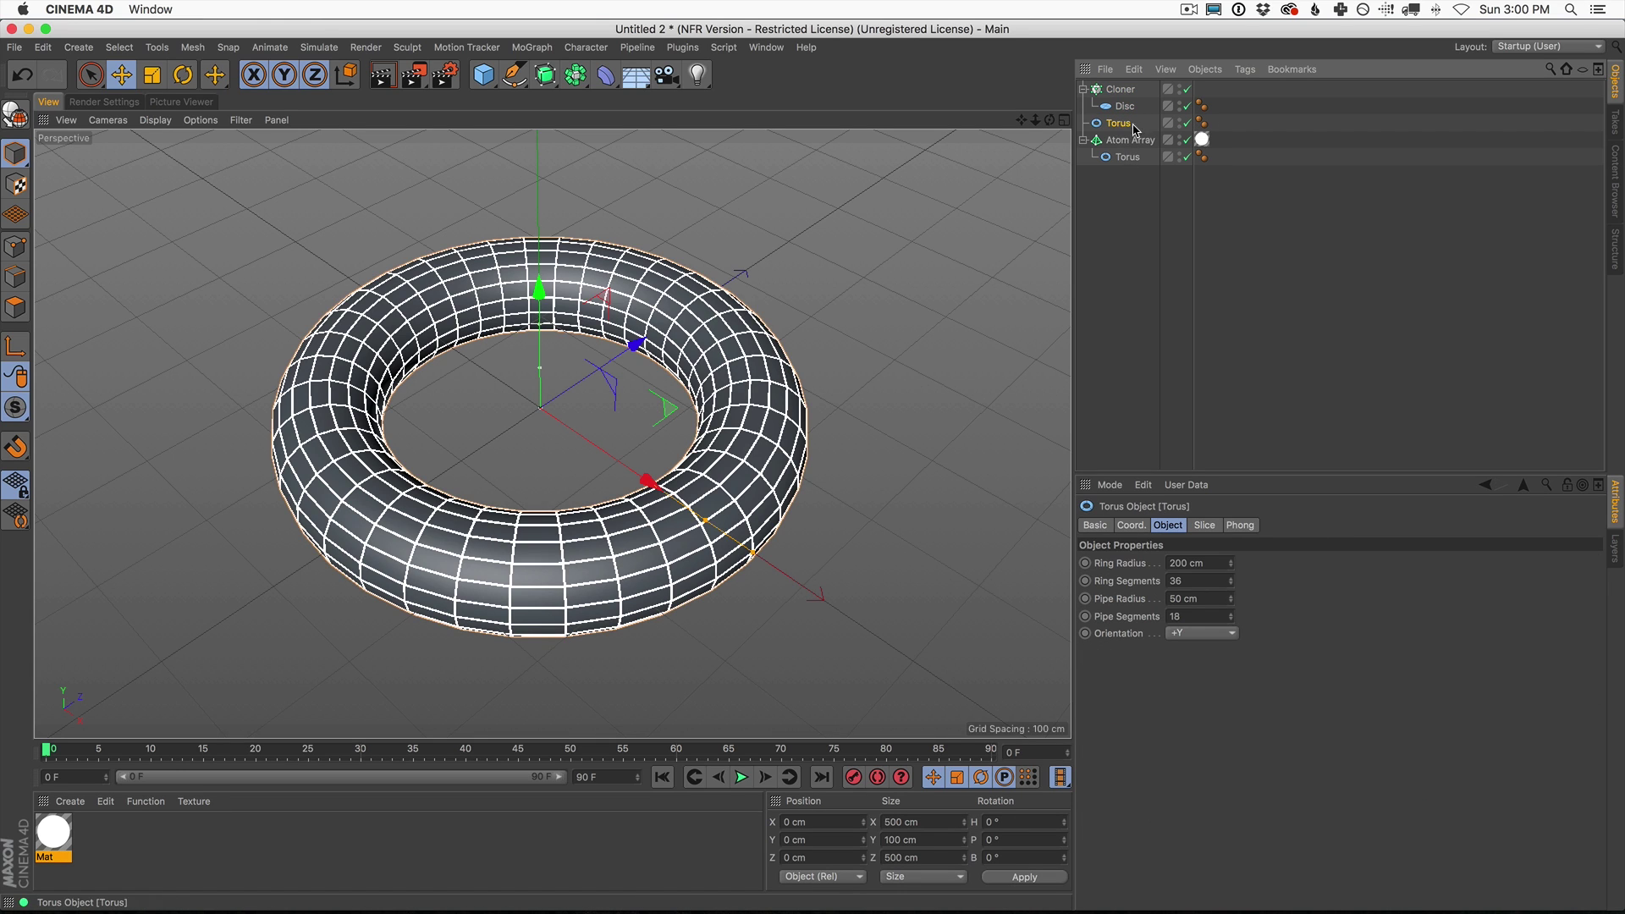
{"action": "left_click", "coordinate": [1122, 89]}
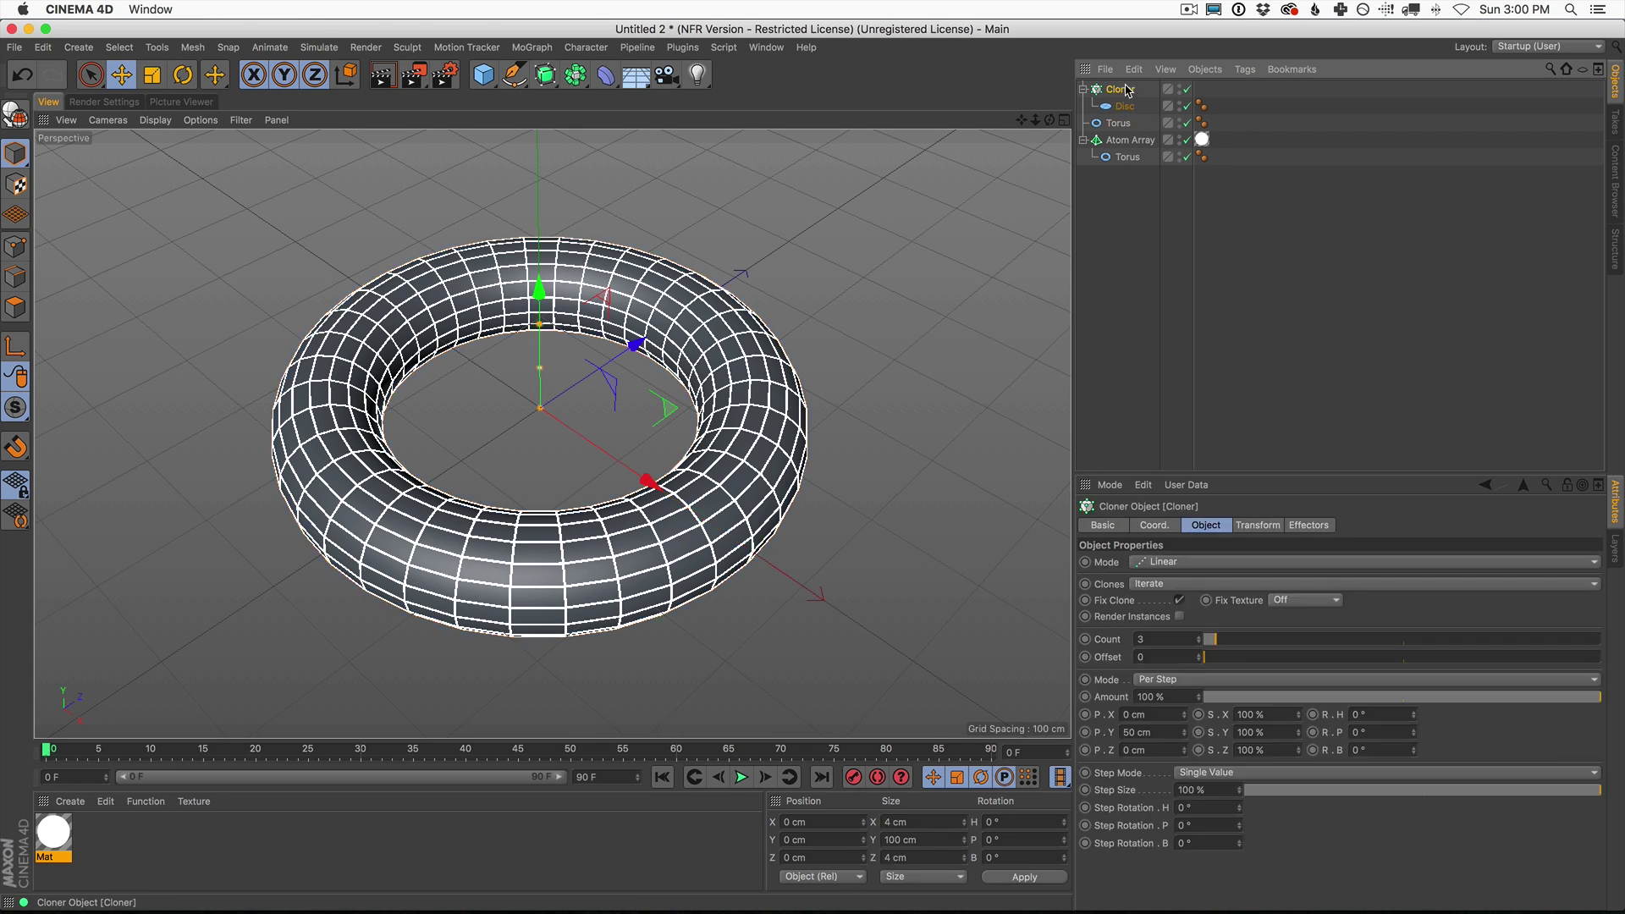
{"action": "left_click", "coordinate": [1206, 563]}
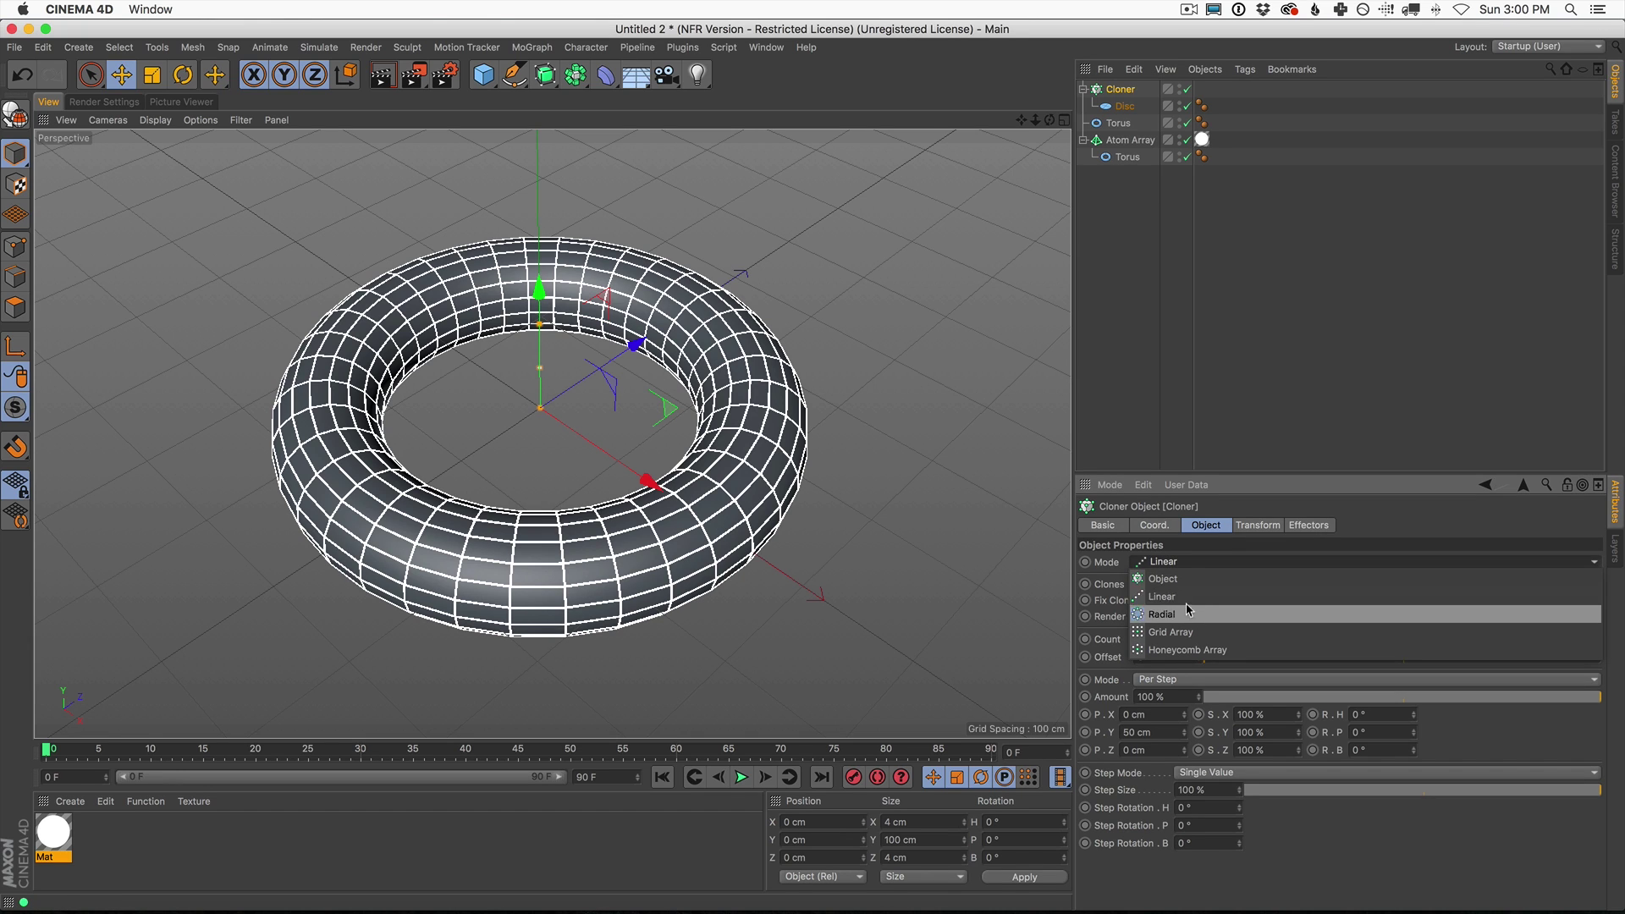
{"action": "left_click", "coordinate": [1162, 579]}
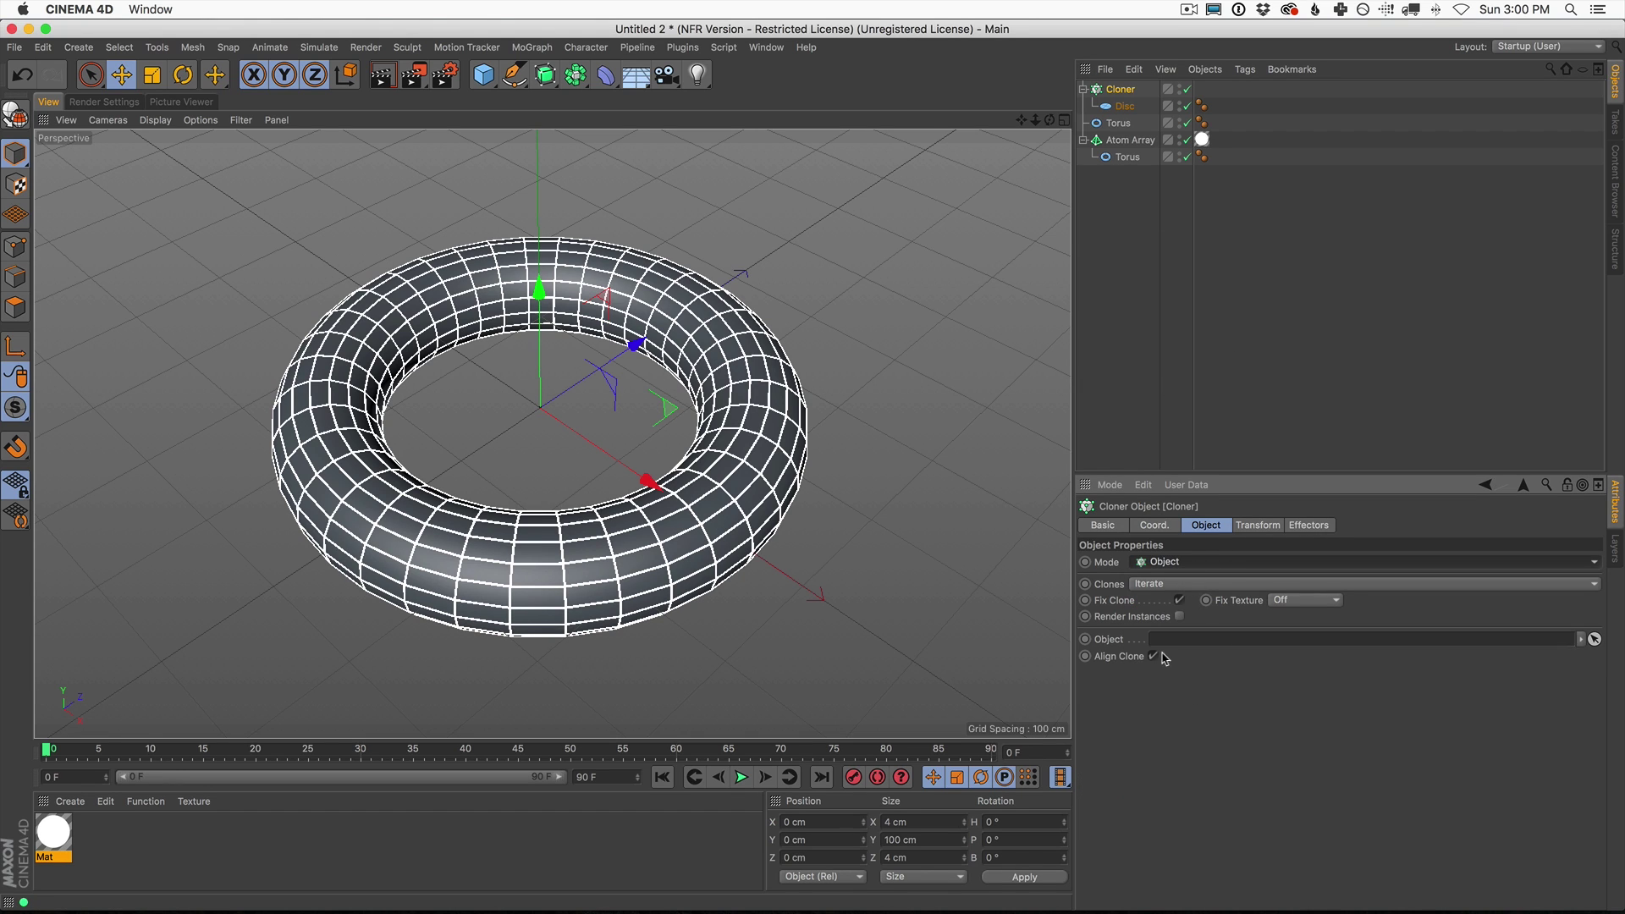
{"action": "left_click_drag", "start_coordinate": [1119, 125], "coordinate": [1192, 640]}
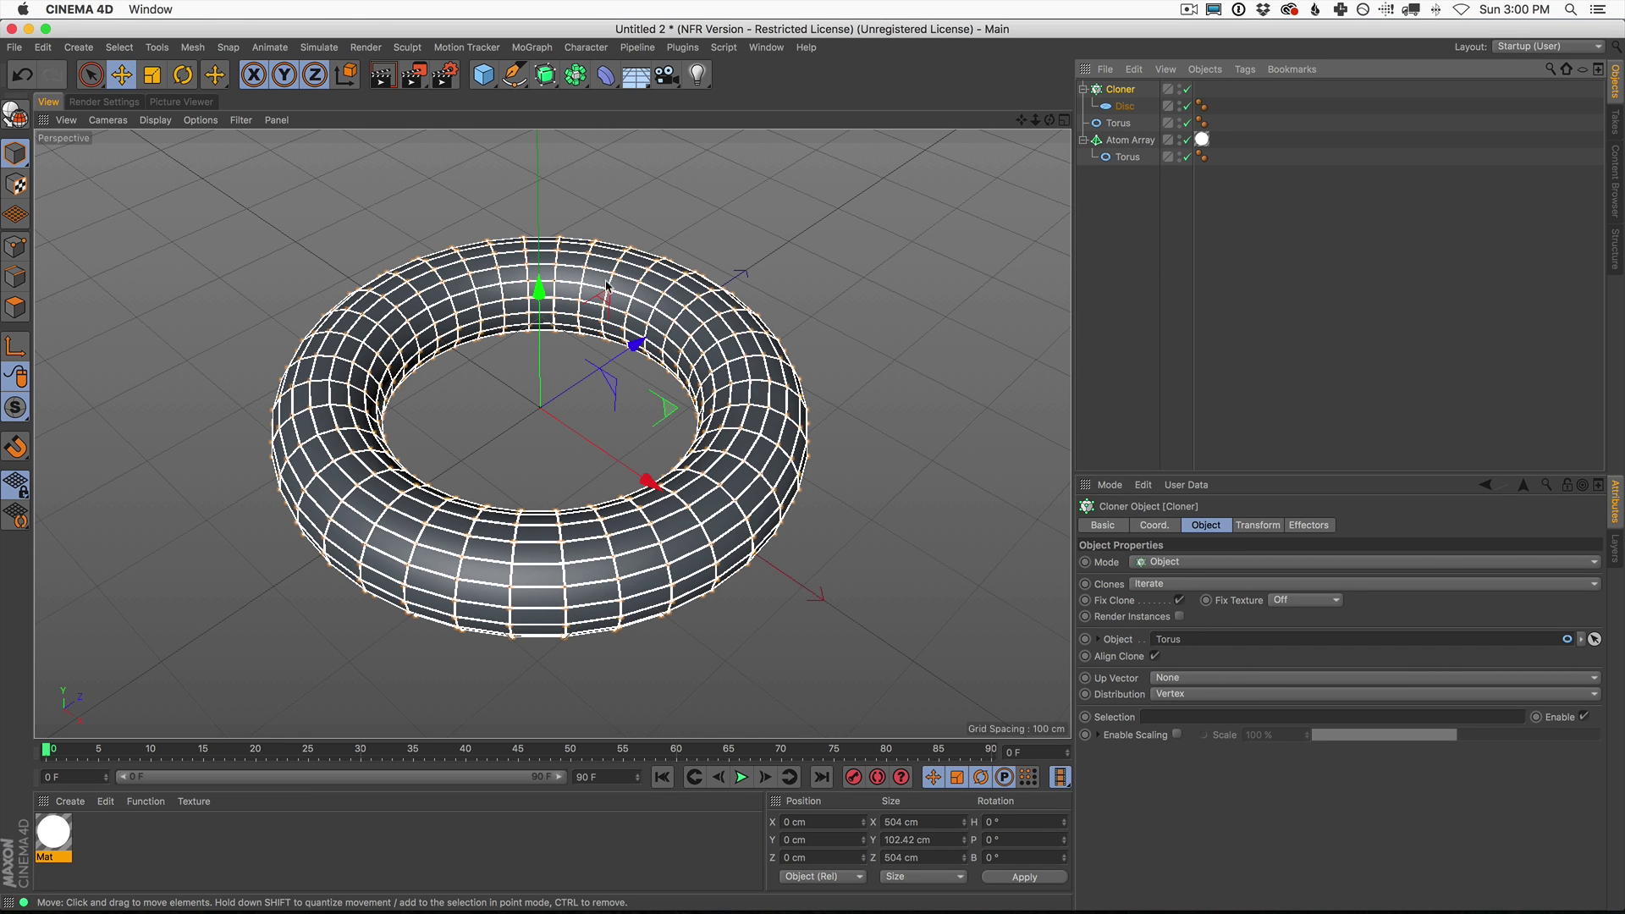
Step: Set the Cloner's distribution to Surface so the discs spread over the torus faces
{"action": "mouse_move", "coordinate": [598, 573]}
{"action": "right_mouse_down", "text": "alt"}
{"action": "mouse_move", "coordinate": [678, 544]}
{"action": "mouse_move", "coordinate": [811, 456]}
{"action": "right_mouse_up", "text": "alt"}
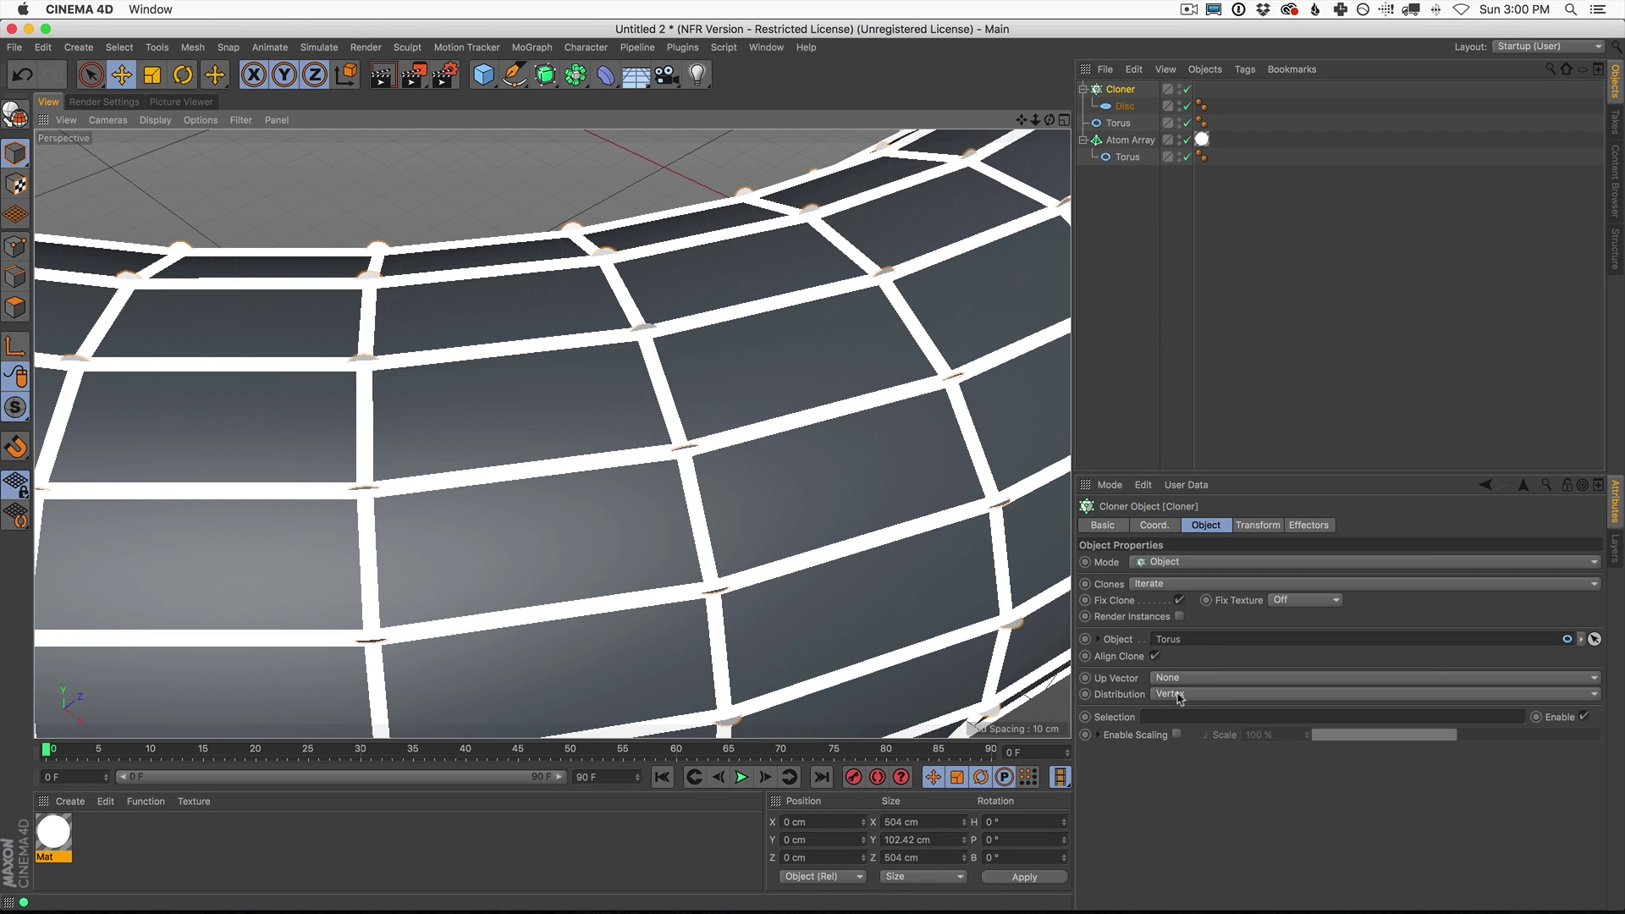
{"action": "left_click", "coordinate": [1237, 694]}
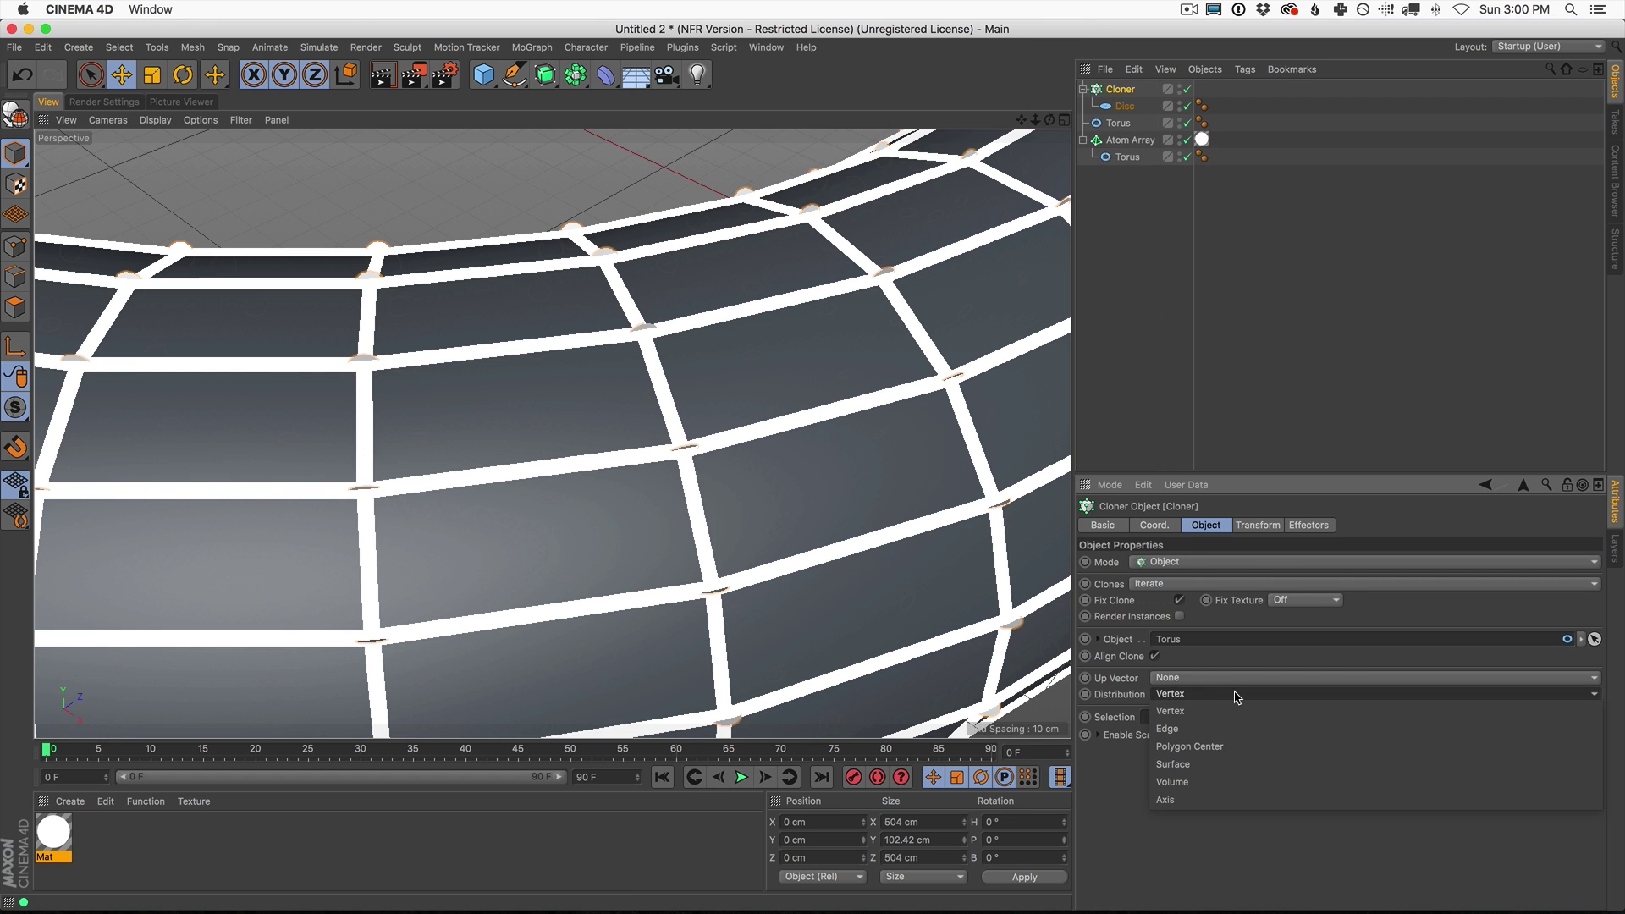
{"action": "left_click", "coordinate": [1228, 764]}
{"action": "scroll", "coordinate": [889, 464], "scroll_direction": "down", "scroll_amount": 10}
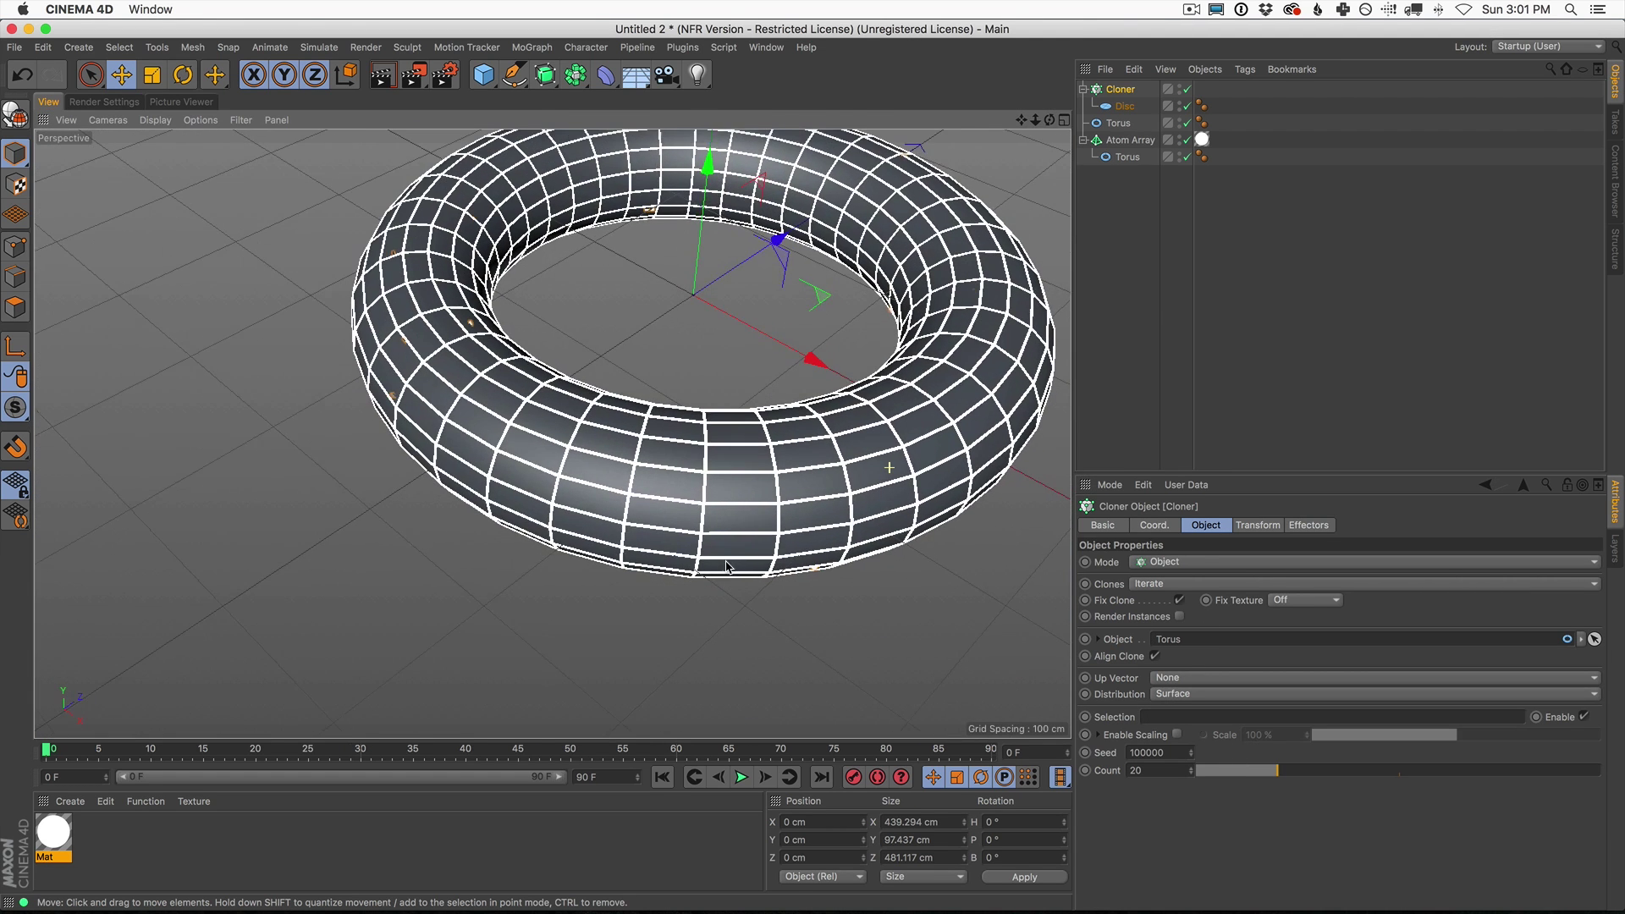
{"action": "middle_click_drag", "start_coordinate": [823, 508], "coordinate": [757, 579], "text": "alt"}
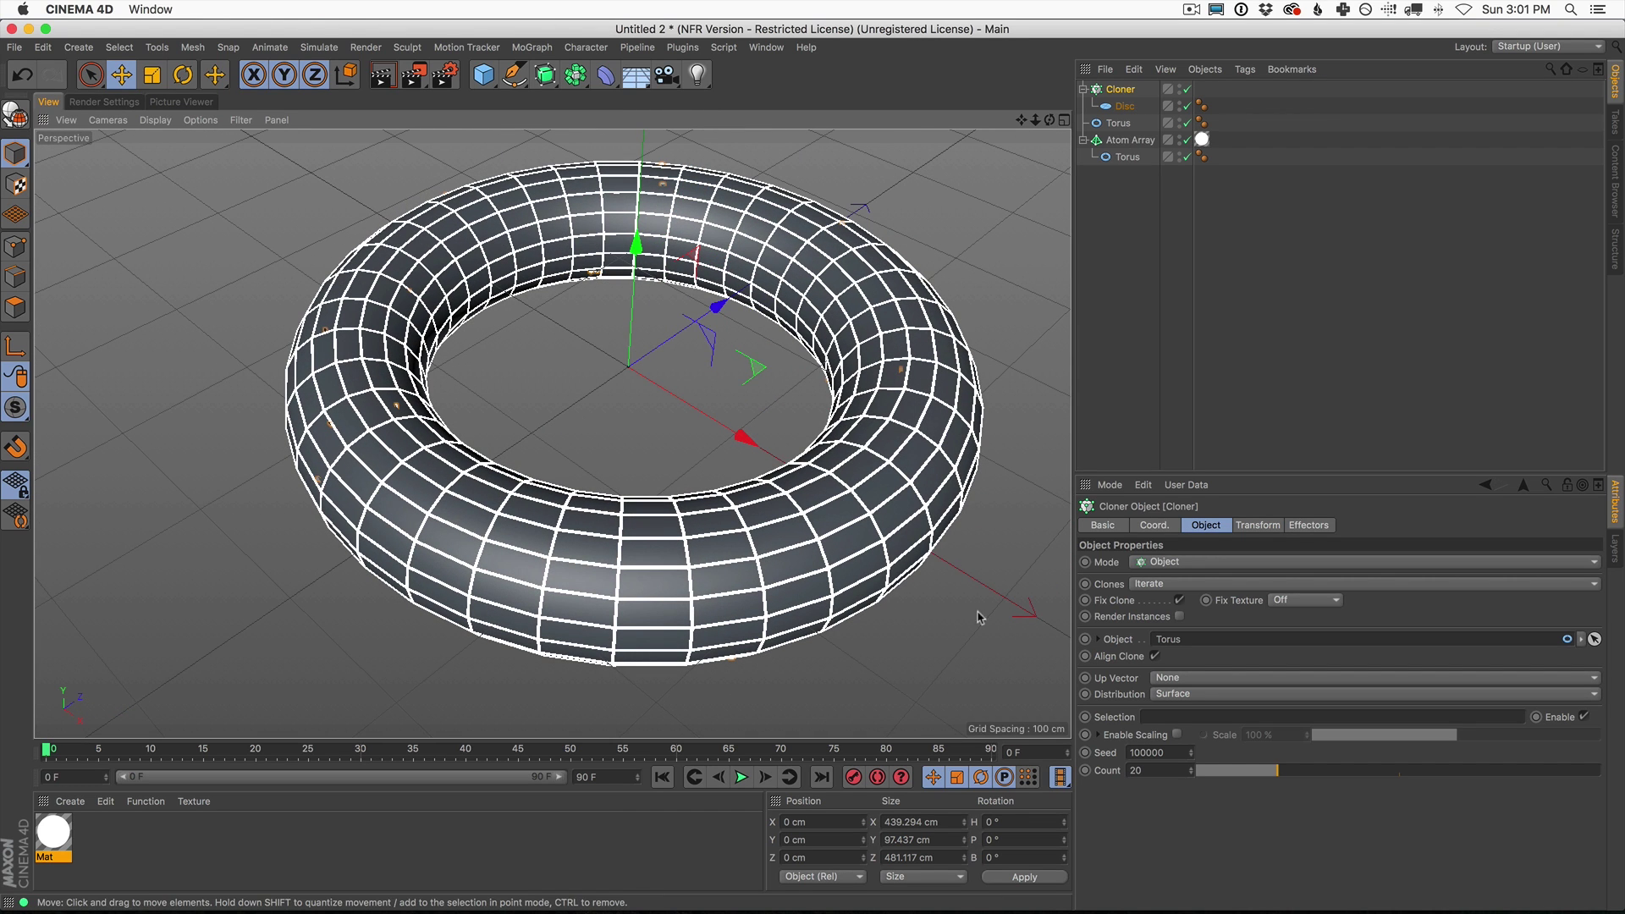
Step: Set the Cloner's count to 1704 and enable Render Instances
{"action": "left_click_drag", "start_coordinate": [1194, 776], "coordinate": [1301, 176]}
{"action": "mouse_move", "coordinate": [690, 575]}
{"action": "left_mouse_down", "text": "alt"}
{"action": "mouse_move", "coordinate": [691, 456]}
{"action": "mouse_move", "coordinate": [721, 565]}
{"action": "left_mouse_up", "text": "alt"}
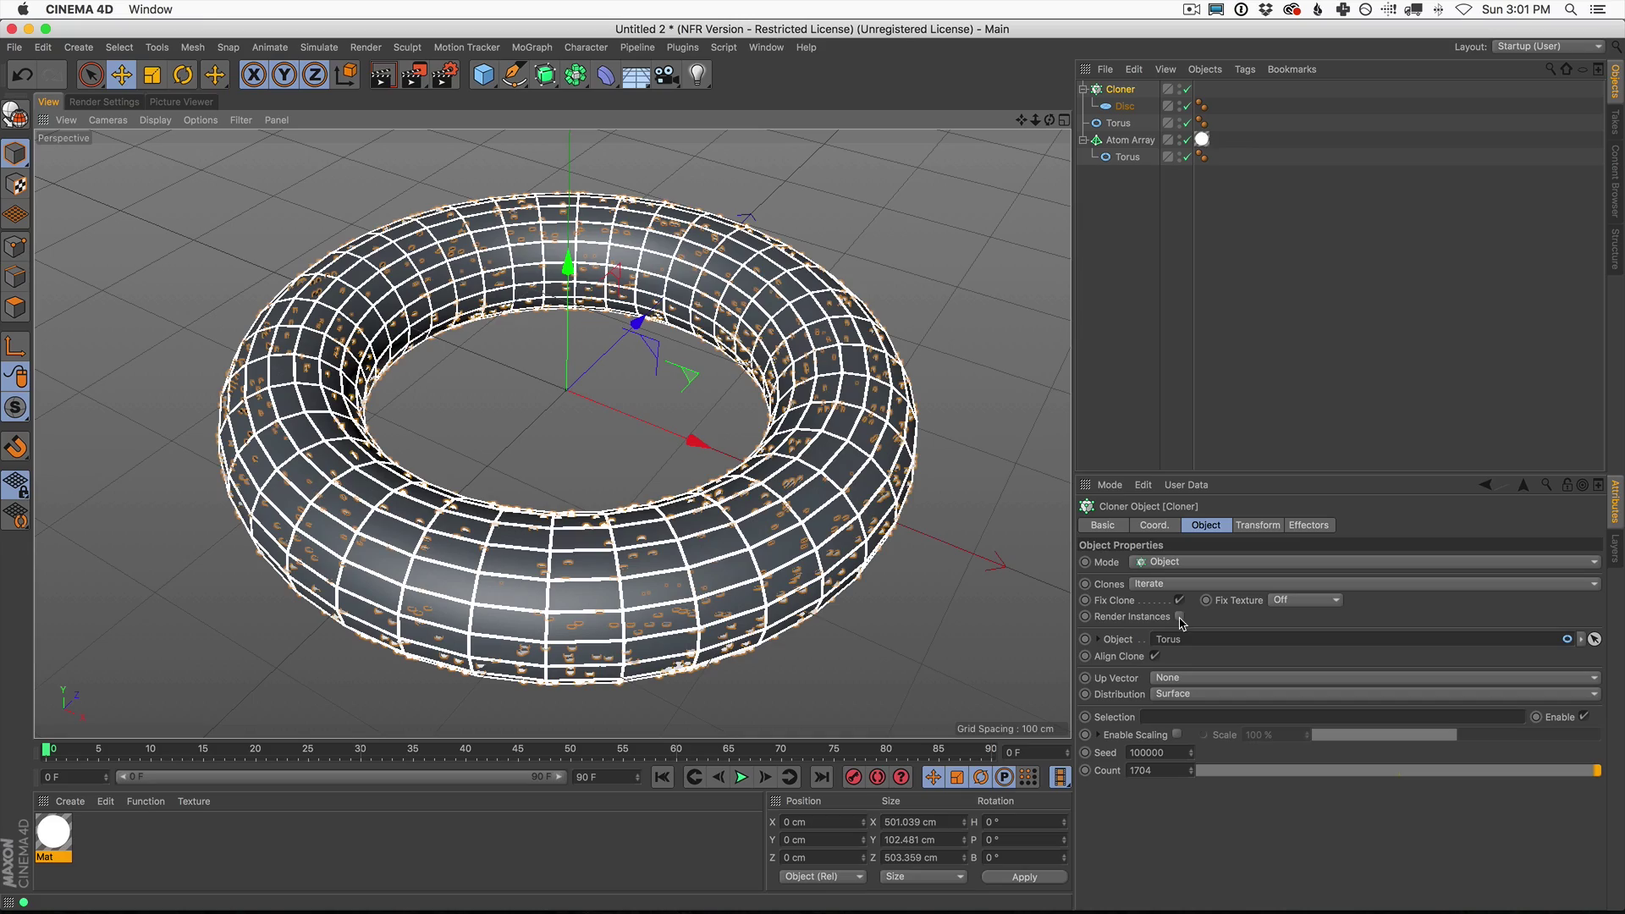
{"action": "left_click_drag", "start_coordinate": [779, 526], "coordinate": [809, 546], "text": "alt"}
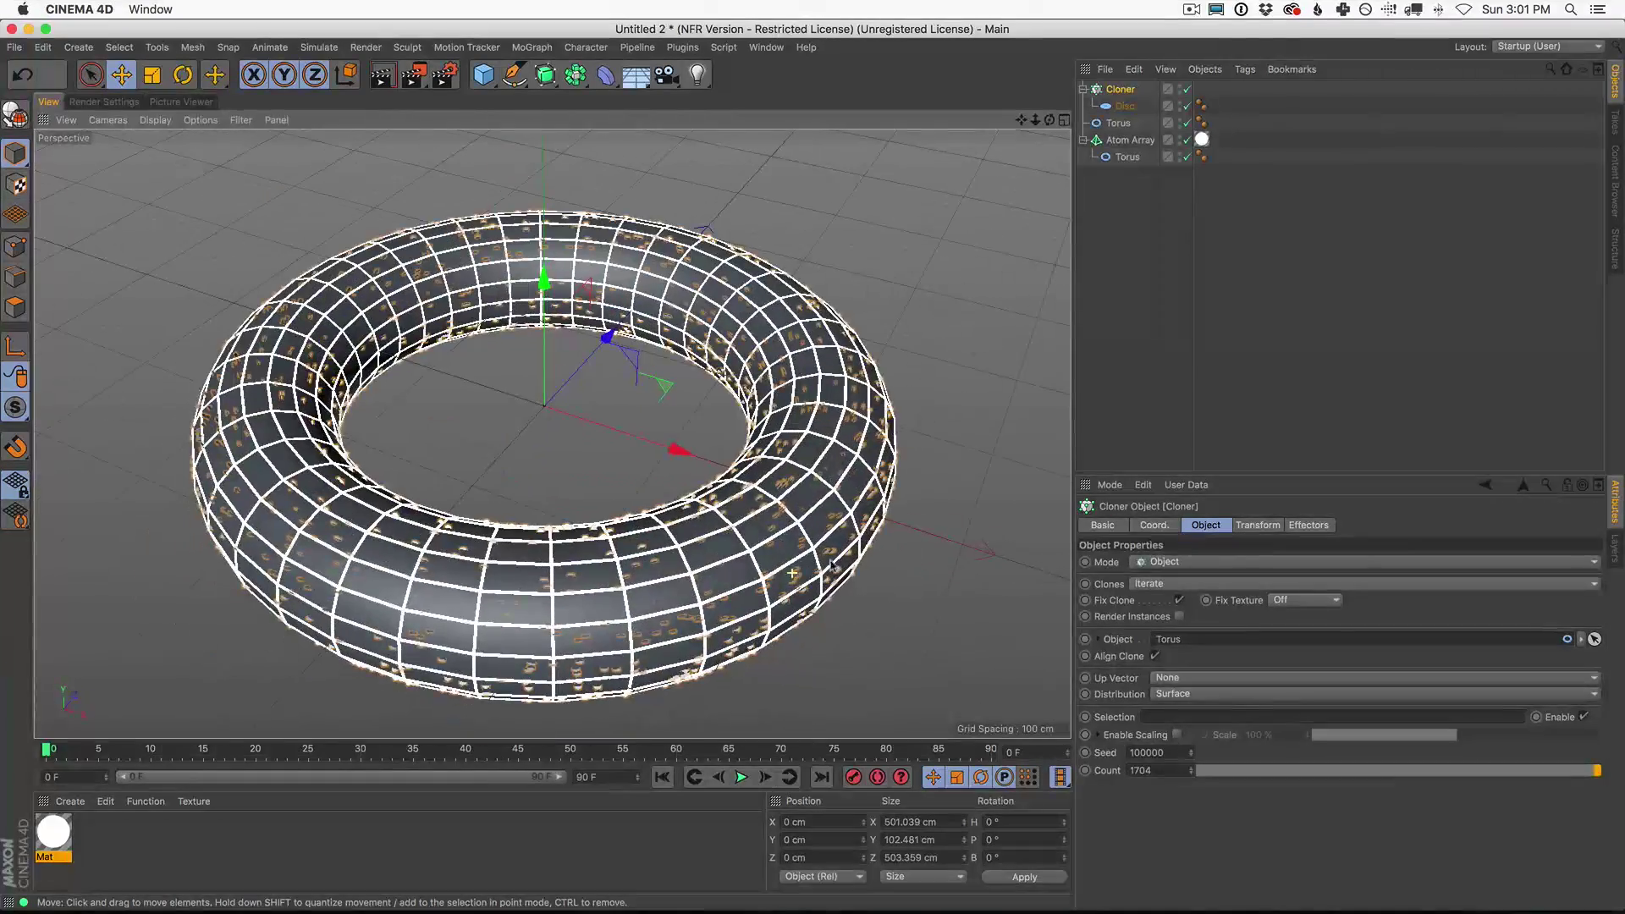
{"action": "left_click", "coordinate": [1181, 617]}
{"action": "left_click_drag", "start_coordinate": [693, 562], "coordinate": [766, 515], "text": "alt"}
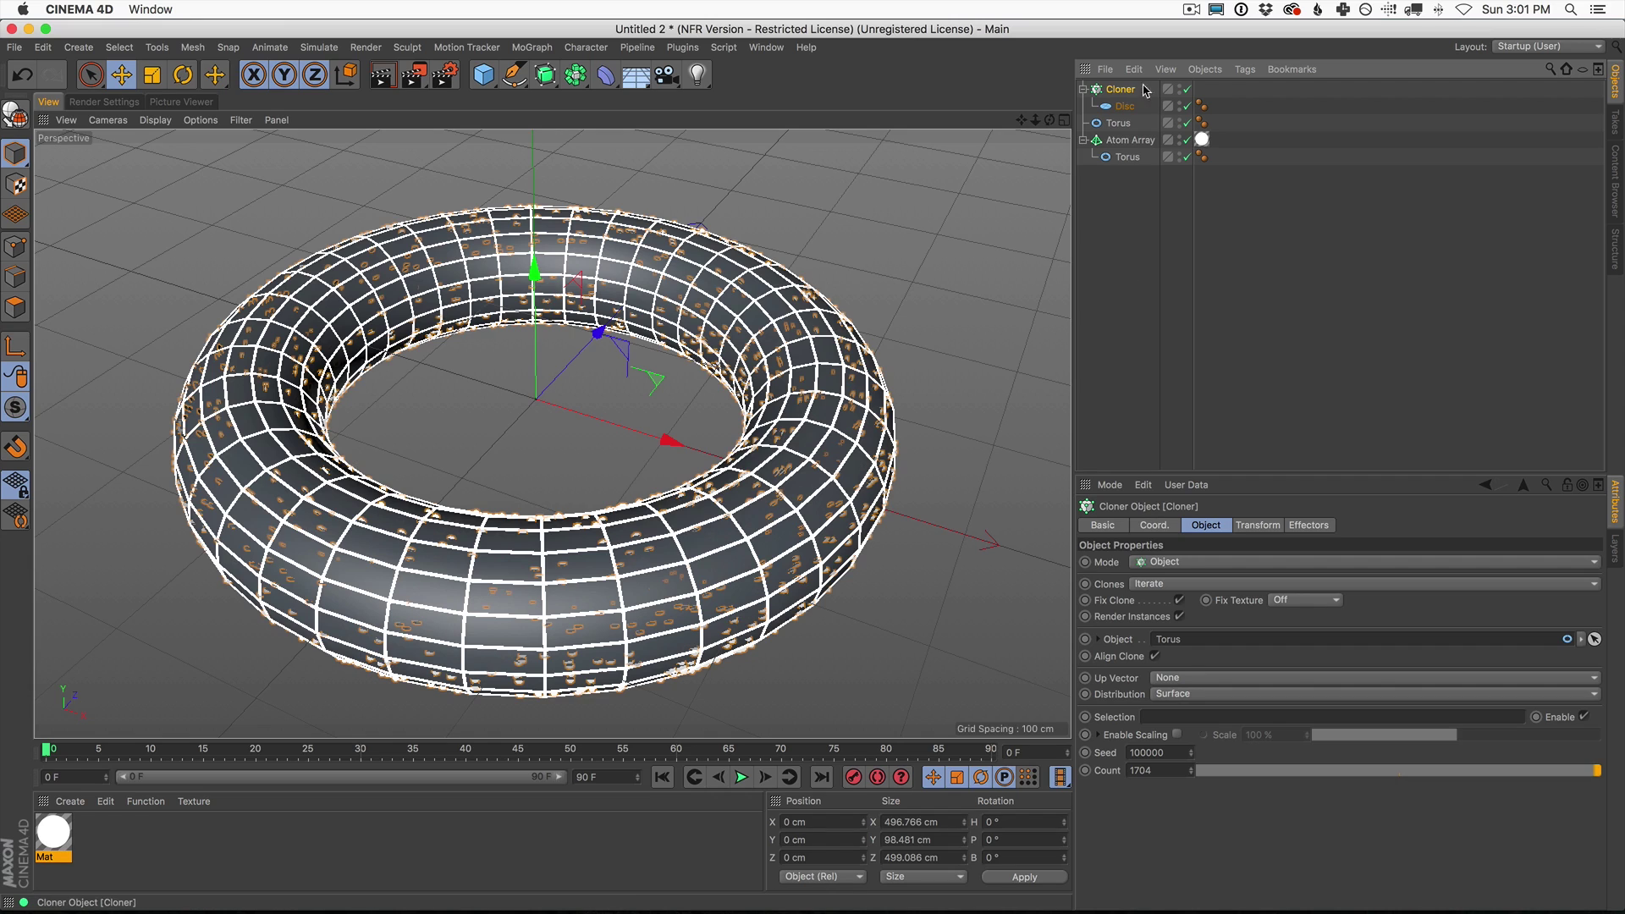
Step: Add a MoGraph Random effector to the Cloner
{"action": "left_click", "coordinate": [1125, 106]}
{"action": "left_click", "coordinate": [1128, 90]}
{"action": "left_click", "coordinate": [536, 49]}
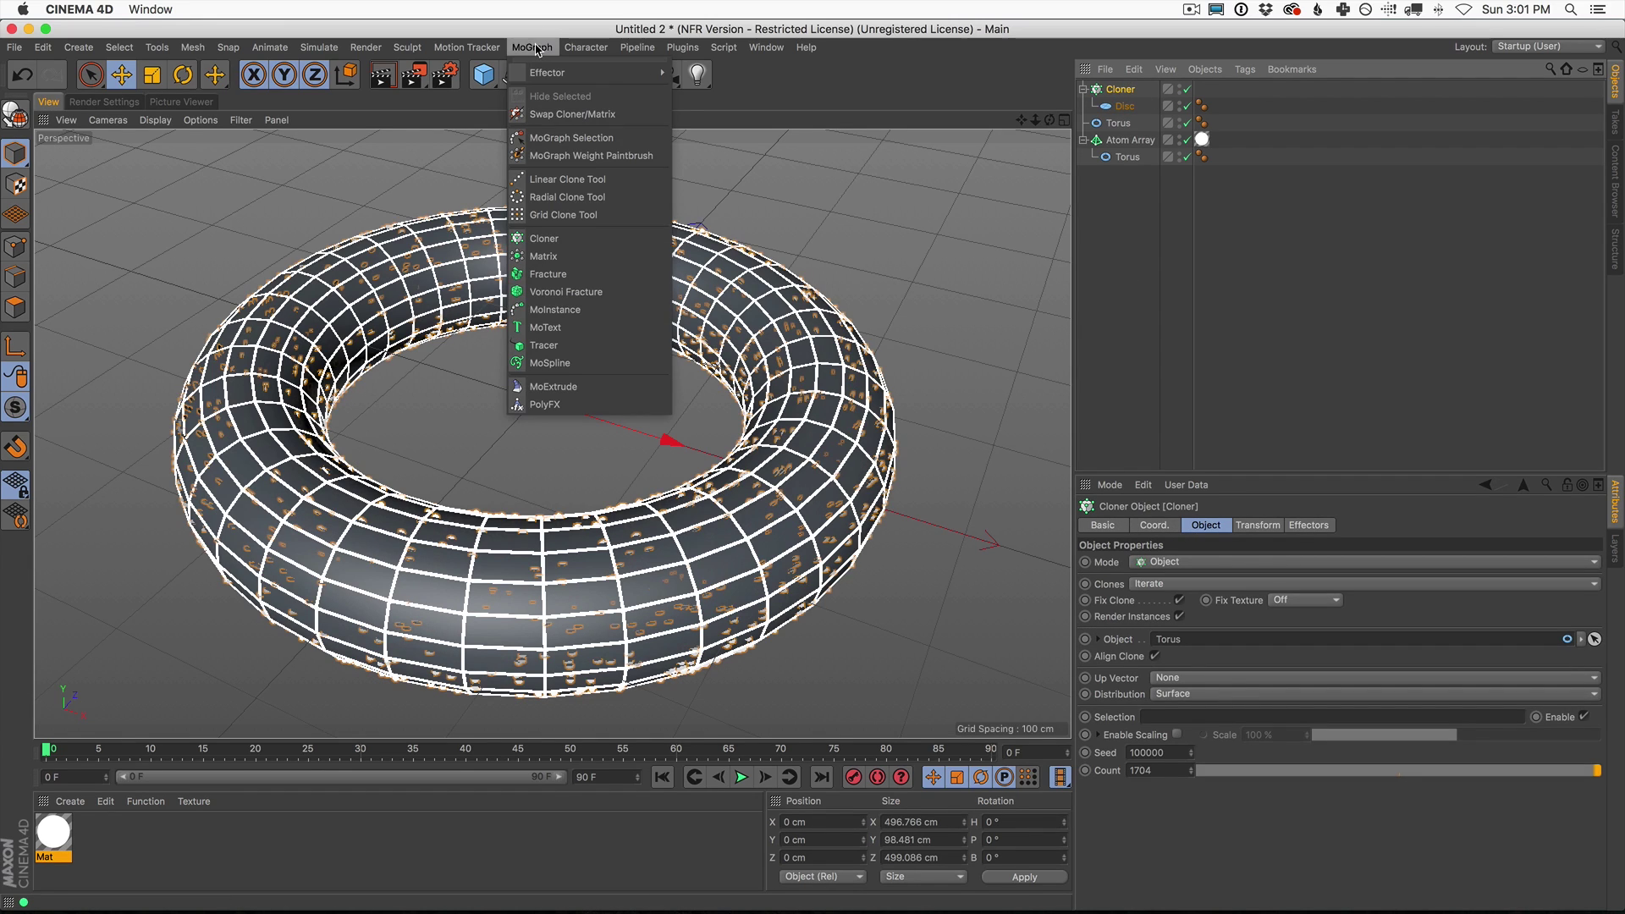
{"action": "mouse_move", "coordinate": [547, 81]}
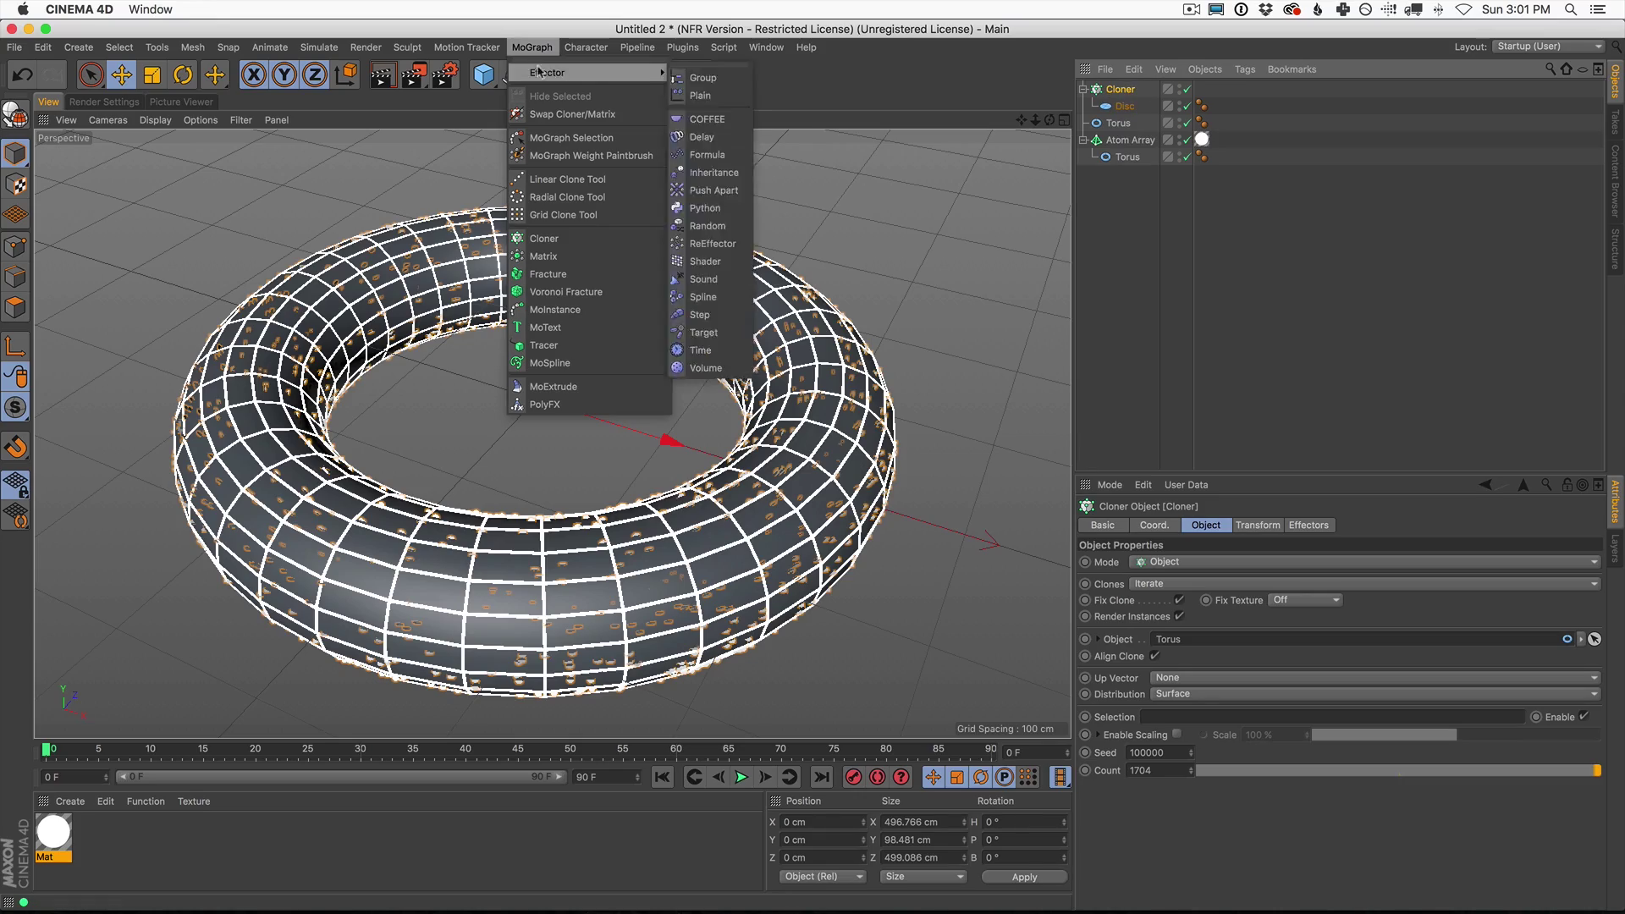
{"action": "left_click", "coordinate": [707, 226]}
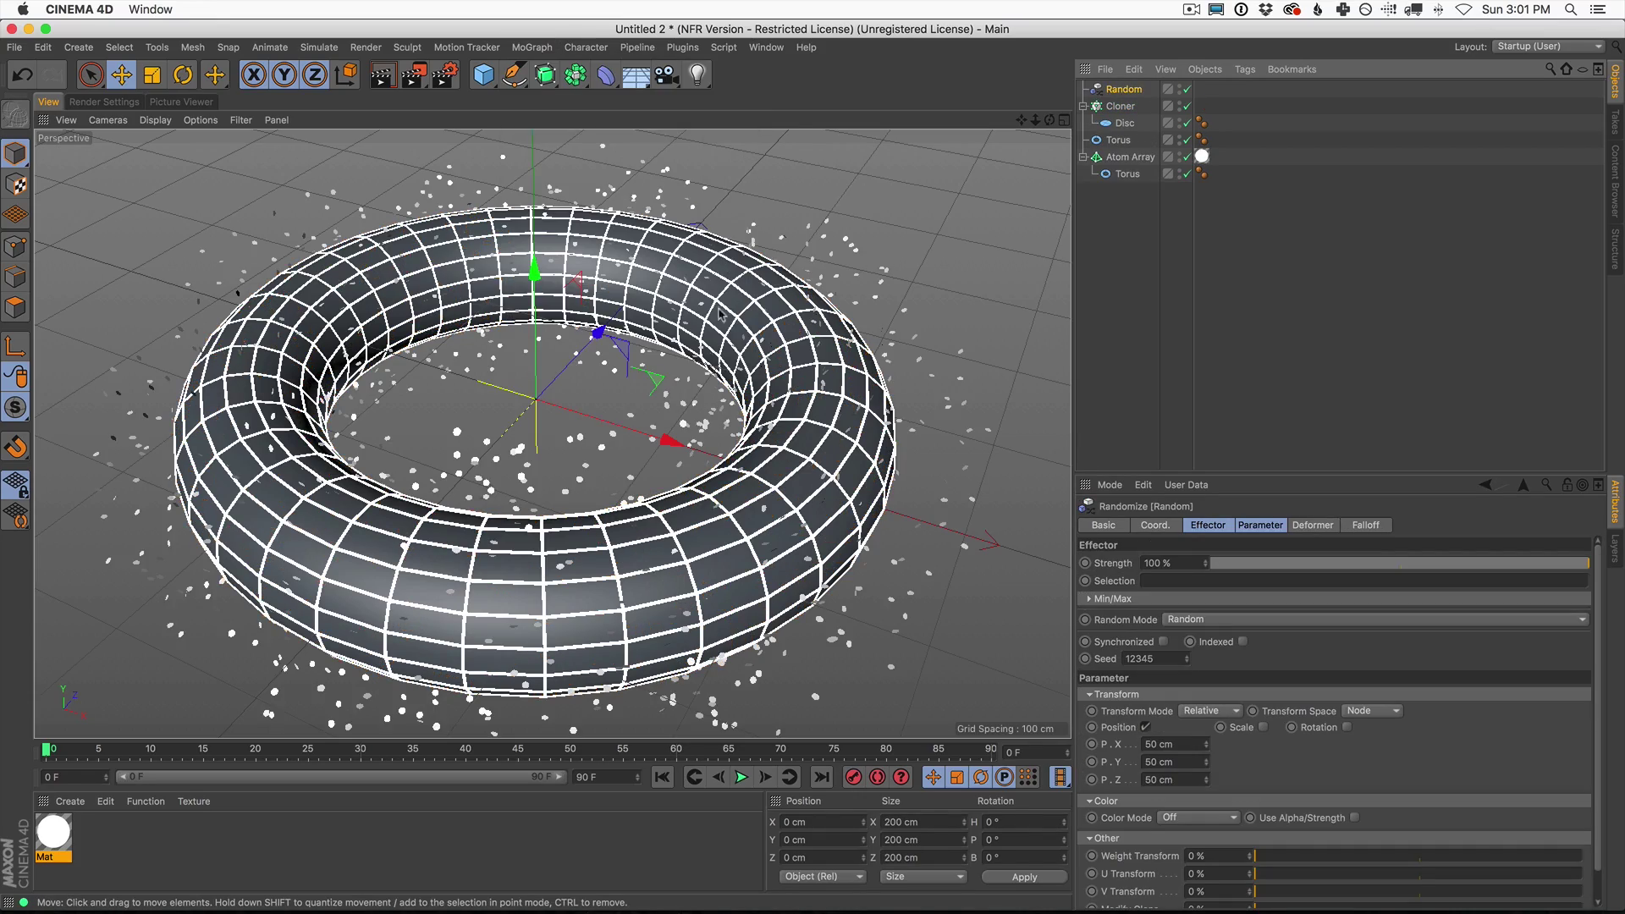
Step: Set the Random effector's position offsets to 93 cm in X, 64 cm in Y and 58 cm in Z
{"action": "right_click_drag", "start_coordinate": [677, 488], "coordinate": [625, 517], "text": "alt"}
{"action": "mouse_move", "coordinate": [678, 505]}
{"action": "left_mouse_down", "text": "alt"}
{"action": "mouse_move", "coordinate": [735, 576]}
{"action": "mouse_move", "coordinate": [685, 627]}
{"action": "mouse_move", "coordinate": [682, 511]}
{"action": "mouse_move", "coordinate": [700, 526]}
{"action": "left_mouse_up", "text": "alt"}
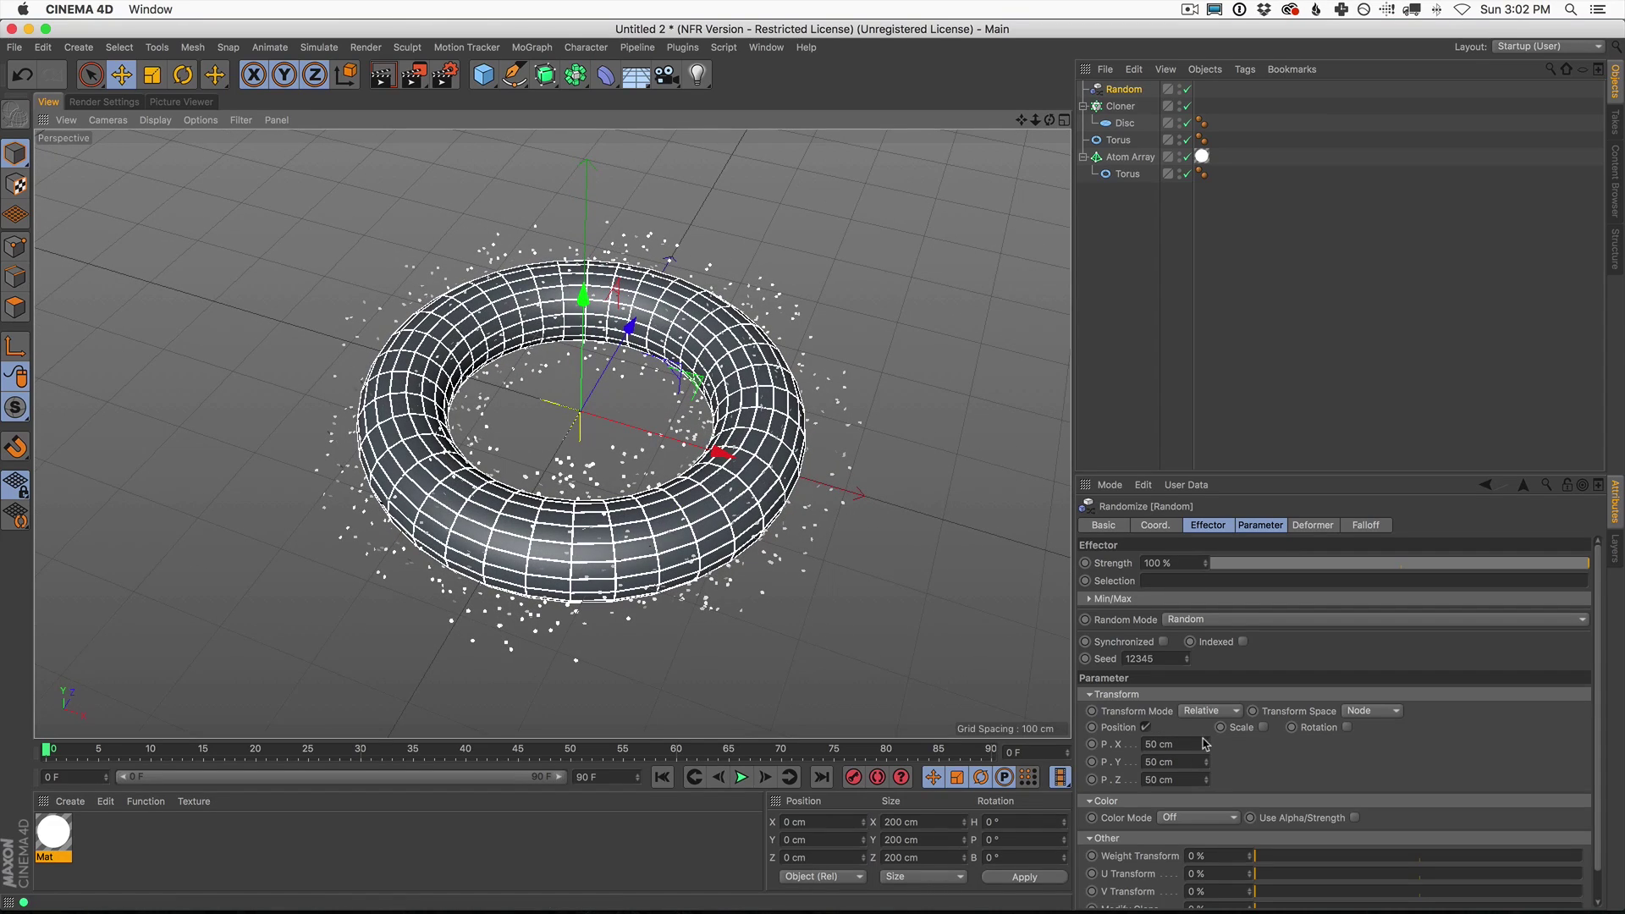
{"action": "mouse_move", "coordinate": [1206, 744]}
{"action": "left_mouse_down"}
{"action": "mouse_move", "coordinate": [1214, 706]}
{"action": "mouse_move", "coordinate": [1209, 795]}
{"action": "left_mouse_up"}
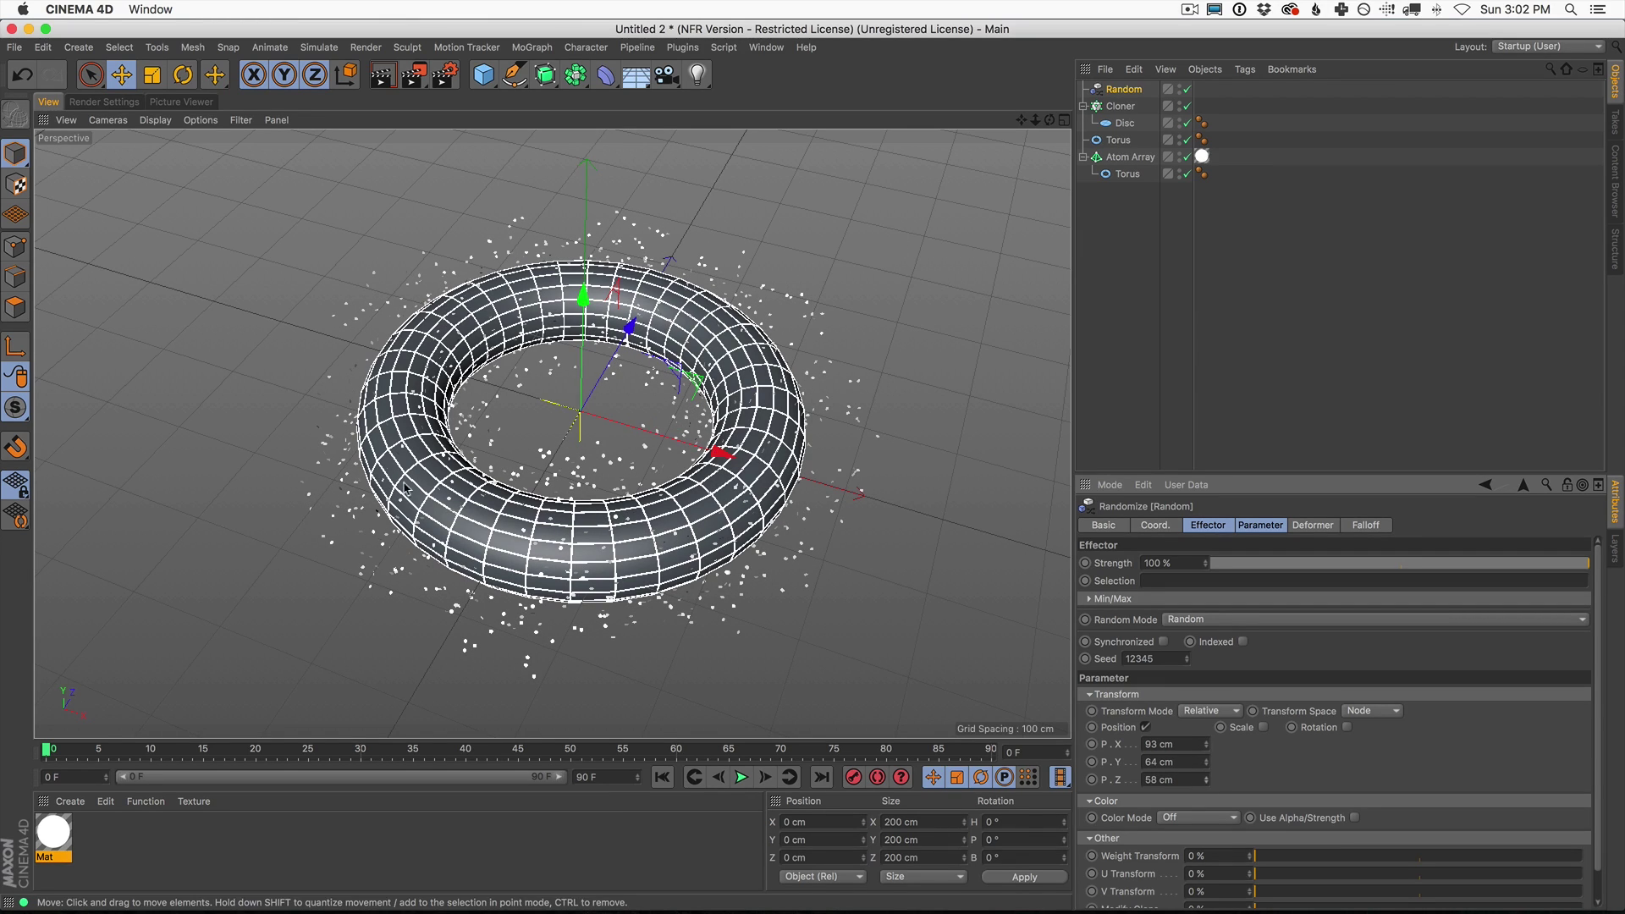
{"action": "right_click_drag", "start_coordinate": [742, 482], "coordinate": [750, 481], "text": "alt"}
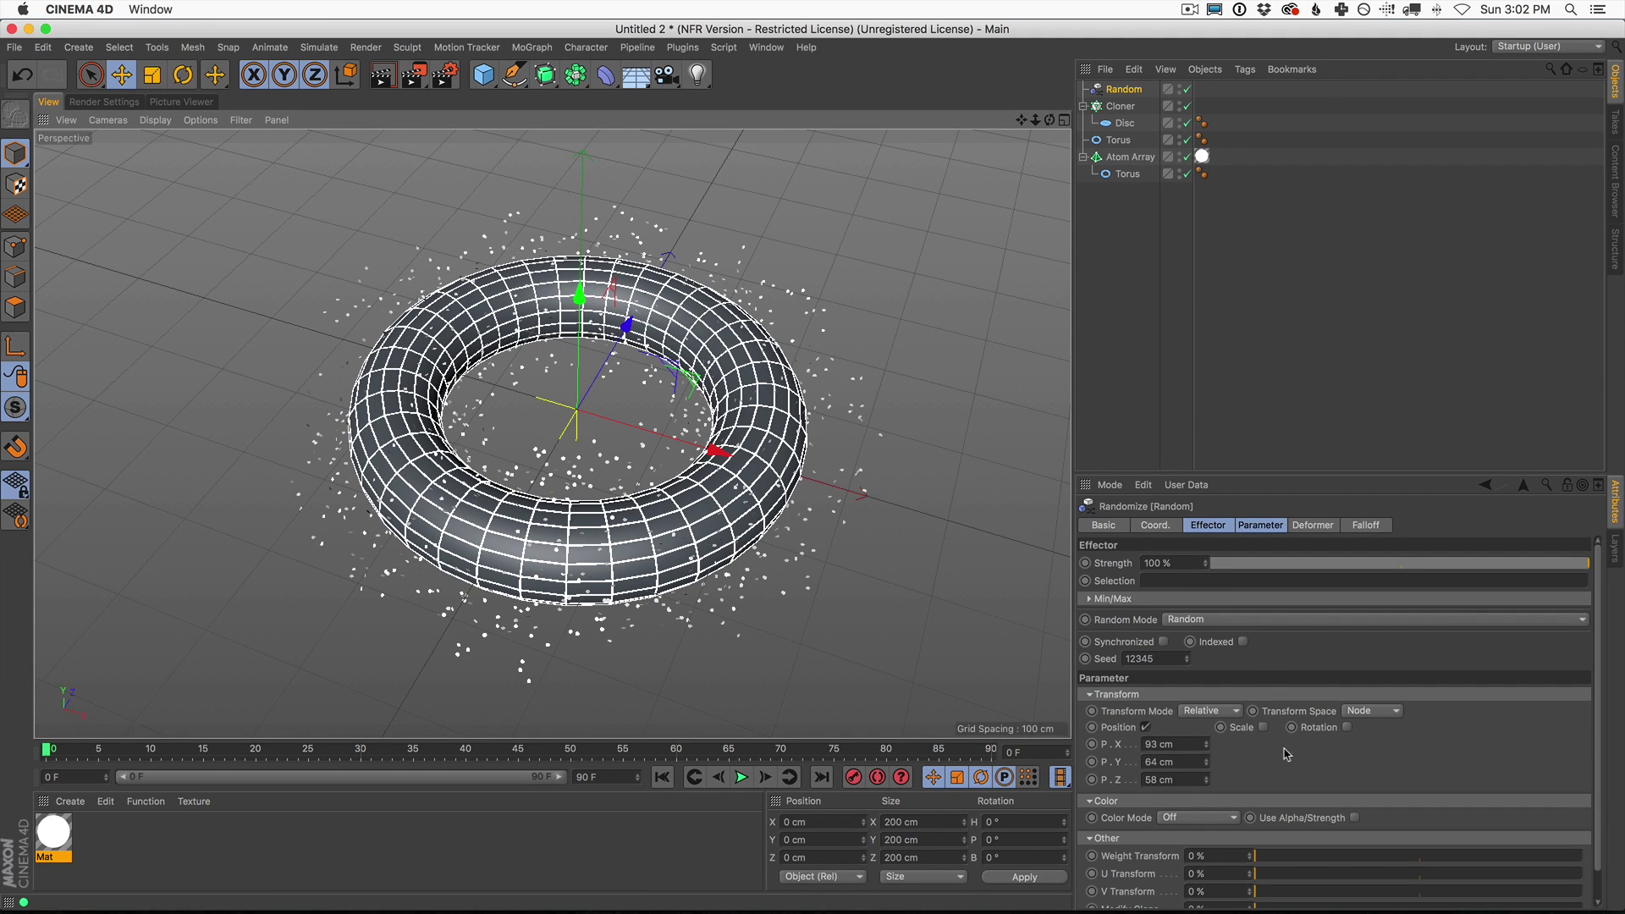
Step: Enable scale variation with Uniform Scale in the Random effector and set it to 0.97
{"action": "left_click", "coordinate": [1264, 728]}
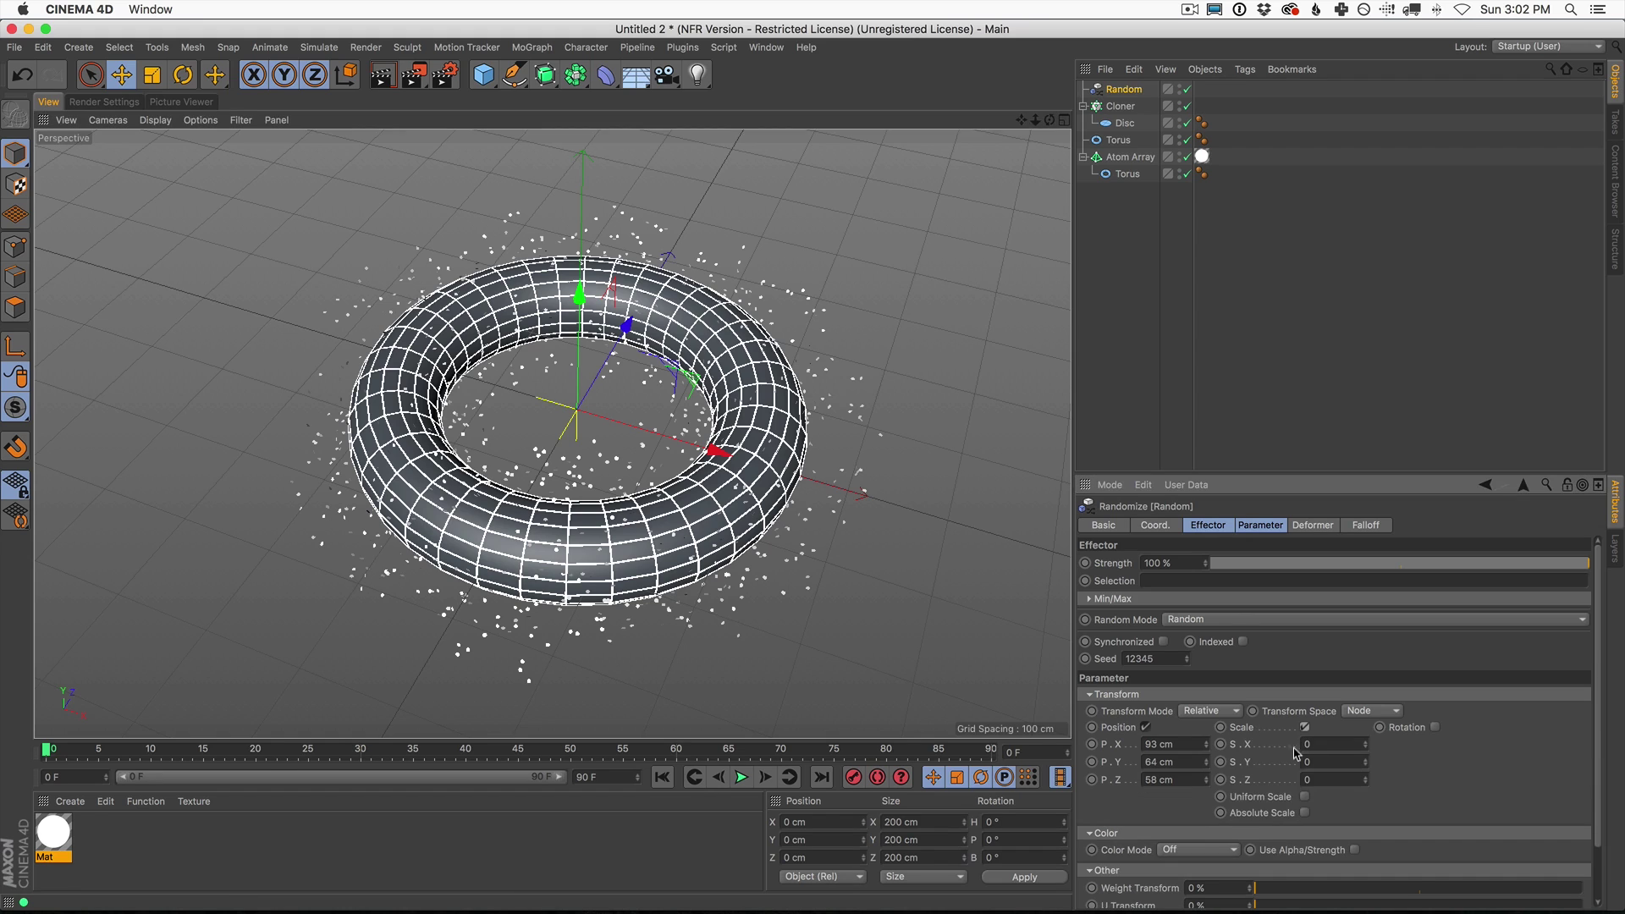
{"action": "left_click", "coordinate": [1305, 797]}
{"action": "left_click_drag", "start_coordinate": [1368, 750], "coordinate": [1407, 669]}
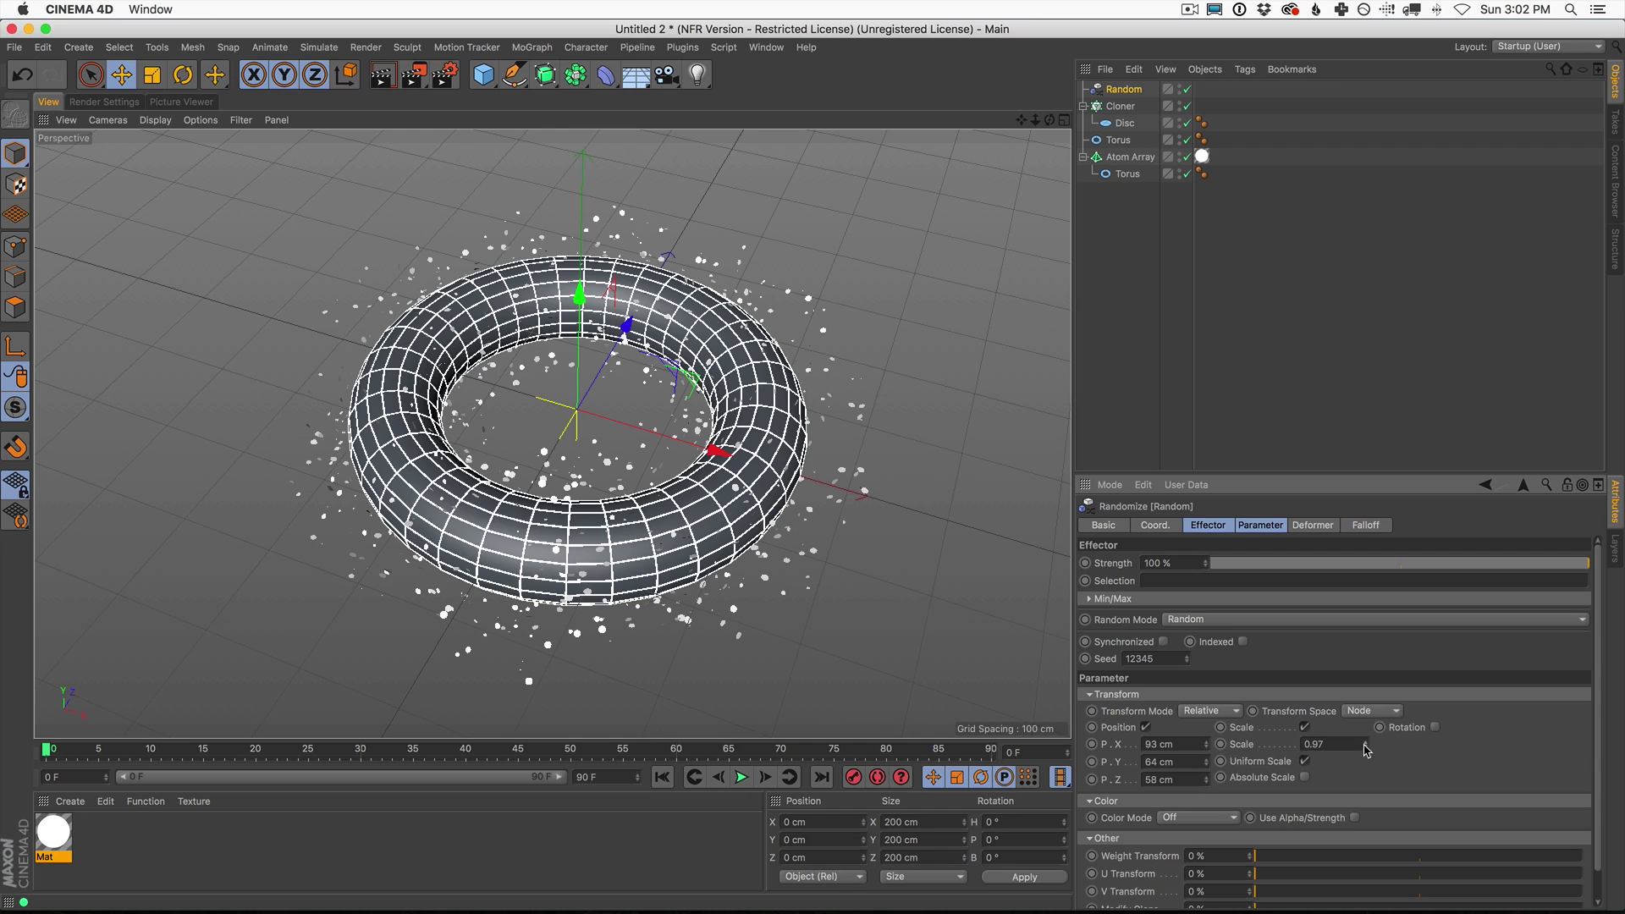
Step: Set the cloned disc's outer radius to 1 cm
{"action": "left_click", "coordinate": [1124, 122]}
{"action": "left_click", "coordinate": [1231, 582]}
{"action": "type", "text": "1"}
{"action": "key", "text": "Return"}
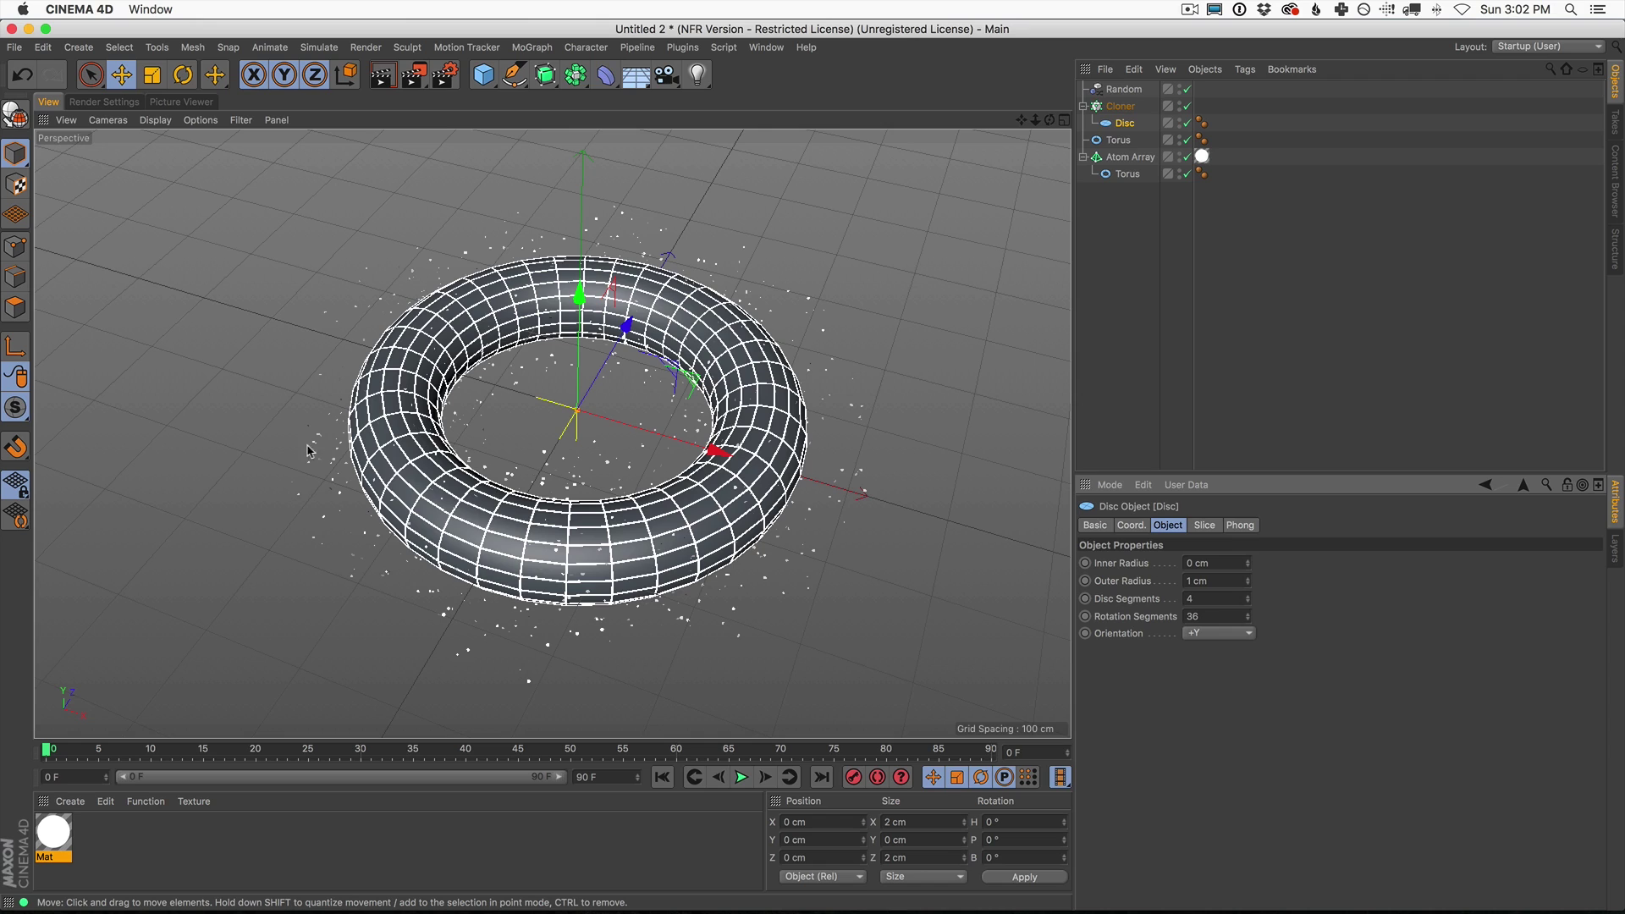
Step: Increase the Cloner's count to 2507
{"action": "left_click", "coordinate": [1120, 107]}
{"action": "left_click_drag", "start_coordinate": [1192, 772], "coordinate": [1161, 720]}
{"action": "left_click_drag", "start_coordinate": [1193, 772], "coordinate": [1135, 621]}
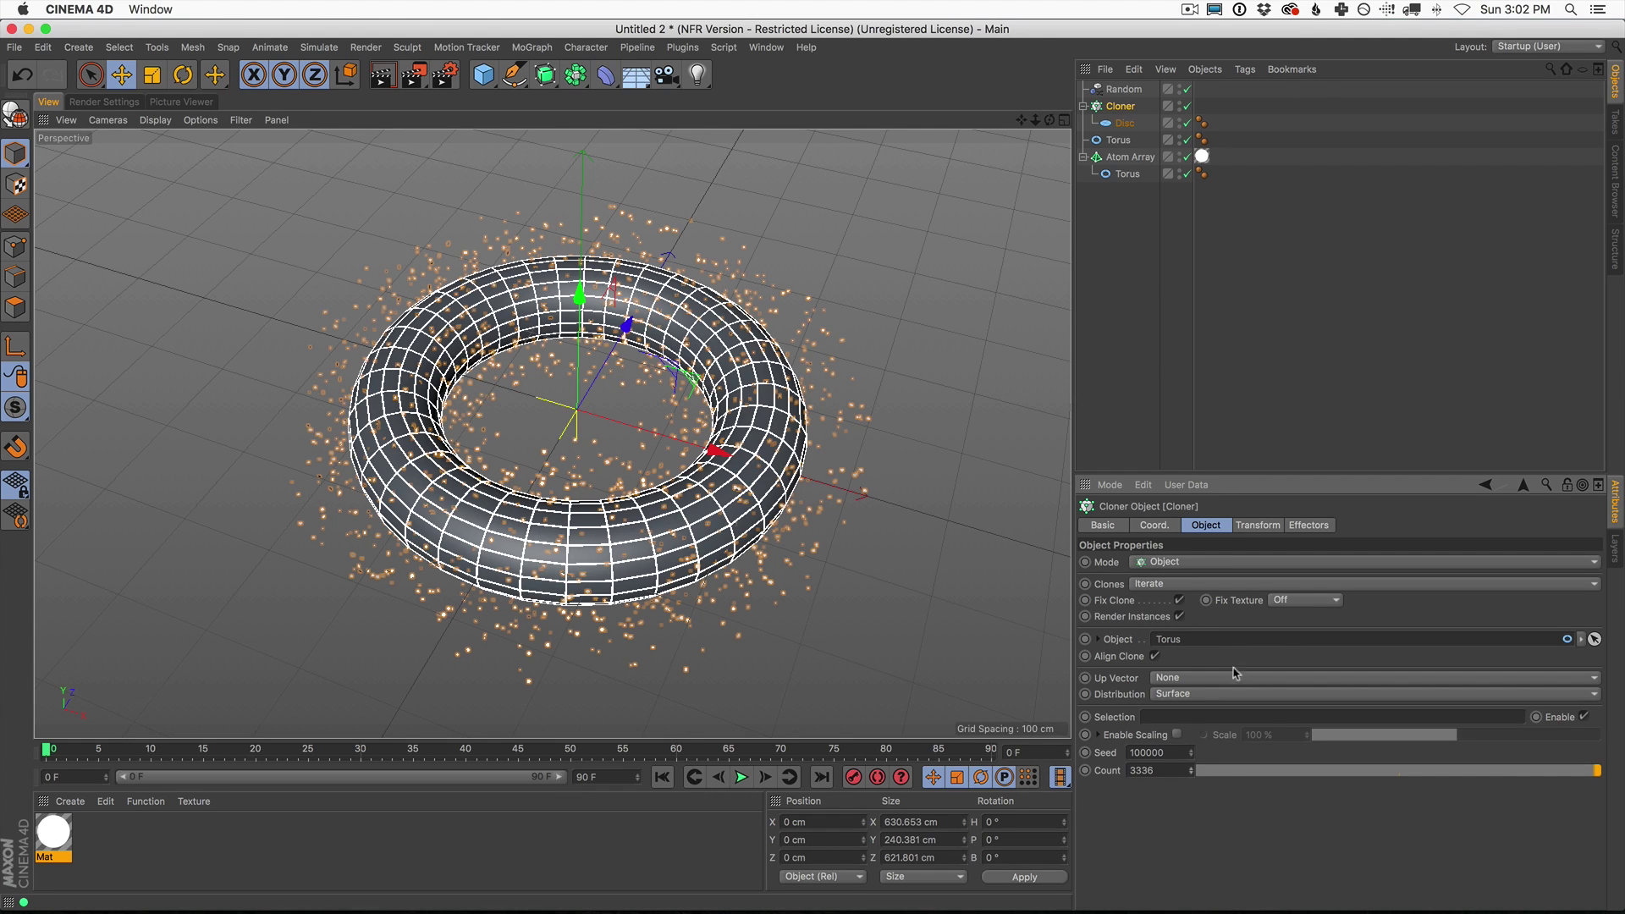
{"action": "left_click_drag", "start_coordinate": [1197, 770], "coordinate": [1231, 339]}
{"action": "key", "text": "super+z"}
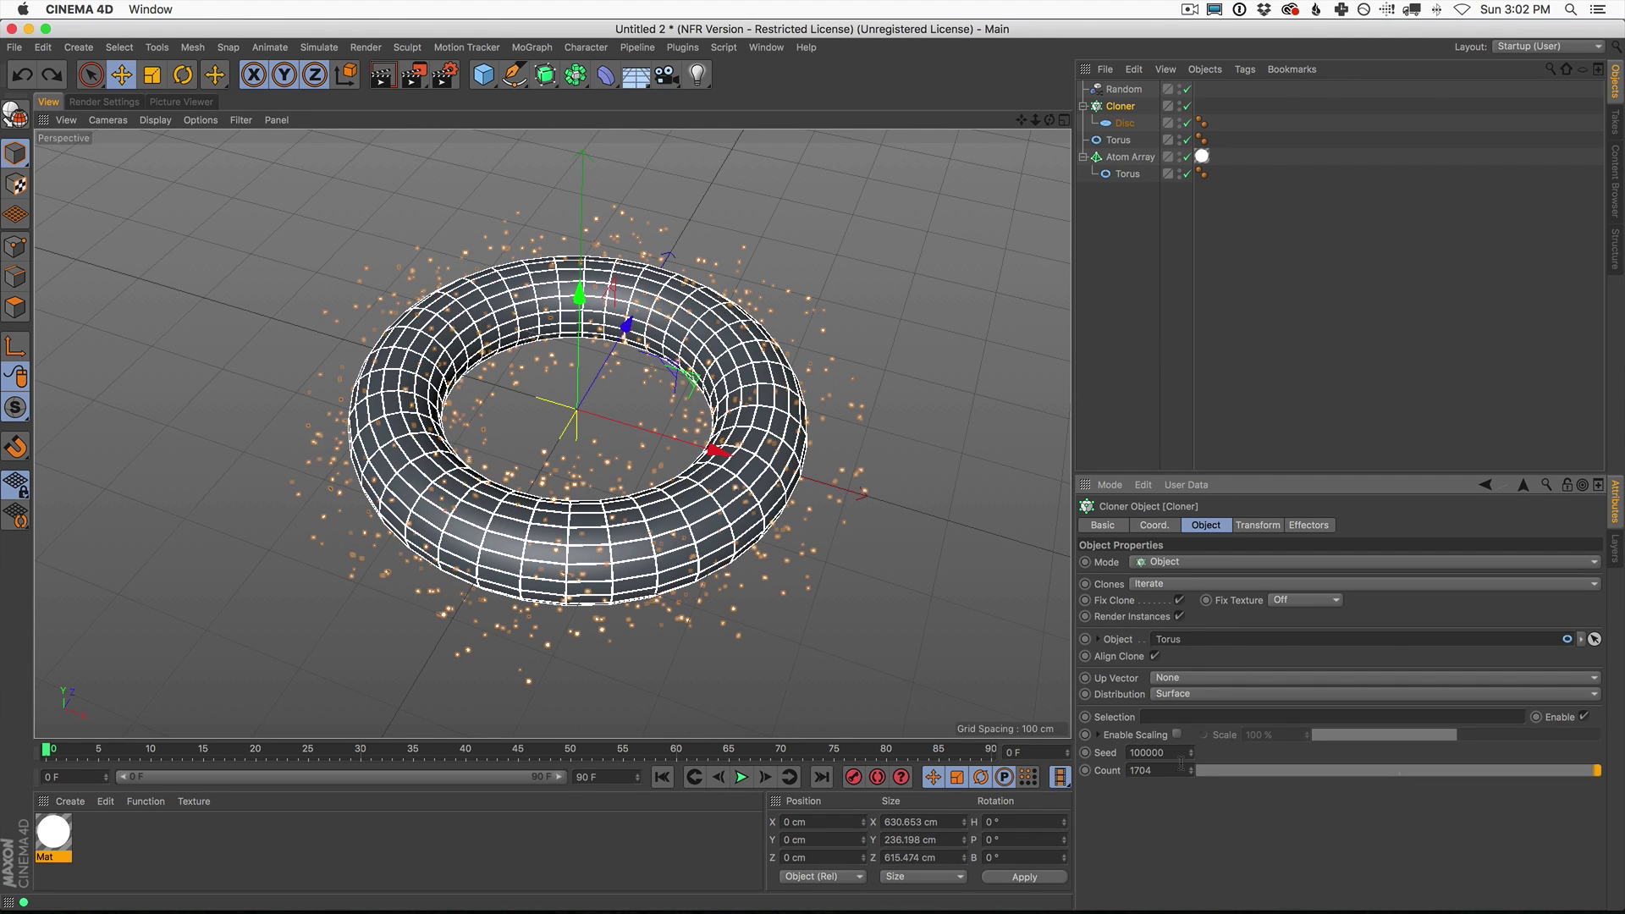
{"action": "left_click_drag", "start_coordinate": [1213, 601], "coordinate": [1284, 83]}
{"action": "left_click_drag", "start_coordinate": [668, 489], "coordinate": [745, 472], "text": "alt"}
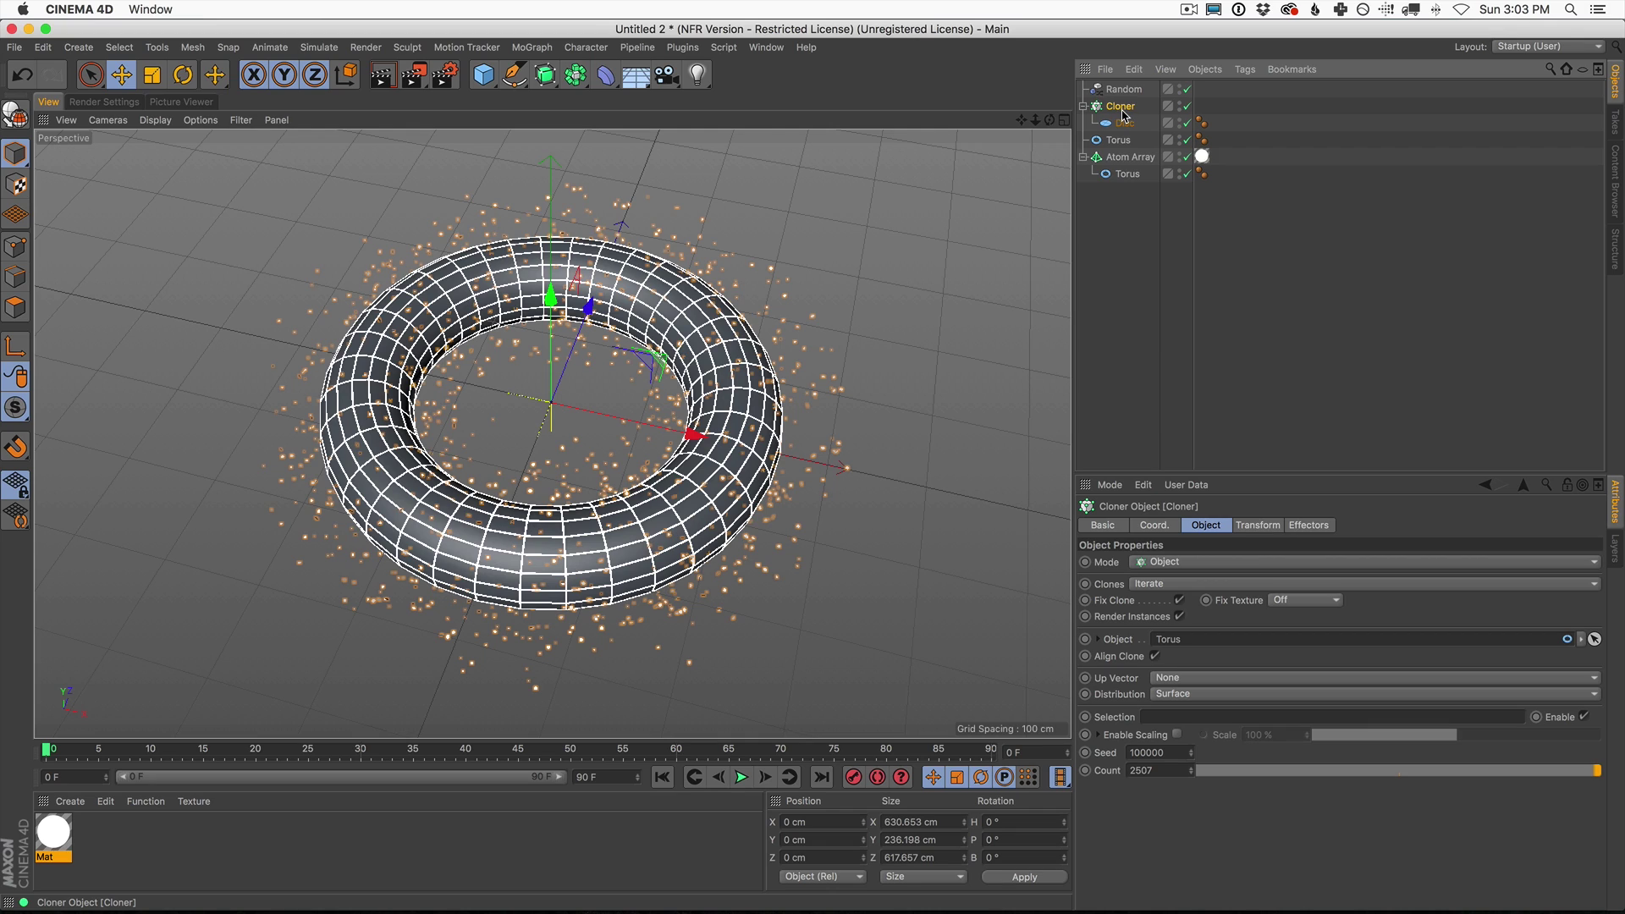
Step: Duplicate the Cloner with its disc and set the copy's mode to Grid Array
{"action": "key", "text": "super+c"}
{"action": "key", "text": "super+v"}
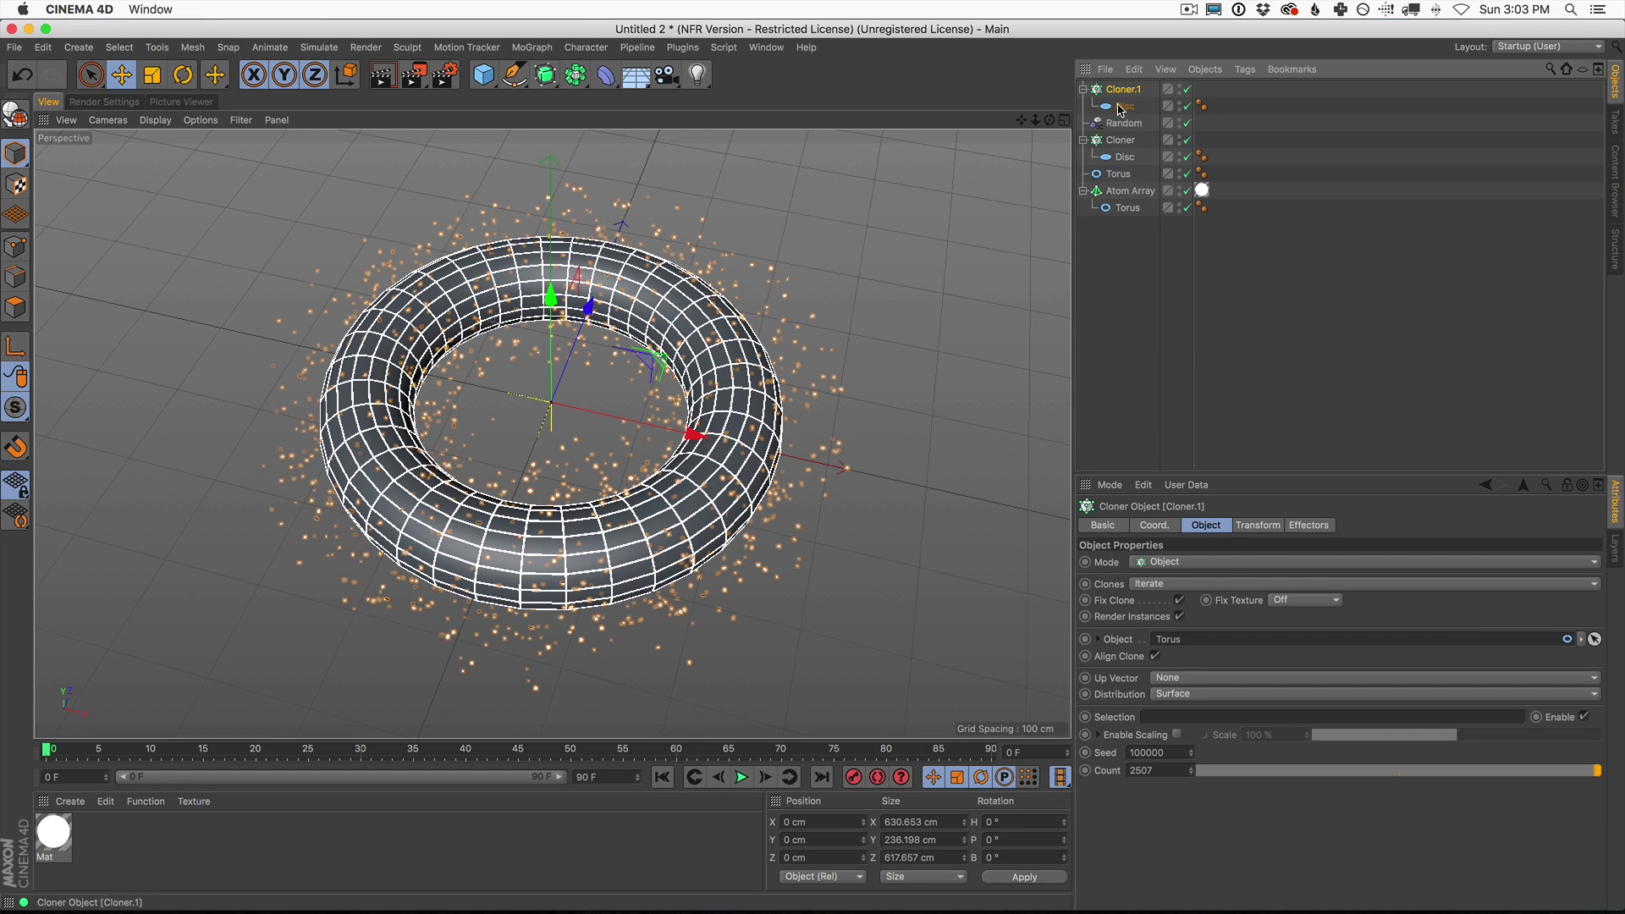
{"action": "left_click", "coordinate": [1164, 565]}
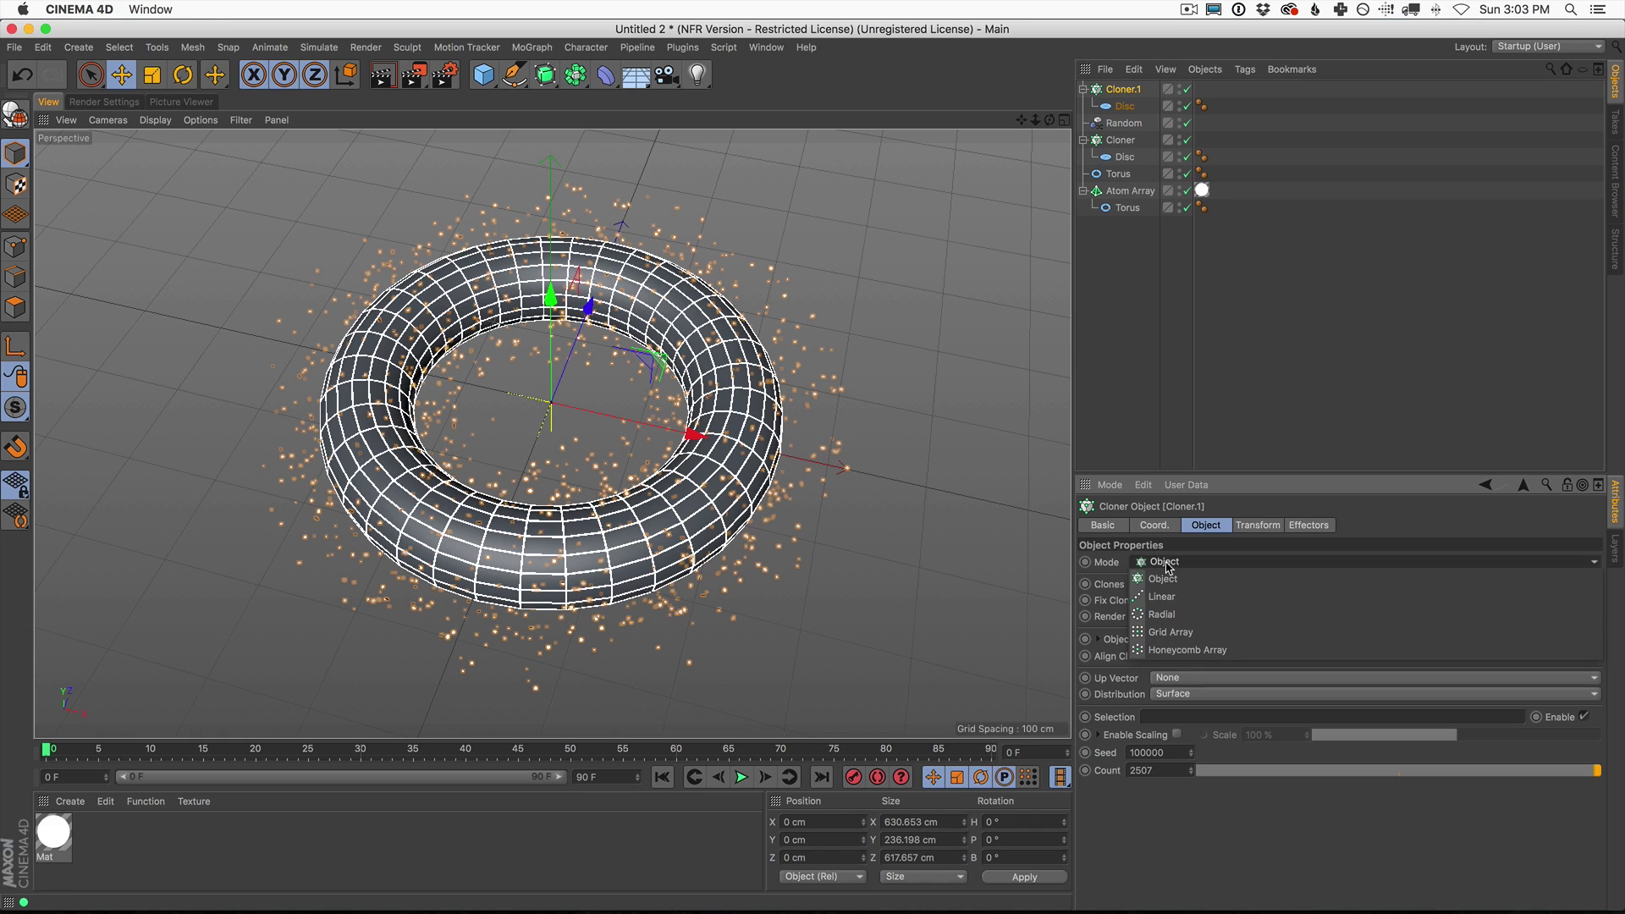
{"action": "left_click", "coordinate": [1175, 633]}
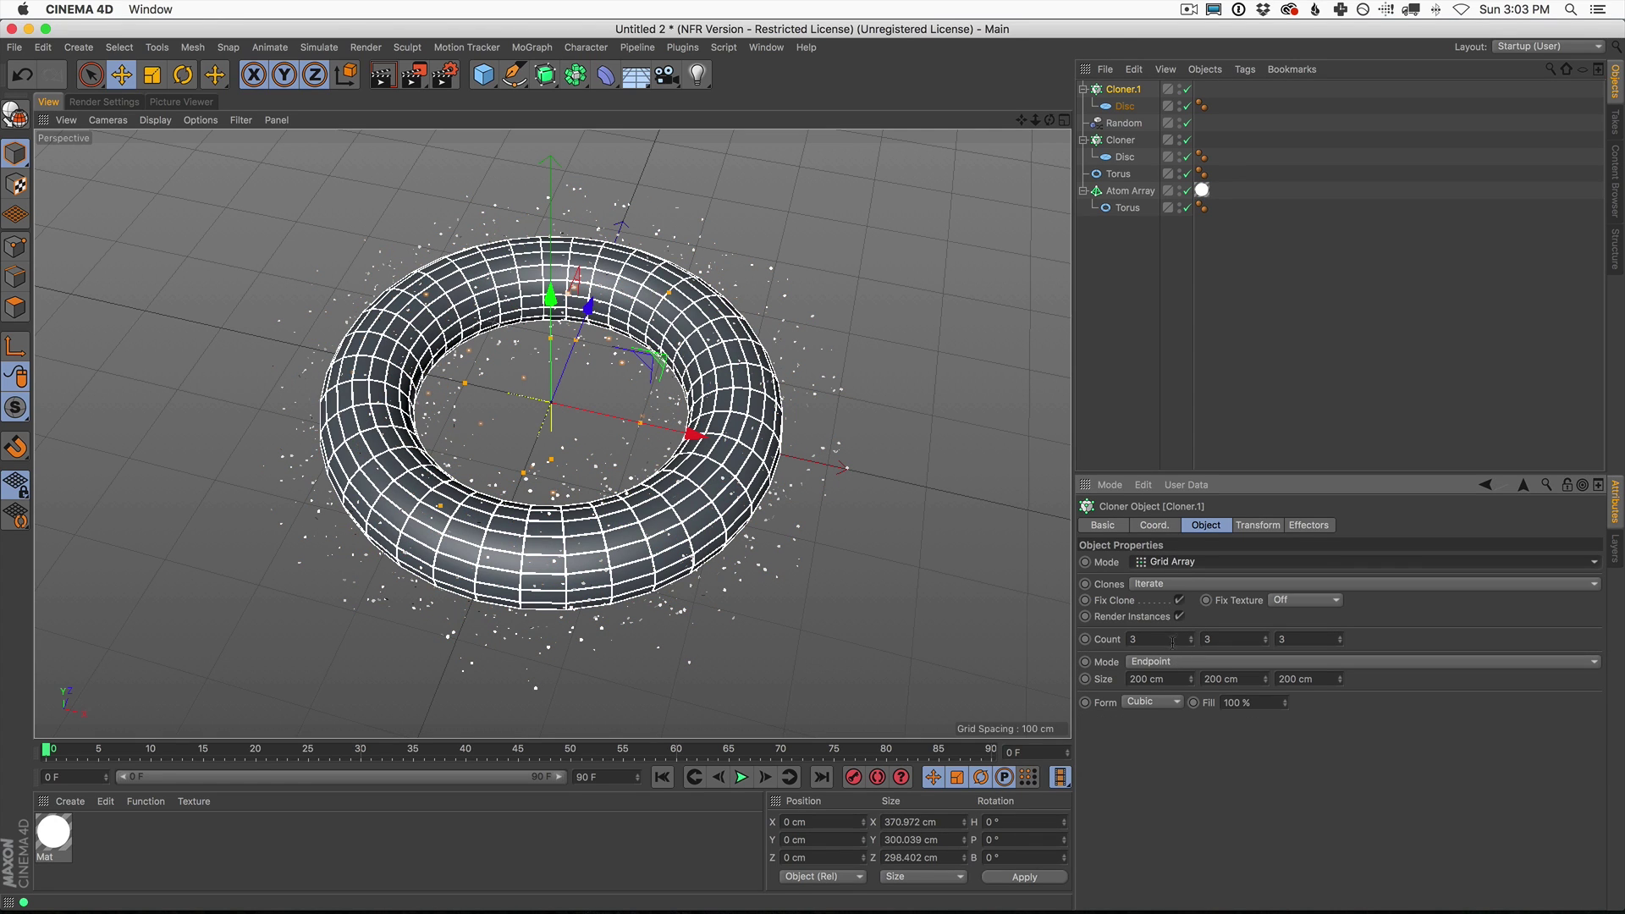
Step: Set the duplicated Cloner's grid count to 10 in each of the three directions
{"action": "type", "text": "10"}
{"action": "key", "text": "Tab"}
{"action": "type", "text": "10"}
{"action": "key", "text": "Return"}
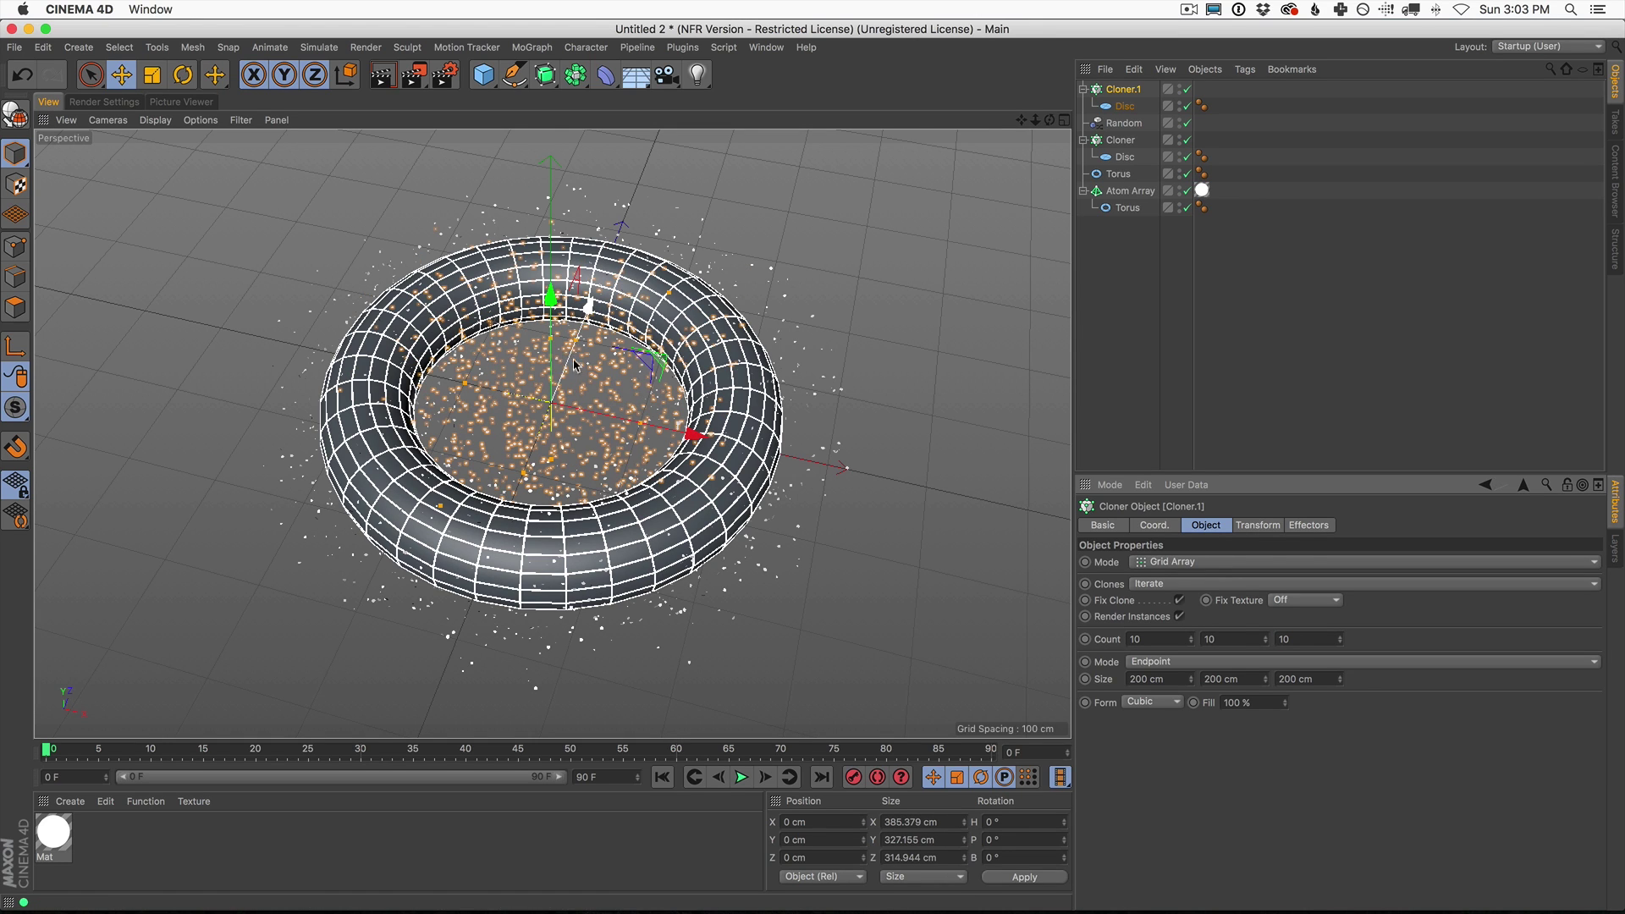
Step: Enlarge the duplicated Cloner's grid to 1029 × 1448 × 1484 cm and check its spread in the four views
{"action": "left_click_drag", "start_coordinate": [1191, 679], "coordinate": [1446, 206]}
{"action": "left_click_drag", "start_coordinate": [1266, 681], "coordinate": [1361, 74]}
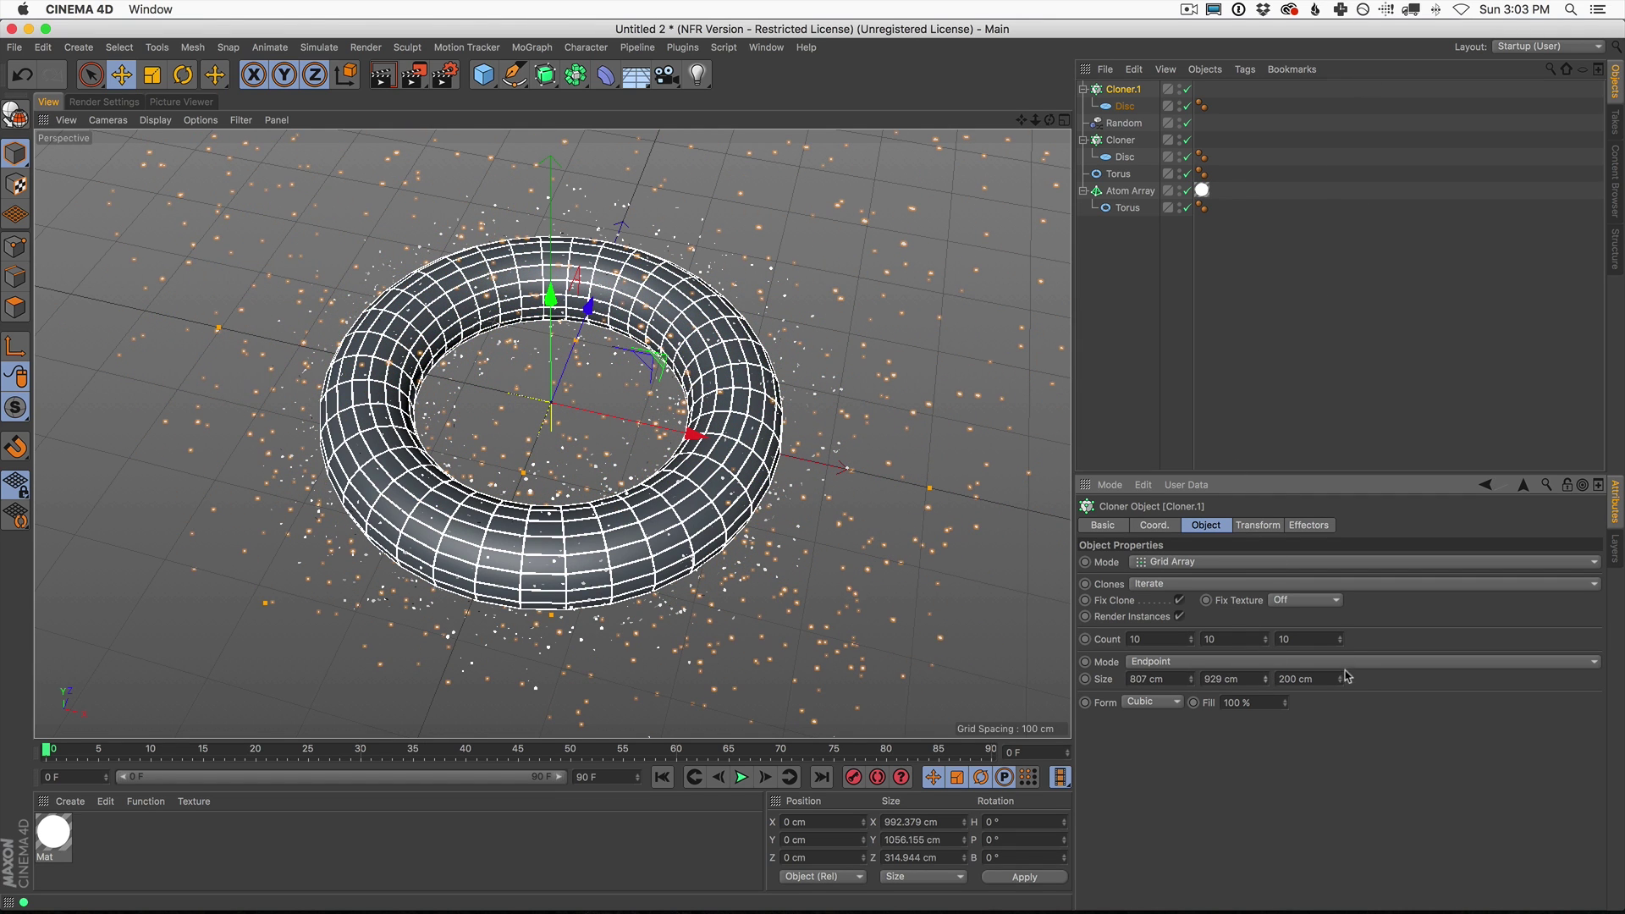
{"action": "left_click_drag", "start_coordinate": [1341, 680], "coordinate": [1433, 76]}
{"action": "left_click_drag", "start_coordinate": [1341, 679], "coordinate": [1394, 298]}
{"action": "mouse_move", "coordinate": [1194, 681]}
{"action": "left_mouse_down"}
{"action": "mouse_move", "coordinate": [1270, 222]}
{"action": "mouse_move", "coordinate": [1259, 677]}
{"action": "mouse_move", "coordinate": [1295, 301]}
{"action": "mouse_move", "coordinate": [1273, 384]}
{"action": "mouse_move", "coordinate": [1276, 300]}
{"action": "left_mouse_up"}
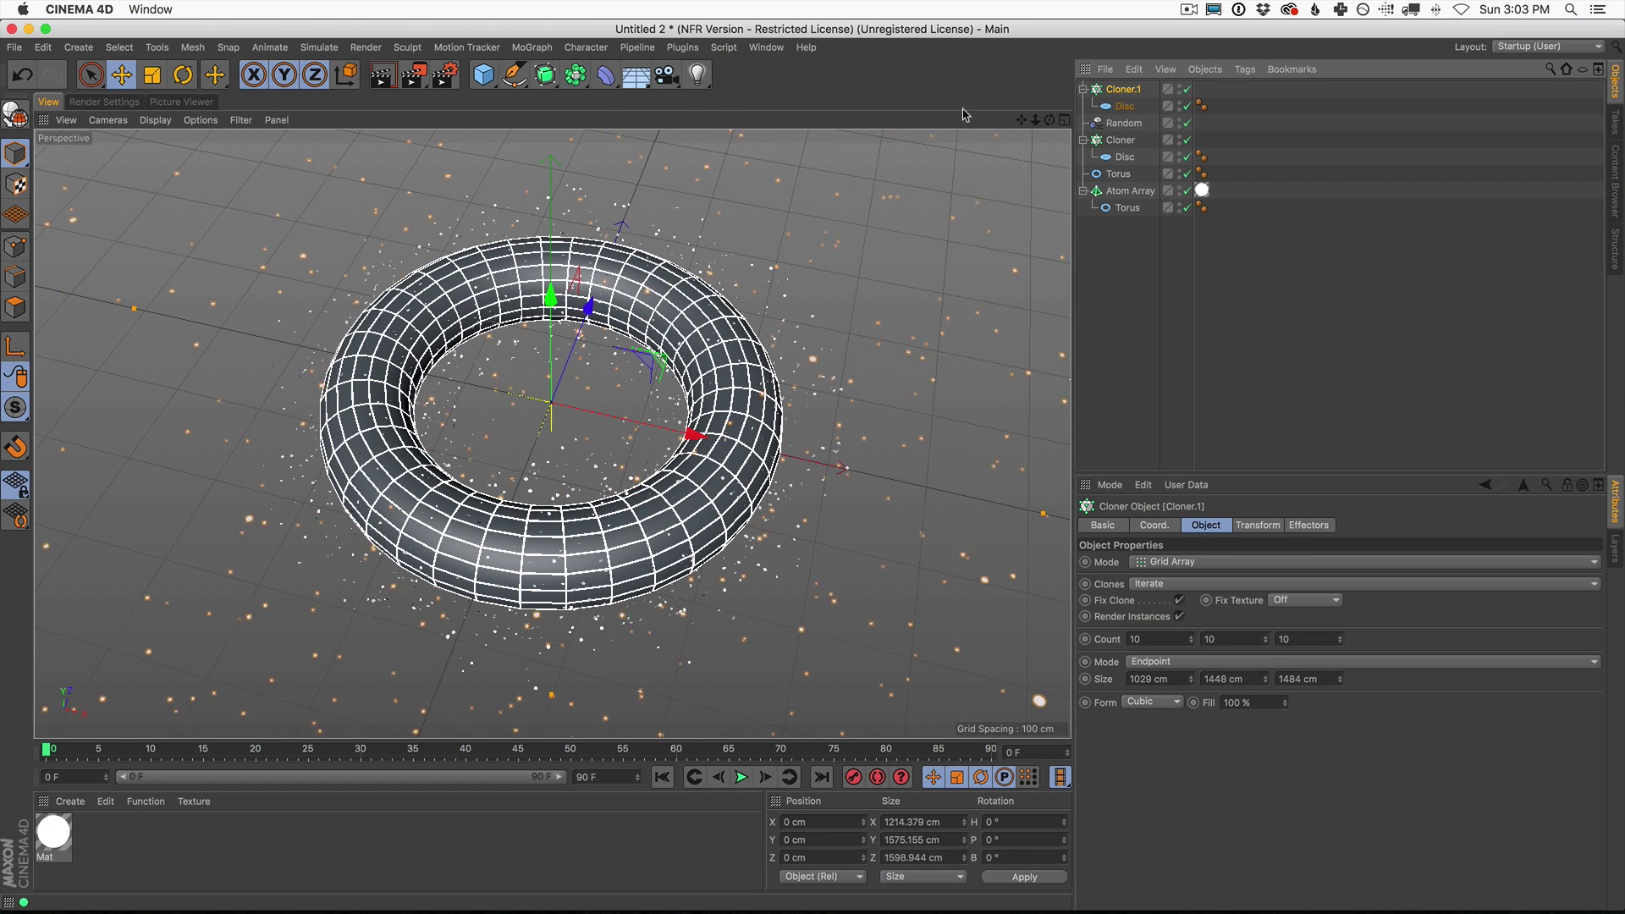
{"action": "key", "text": "F5"}
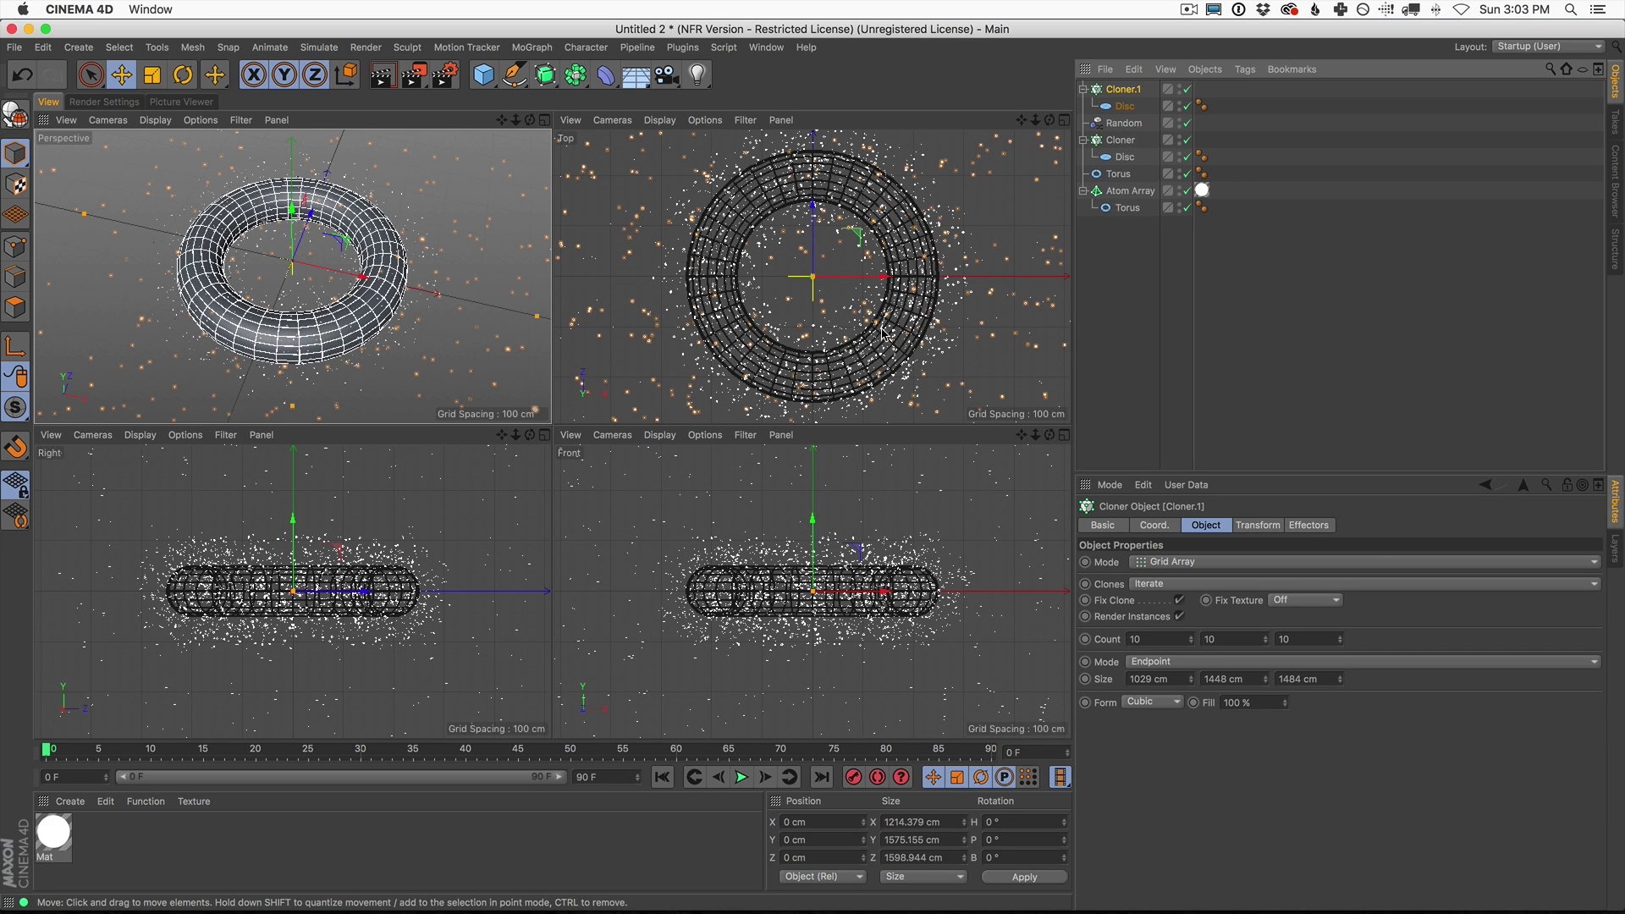
{"action": "left_click", "coordinate": [544, 119]}
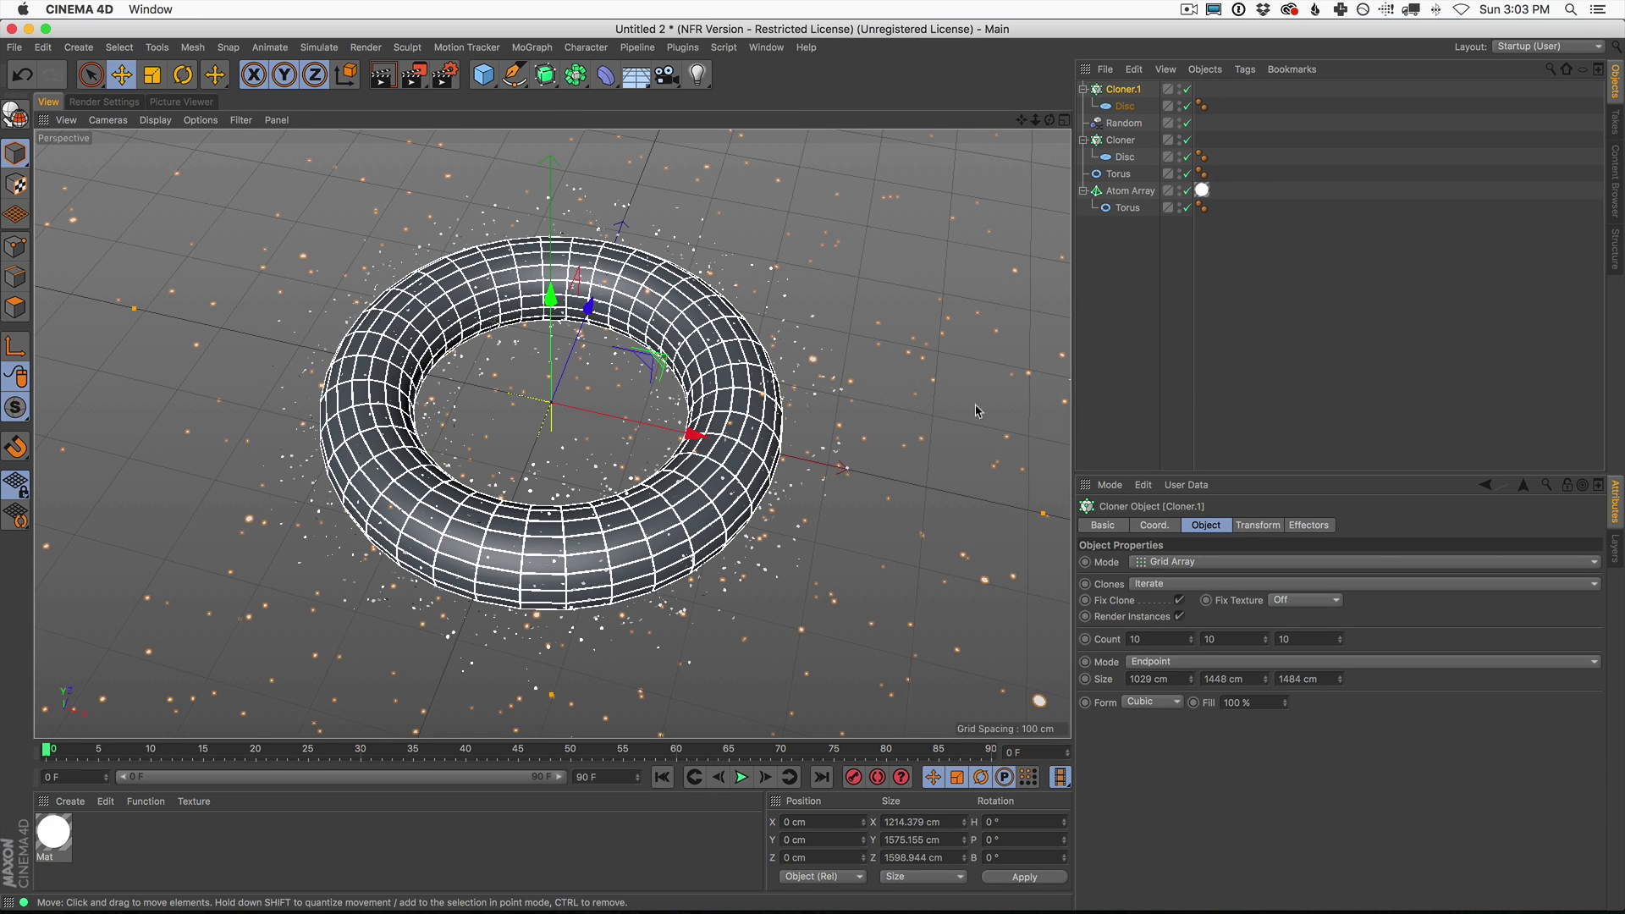
Step: Set the outer radius of the duplicated Cloner's disc to 3 cm and render the perspective view
{"action": "left_click", "coordinate": [1125, 106]}
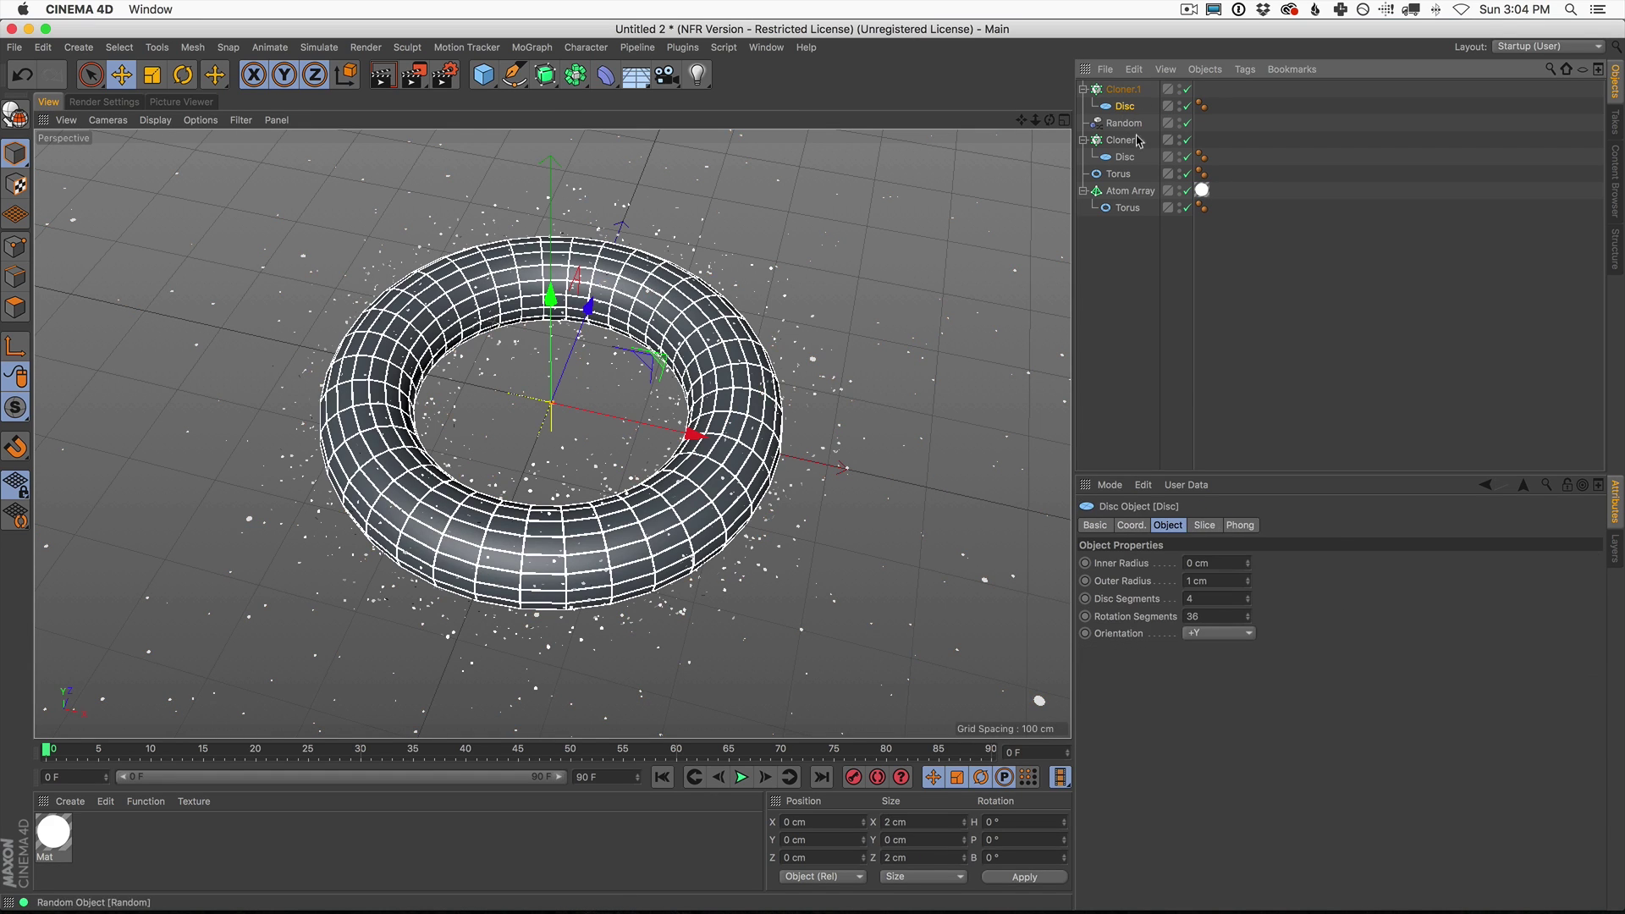
{"action": "double_click", "coordinate": [1225, 584]}
{"action": "type", "text": "3"}
{"action": "key", "text": "Return"}
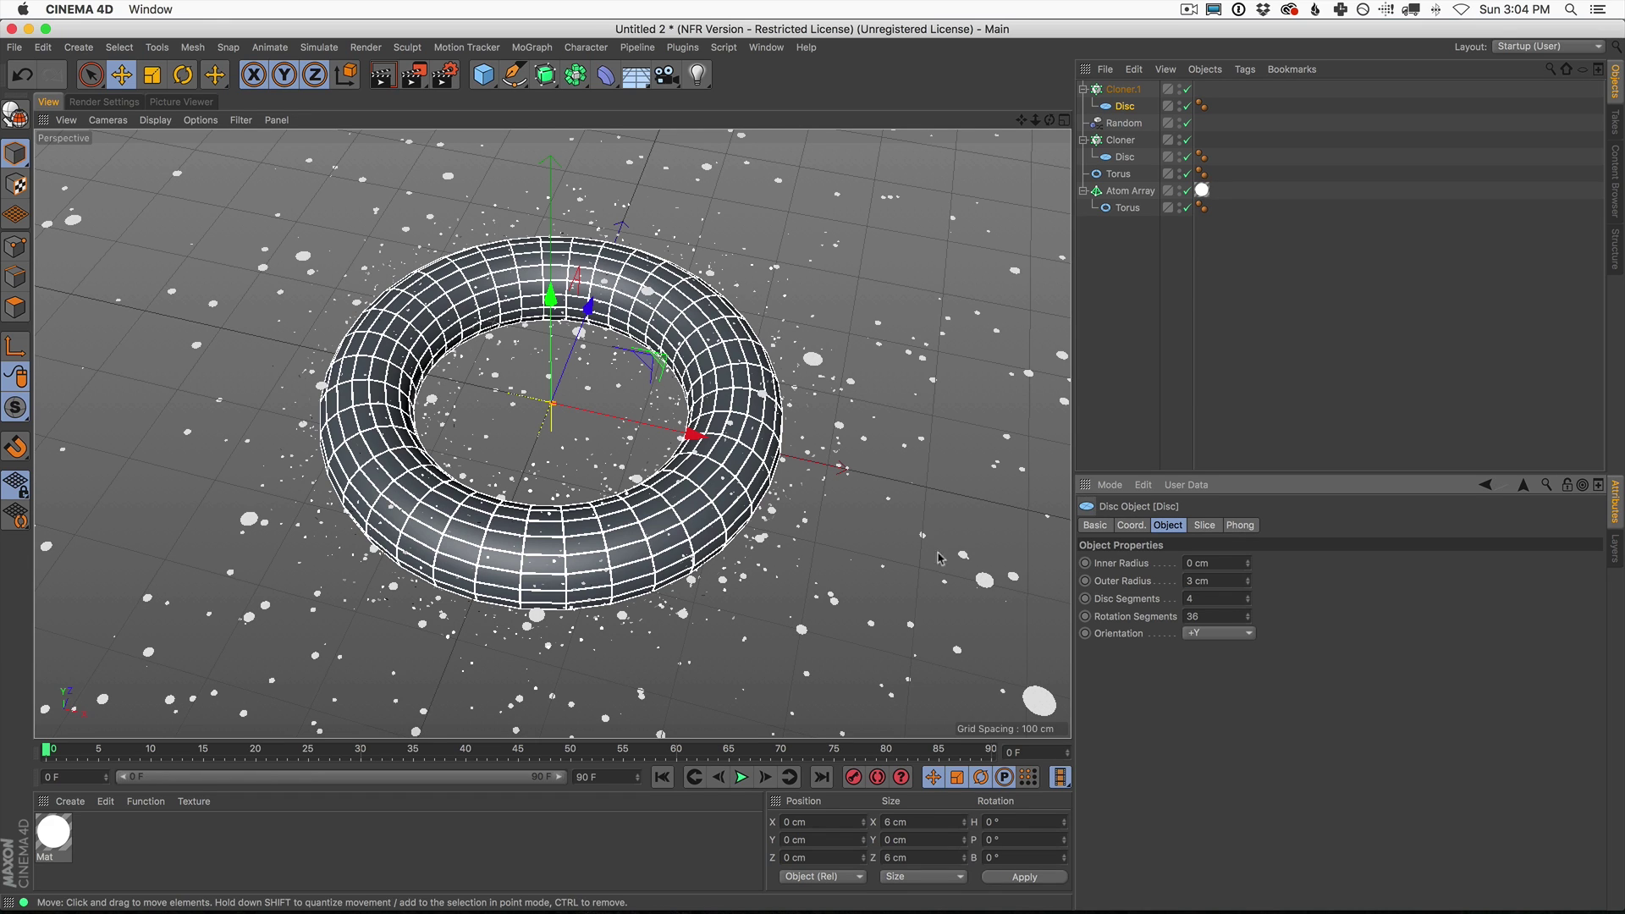
{"action": "left_click", "coordinate": [381, 74]}
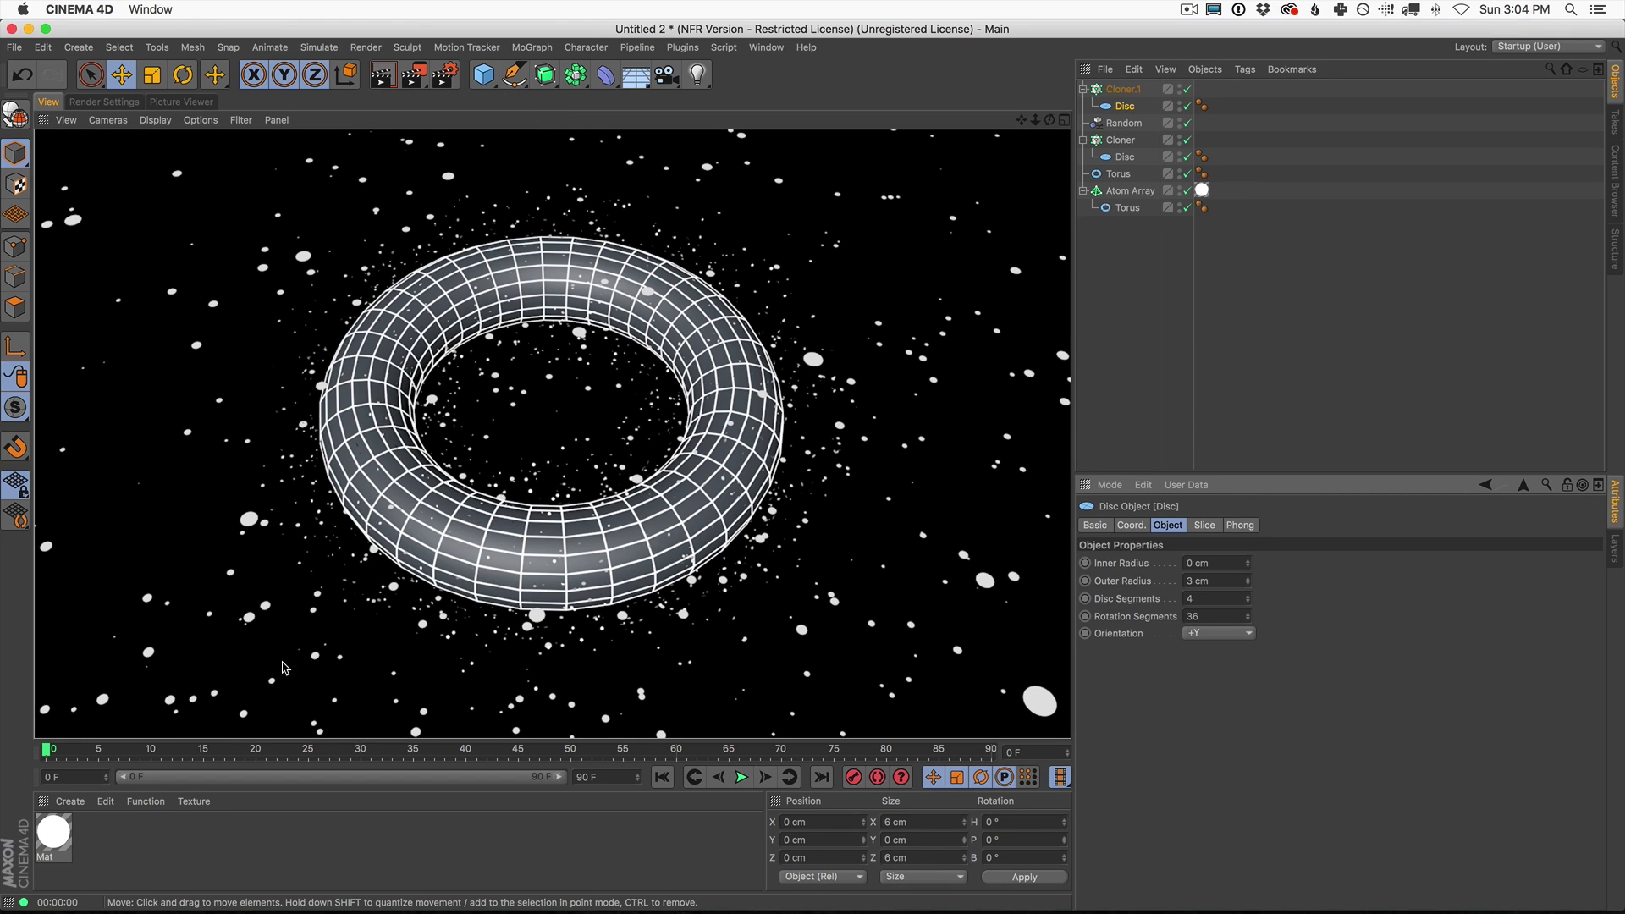
Step: Create a new material and assign it to the top-level torus
{"action": "left_click", "coordinate": [72, 809]}
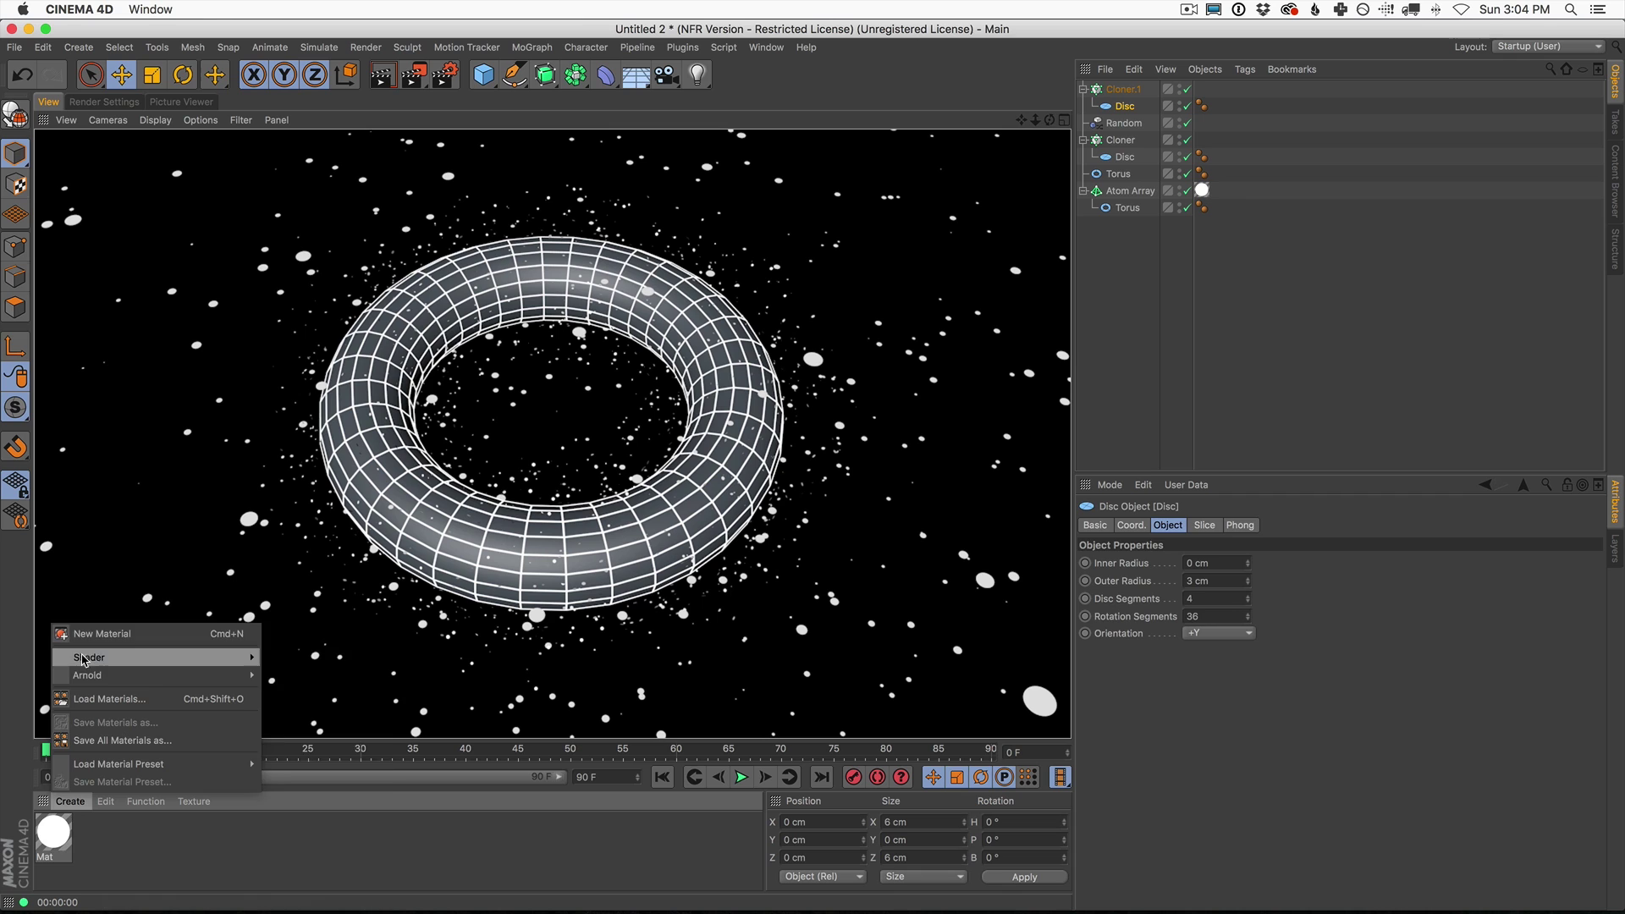
{"action": "left_click", "coordinate": [74, 630]}
{"action": "left_click_drag", "start_coordinate": [52, 838], "coordinate": [1124, 175]}
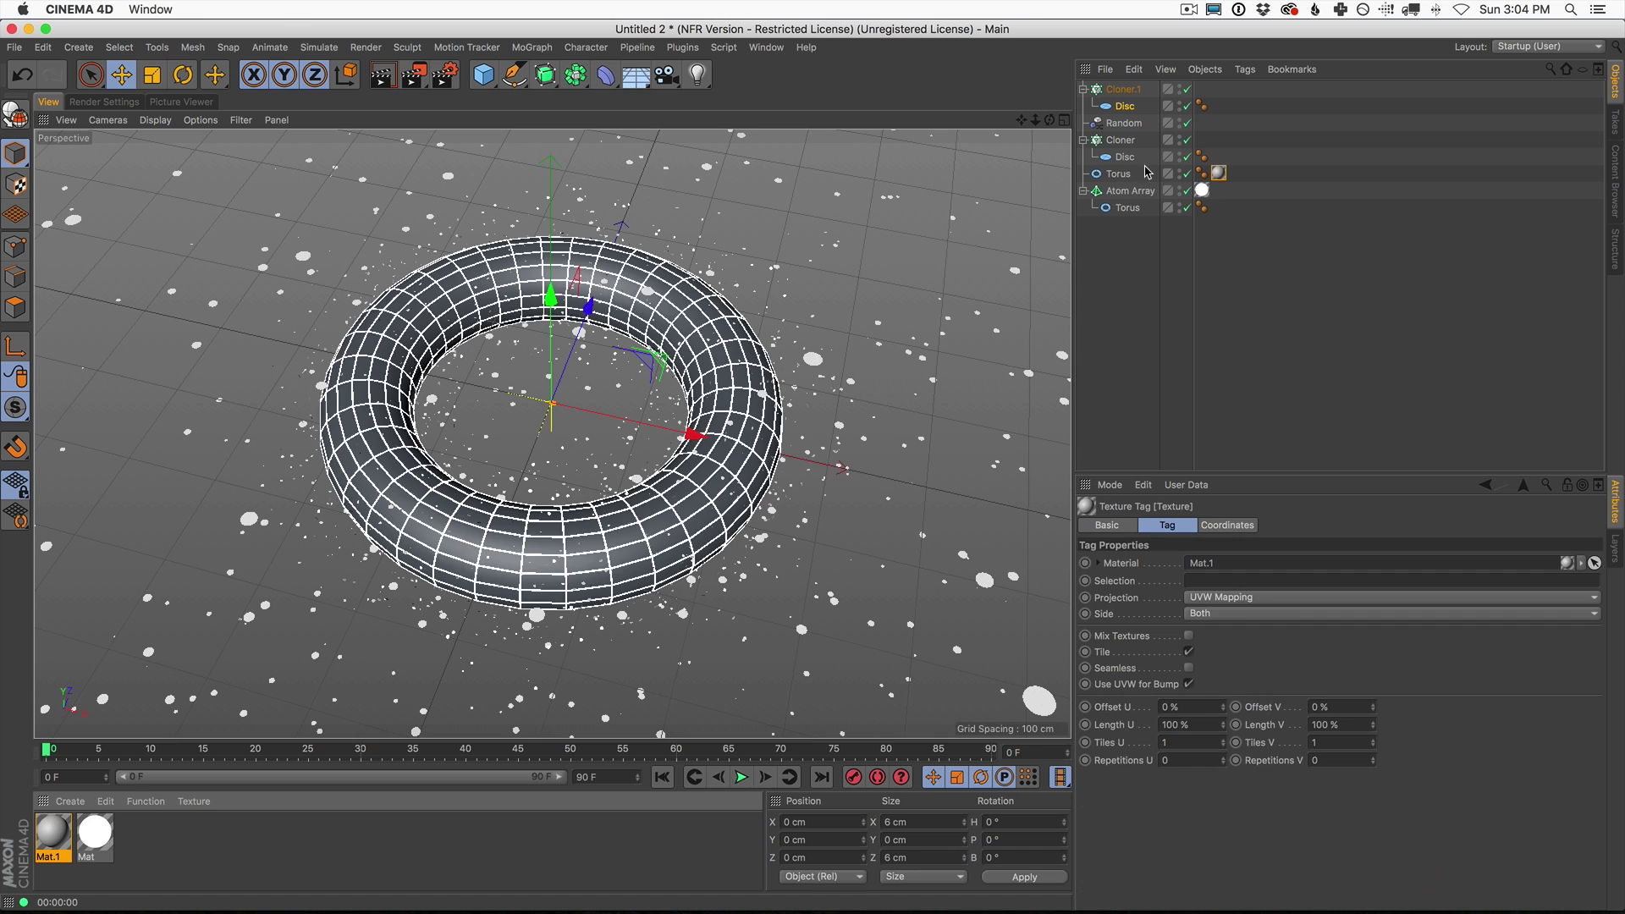
Step: Turn off Color and Reflectance in the top-level torus's material and render the perspective view
{"action": "double_click", "coordinate": [55, 836]}
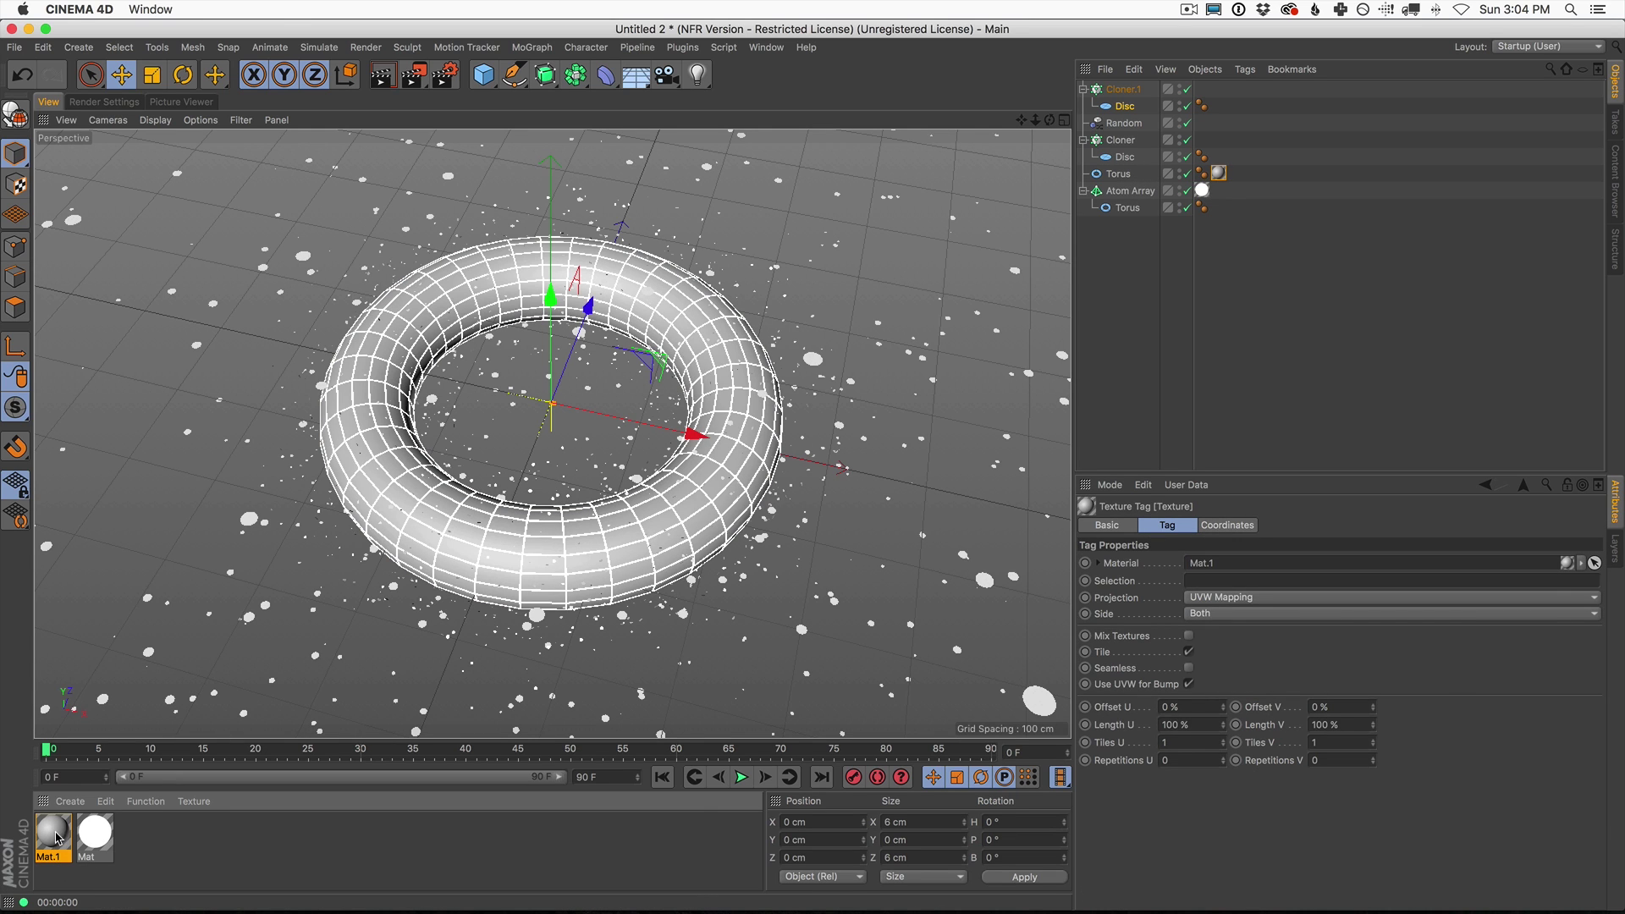
{"action": "left_click", "coordinate": [340, 295]}
{"action": "left_click_drag", "start_coordinate": [427, 133], "coordinate": [797, 173]}
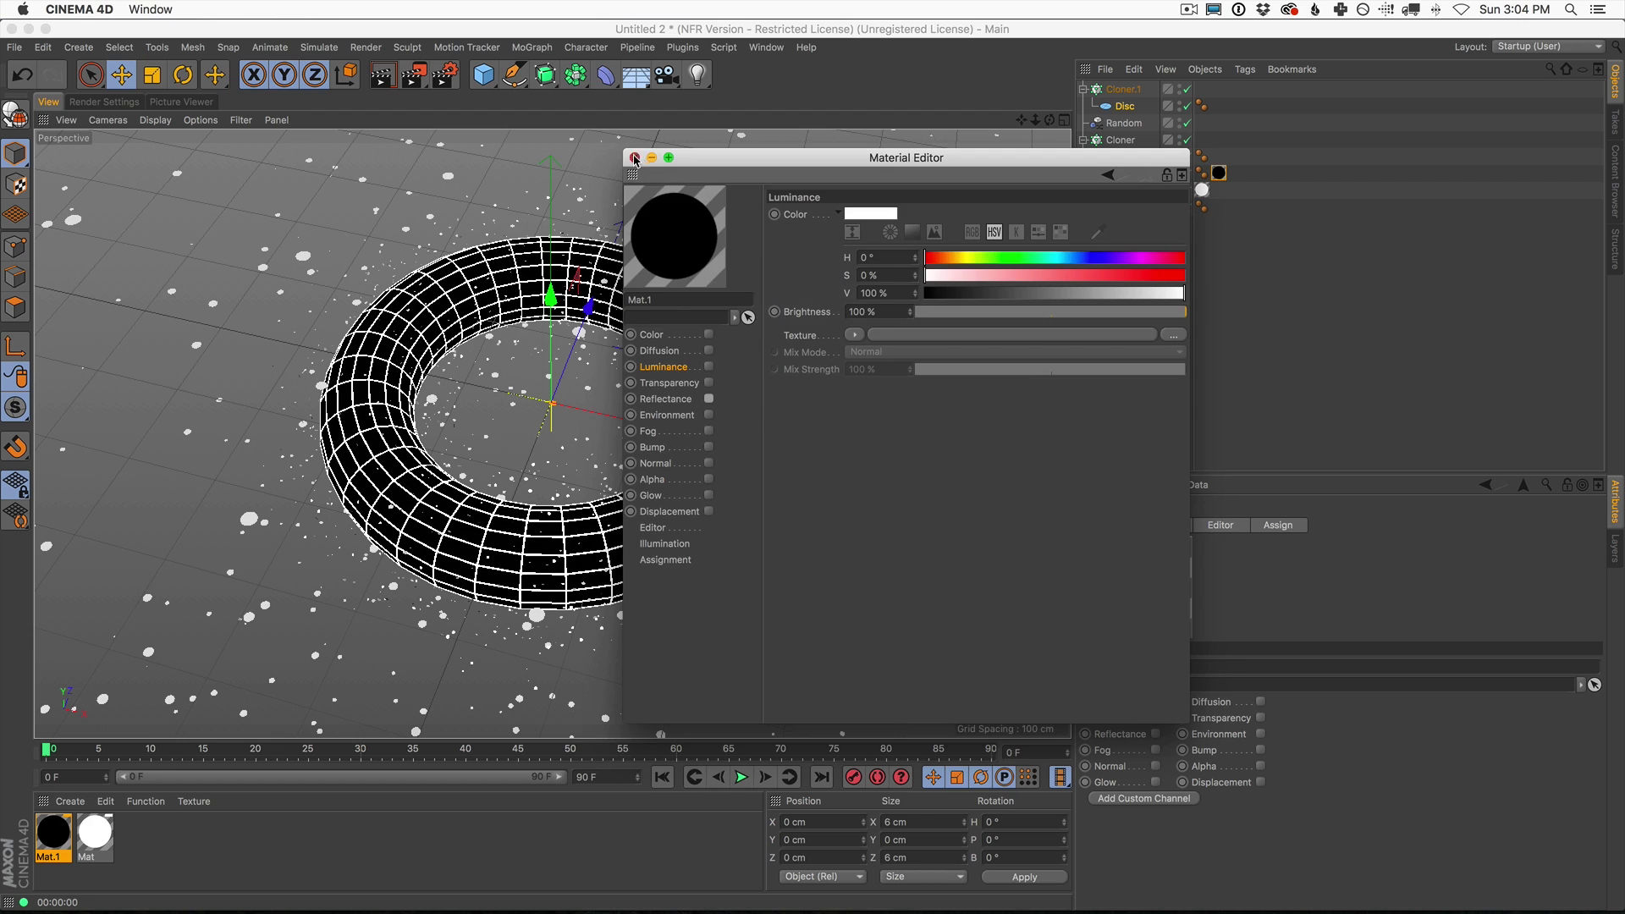
{"action": "left_click", "coordinate": [633, 157]}
{"action": "left_click", "coordinate": [384, 73]}
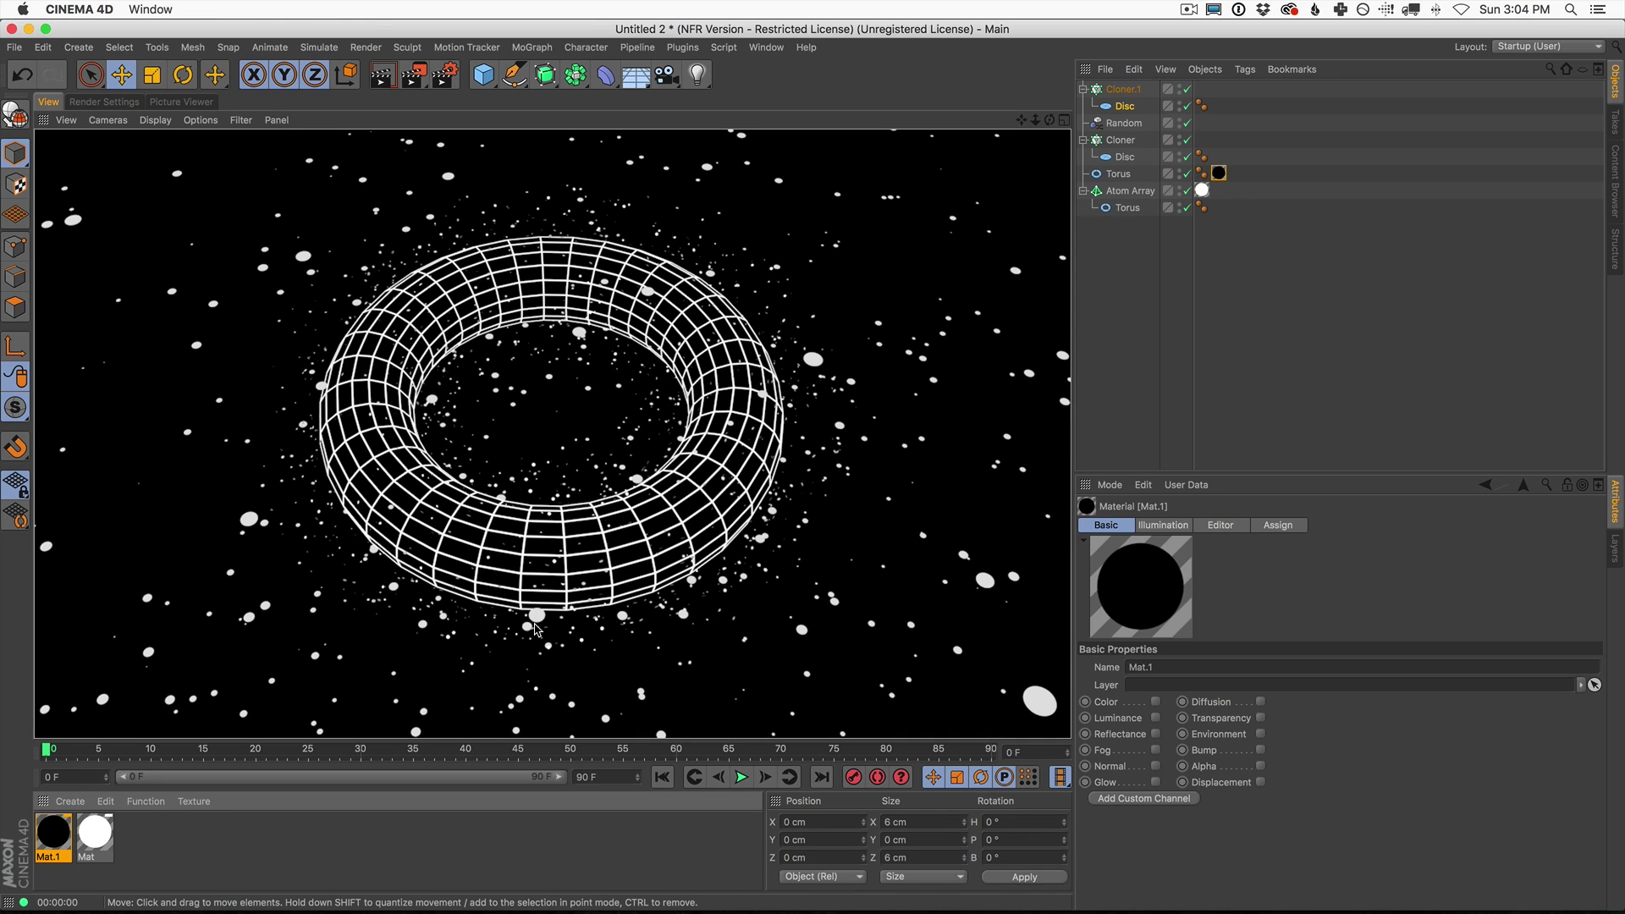
Step: Assign the white material to the original Cloner and make a duplicate of that material
{"action": "left_click_drag", "start_coordinate": [100, 843], "coordinate": [1126, 142]}
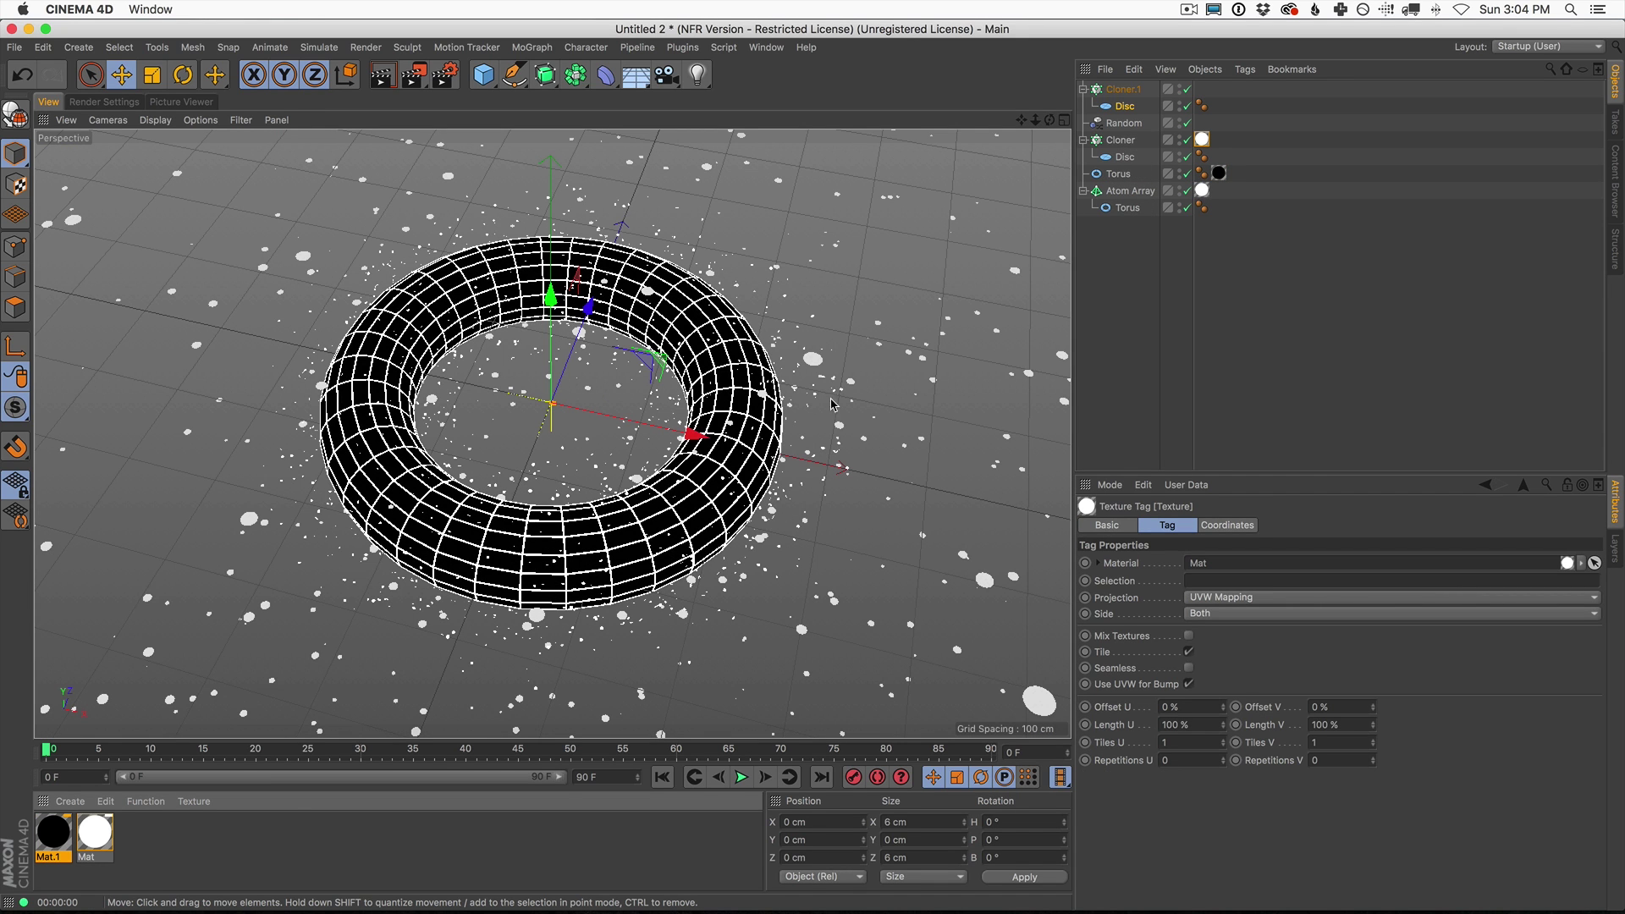
{"action": "left_click", "coordinate": [69, 802]}
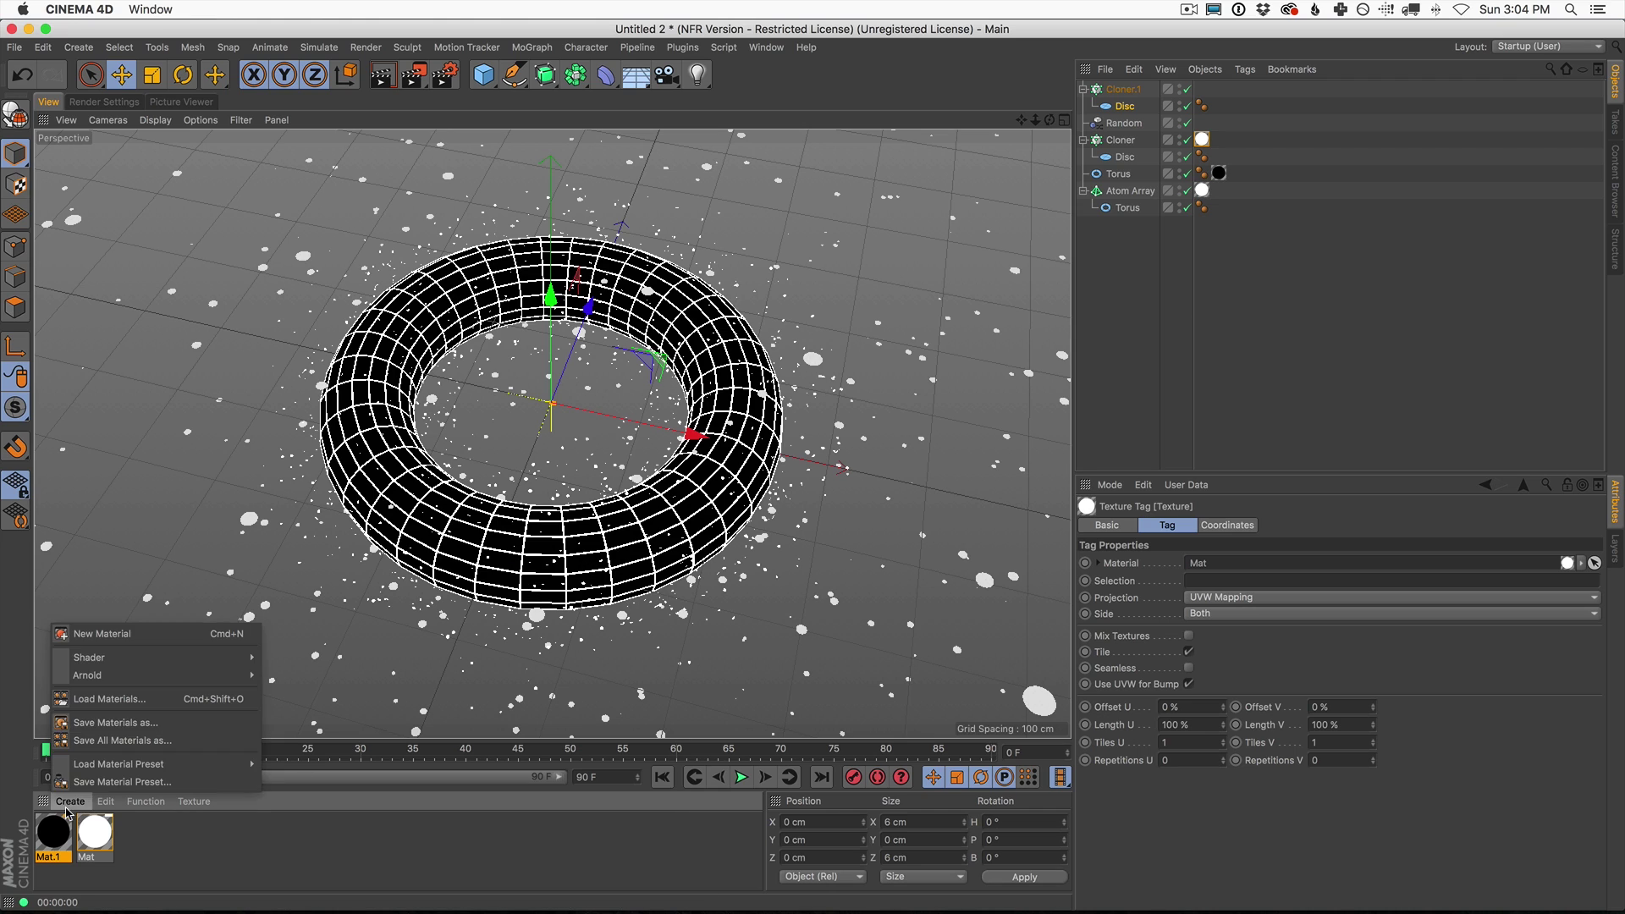
{"action": "left_click", "coordinate": [103, 838]}
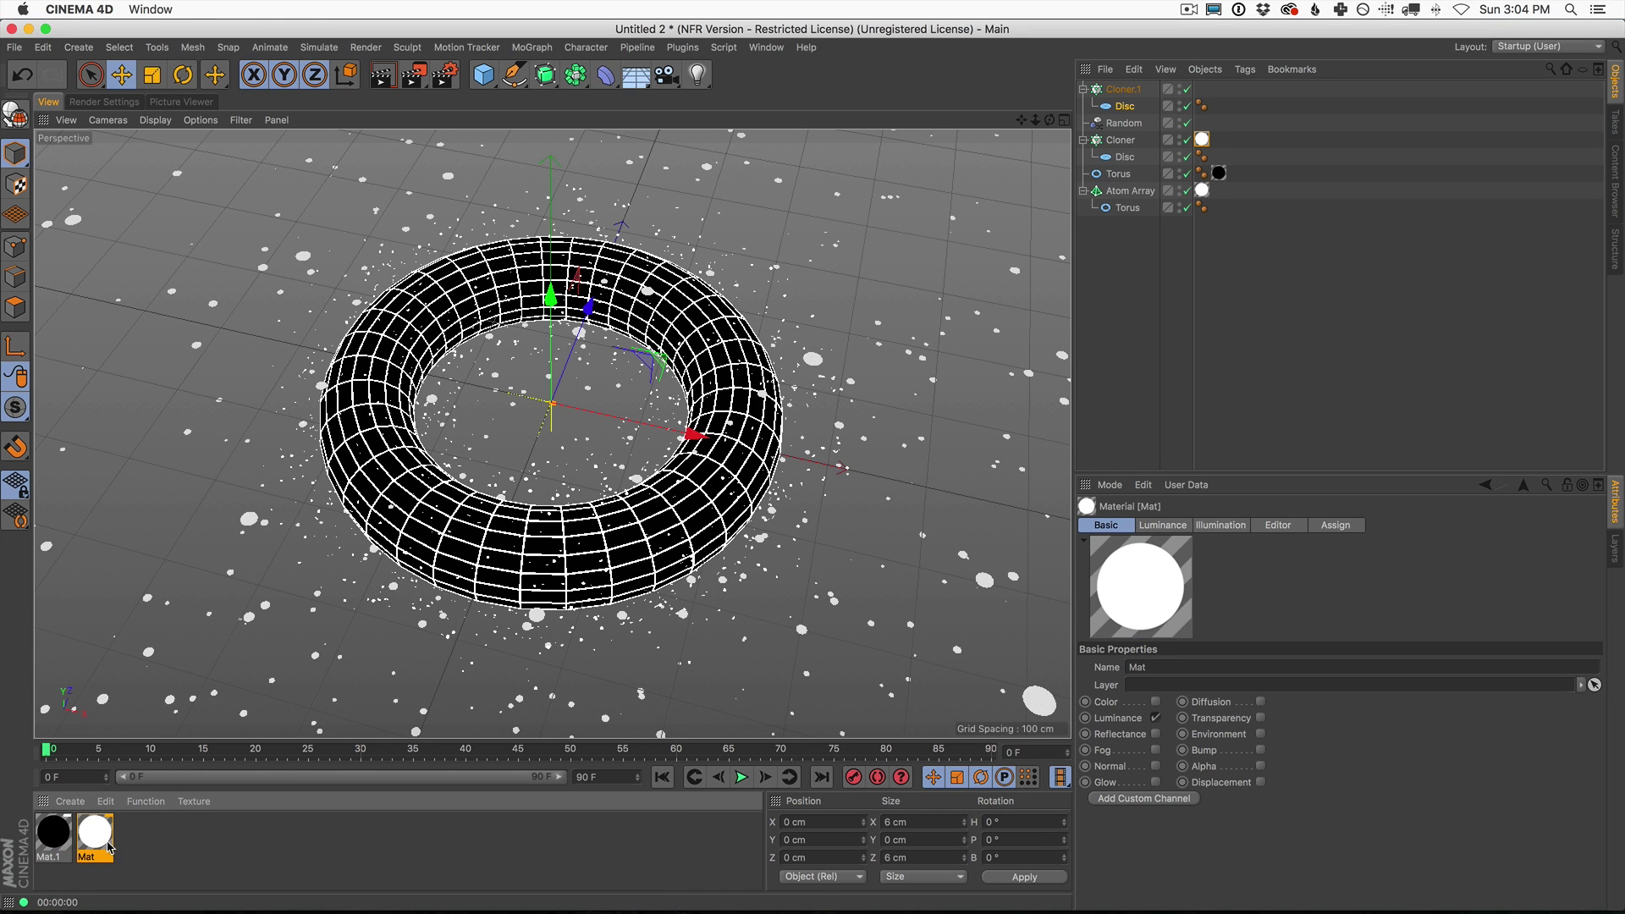
{"action": "key", "text": "super+v"}
Step: Lower the duplicated white material's luminance brightness to 47%
{"action": "double_click", "coordinate": [53, 832]}
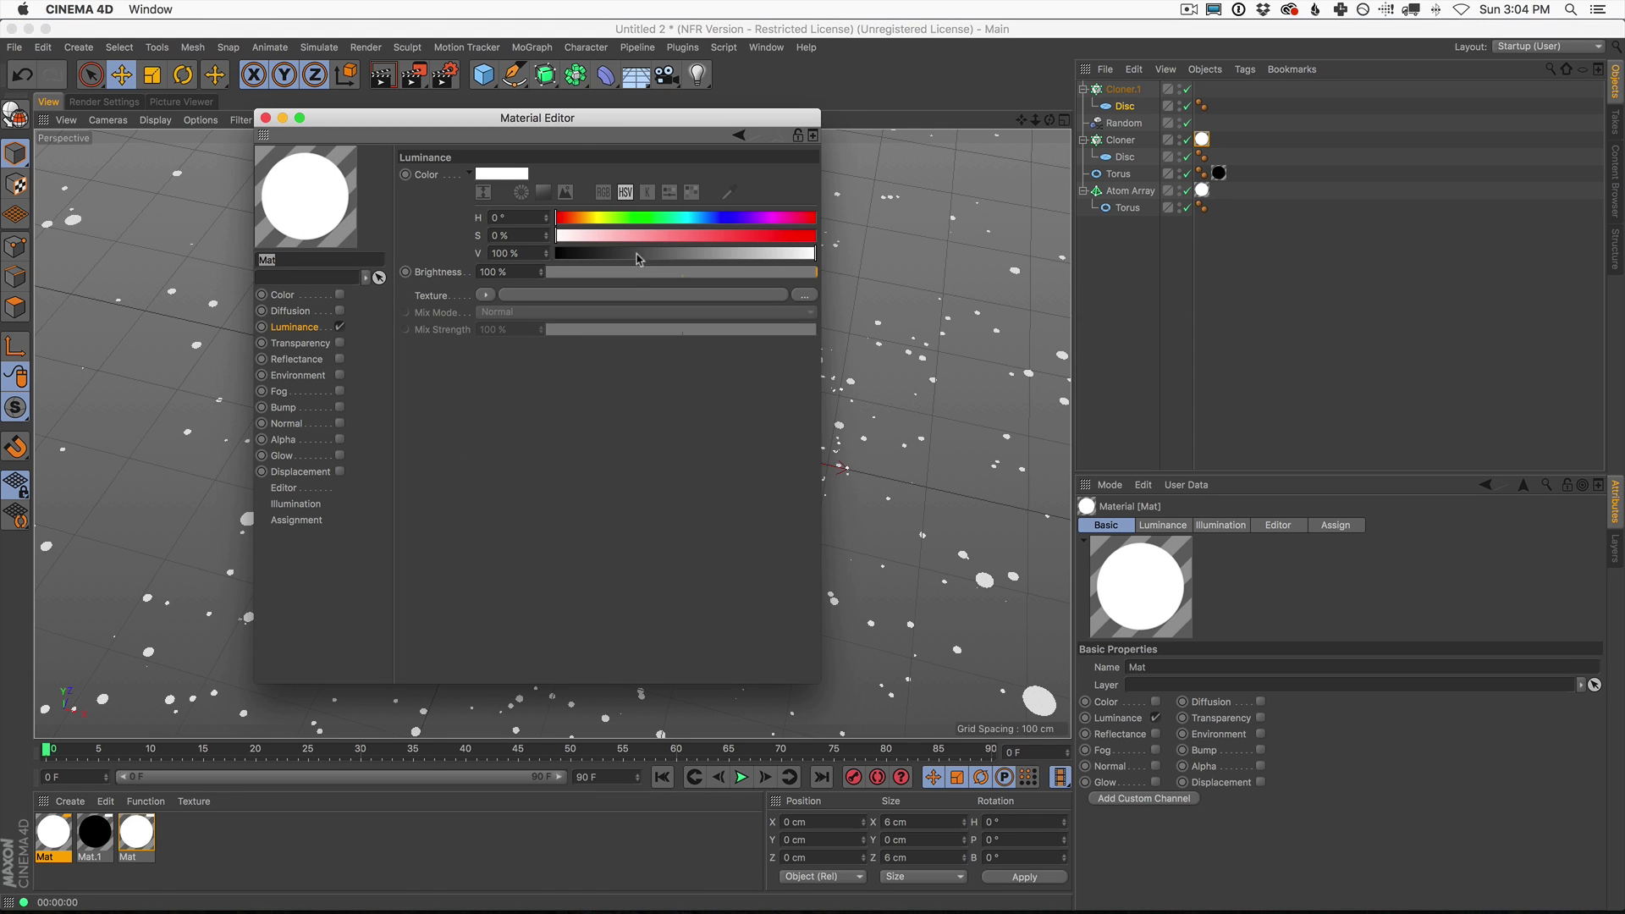
{"action": "left_click", "coordinate": [675, 272]}
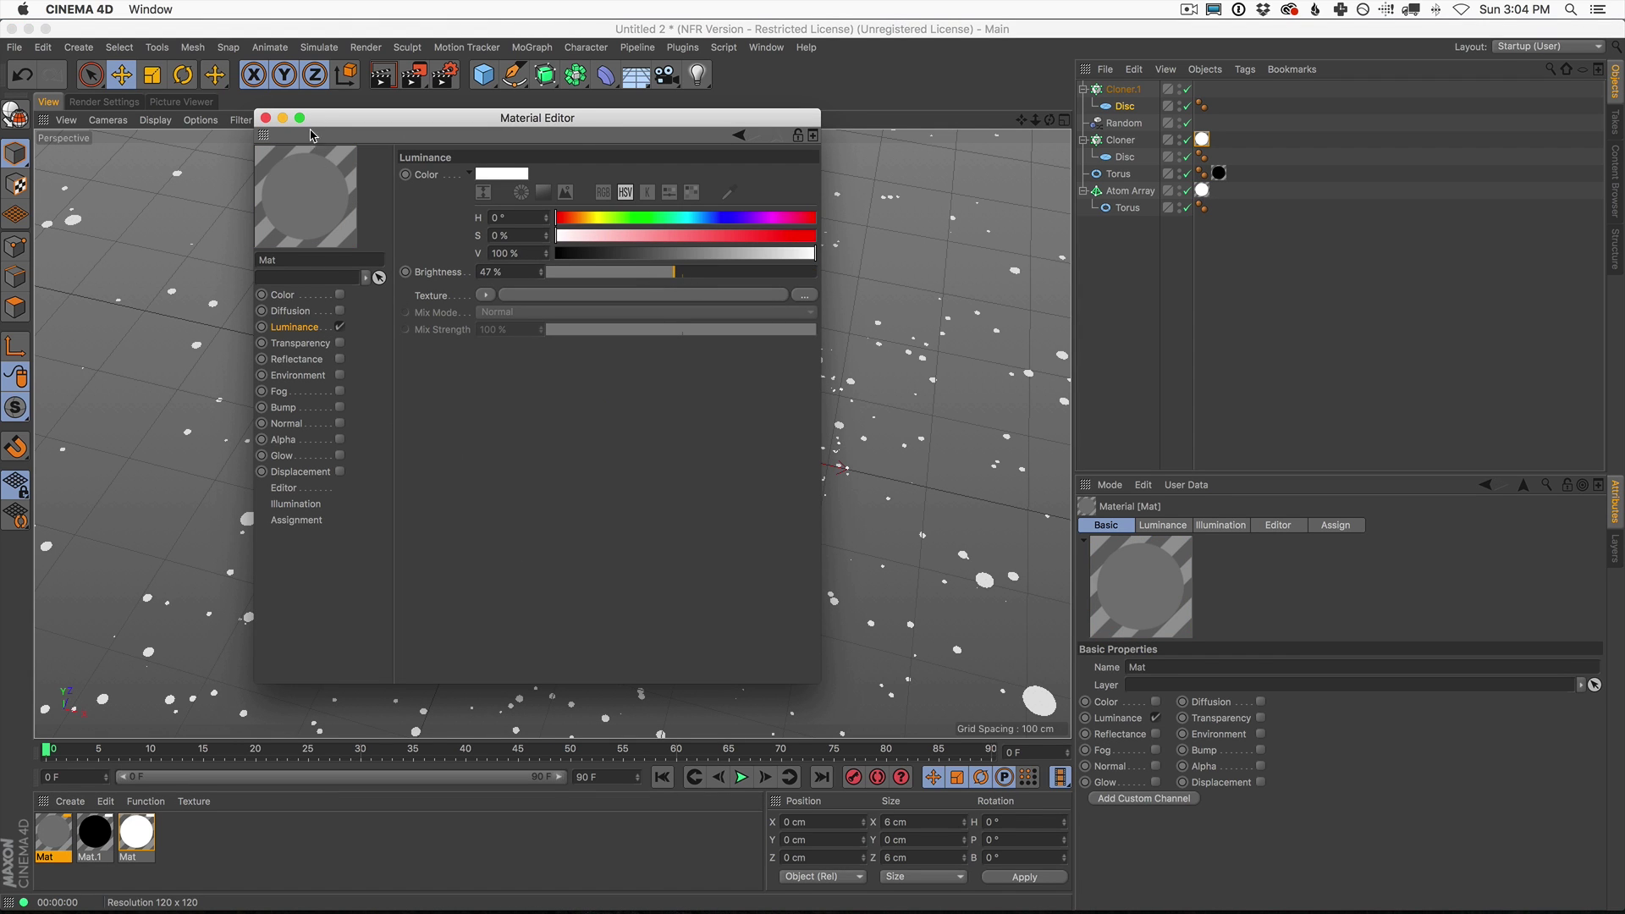
{"action": "left_click_drag", "start_coordinate": [312, 136], "coordinate": [541, 625]}
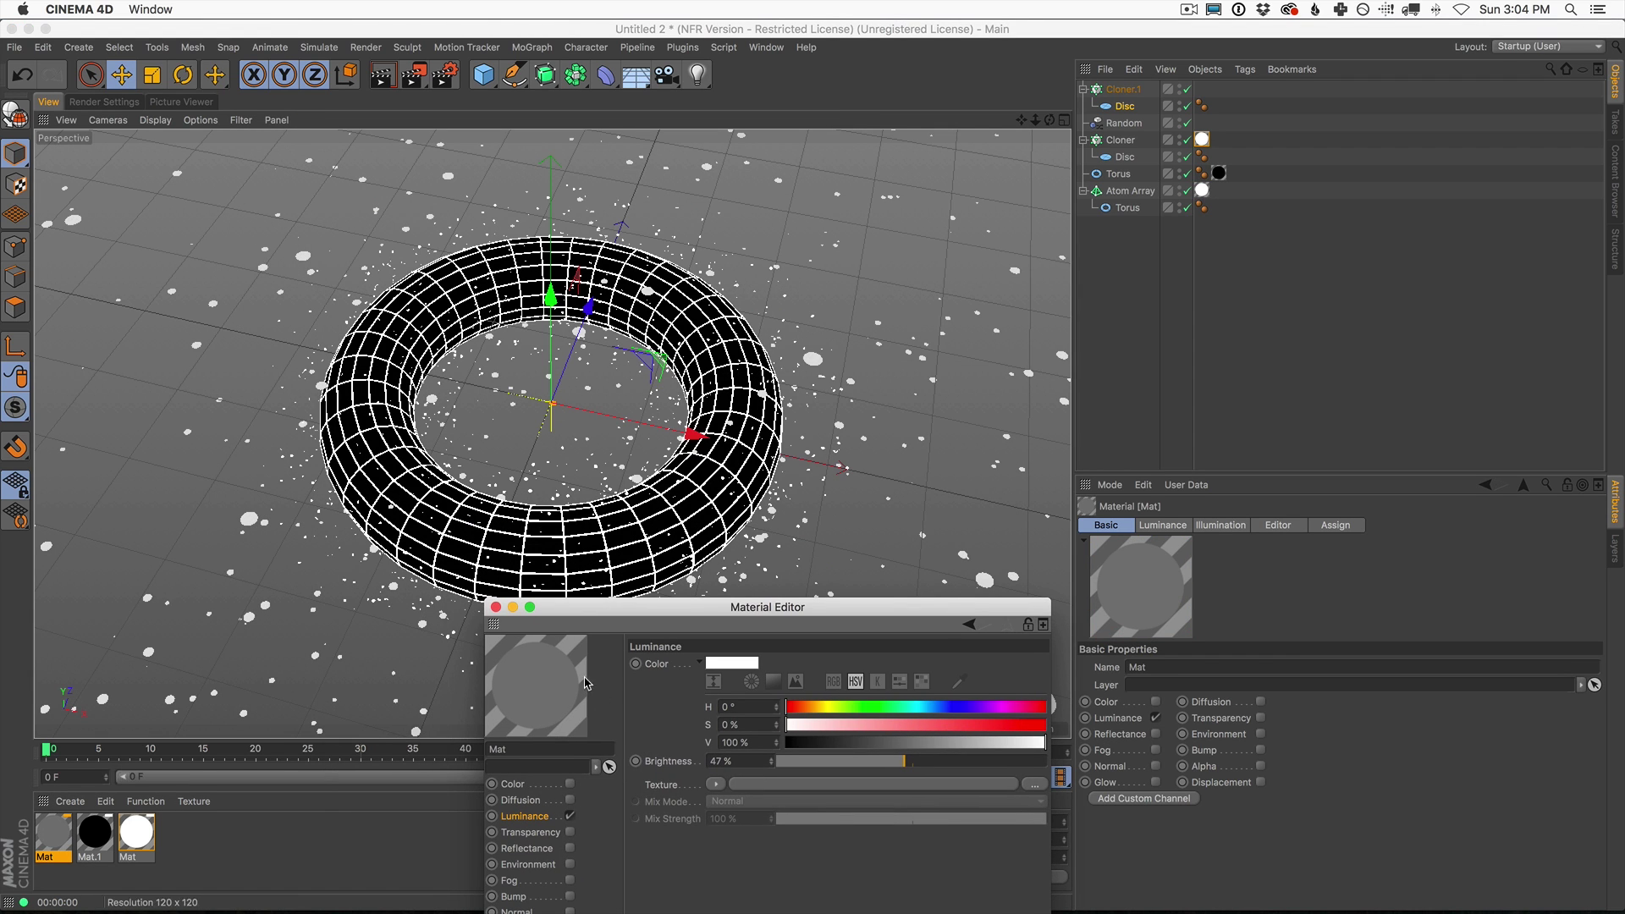
Step: Assign the dimmed grey material to the duplicated Cloner's disc and render the perspective view
{"action": "left_click_drag", "start_coordinate": [52, 834], "coordinate": [1125, 107]}
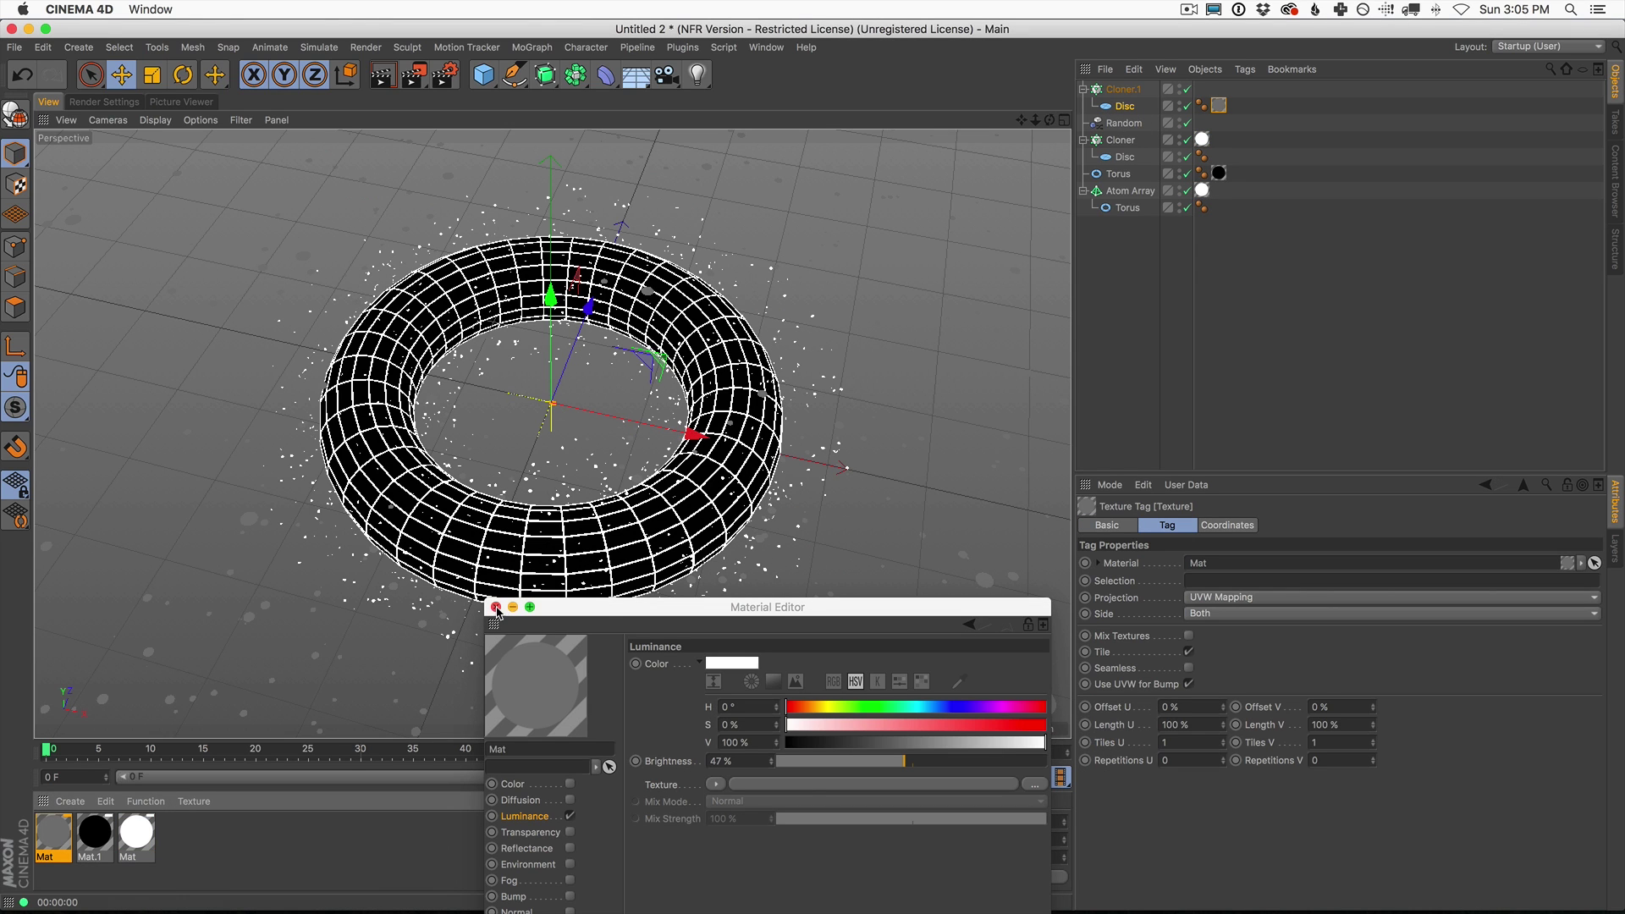
{"action": "left_click_drag", "start_coordinate": [550, 607], "coordinate": [556, 202]}
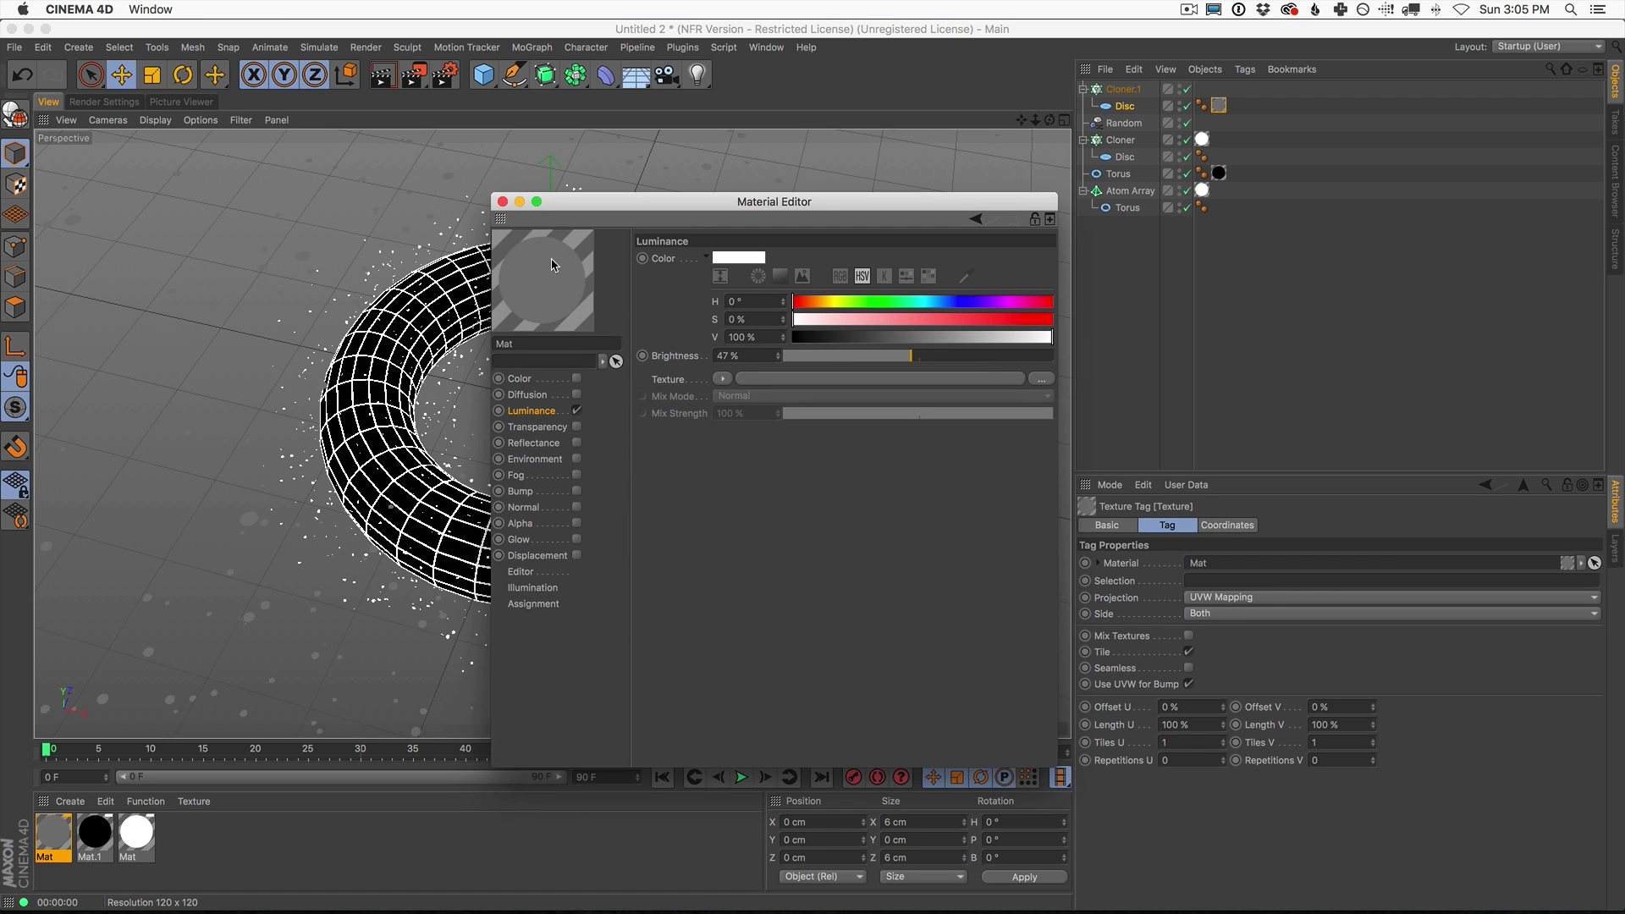
{"action": "left_click_drag", "start_coordinate": [590, 205], "coordinate": [411, 189]}
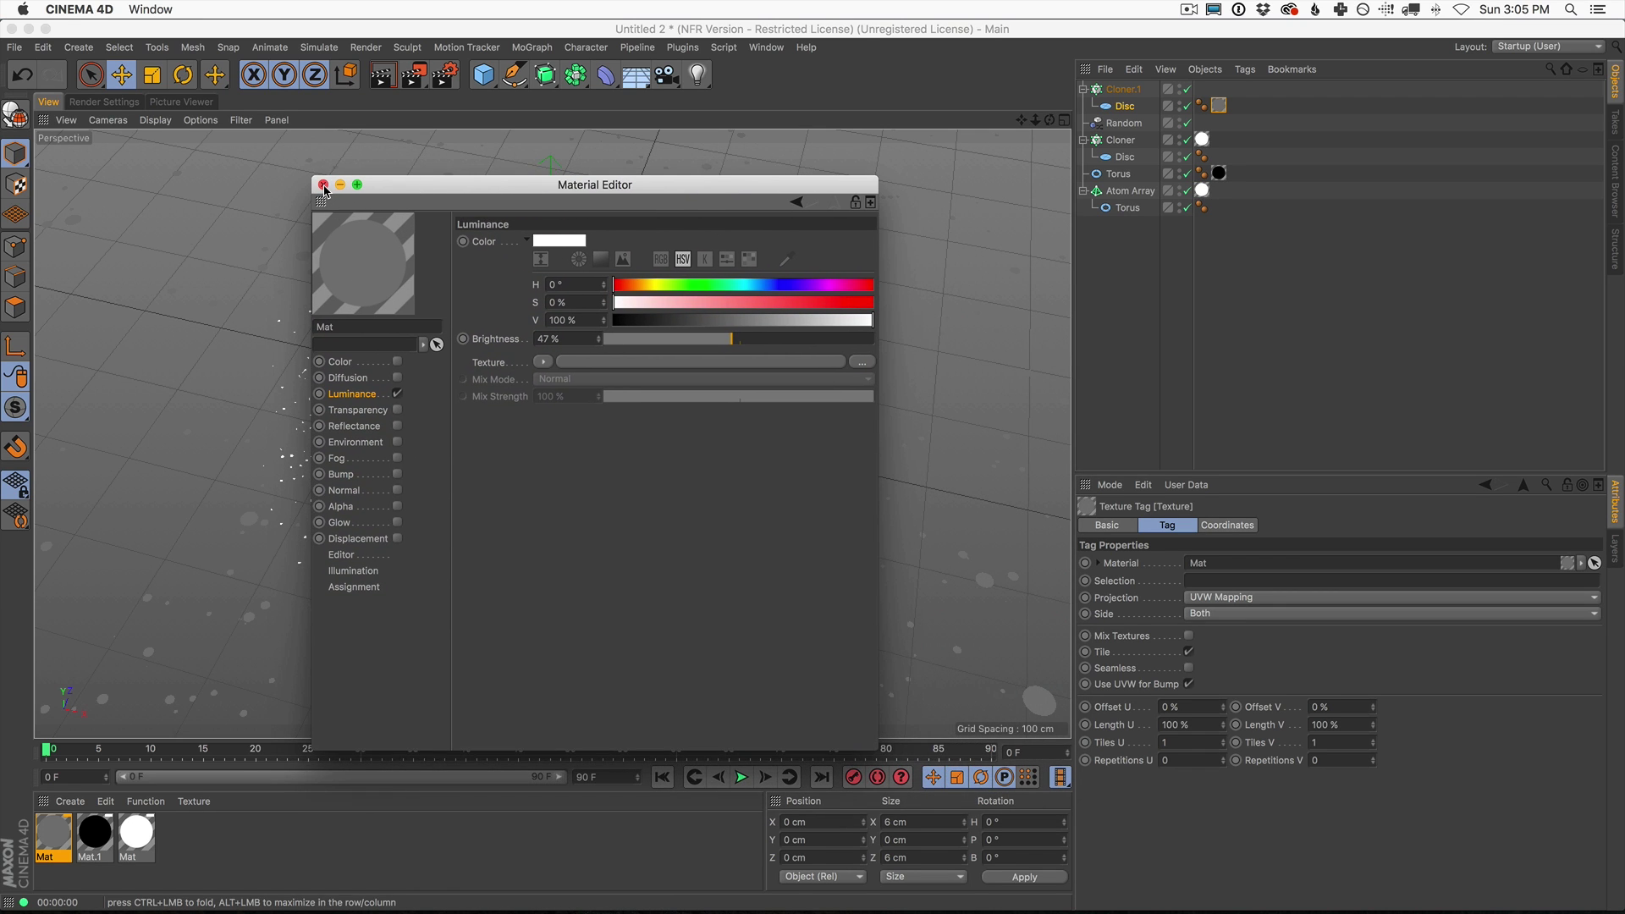
{"action": "left_click", "coordinate": [323, 185]}
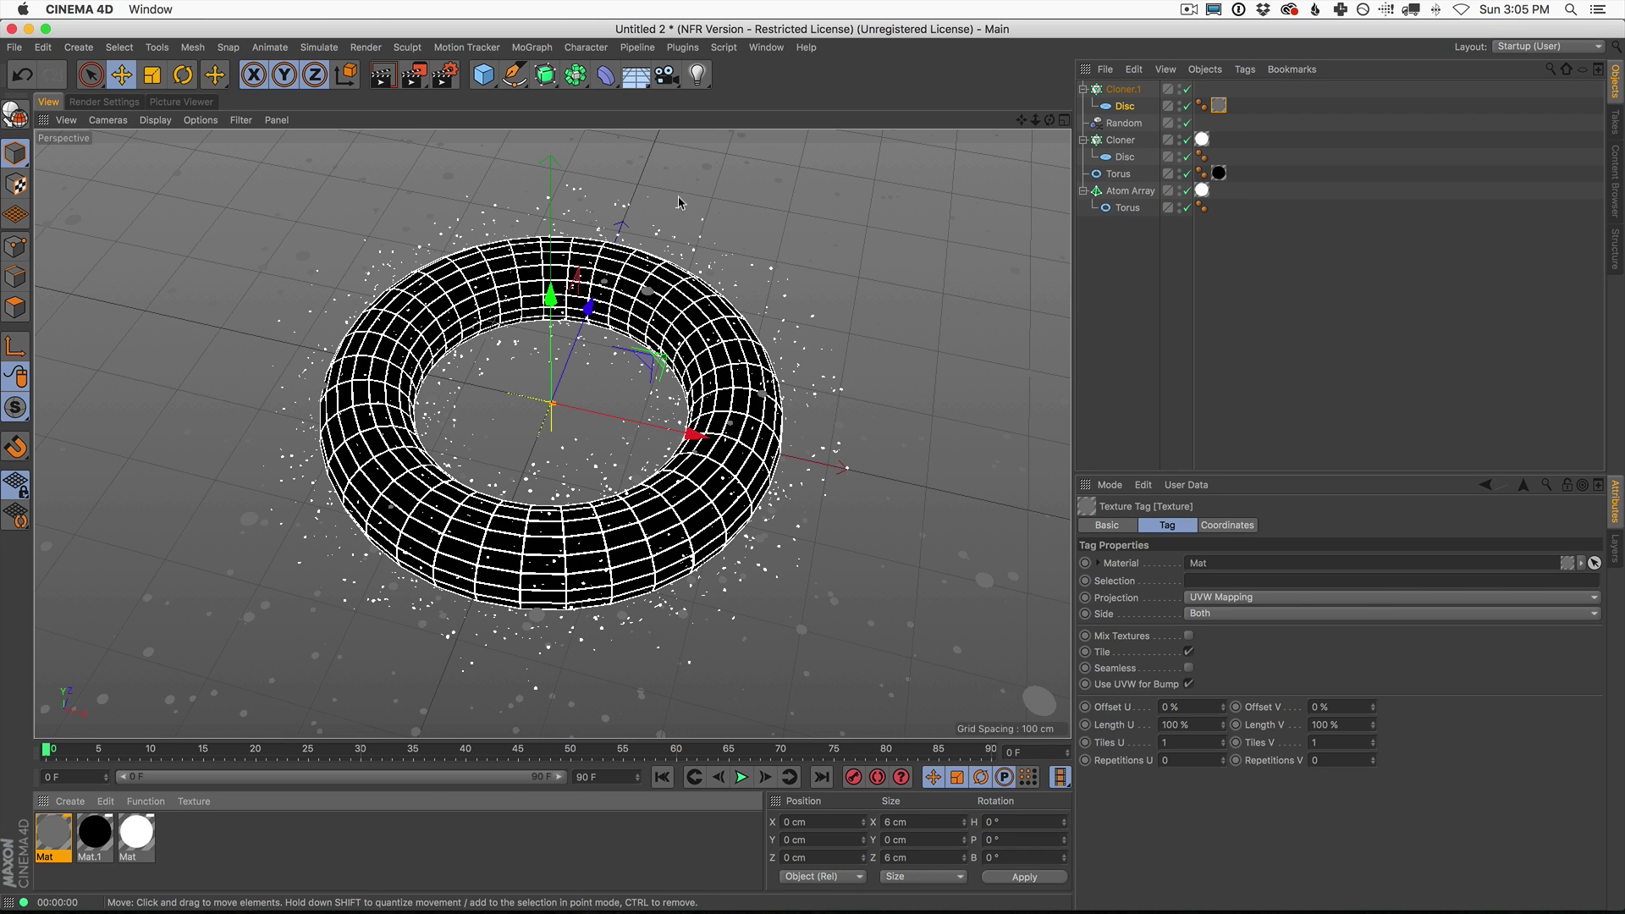
{"action": "left_click", "coordinate": [385, 72]}
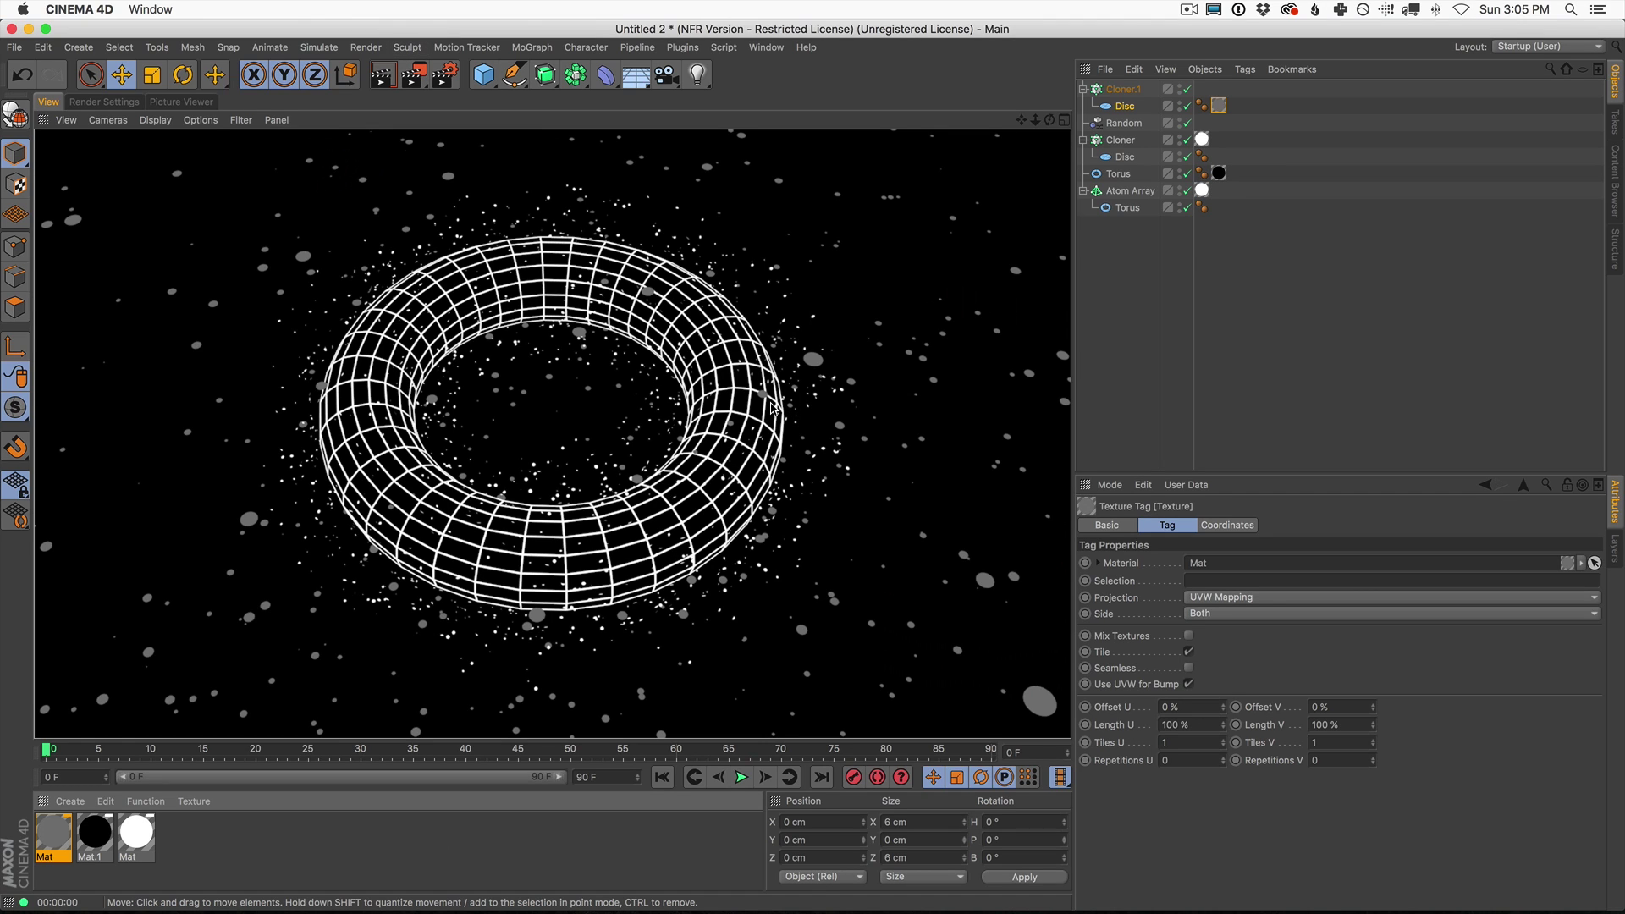
Step: Add a camera from the current perspective view and set its focal length to 250 mm
{"action": "right_click_drag", "start_coordinate": [734, 467], "coordinate": [744, 471], "text": "alt"}
{"action": "left_click_drag", "start_coordinate": [745, 477], "coordinate": [789, 362], "text": "alt"}
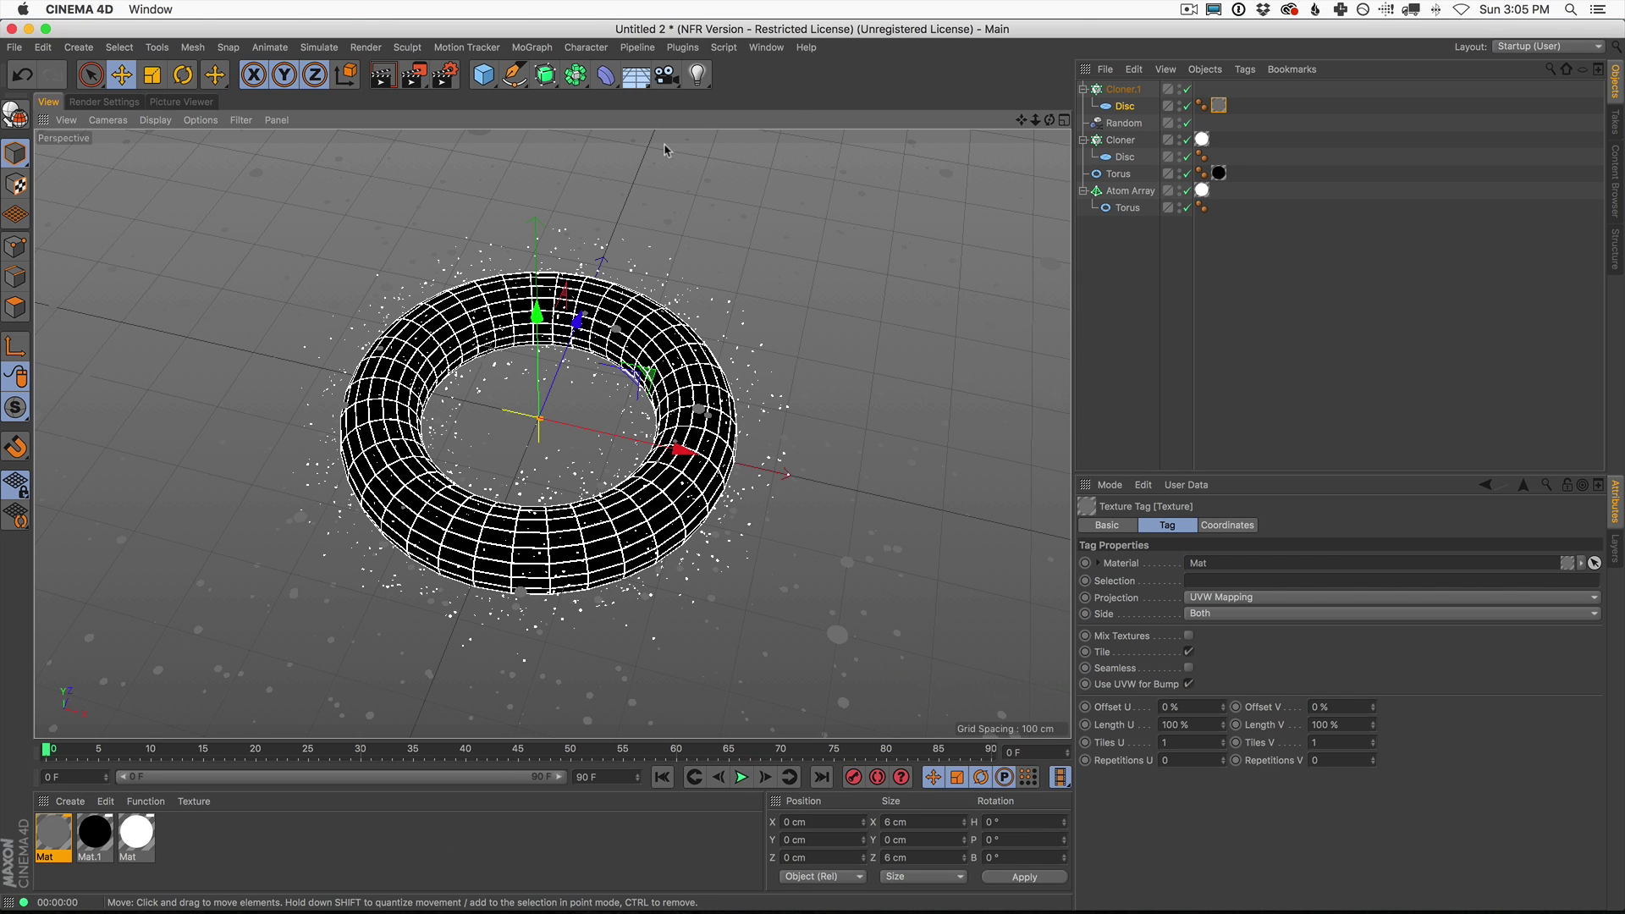
{"action": "left_click_drag", "start_coordinate": [666, 75], "coordinate": [736, 98]}
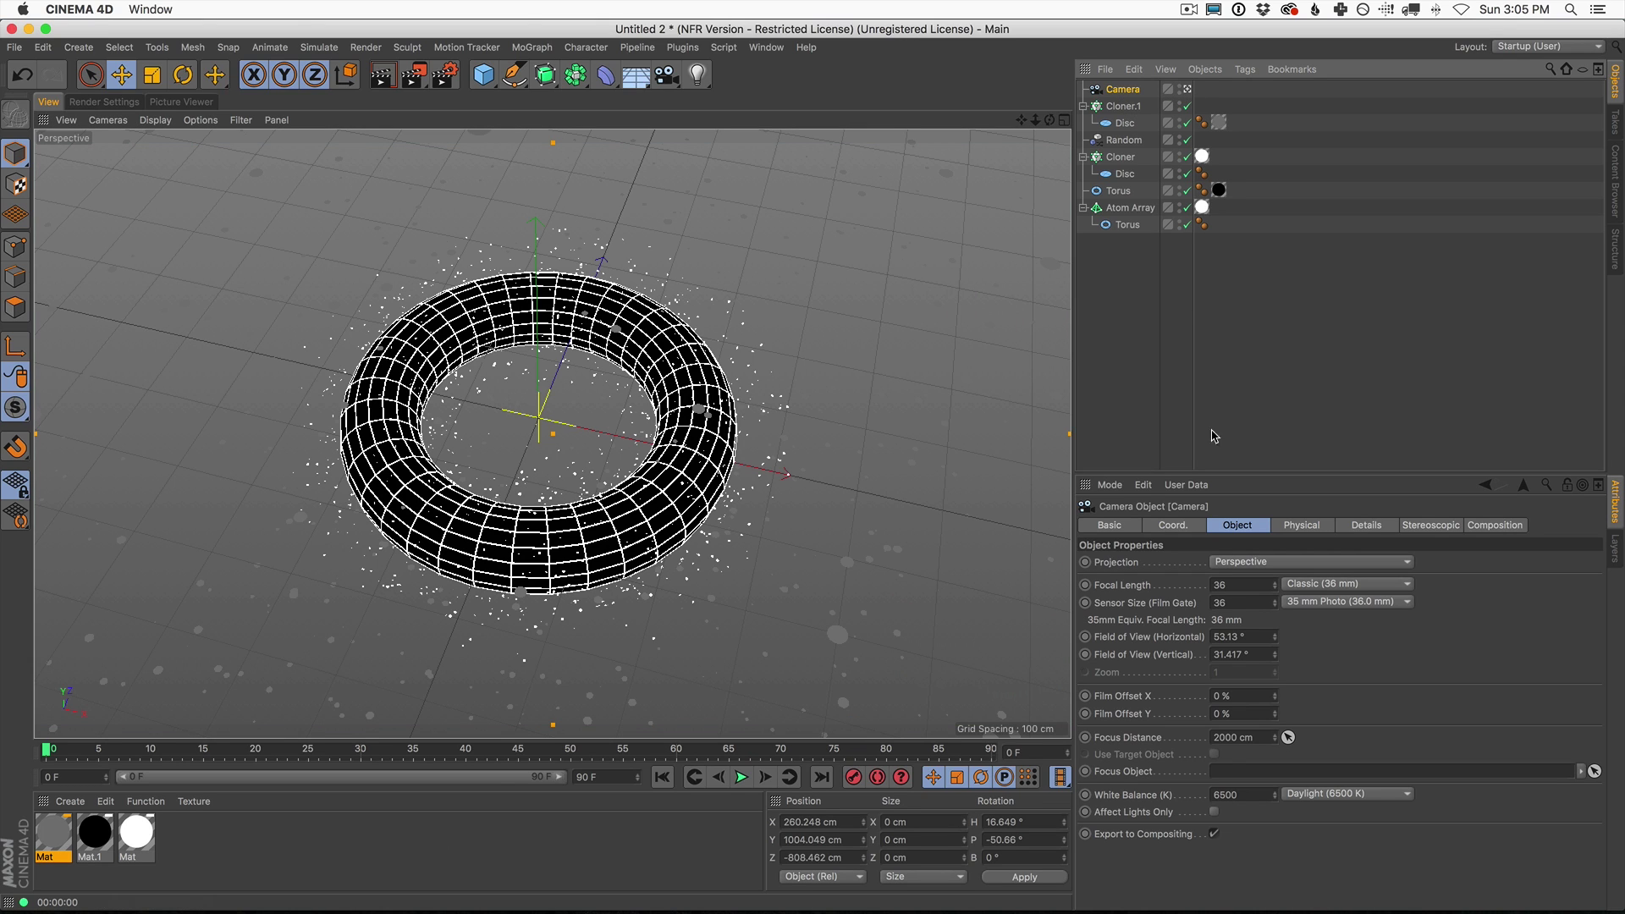
{"action": "left_click", "coordinate": [1220, 585]}
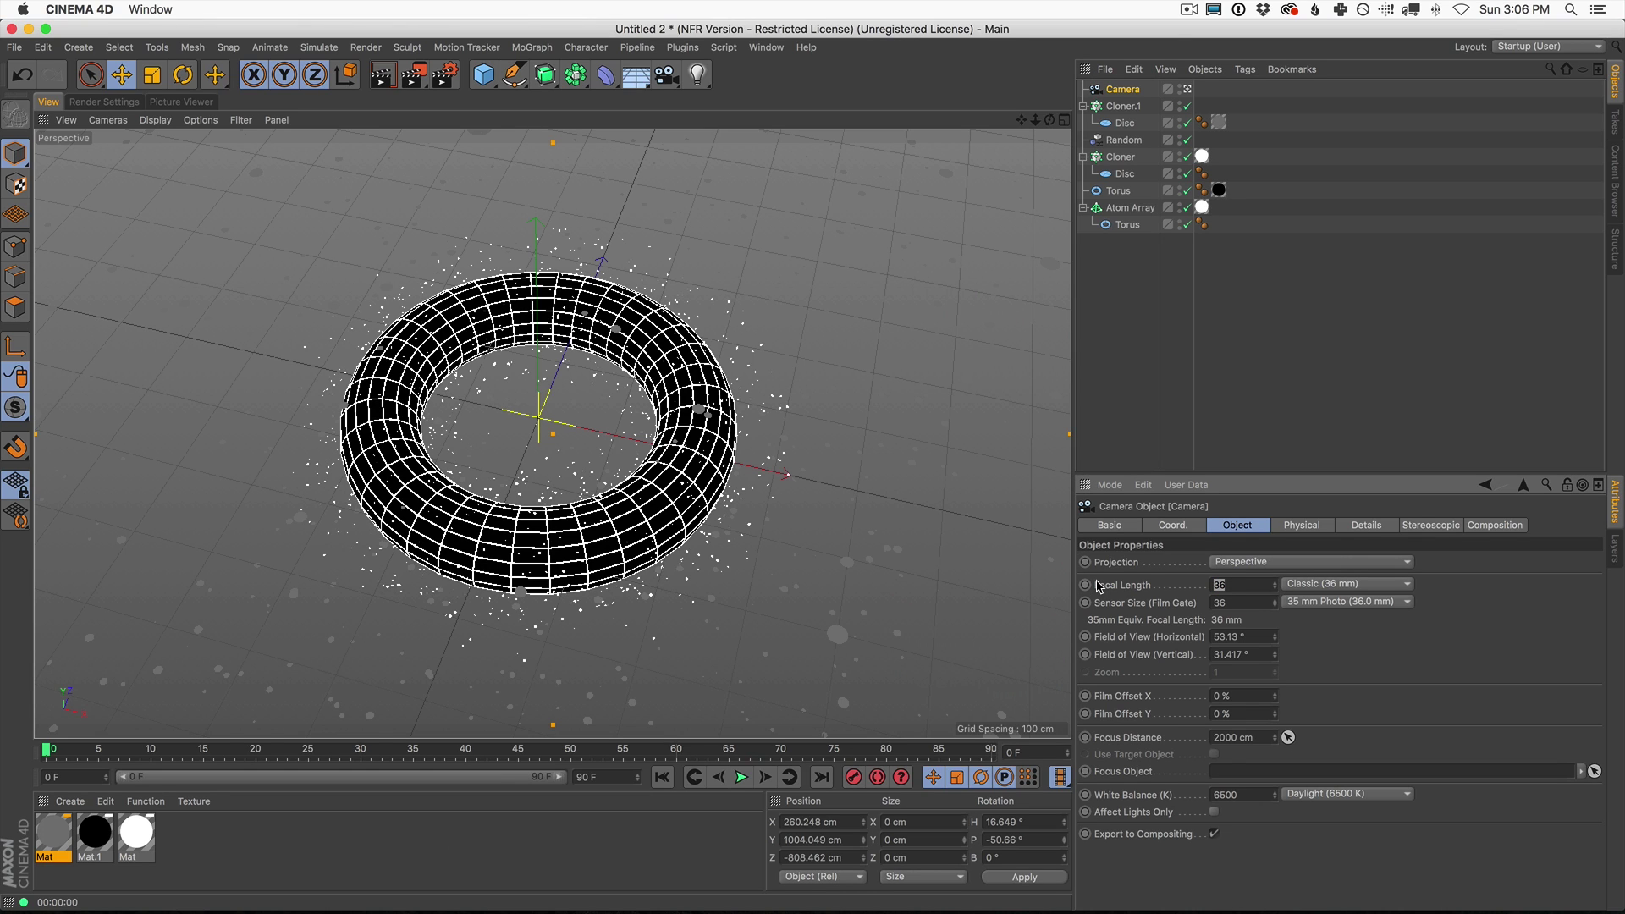
{"action": "key", "text": "Return"}
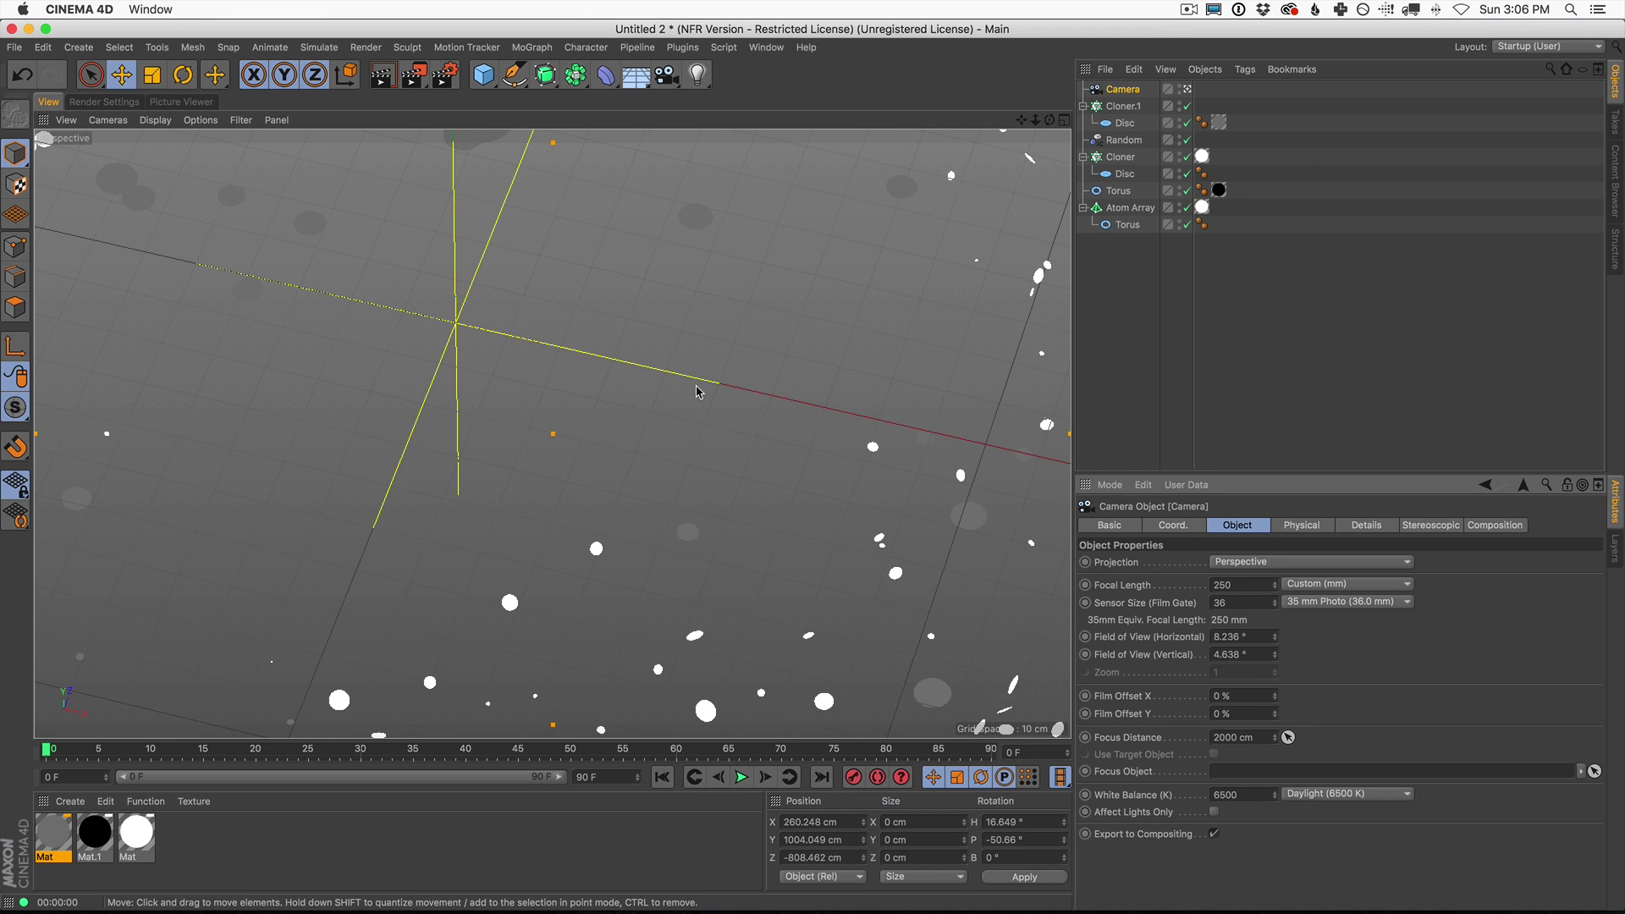
Step: Move the camera back and reframe it so the whole torus is centred, and render the view
{"action": "right_click_drag", "start_coordinate": [719, 369], "coordinate": [476, 509], "text": "alt"}
{"action": "right_click_drag", "start_coordinate": [801, 301], "coordinate": [478, 514], "text": "alt"}
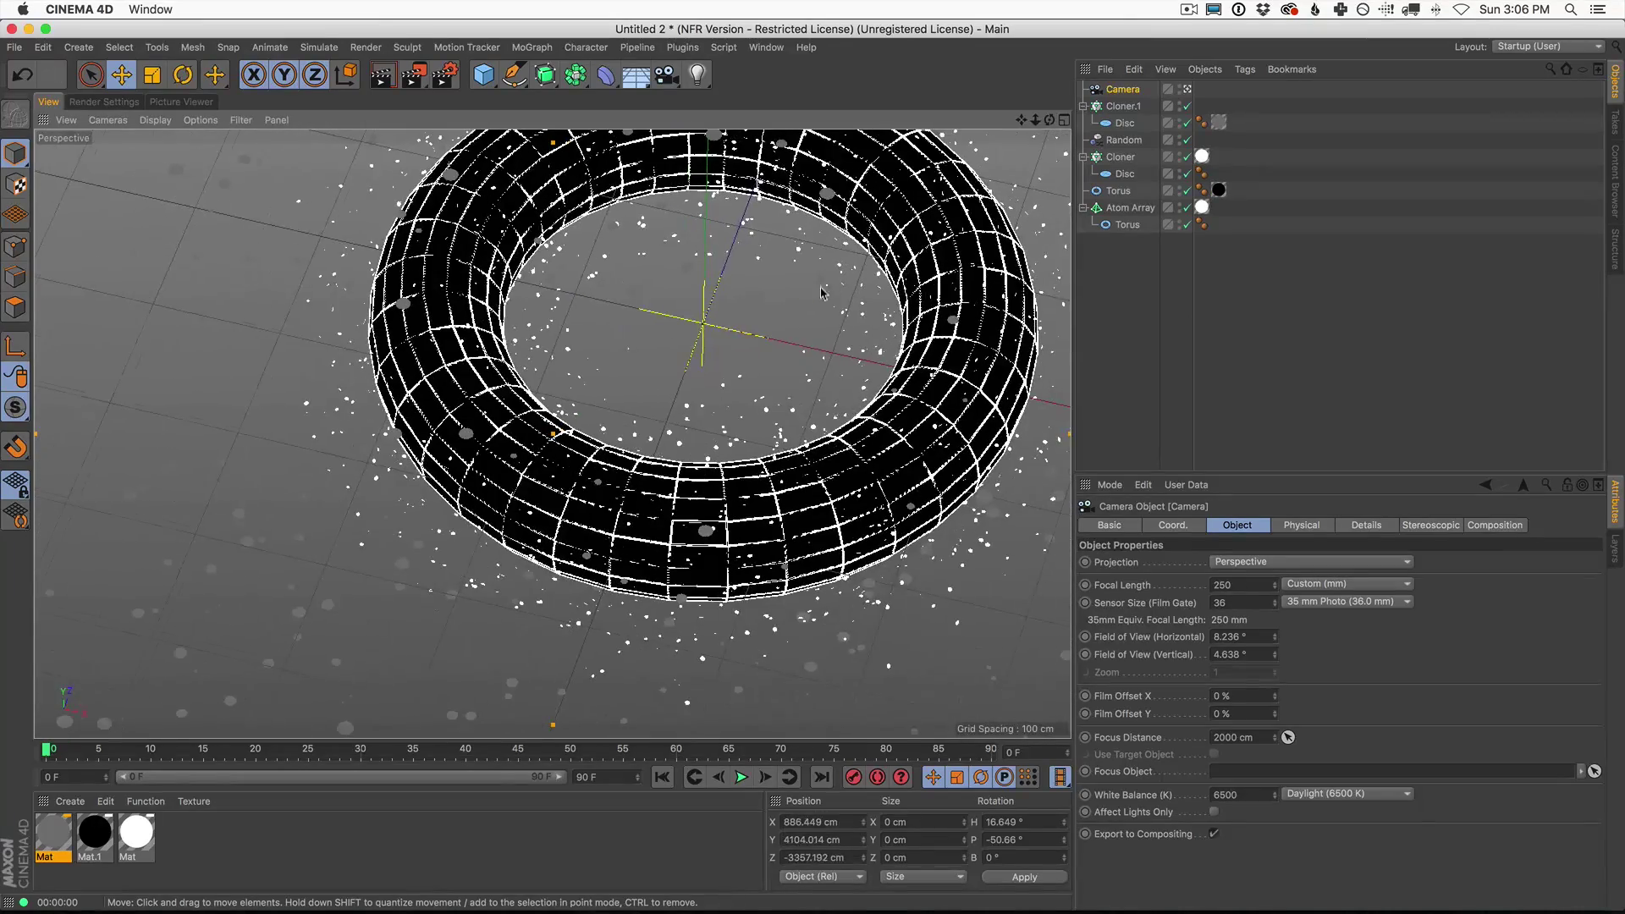
{"action": "right_click_drag", "start_coordinate": [838, 269], "coordinate": [745, 334], "text": "alt"}
{"action": "middle_click_drag", "start_coordinate": [937, 298], "coordinate": [852, 429], "text": "alt"}
{"action": "left_click_drag", "start_coordinate": [853, 430], "coordinate": [754, 457], "text": "alt"}
{"action": "middle_click_drag", "start_coordinate": [754, 453], "coordinate": [757, 454], "text": "alt"}
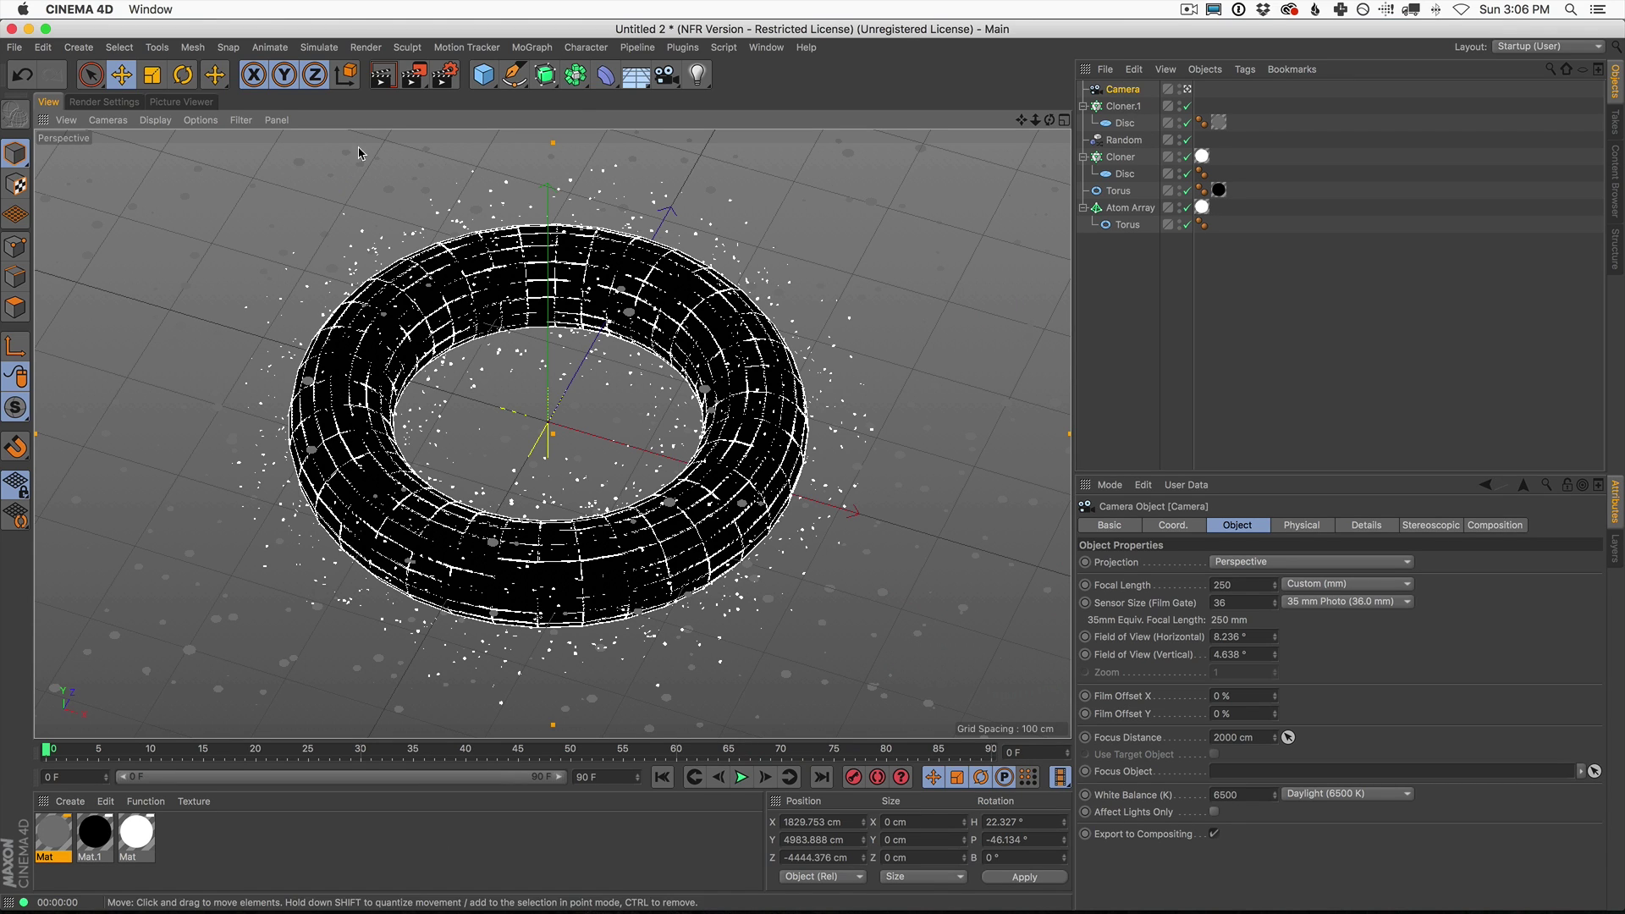
{"action": "left_click", "coordinate": [388, 80]}
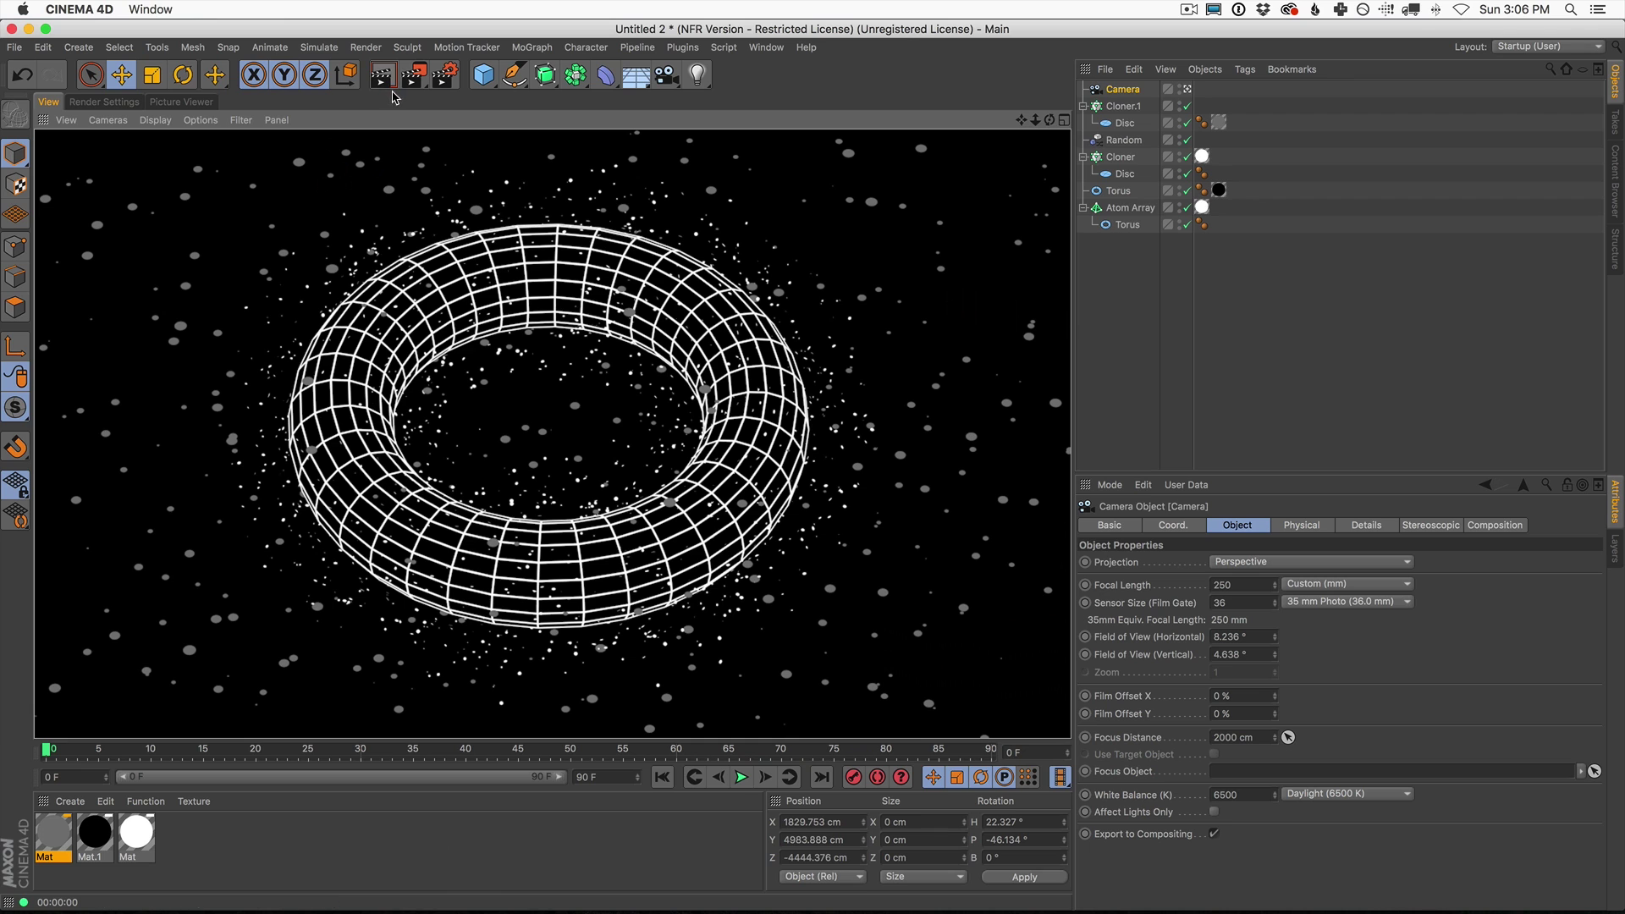
Step: Switch the project's renderer to Physical to make the camera's physical properties available
{"action": "left_click", "coordinate": [1124, 90]}
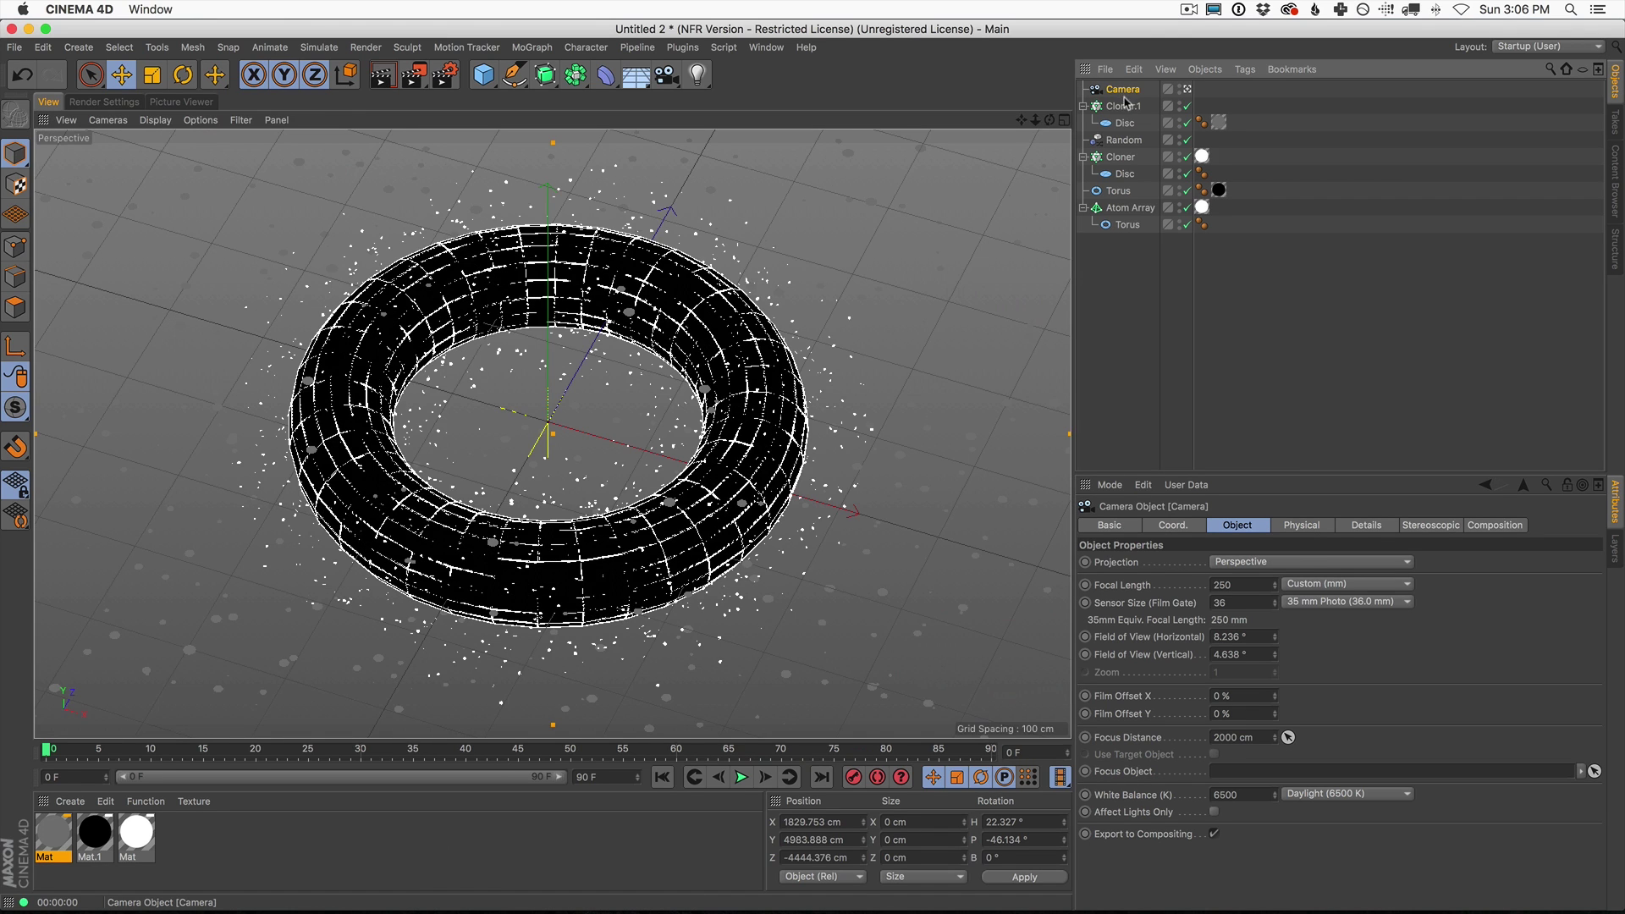
{"action": "left_click", "coordinate": [1299, 529]}
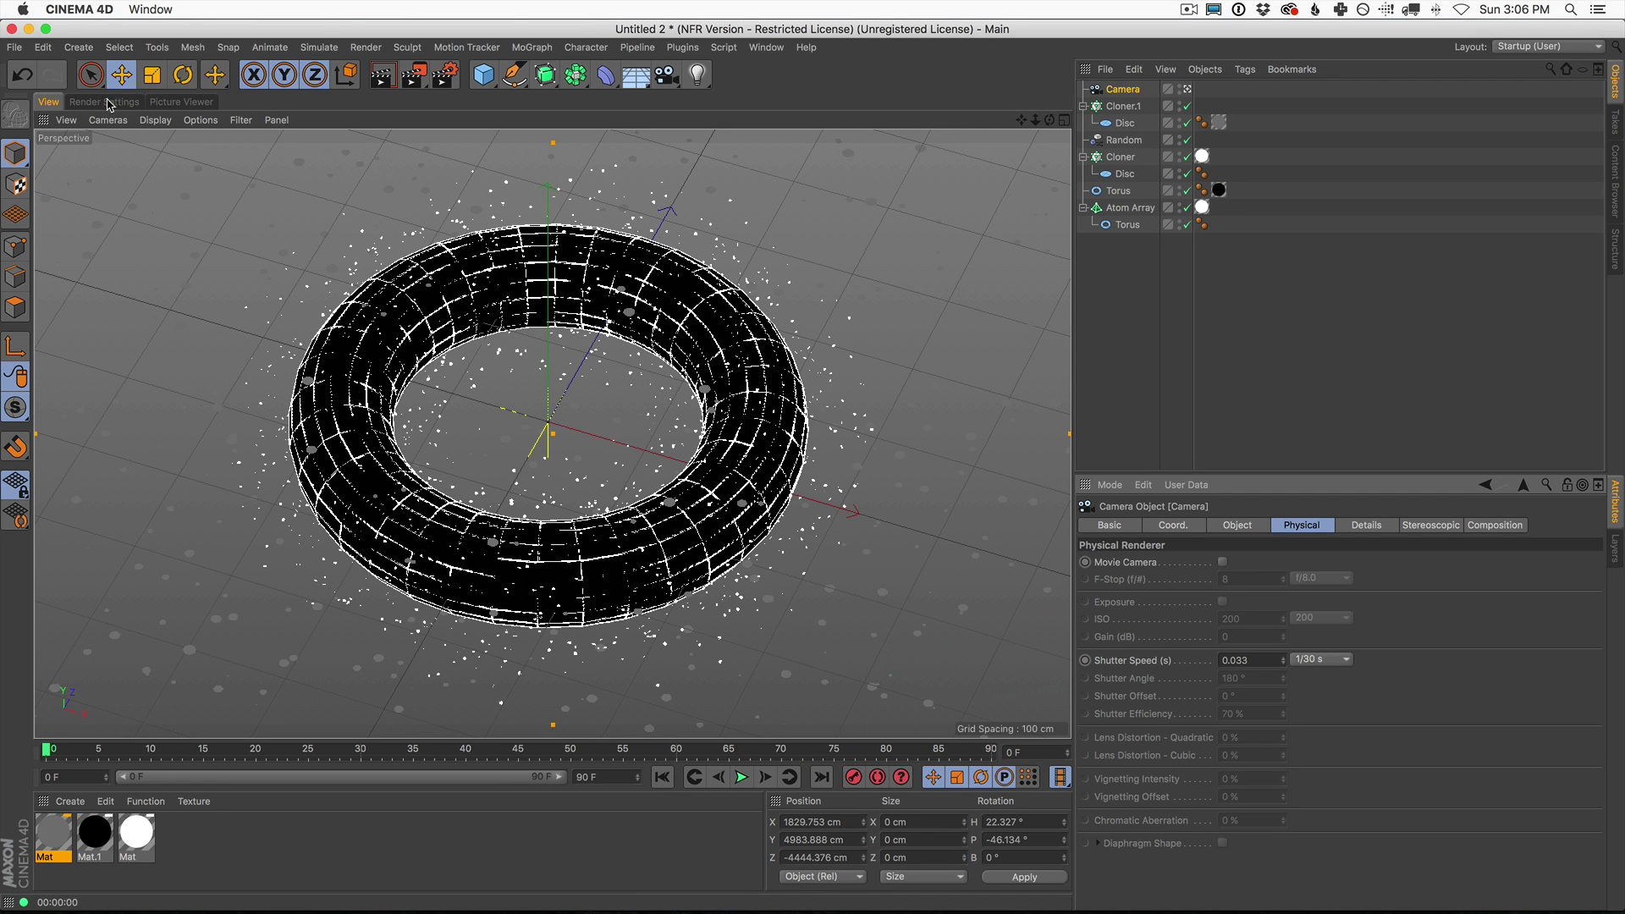
{"action": "left_click", "coordinate": [104, 101]}
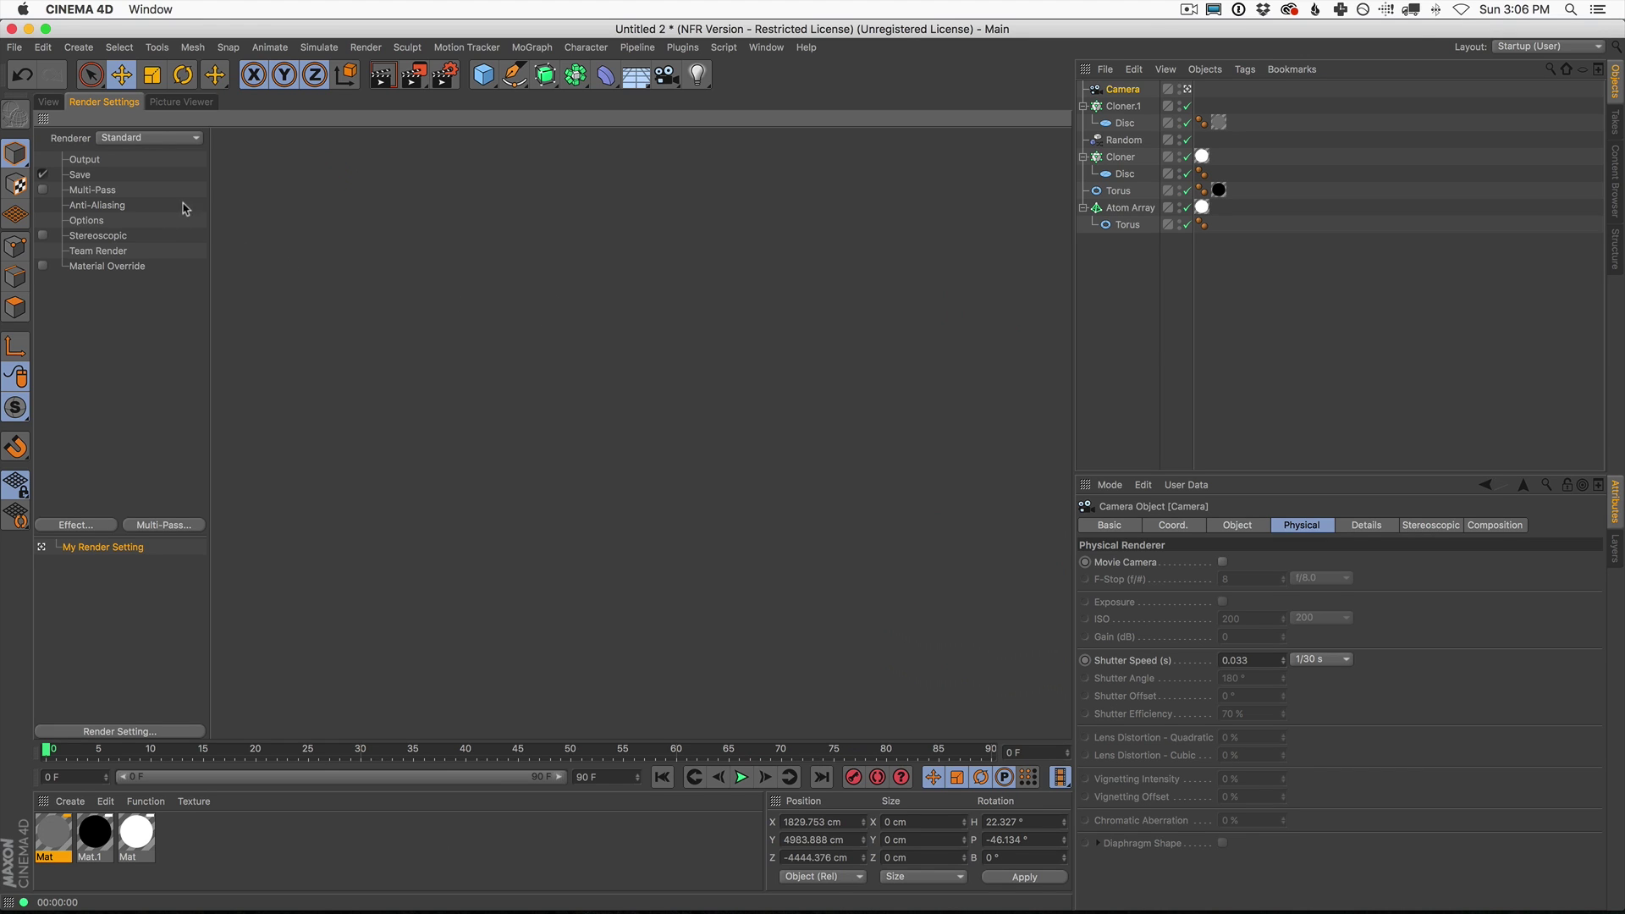
{"action": "left_click", "coordinate": [153, 138]}
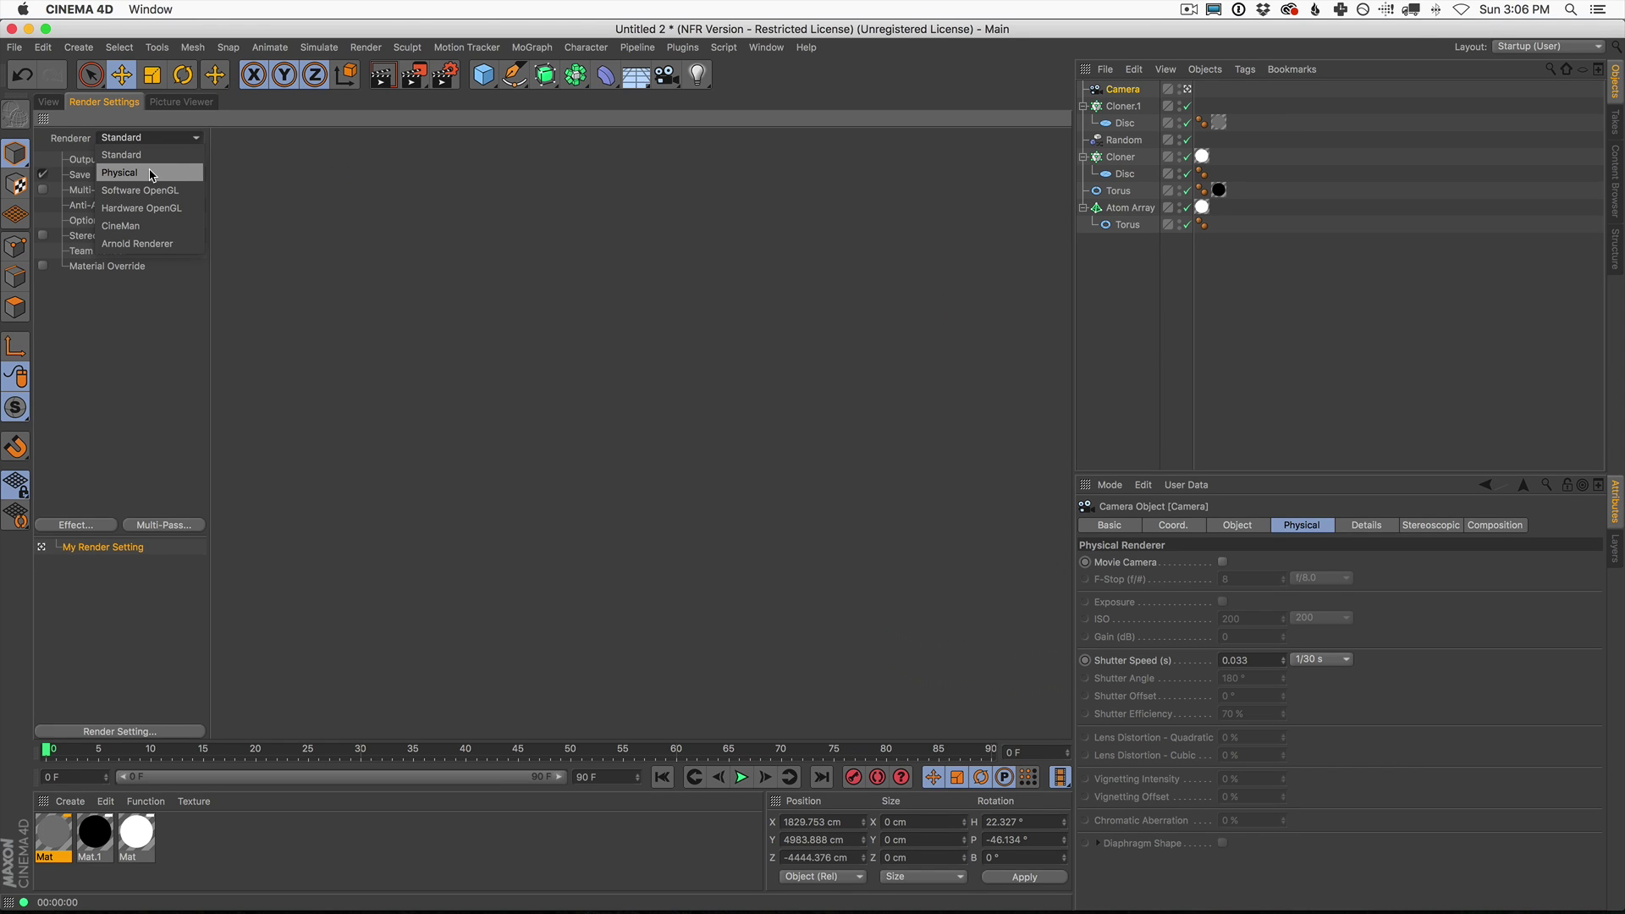
{"action": "left_click", "coordinate": [133, 174]}
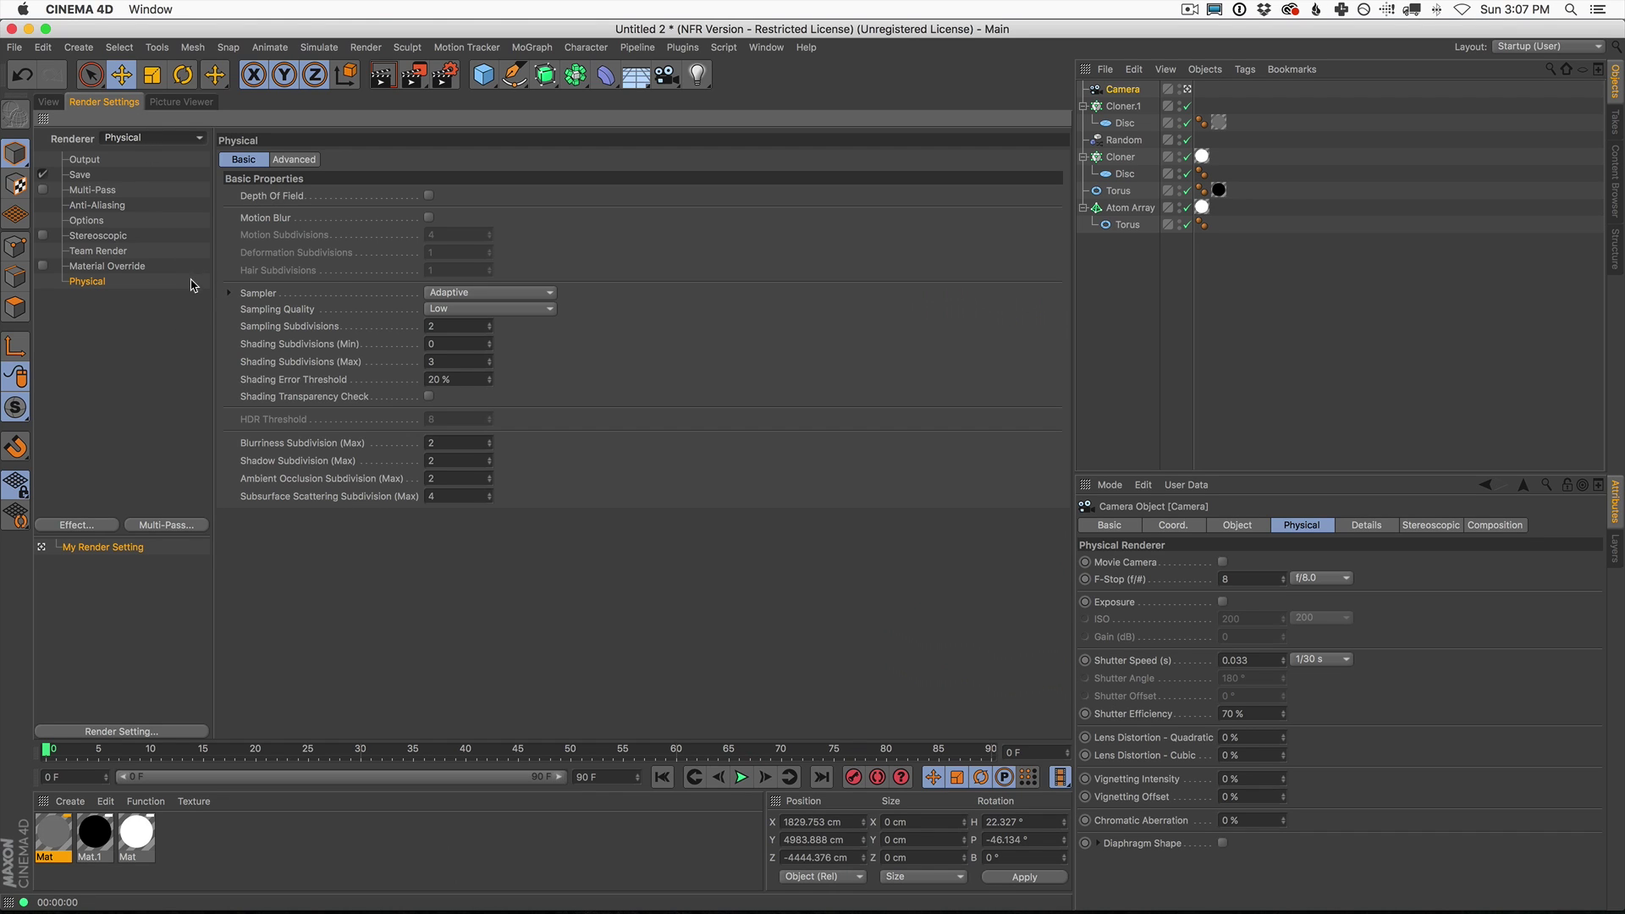
{"action": "left_click", "coordinate": [48, 102]}
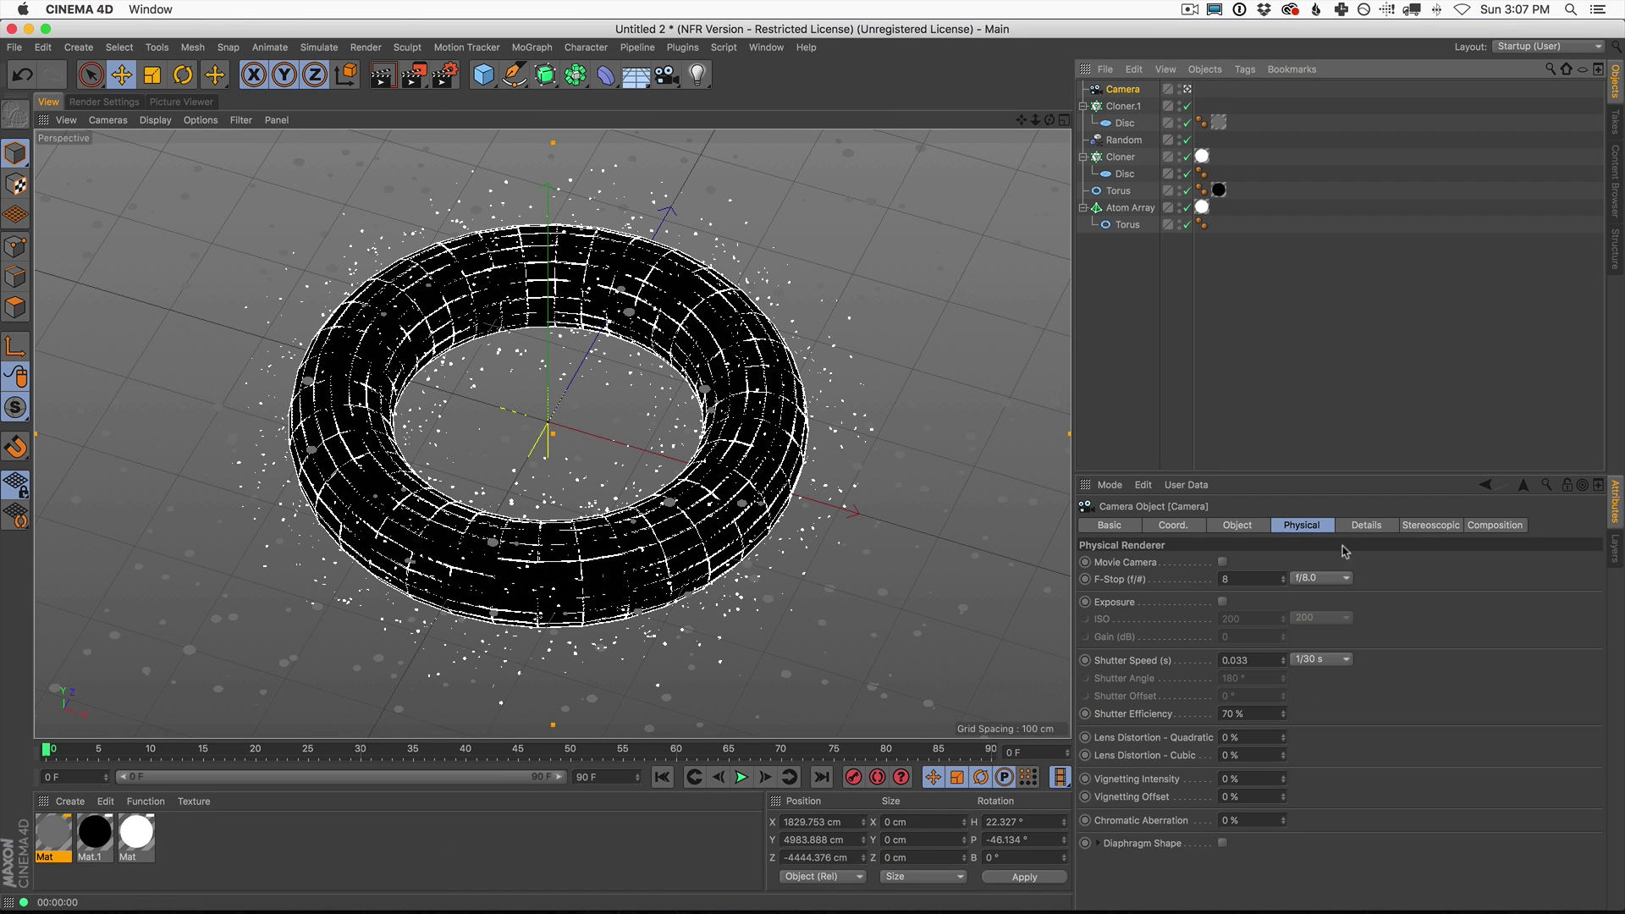
Step: Set the camera's F-Stop to 0.5 and render the view
{"action": "left_click", "coordinate": [1242, 582]}
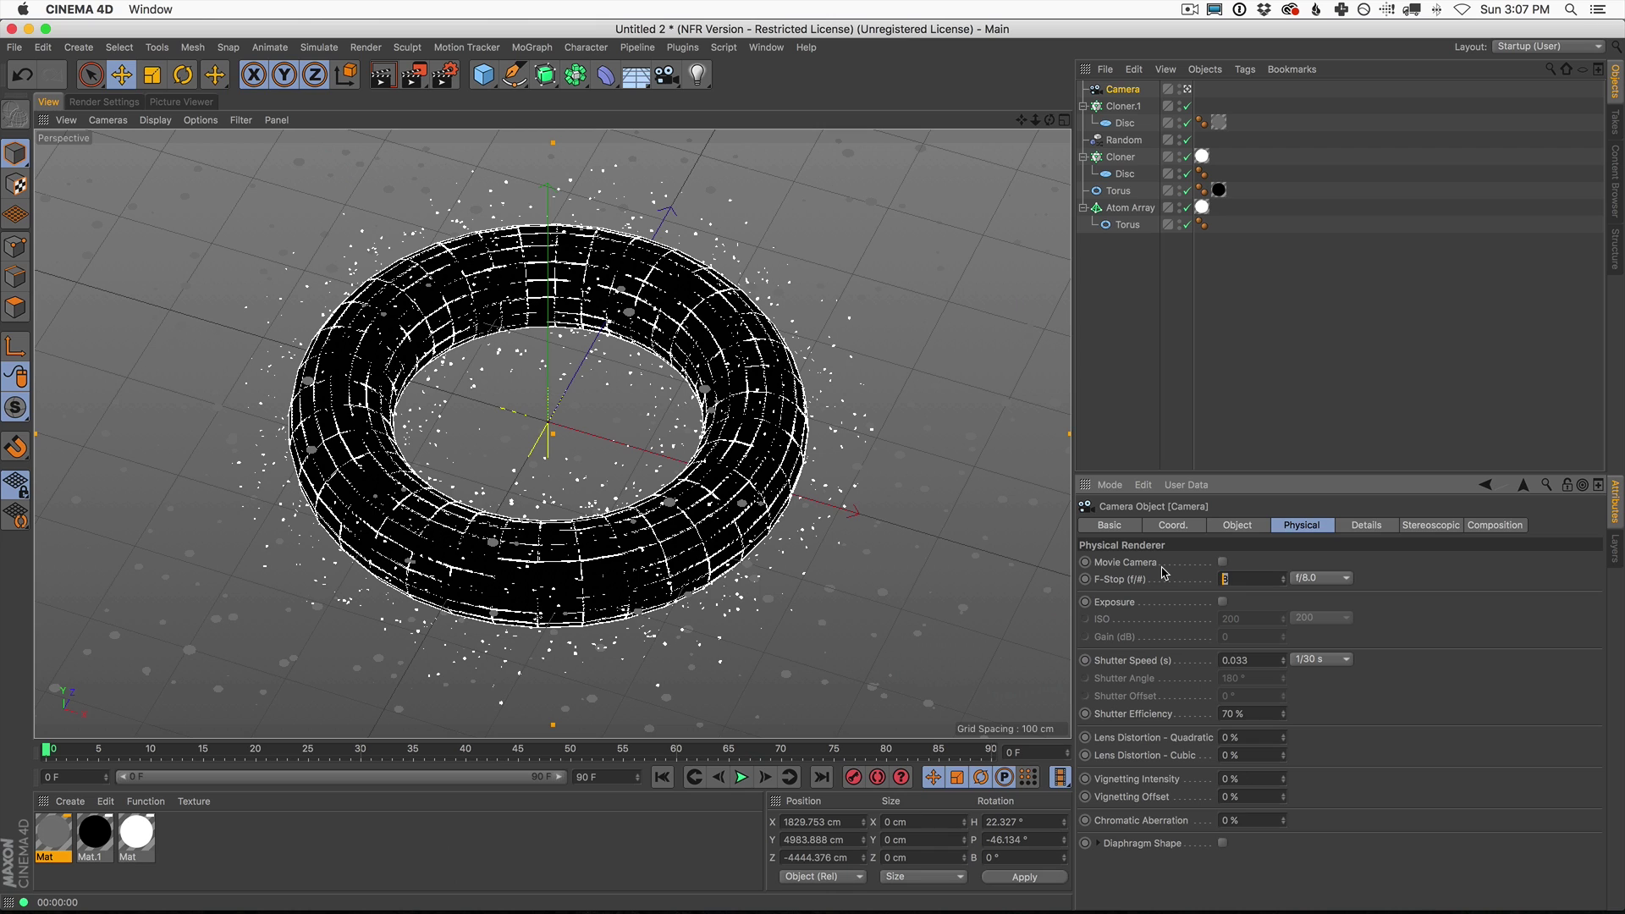
{"action": "type", "text": "0.5"}
{"action": "key", "text": "Return"}
{"action": "left_click", "coordinate": [382, 76]}
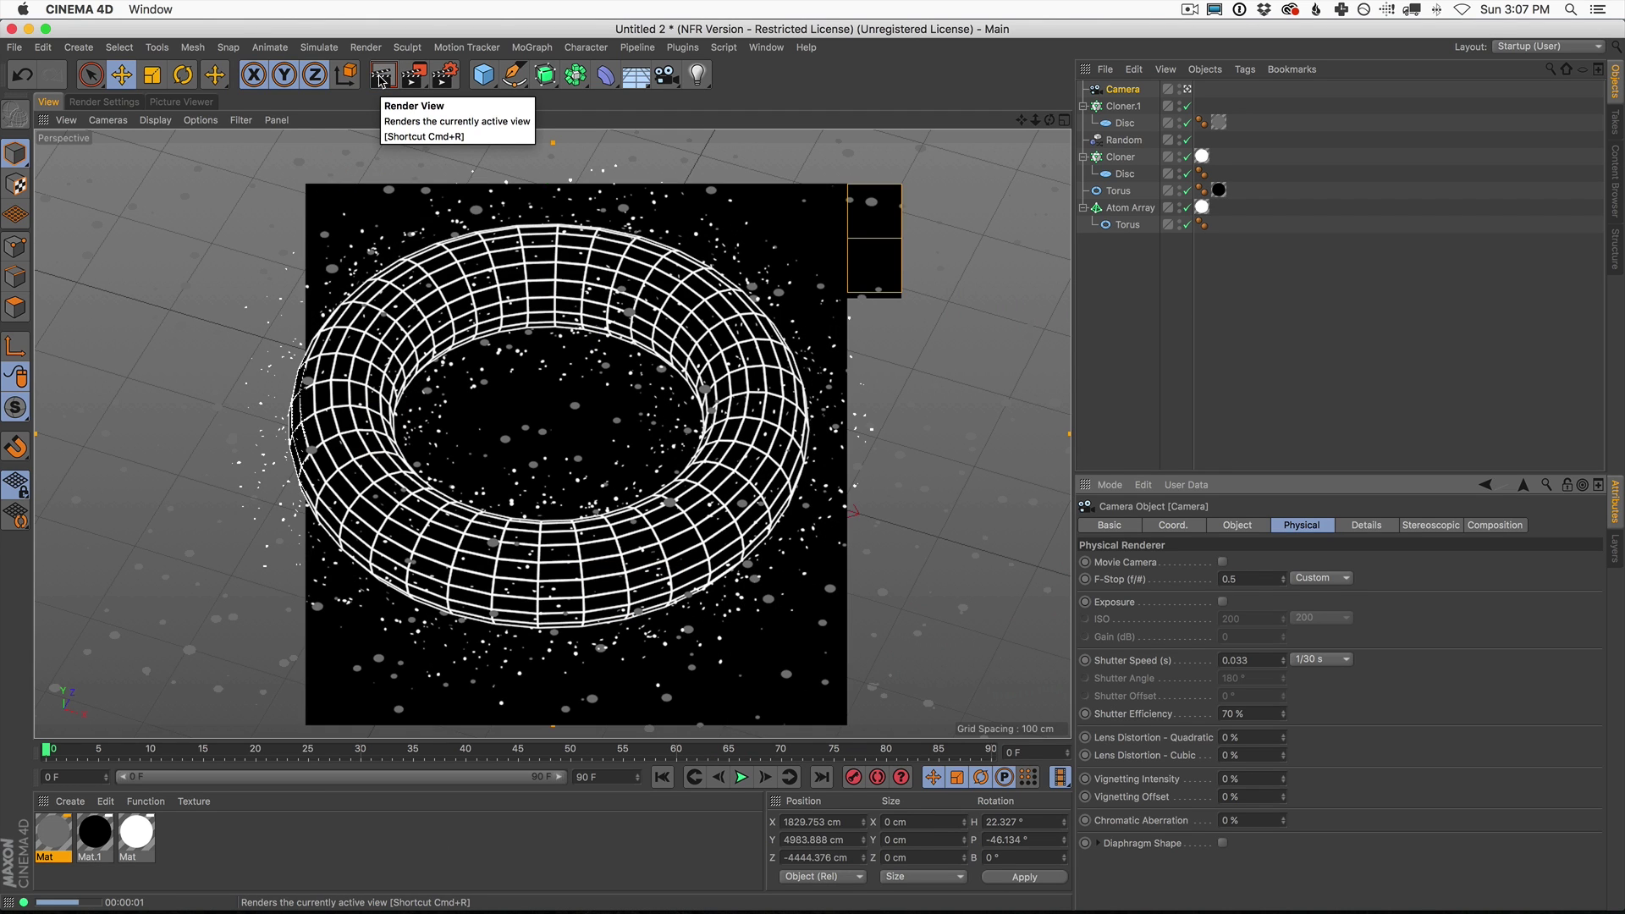
Step: Enable Depth Of Field in the Physical render settings and render the camera view
{"action": "left_click", "coordinate": [116, 103]}
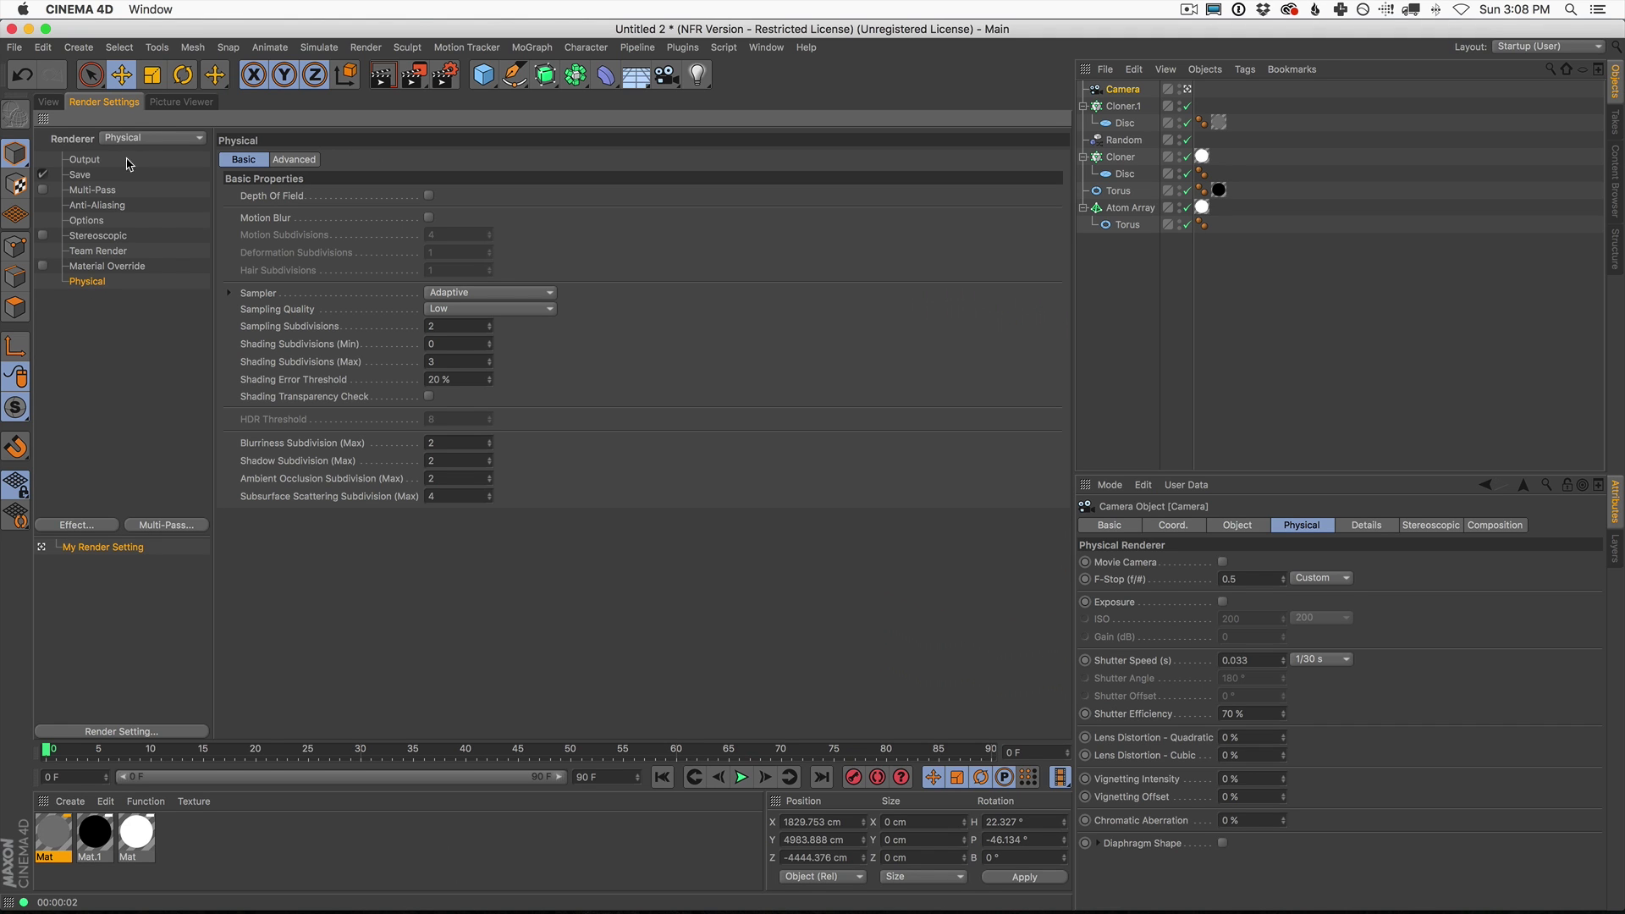
{"action": "left_click", "coordinate": [429, 197]}
{"action": "left_click", "coordinate": [58, 106]}
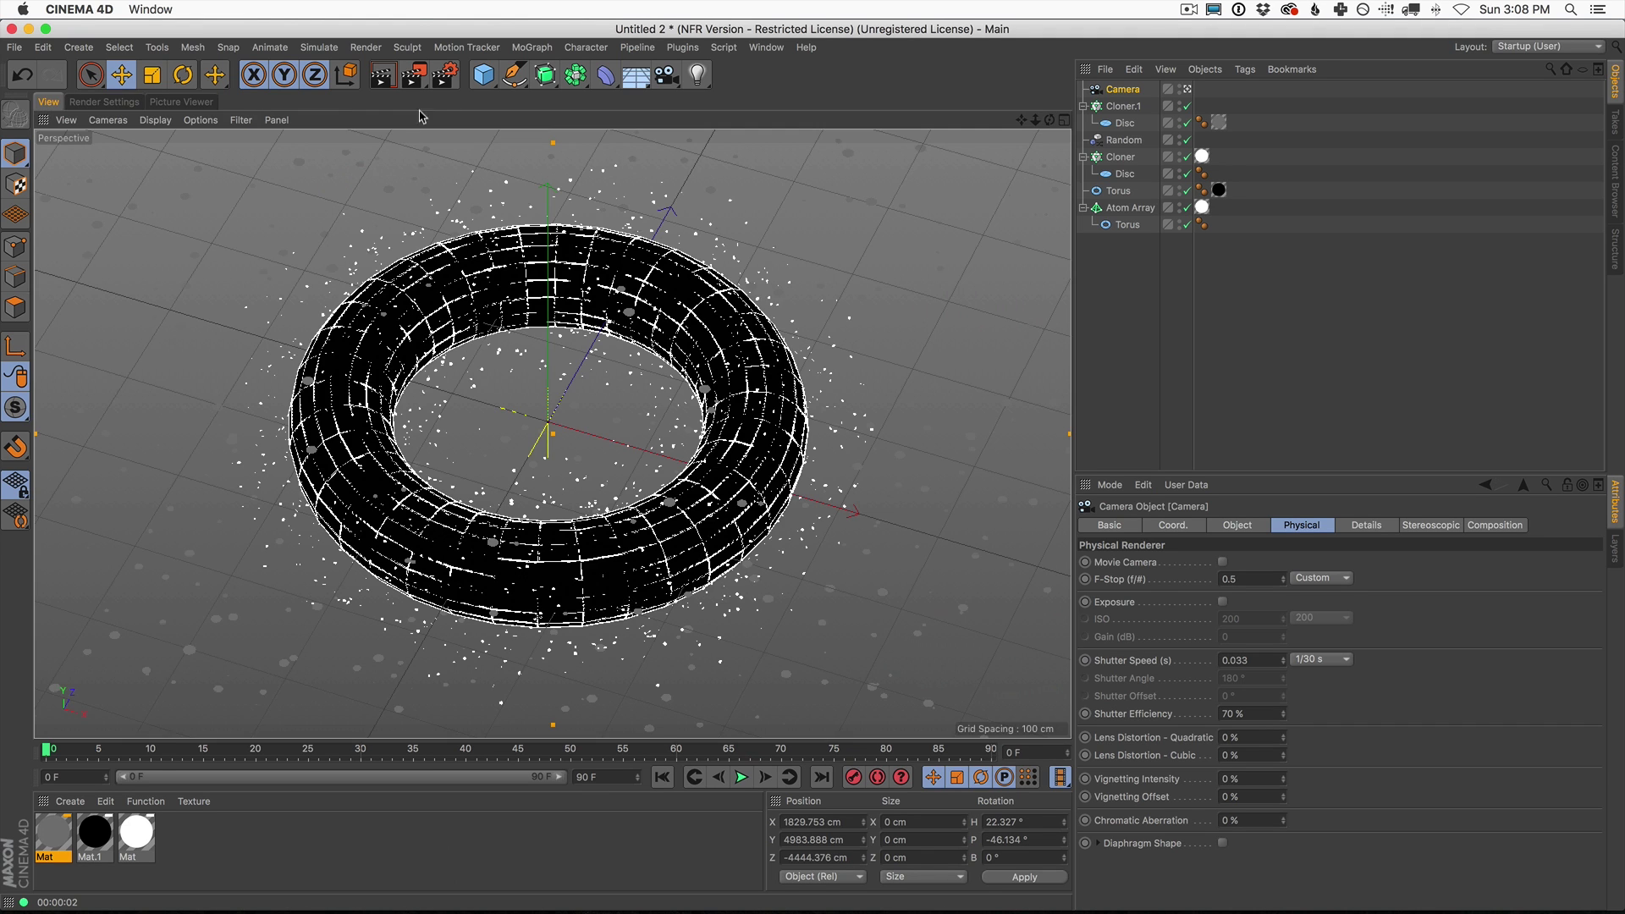
{"action": "left_click", "coordinate": [382, 73]}
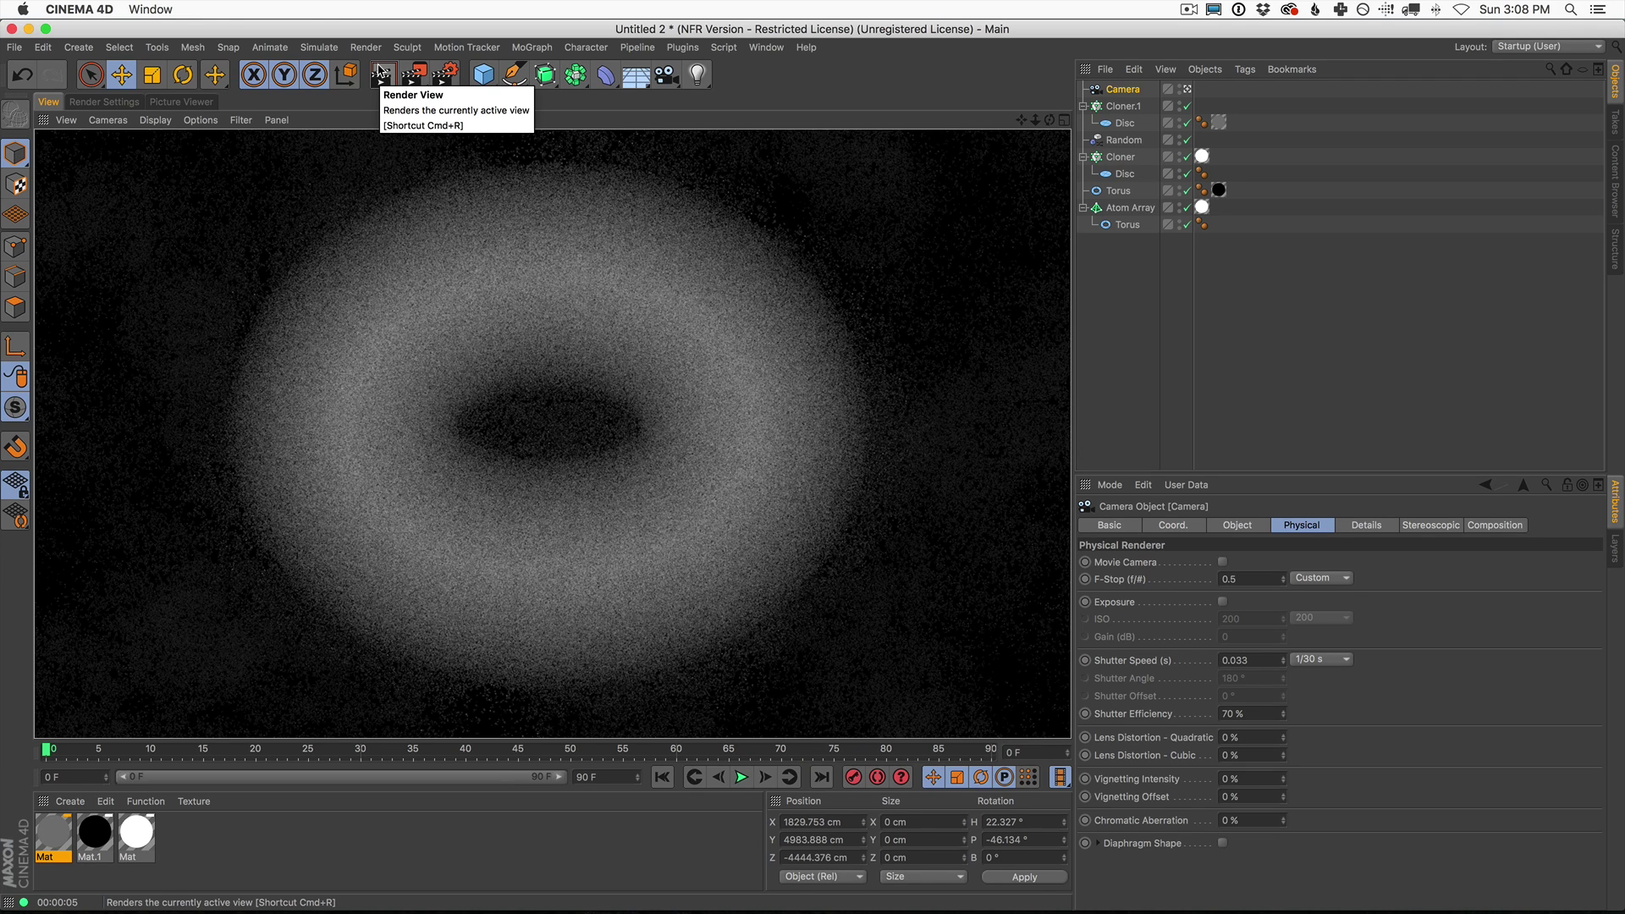
Step: Set the camera's focus distance to about 6888 cm by picking a point on the torus, and render the view
{"action": "left_click", "coordinate": [1250, 527]}
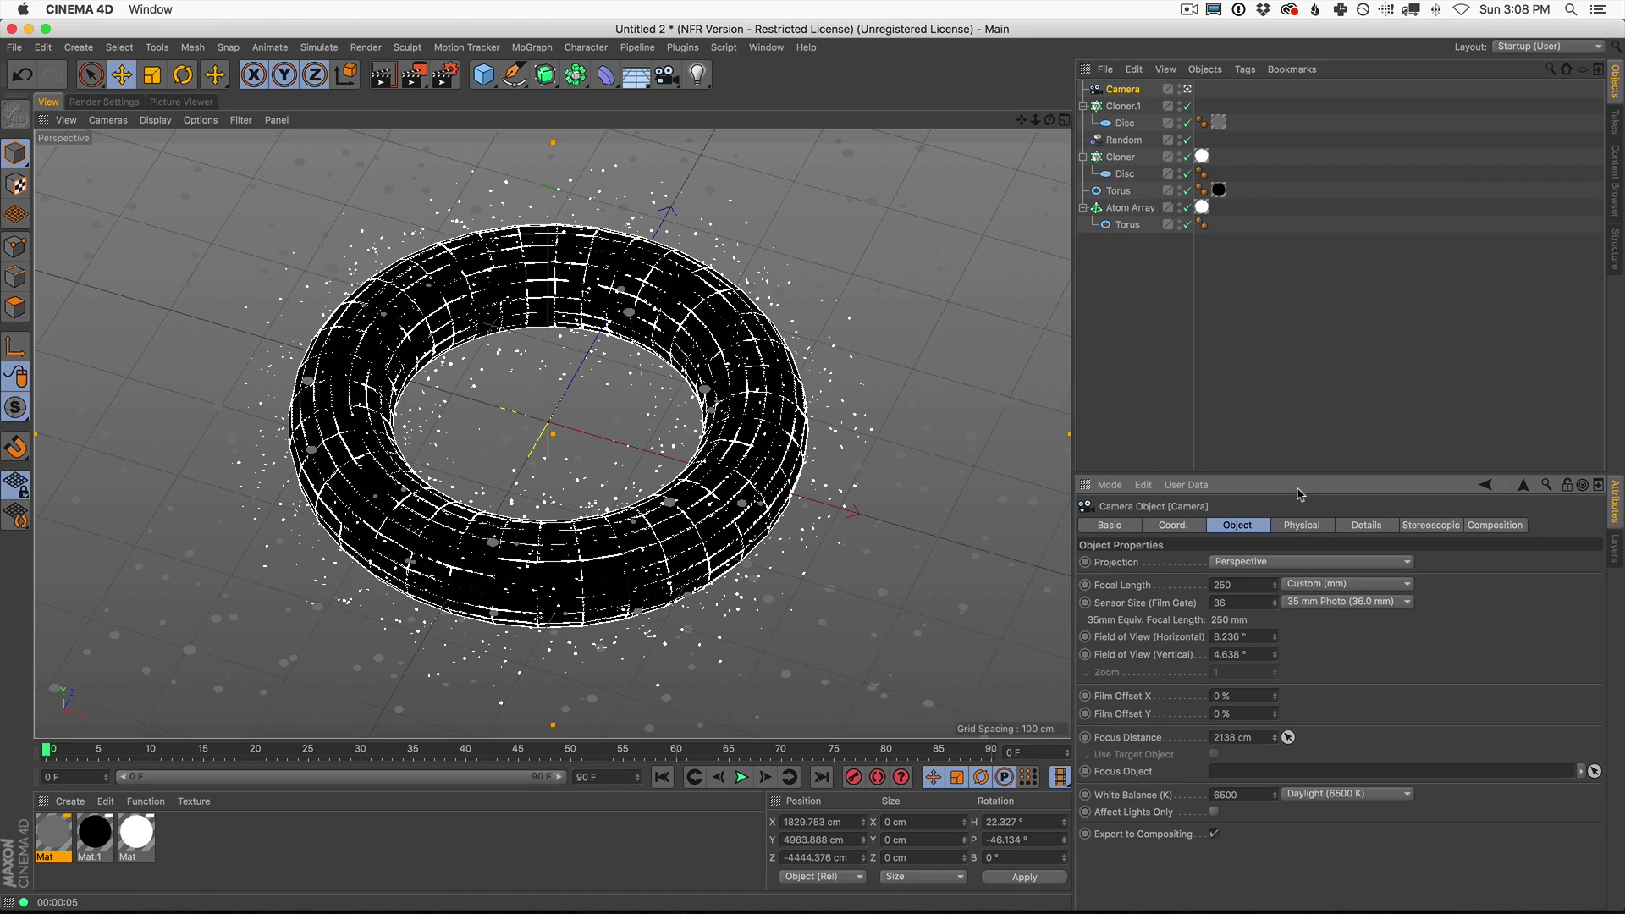
{"action": "left_click_drag", "start_coordinate": [1277, 737], "coordinate": [1333, 530]}
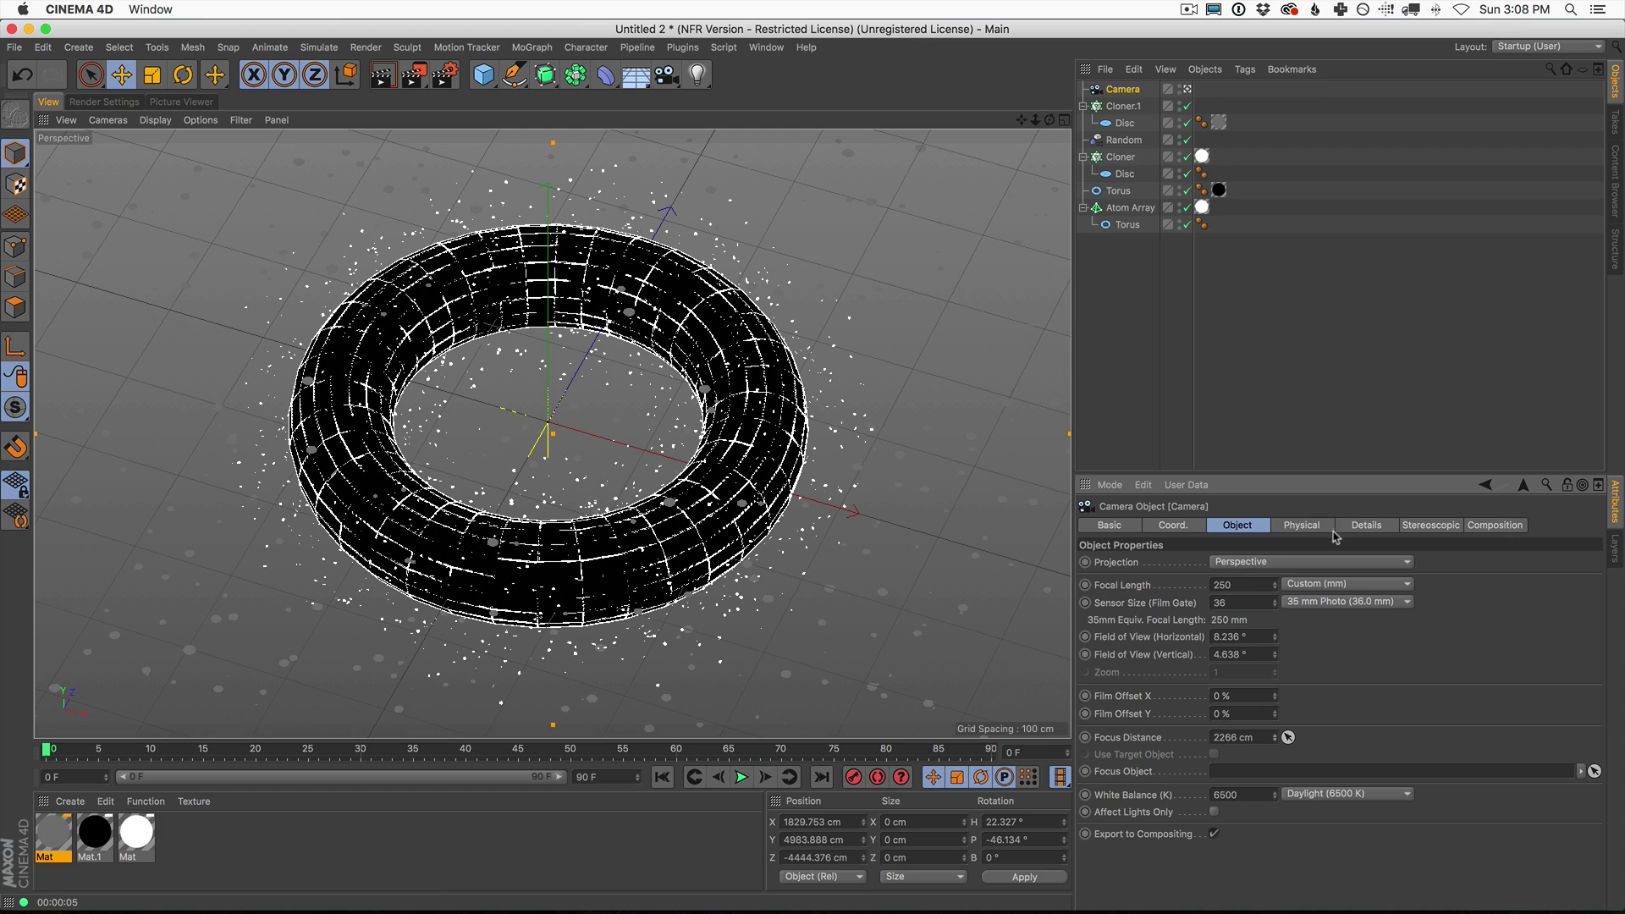
{"action": "left_click", "coordinate": [1288, 737]}
{"action": "left_click", "coordinate": [758, 388]}
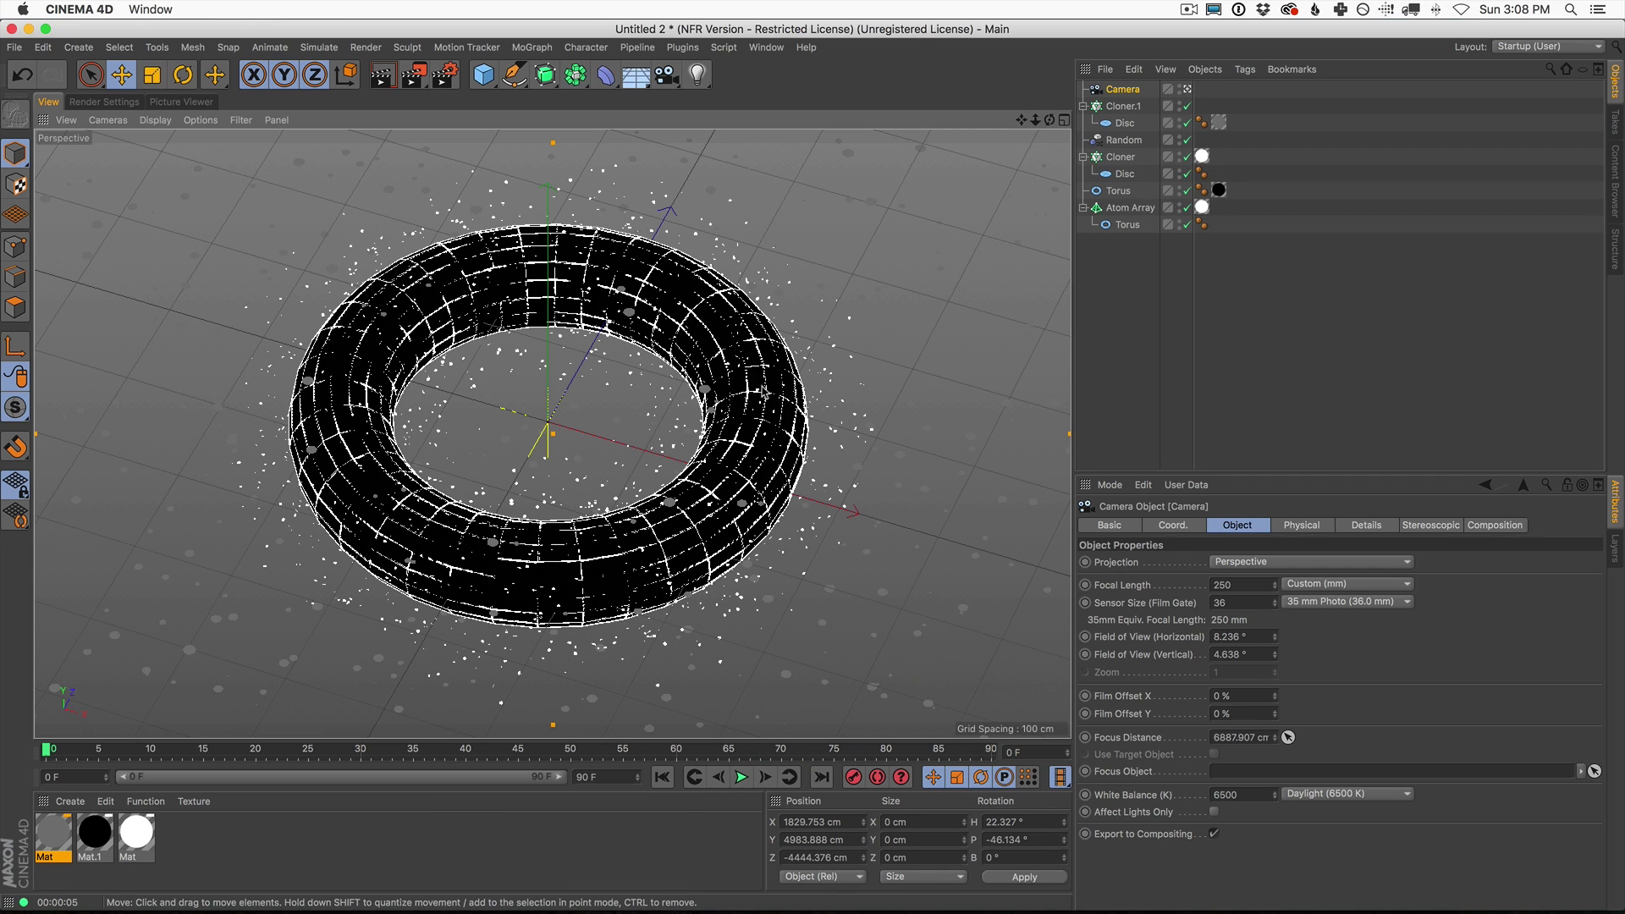
{"action": "left_click", "coordinate": [383, 76]}
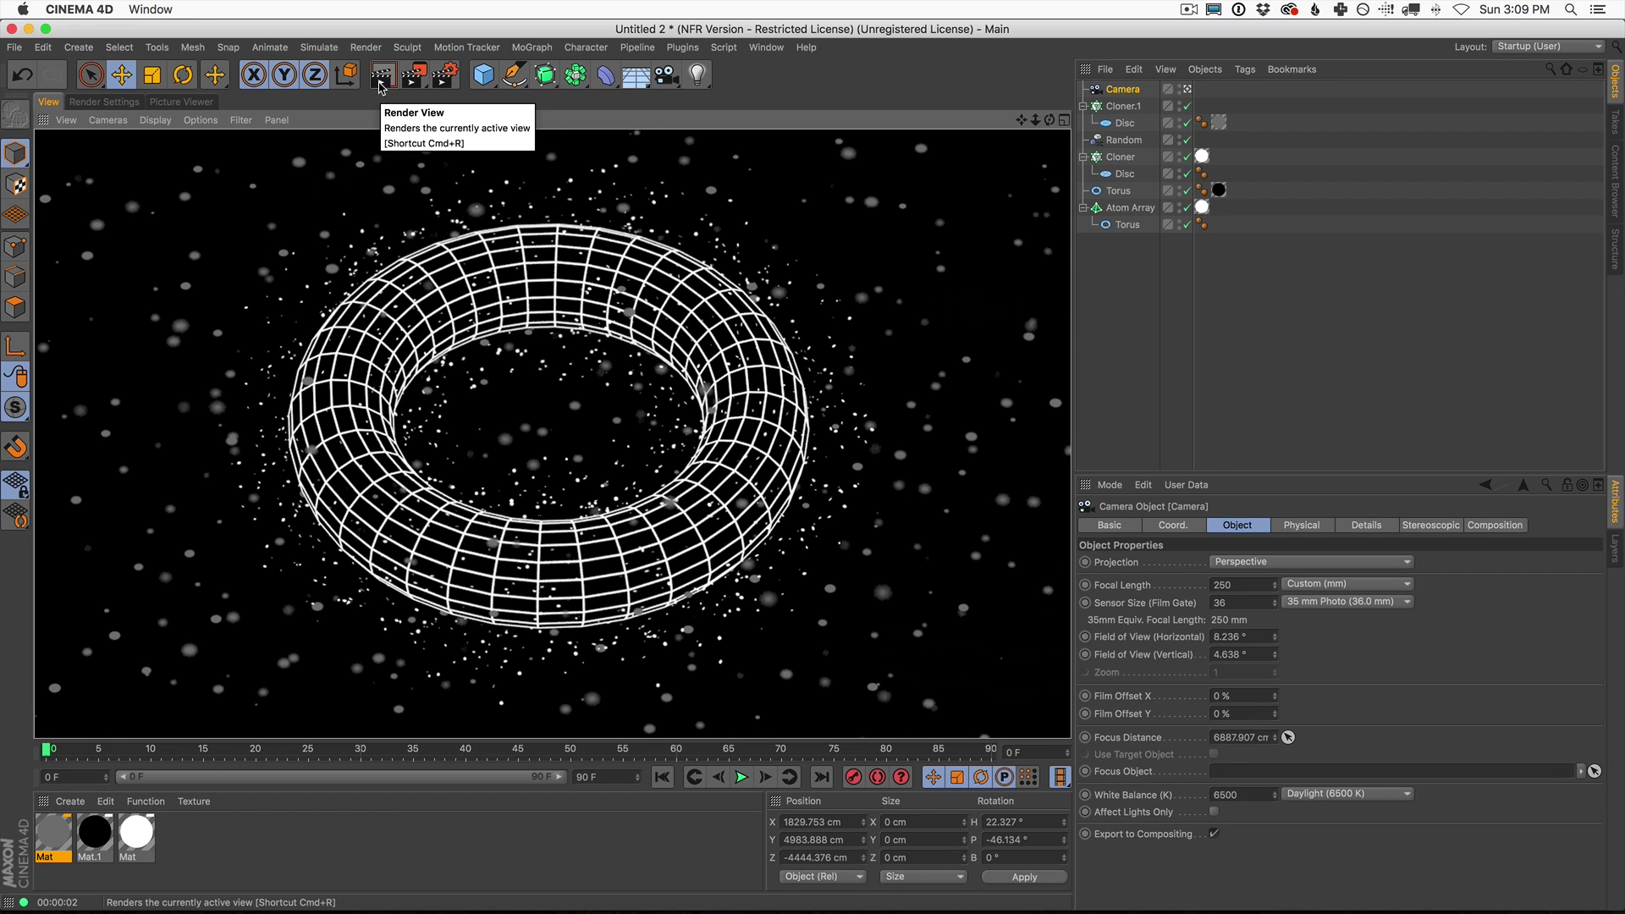
Step: Set the camera's F-Stop to 0.1
{"action": "left_click", "coordinate": [1305, 526]}
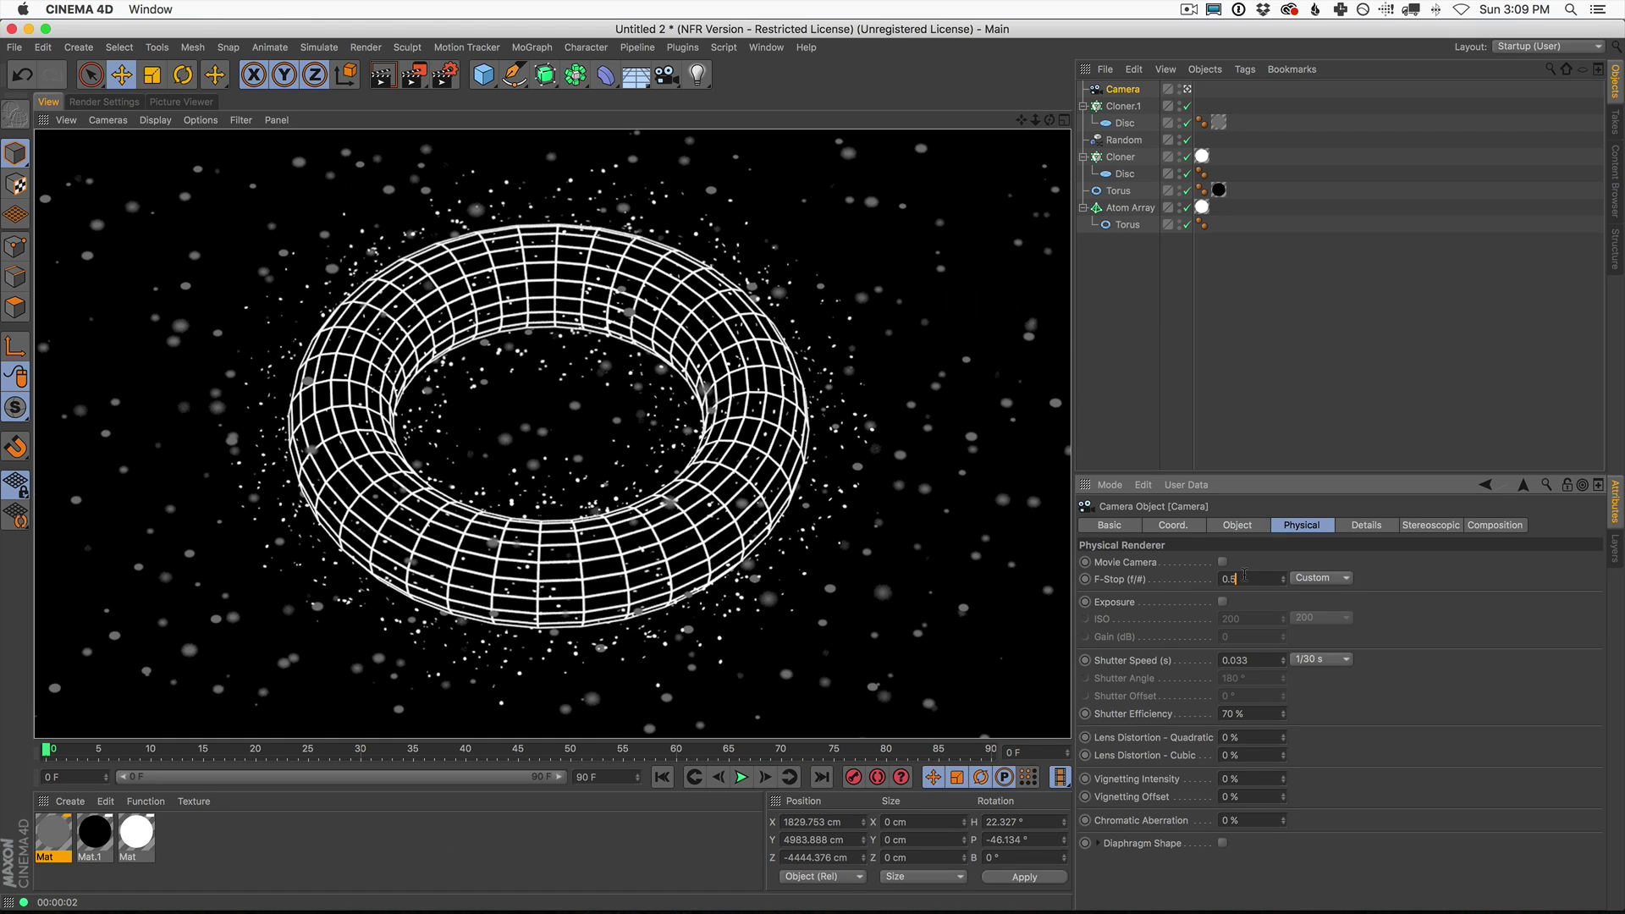
{"action": "left_click", "coordinate": [1245, 577]}
{"action": "type", "text": ".1"}
{"action": "key", "text": "Return"}
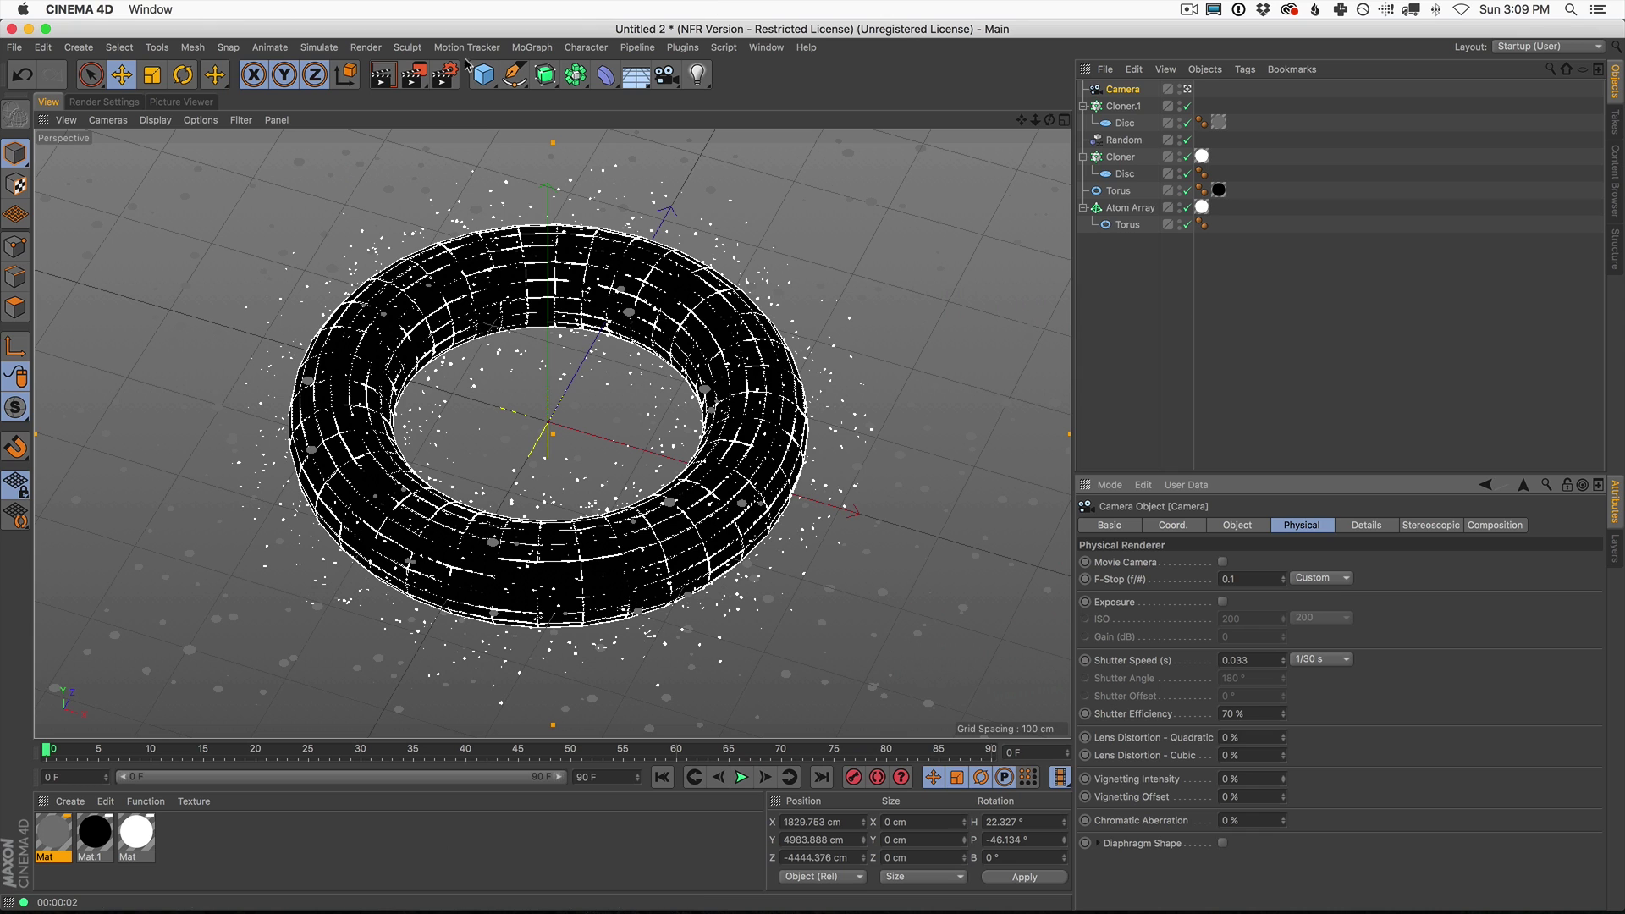
Step: Render the camera view, lower the camera's F-Stop to 0.05, and render it again
{"action": "left_click", "coordinate": [394, 82]}
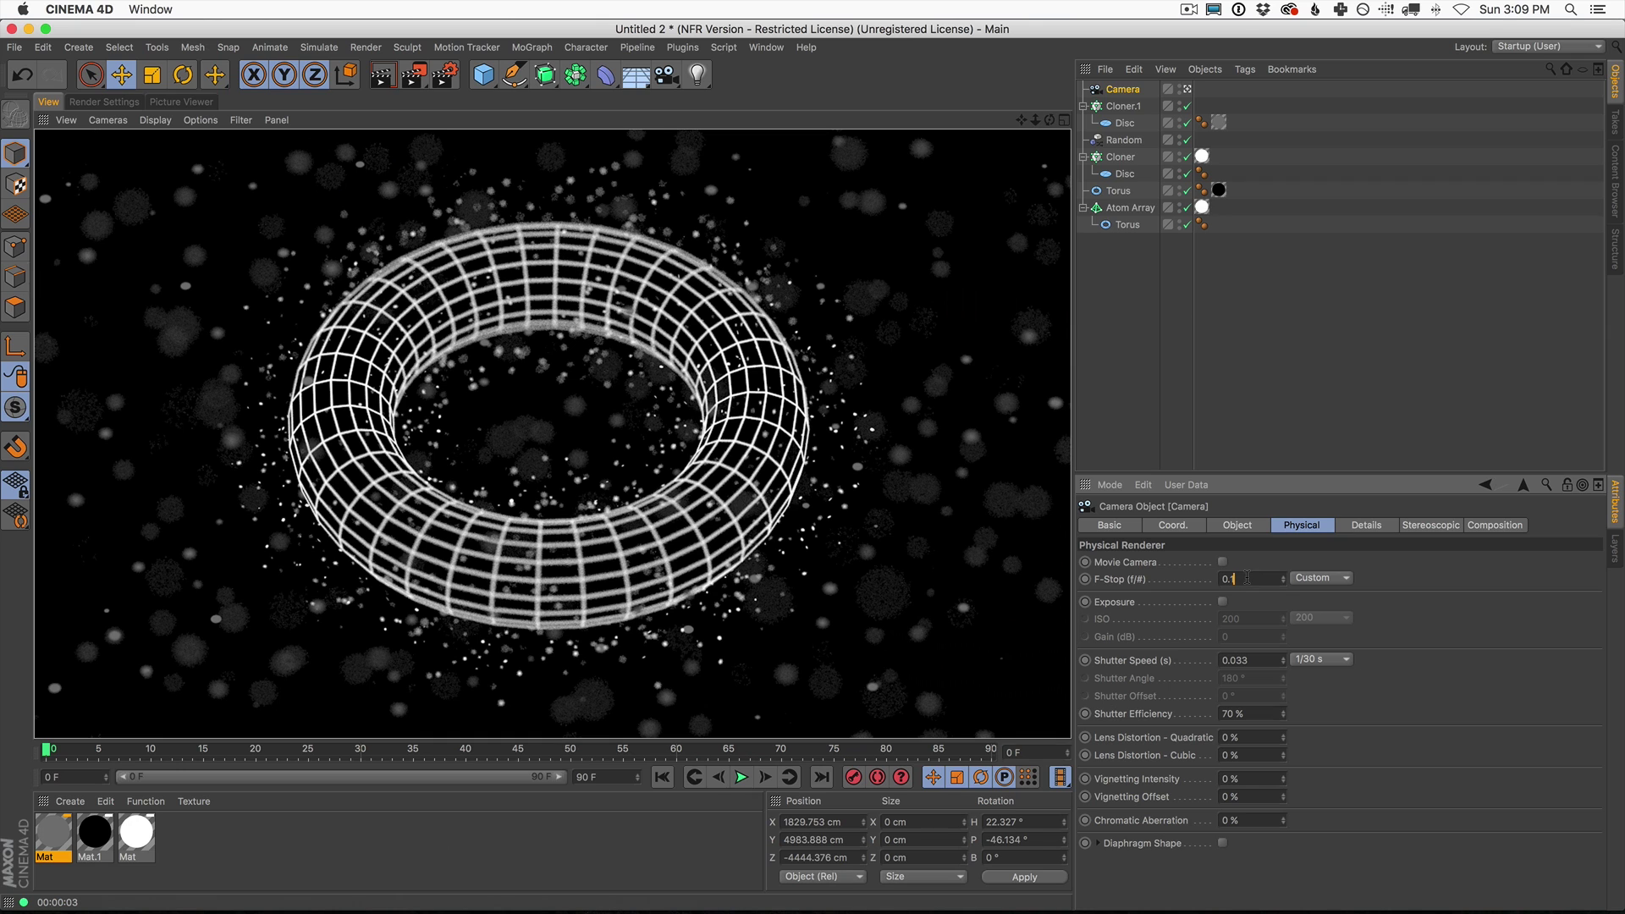
{"action": "type", "text": "5"}
{"action": "key", "text": "Return"}
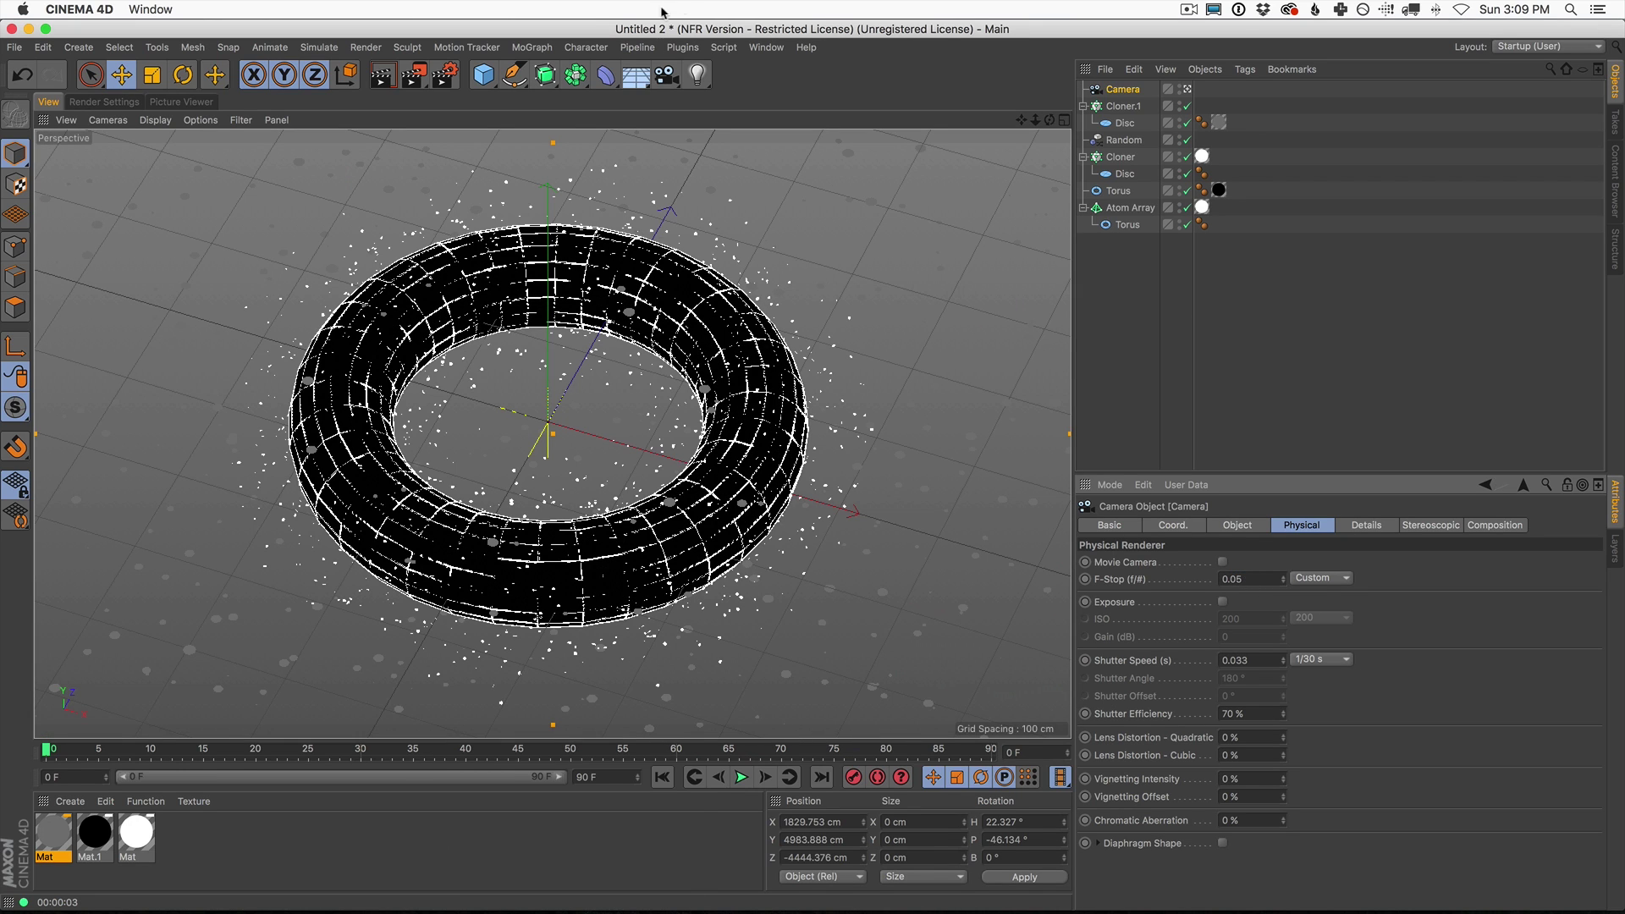
{"action": "left_click", "coordinate": [411, 83]}
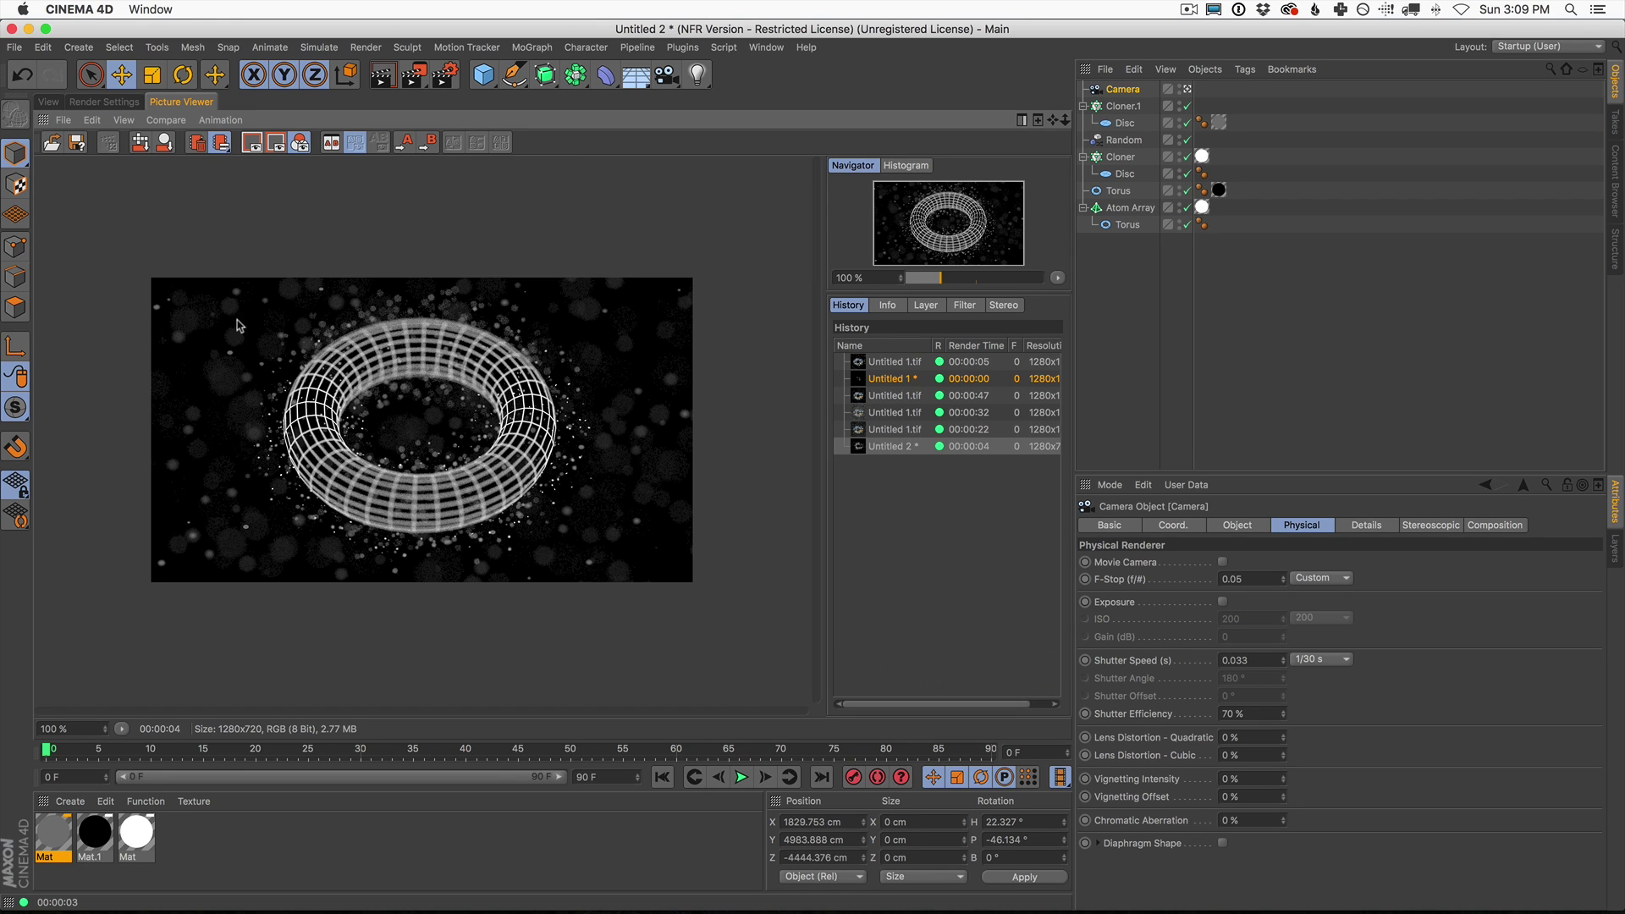
{"action": "left_click", "coordinate": [49, 102]}
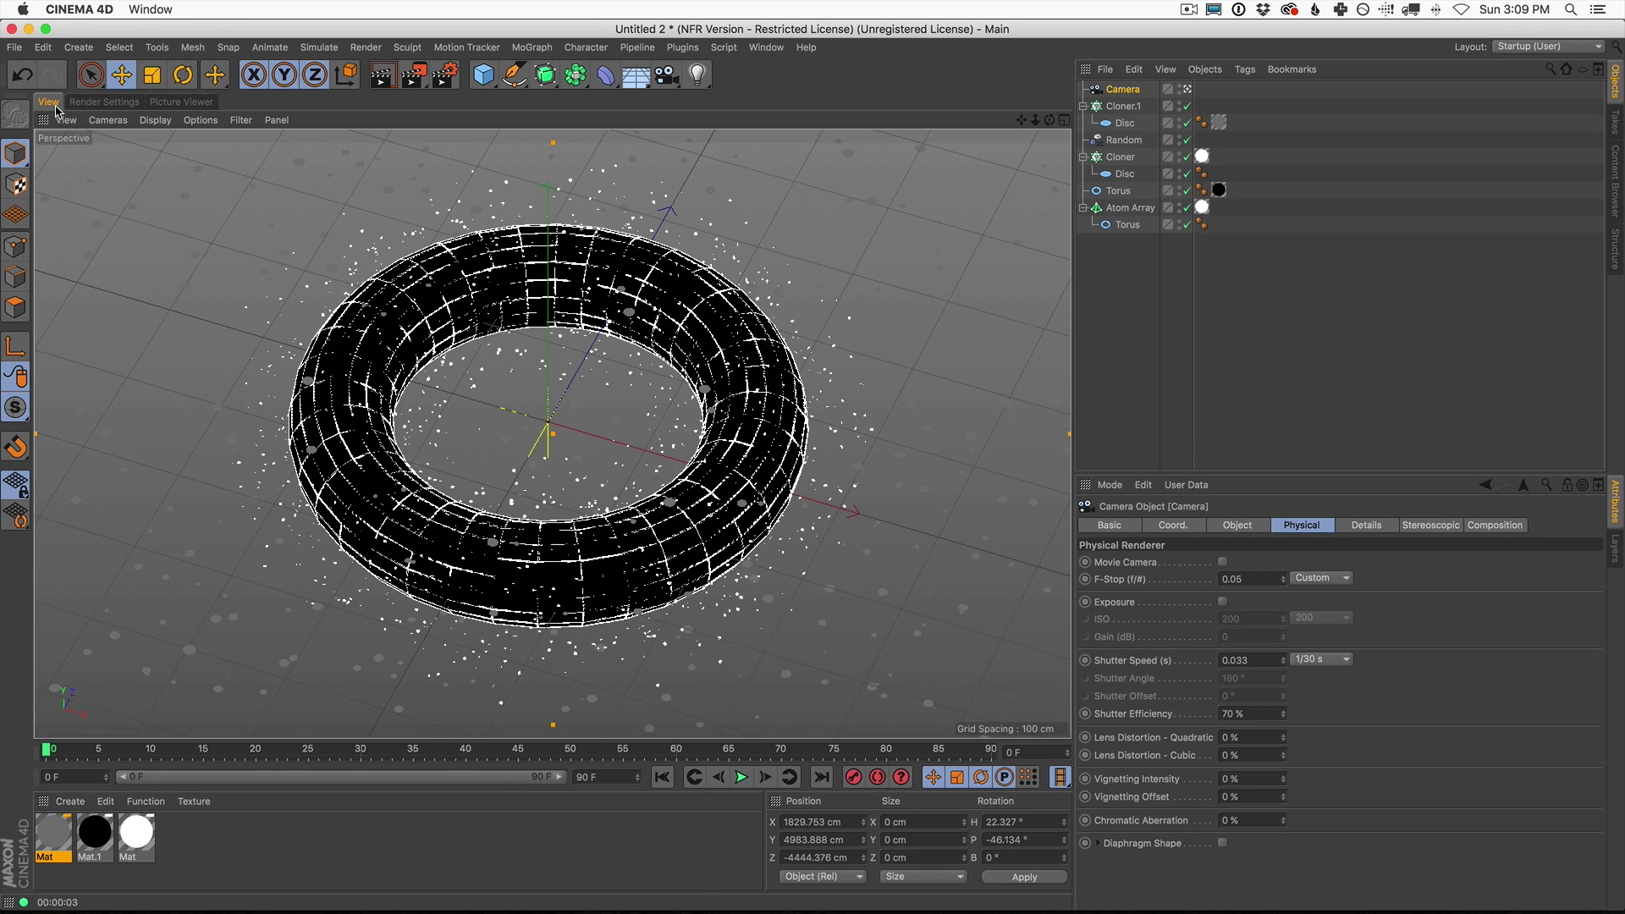
{"action": "left_click", "coordinate": [389, 83]}
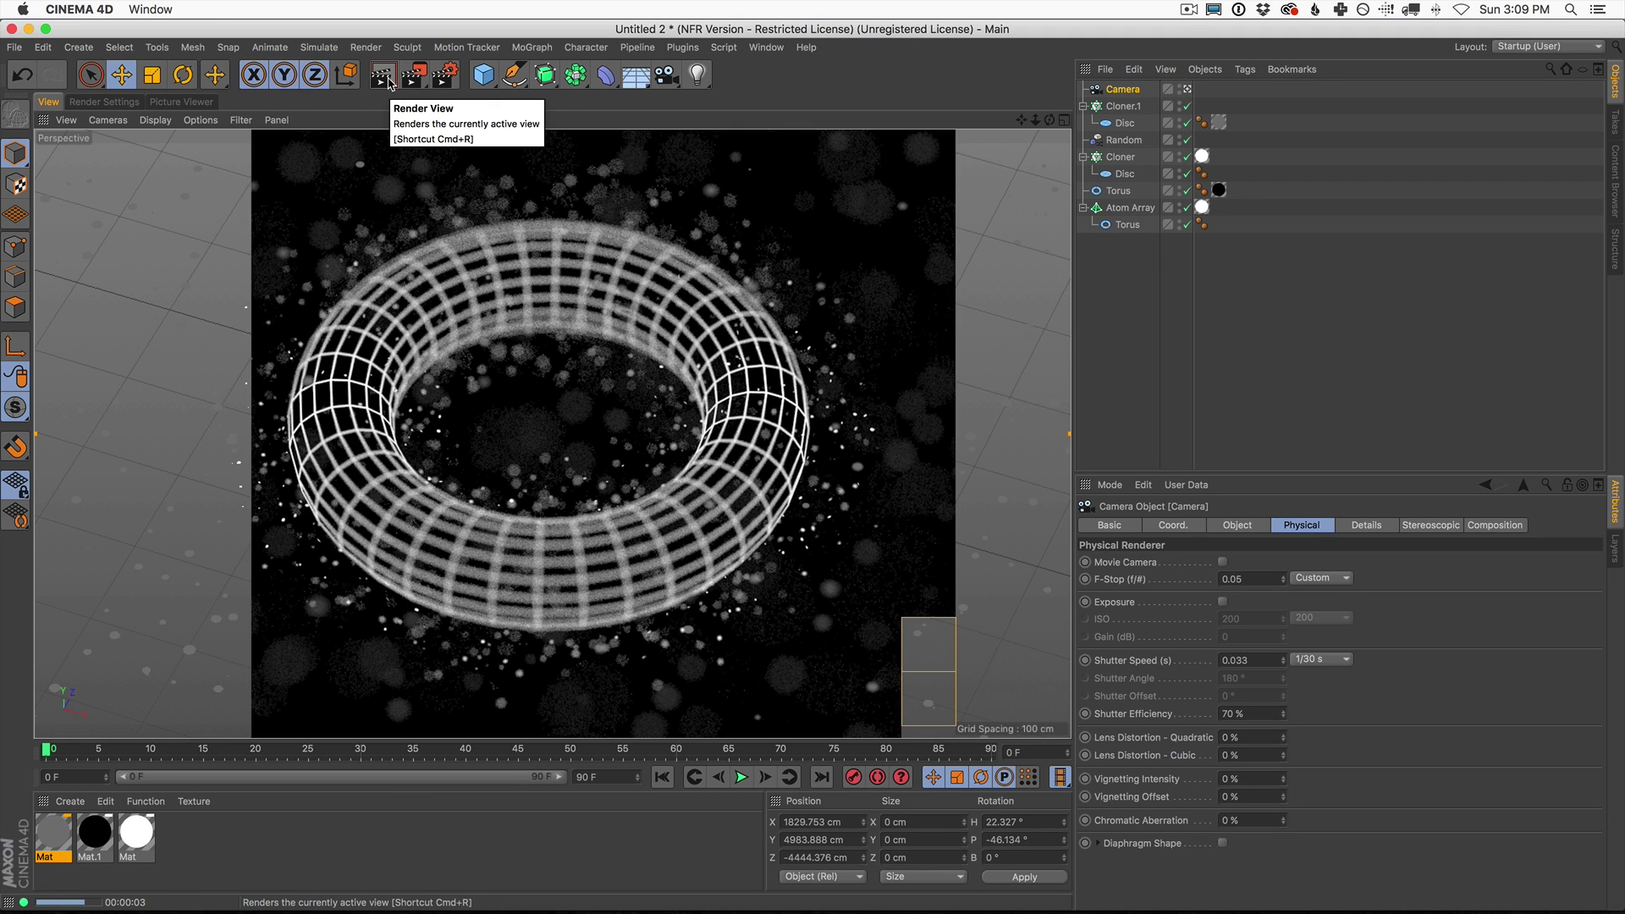
Step: Set the camera's Chromatic Aberration to 100% and render the view
{"action": "left_click", "coordinate": [1240, 527]}
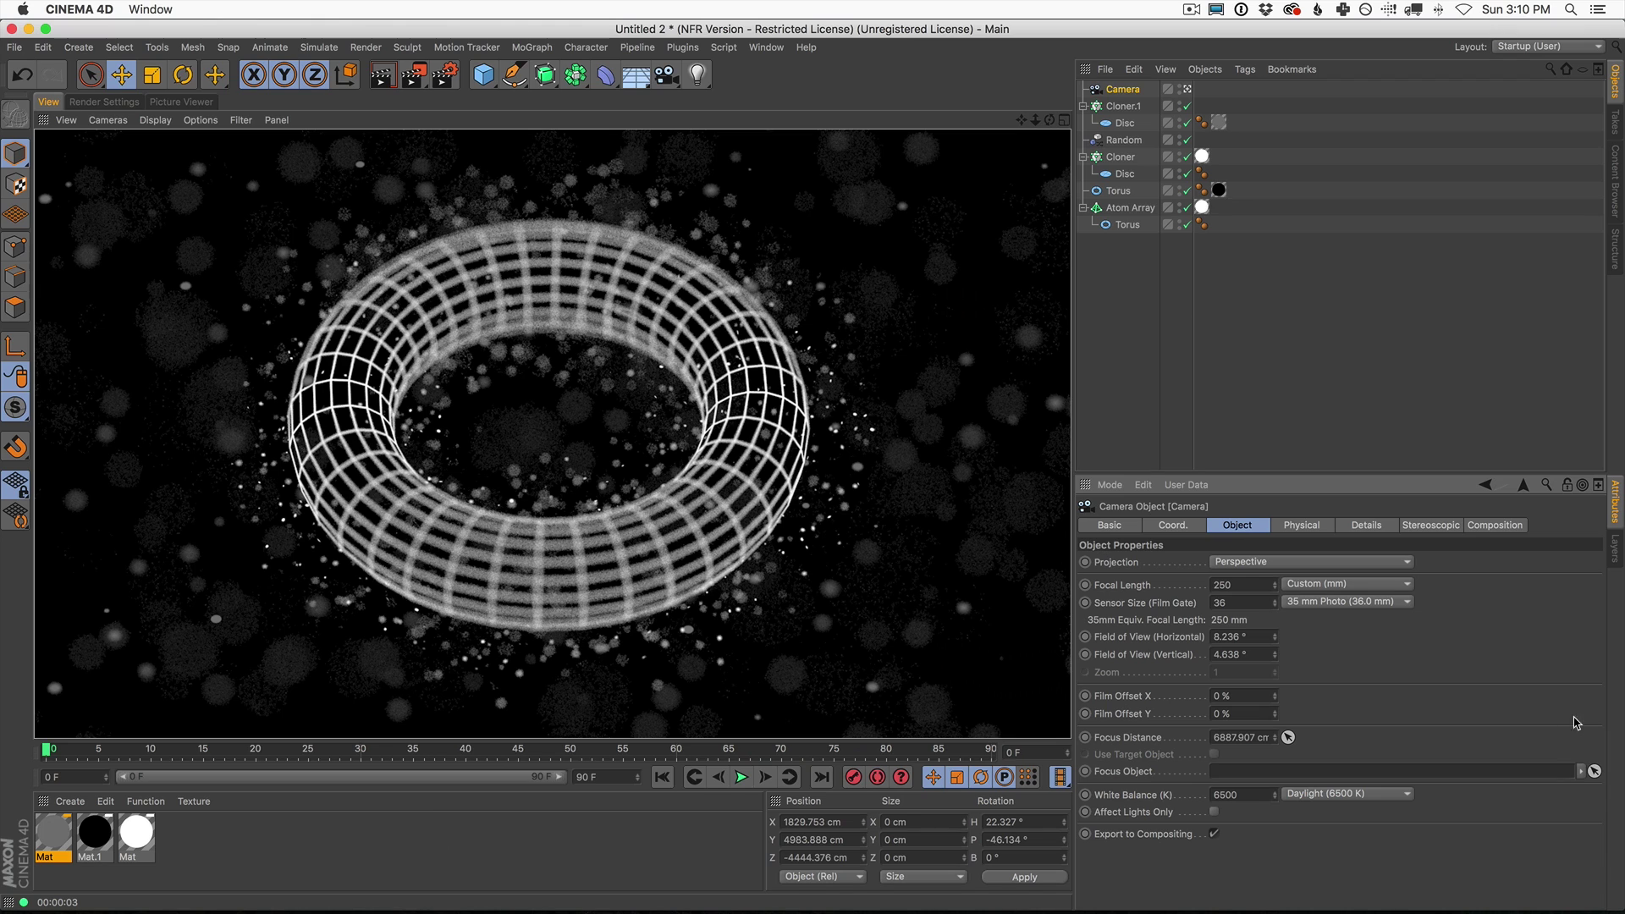
{"action": "left_click", "coordinate": [1303, 527]}
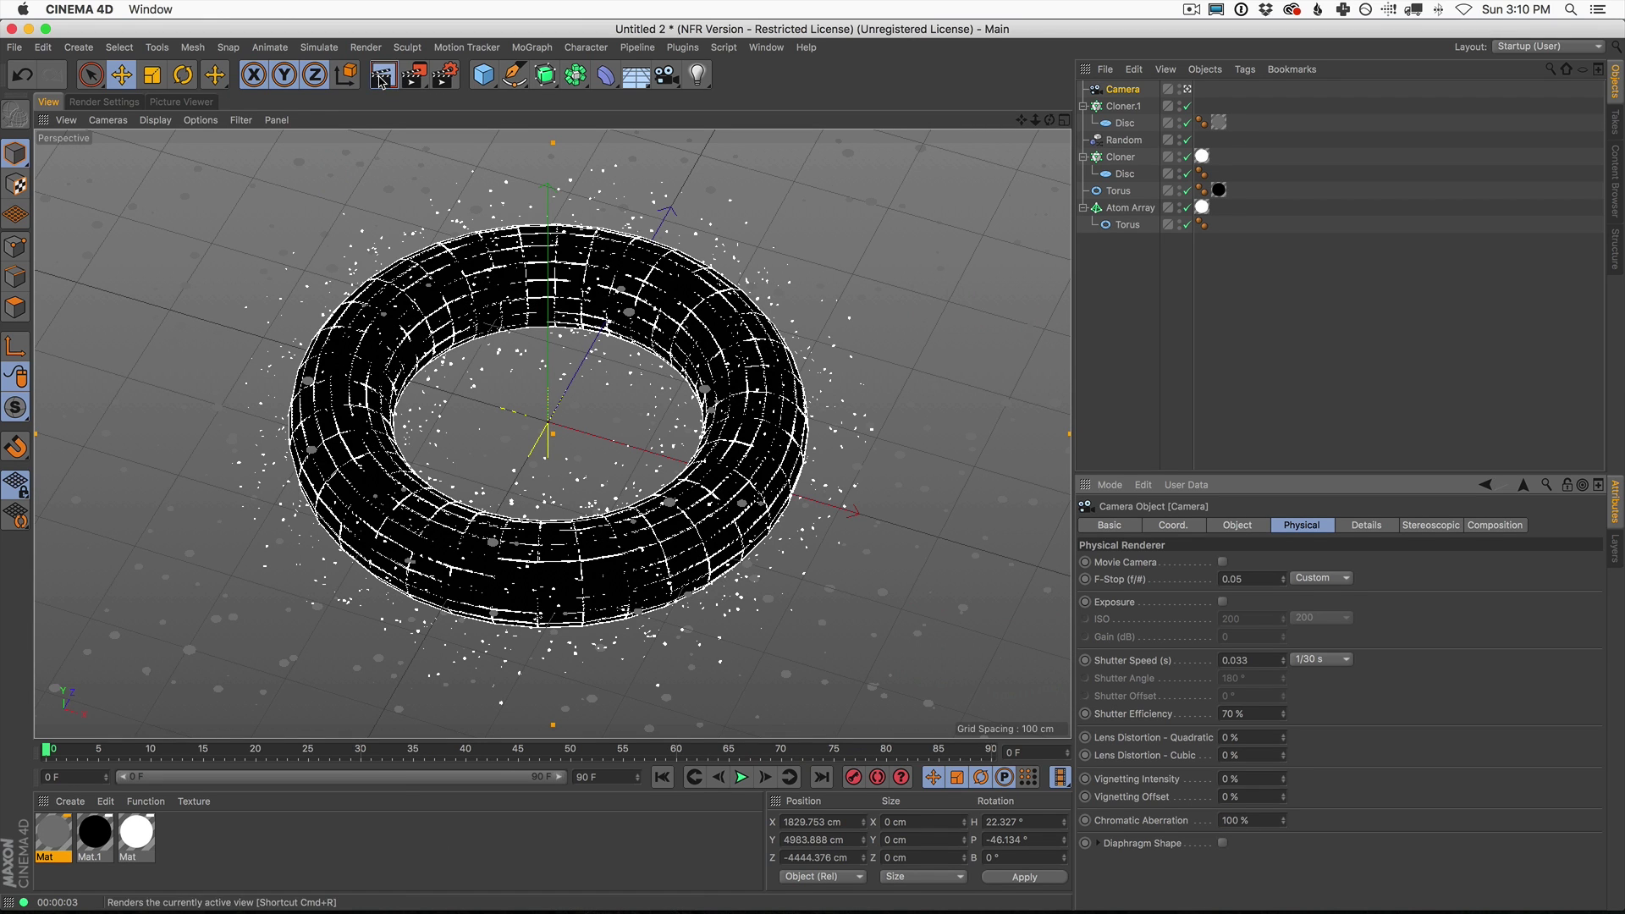
{"action": "left_click", "coordinate": [381, 82]}
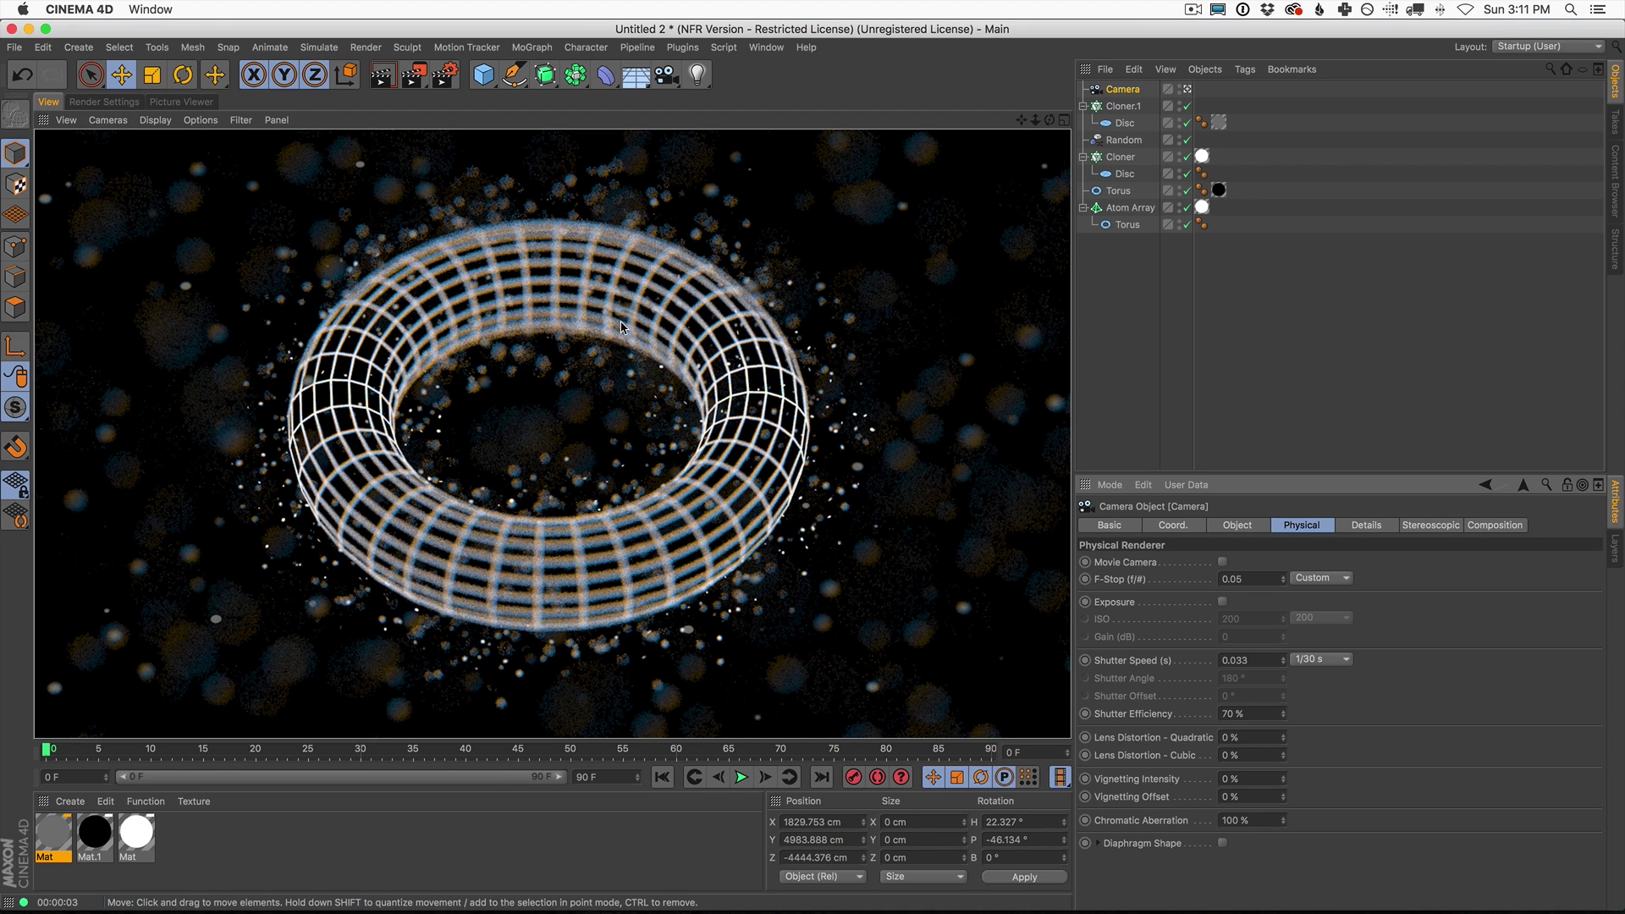
Step: Set the render output height to 1280 pixels to make a square frame
{"action": "left_click", "coordinate": [104, 102]}
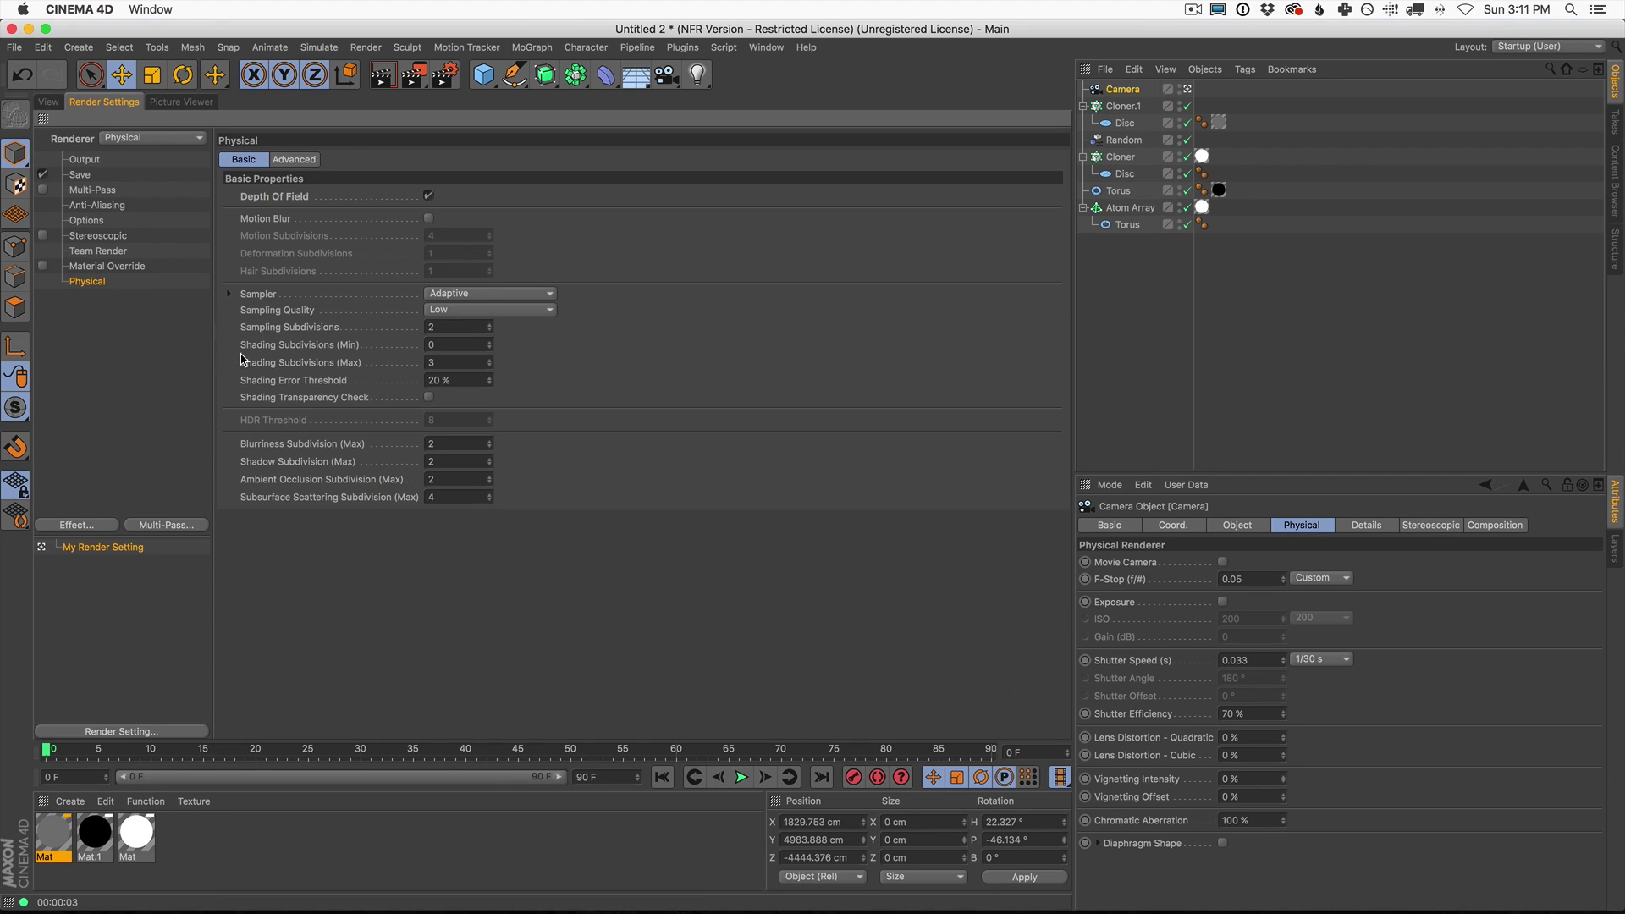
{"action": "left_click", "coordinate": [51, 103]}
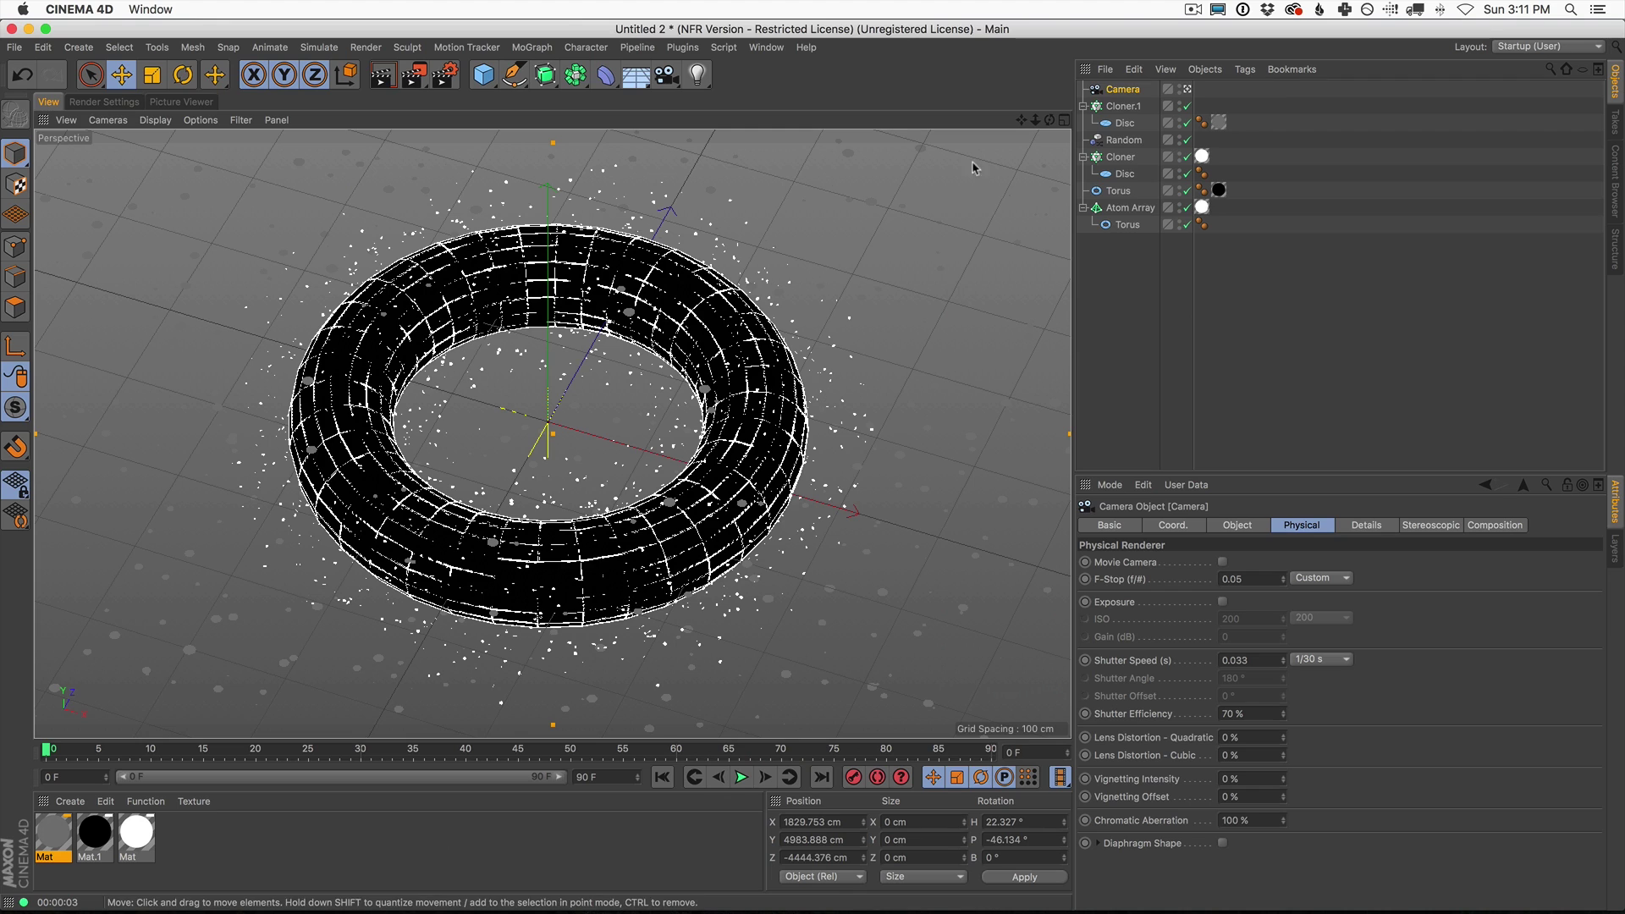
{"action": "left_click", "coordinate": [95, 105]}
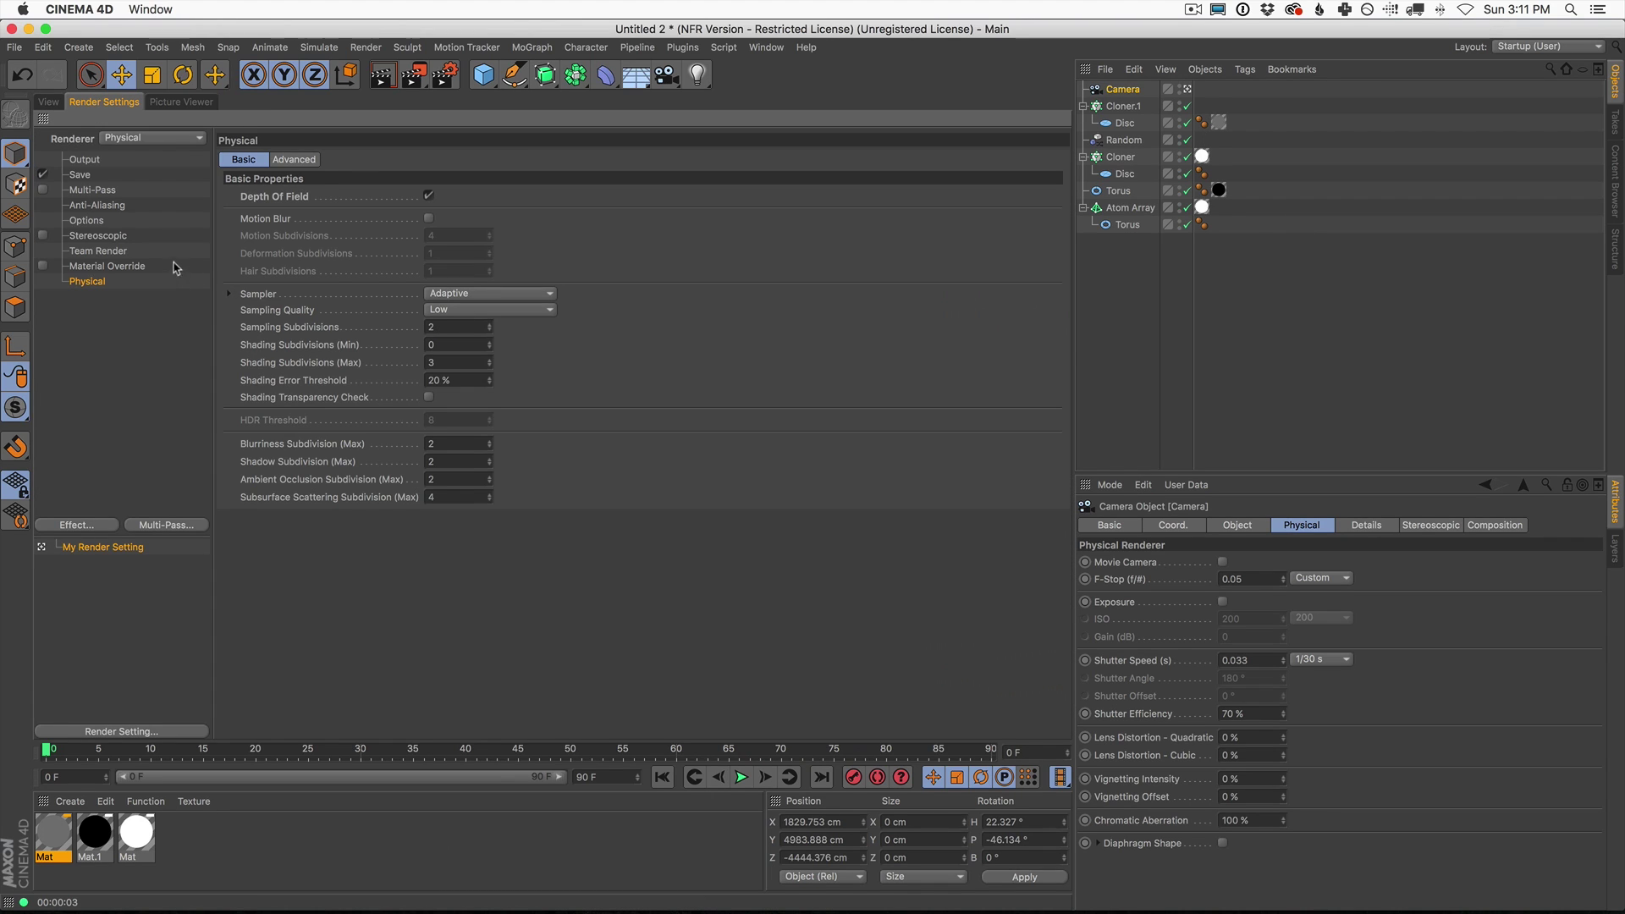
{"action": "left_click", "coordinate": [85, 160]}
{"action": "left_click", "coordinate": [336, 191]}
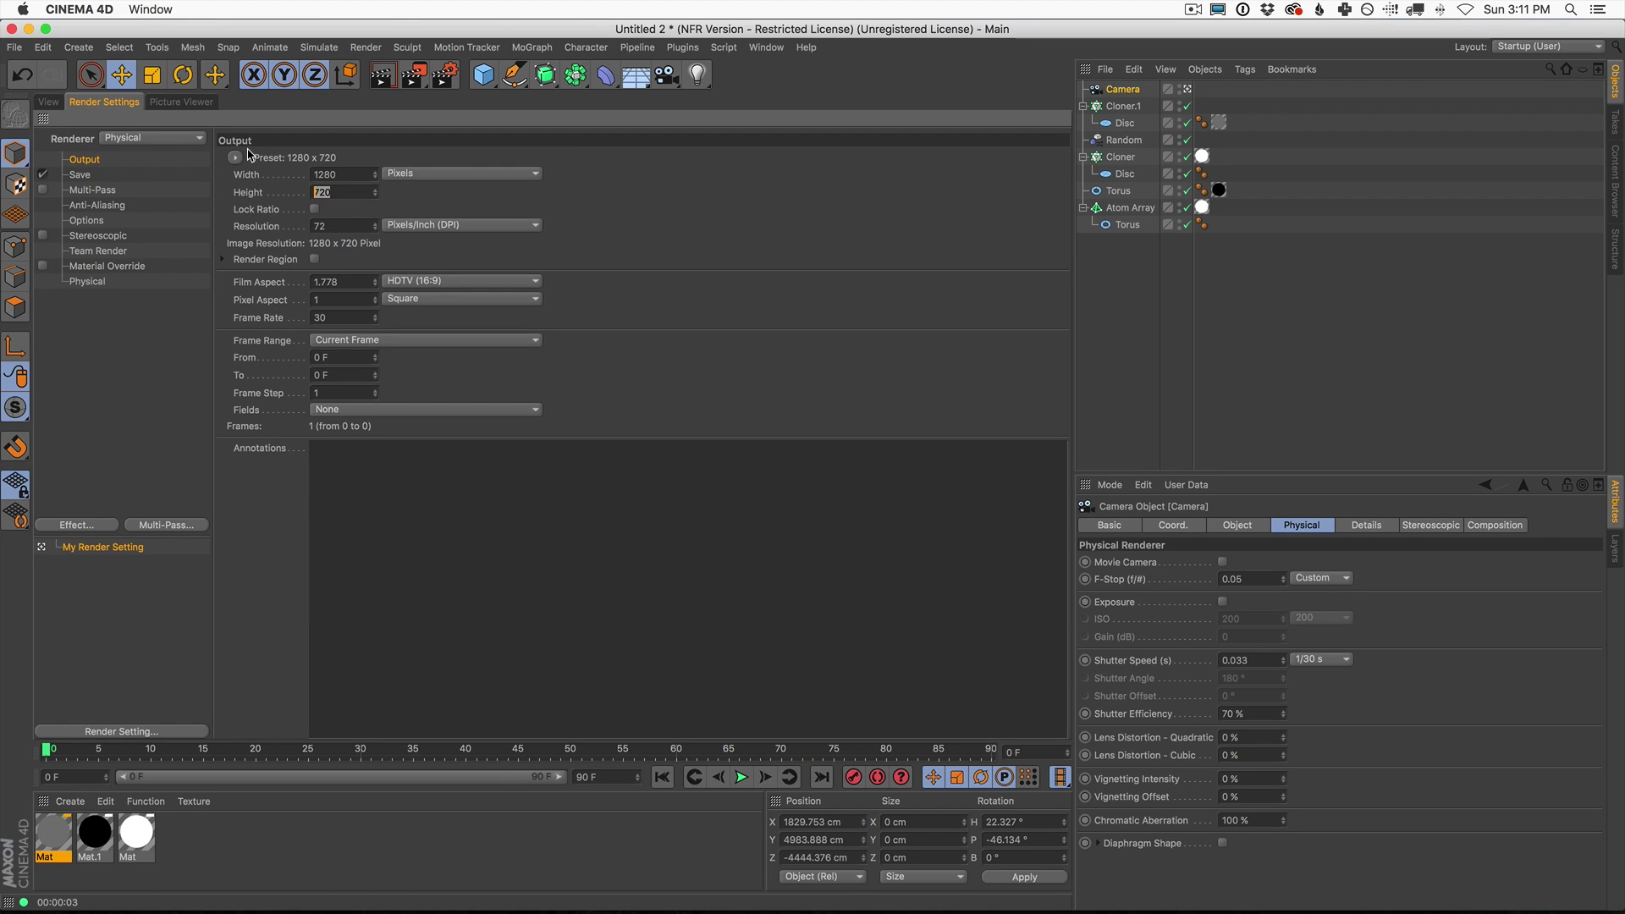
{"action": "type", "text": "1280"}
{"action": "key", "text": "Return"}
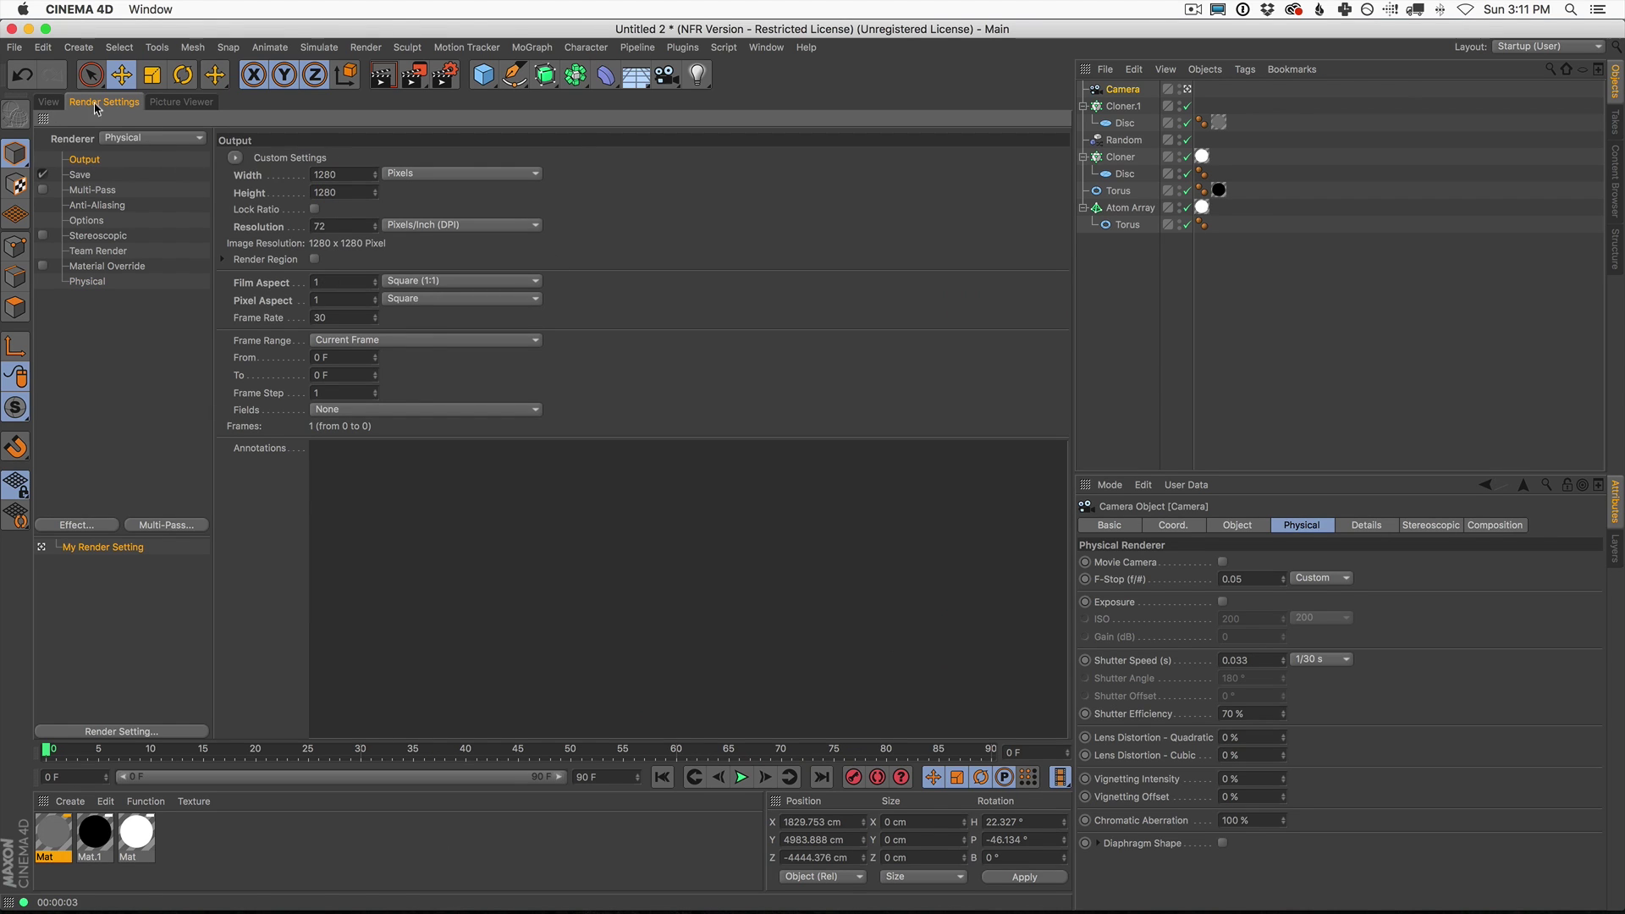
Step: Reframe the torus through the camera within the square frame and render the view
{"action": "left_click", "coordinate": [49, 101]}
{"action": "scroll", "coordinate": [621, 420], "scroll_direction": "up", "scroll_amount": 2}
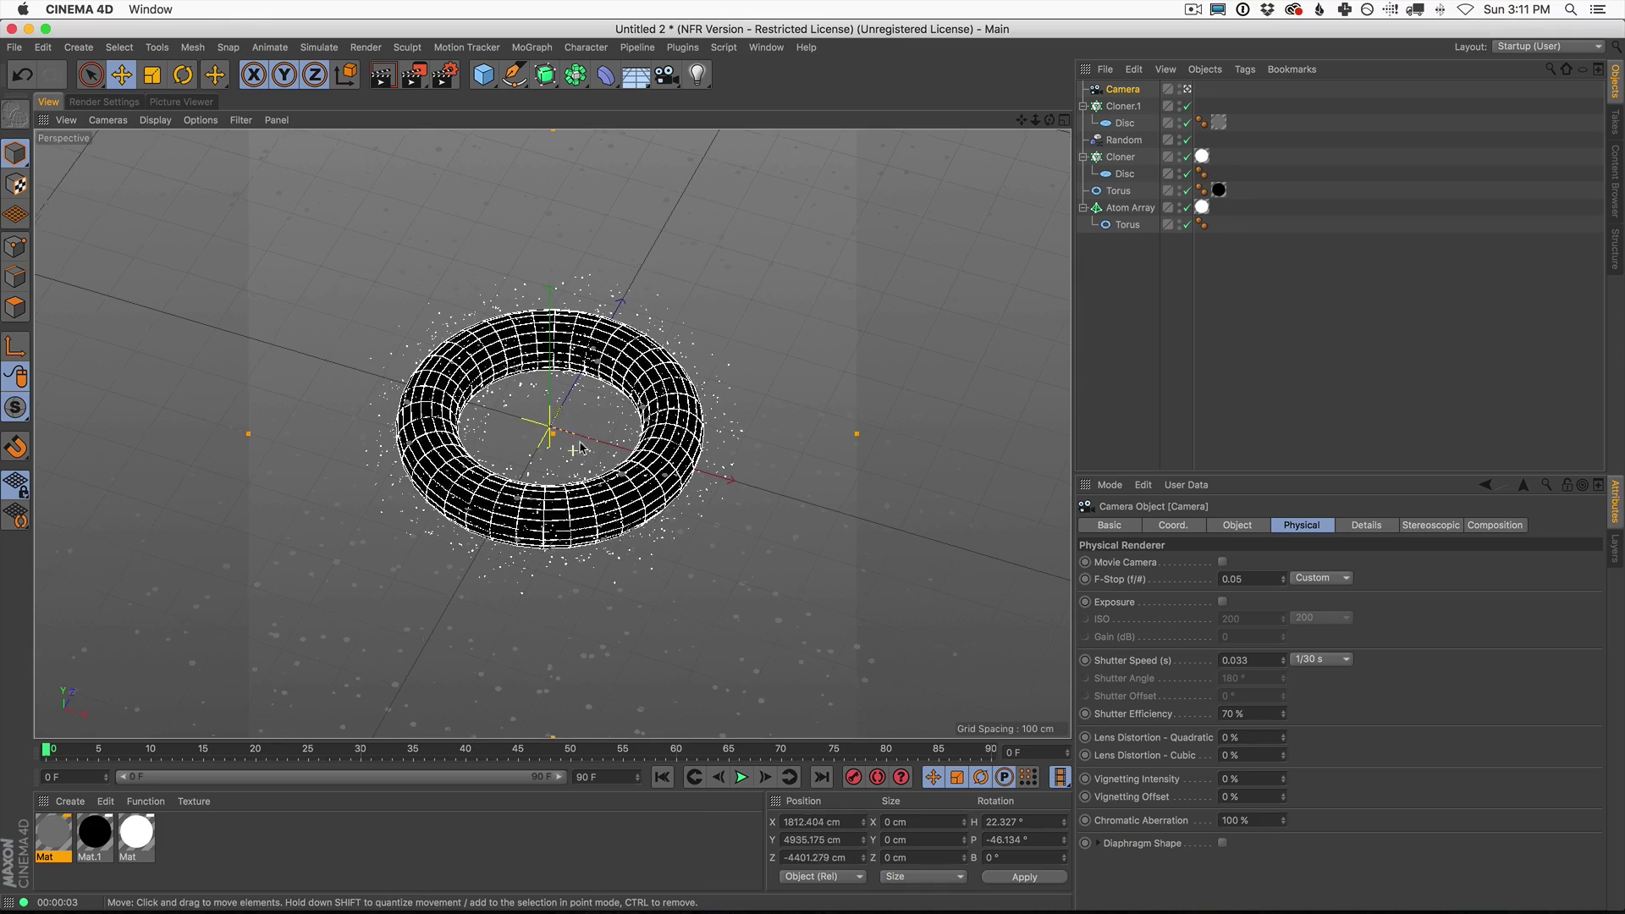
{"action": "right_click_drag", "start_coordinate": [620, 421], "coordinate": [633, 460], "text": "alt"}
{"action": "left_click_drag", "start_coordinate": [631, 461], "coordinate": [641, 463], "text": "alt"}
{"action": "middle_click_drag", "start_coordinate": [640, 463], "coordinate": [644, 474], "text": "alt"}
{"action": "right_click_drag", "start_coordinate": [645, 474], "coordinate": [641, 480], "text": "alt"}
{"action": "middle_click_drag", "start_coordinate": [641, 479], "coordinate": [647, 480], "text": "alt"}
{"action": "right_click_drag", "start_coordinate": [649, 482], "coordinate": [655, 476], "text": "alt"}
{"action": "left_click", "coordinate": [384, 75]}
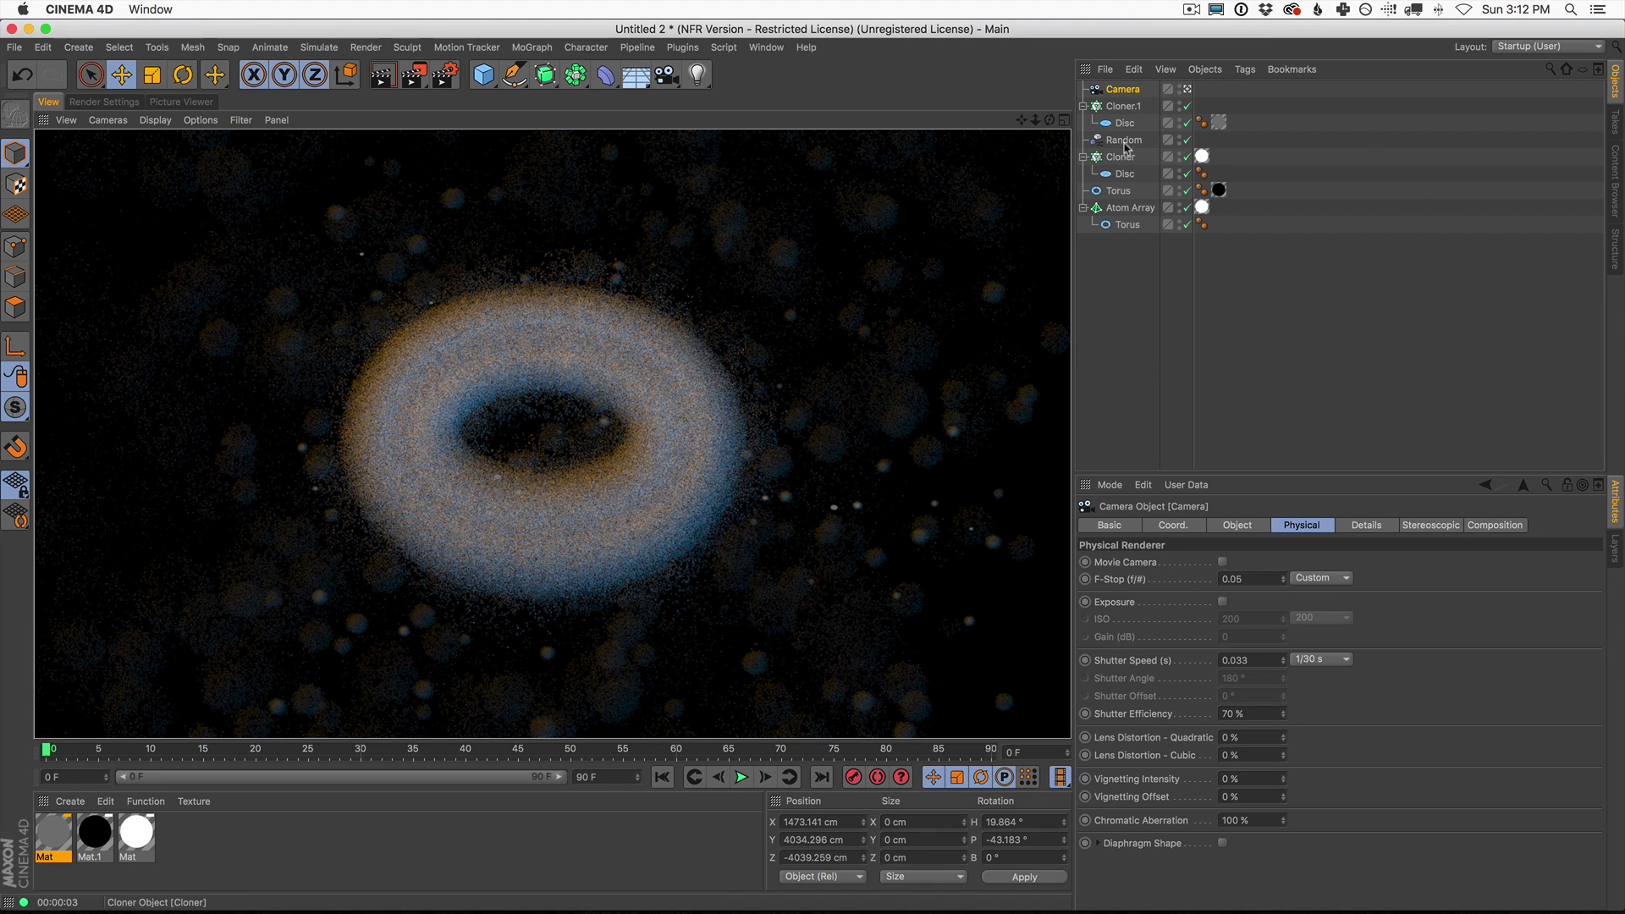
Step: Set the camera's focus distance to about 5858 cm by picking a point on the torus
{"action": "left_click", "coordinate": [1119, 95]}
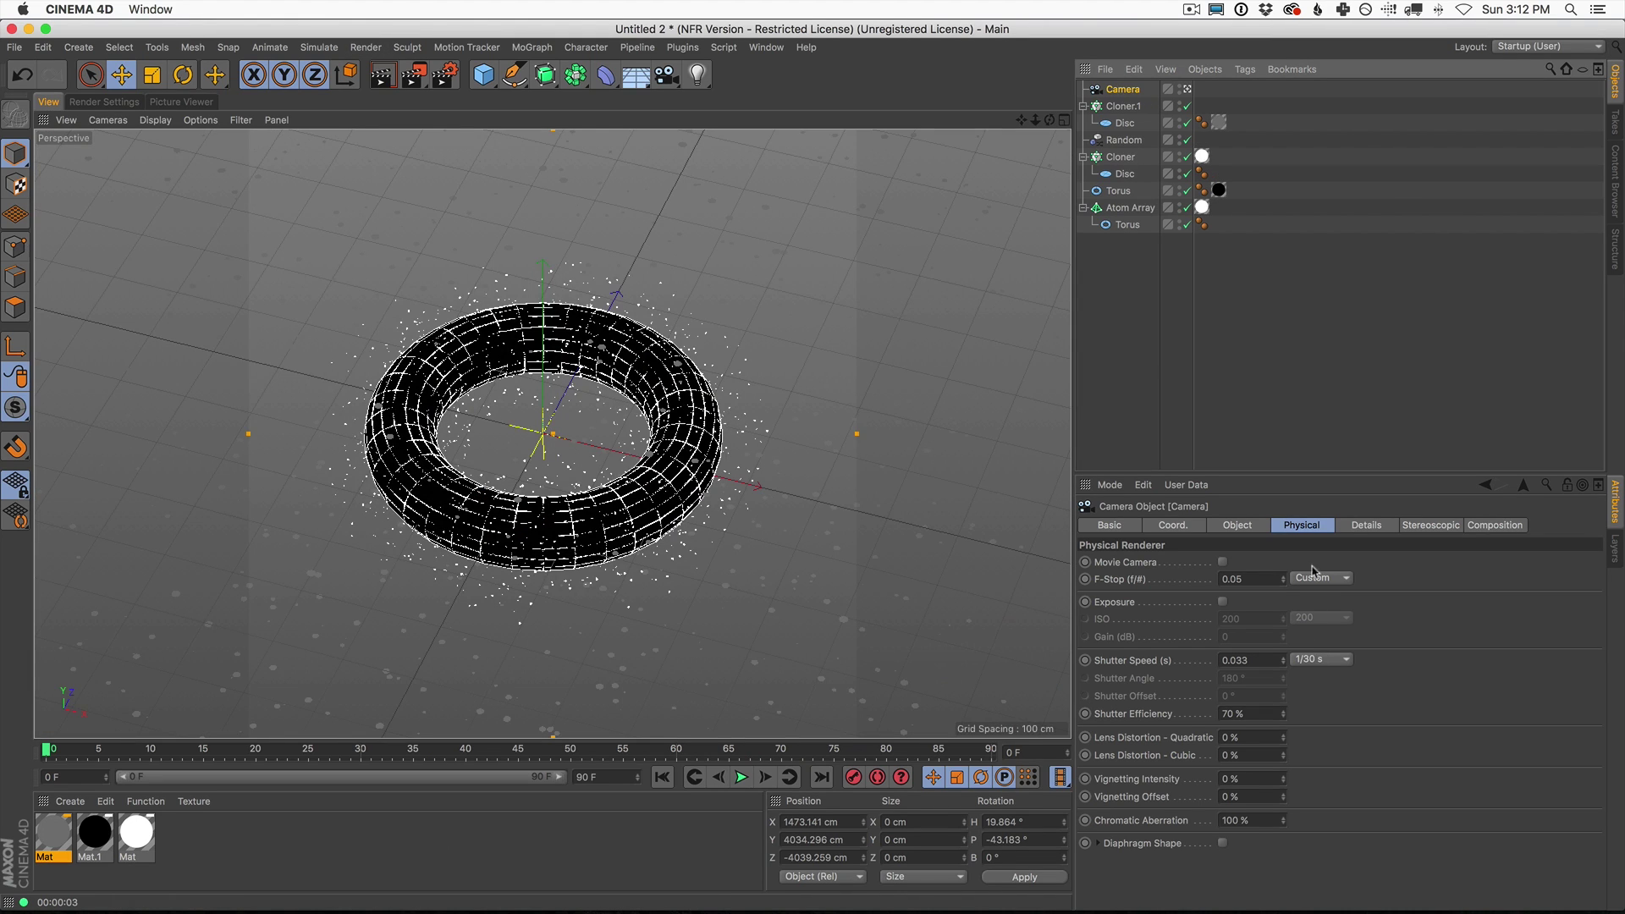
{"action": "left_click", "coordinate": [1244, 525]}
{"action": "left_click", "coordinate": [1289, 738]}
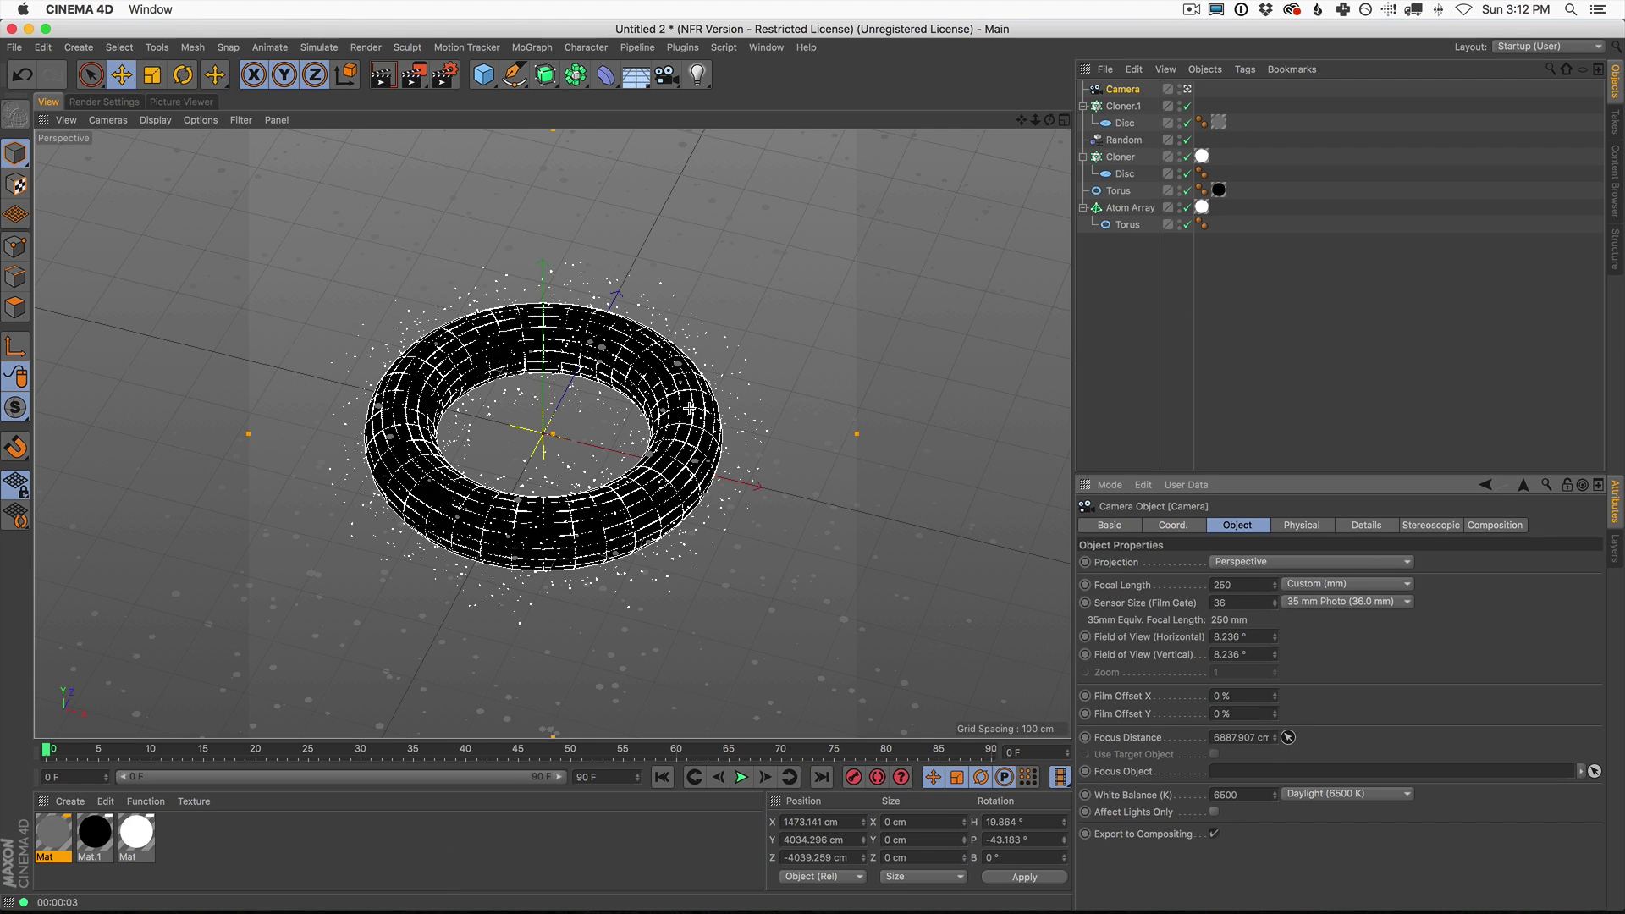
{"action": "left_click", "coordinate": [690, 407]}
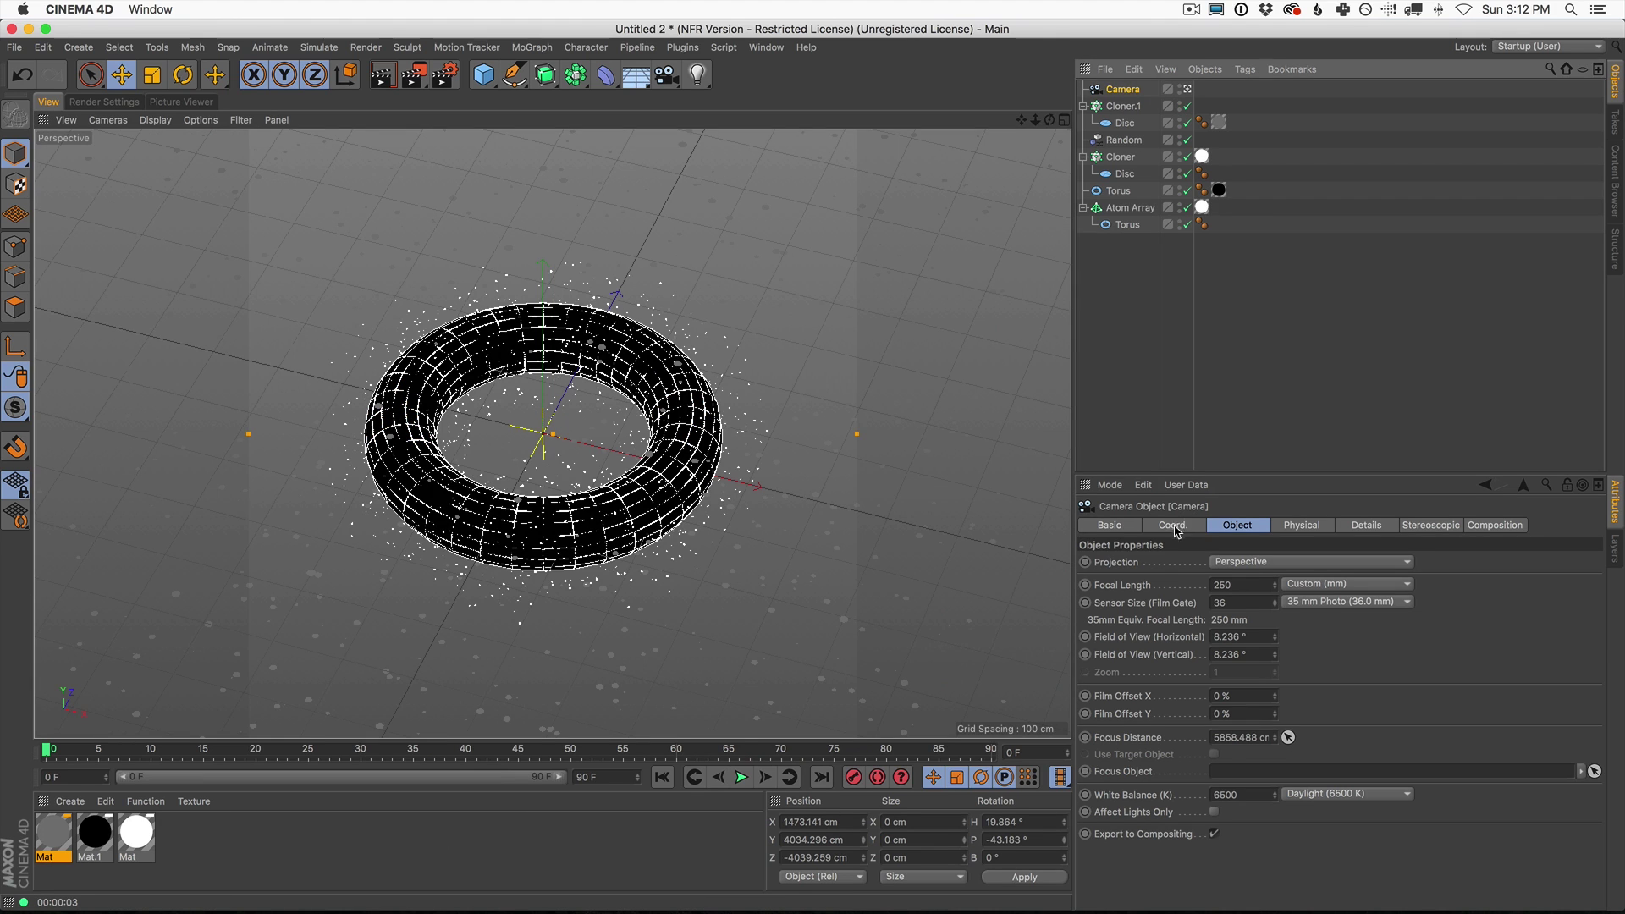
Step: Bank the camera to -12° and render the scene to the Picture Viewer
{"action": "left_click", "coordinate": [1173, 525]}
{"action": "left_click_drag", "start_coordinate": [1415, 608], "coordinate": [818, 363]}
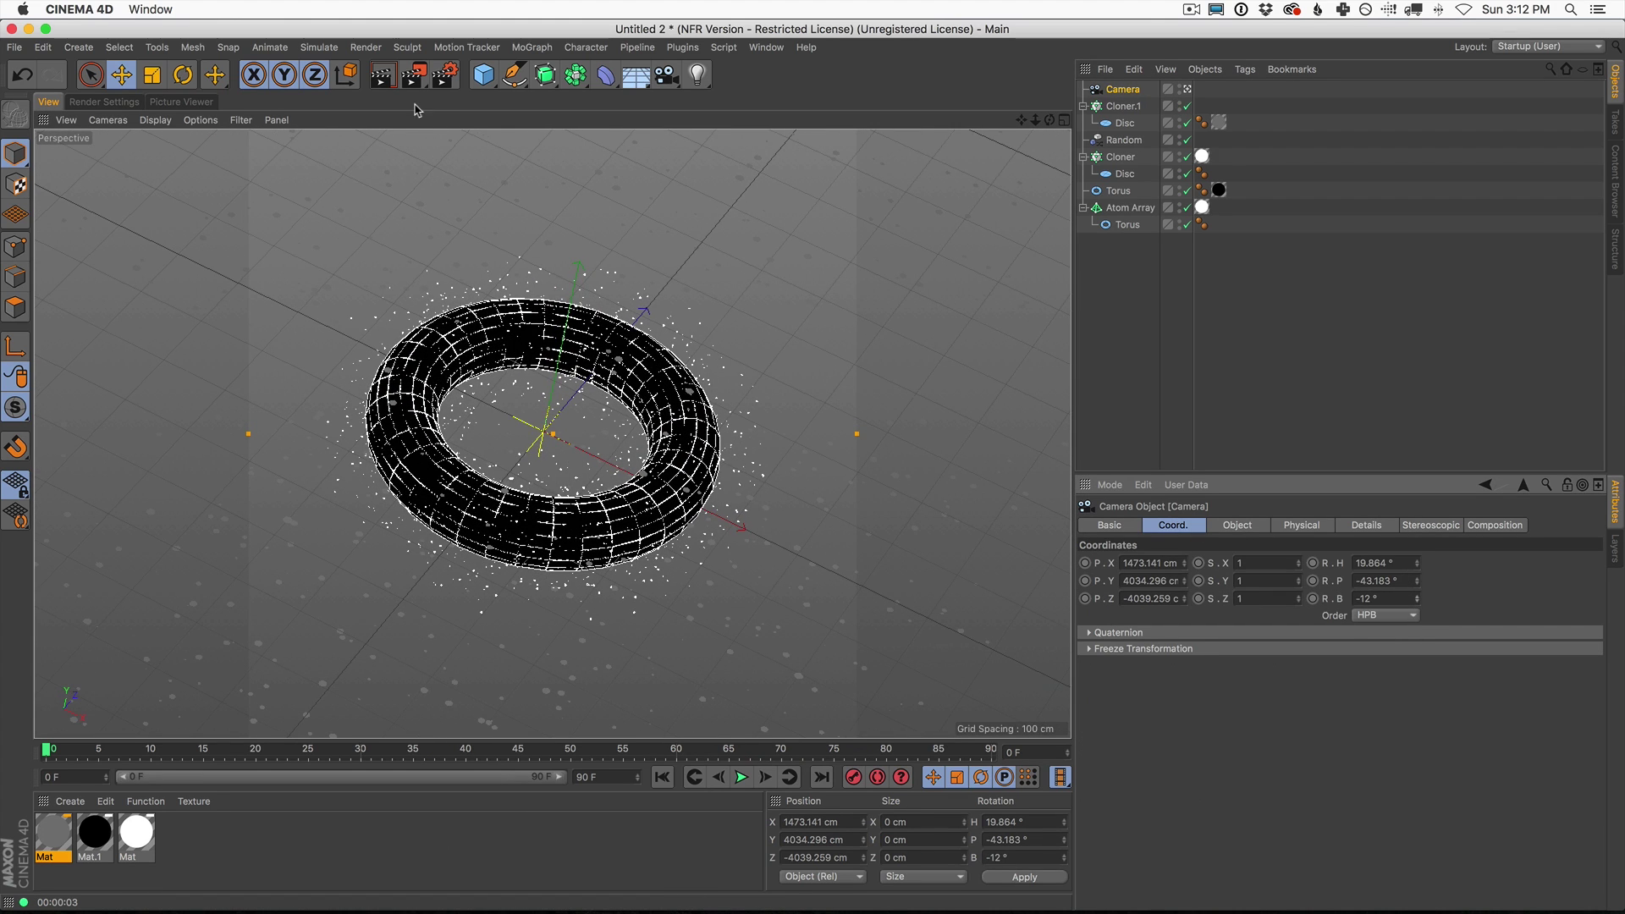
{"action": "left_click", "coordinate": [415, 76]}
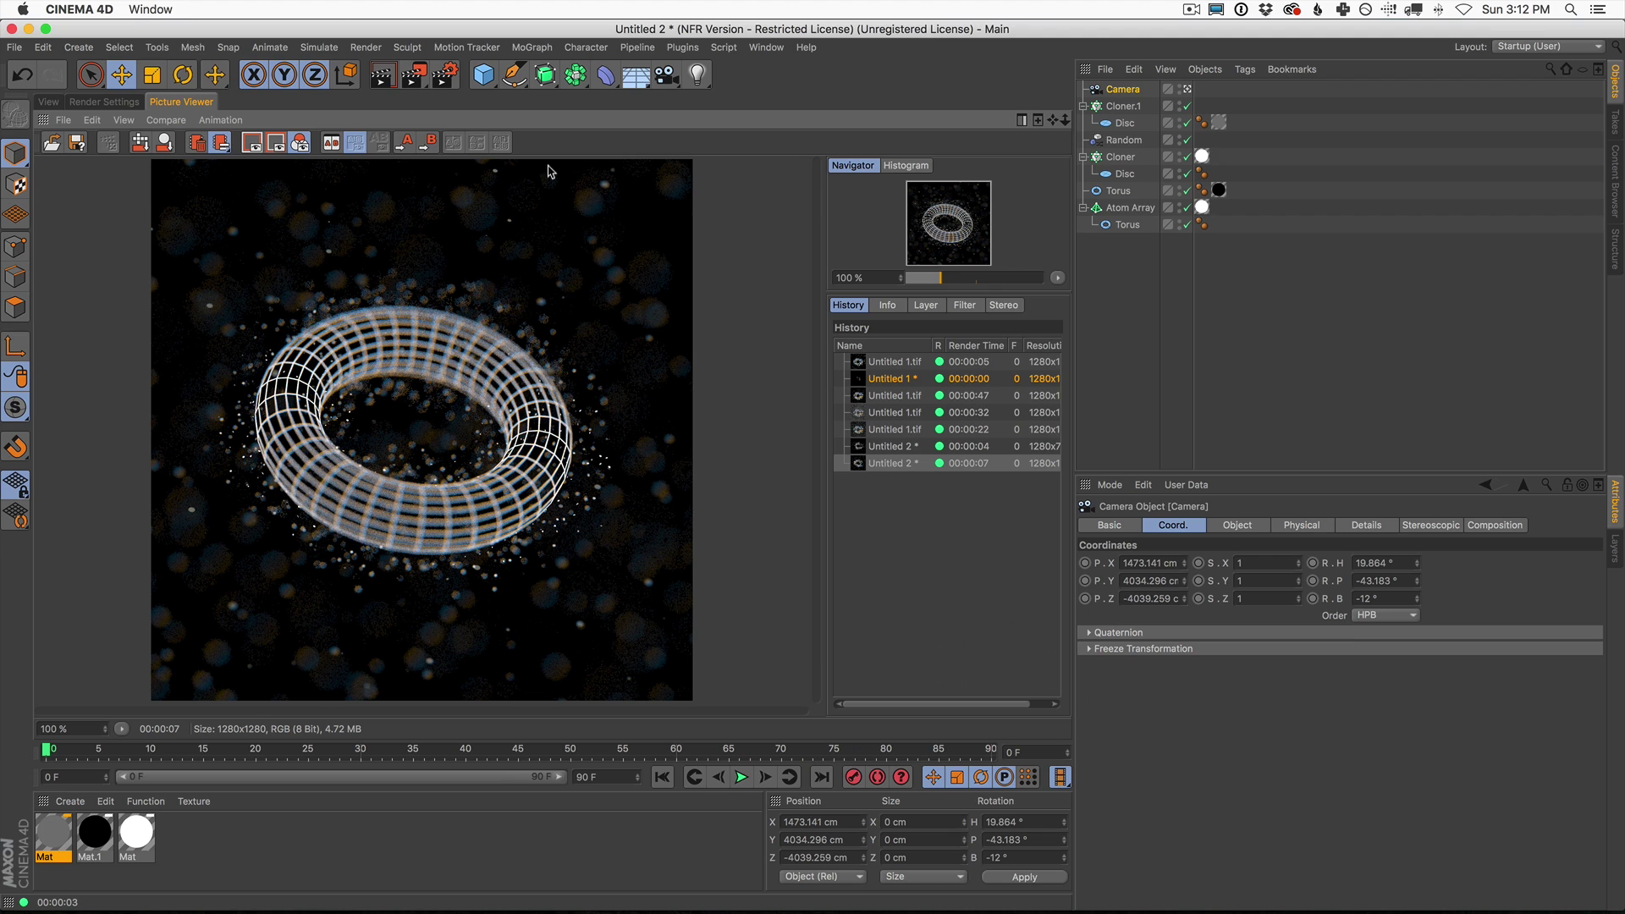
Step: Set the outer radius of the disc inside Cloner.1 to 5 cm
{"action": "left_click", "coordinate": [61, 106]}
{"action": "left_click", "coordinate": [1125, 123]}
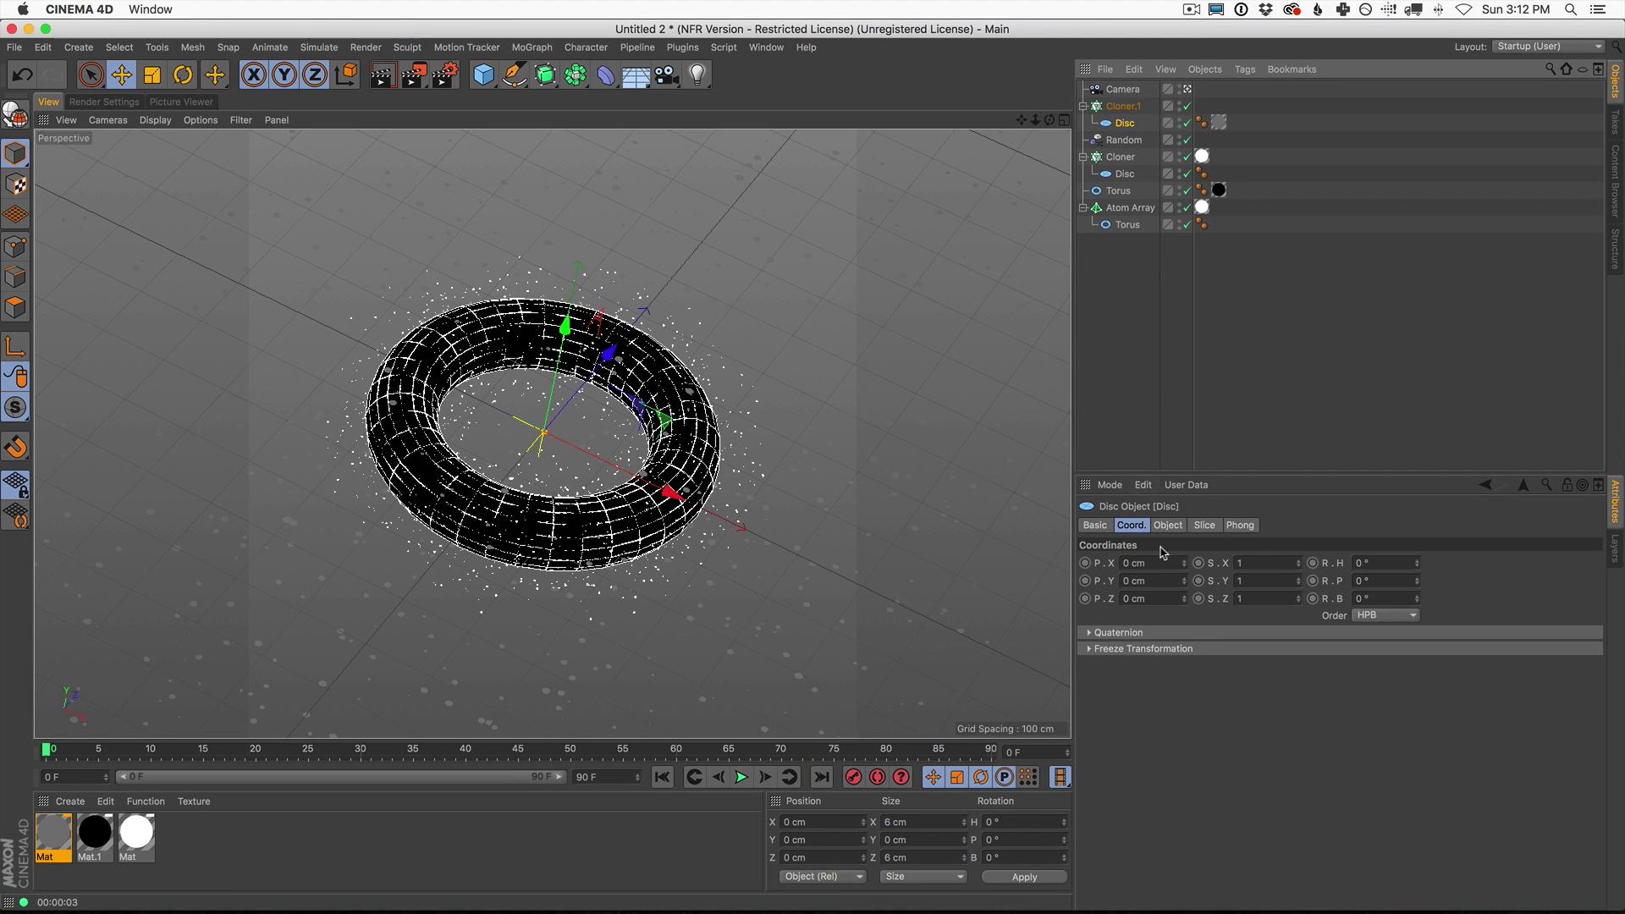
{"action": "left_click", "coordinate": [1167, 525]}
{"action": "left_click", "coordinate": [1216, 581]}
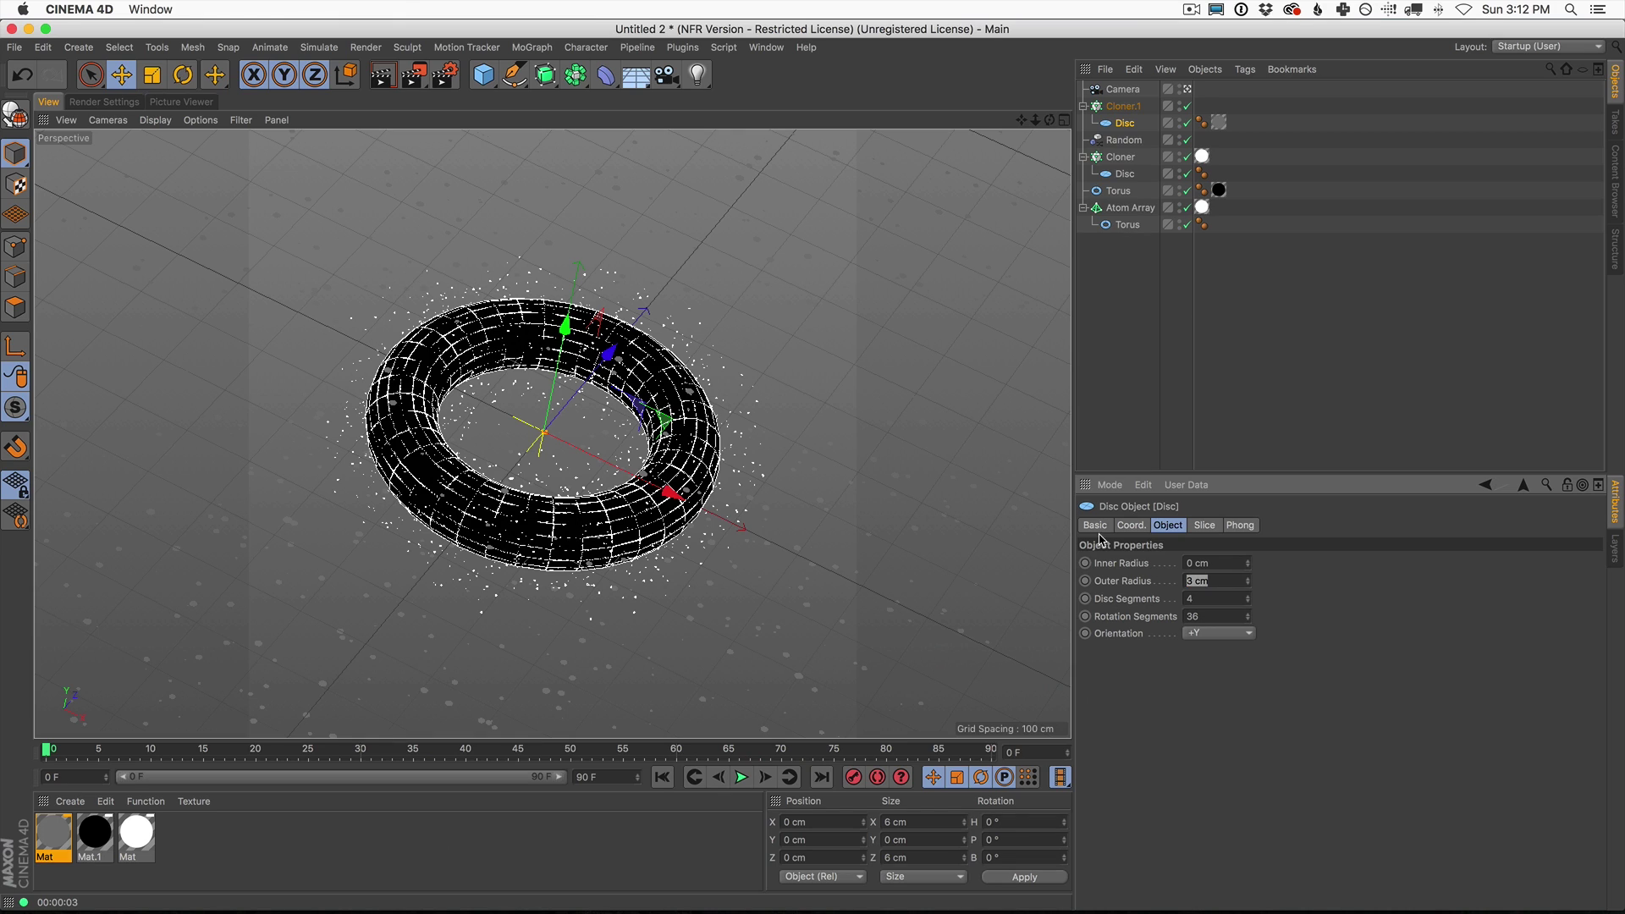
{"action": "type", "text": "4"}
{"action": "key", "text": "Return"}
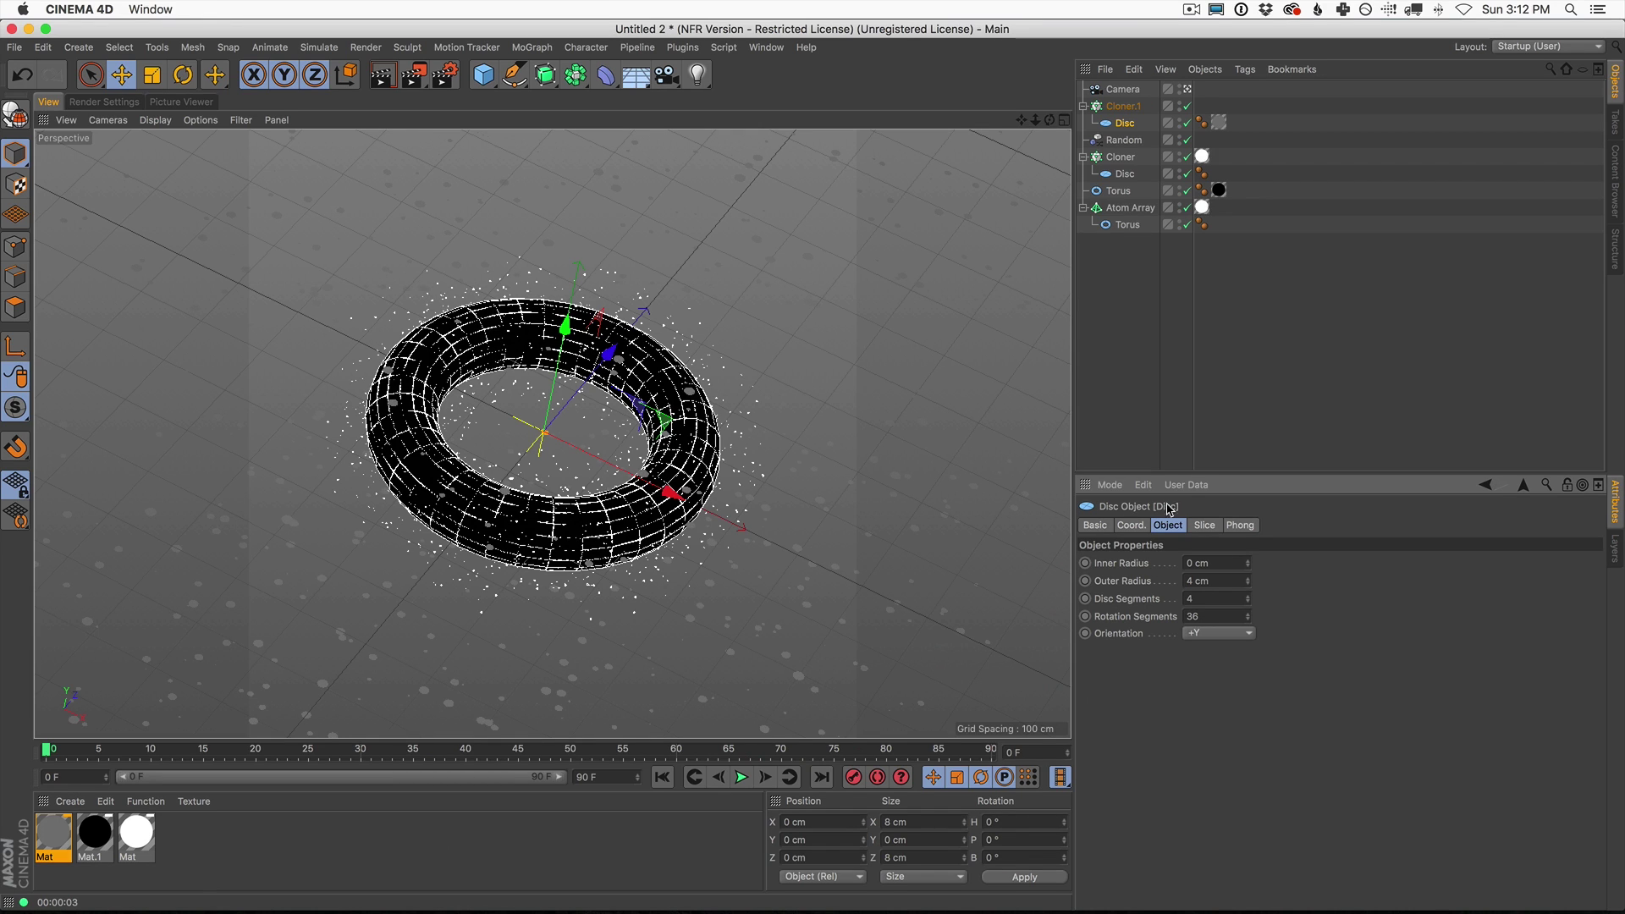
{"action": "left_click", "coordinate": [1217, 581]}
{"action": "type", "text": "5"}
{"action": "key", "text": "Return"}
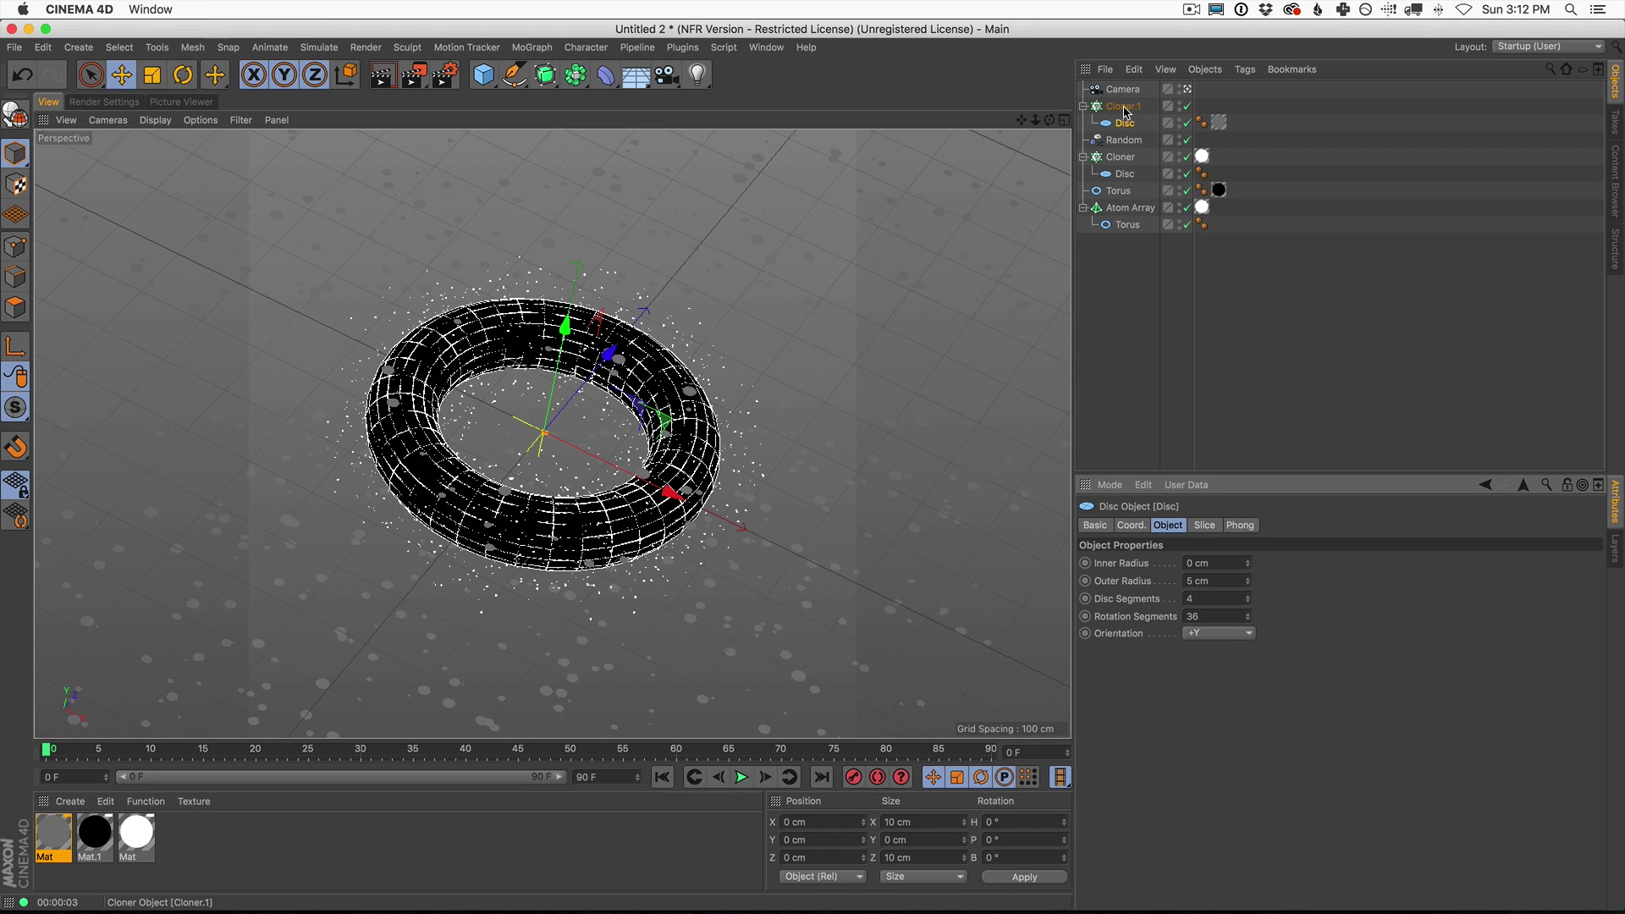
Step: Enable rotation on the Random effector and set it to 107° heading, 219° pitch and 626° bank
{"action": "left_click", "coordinate": [1125, 140]}
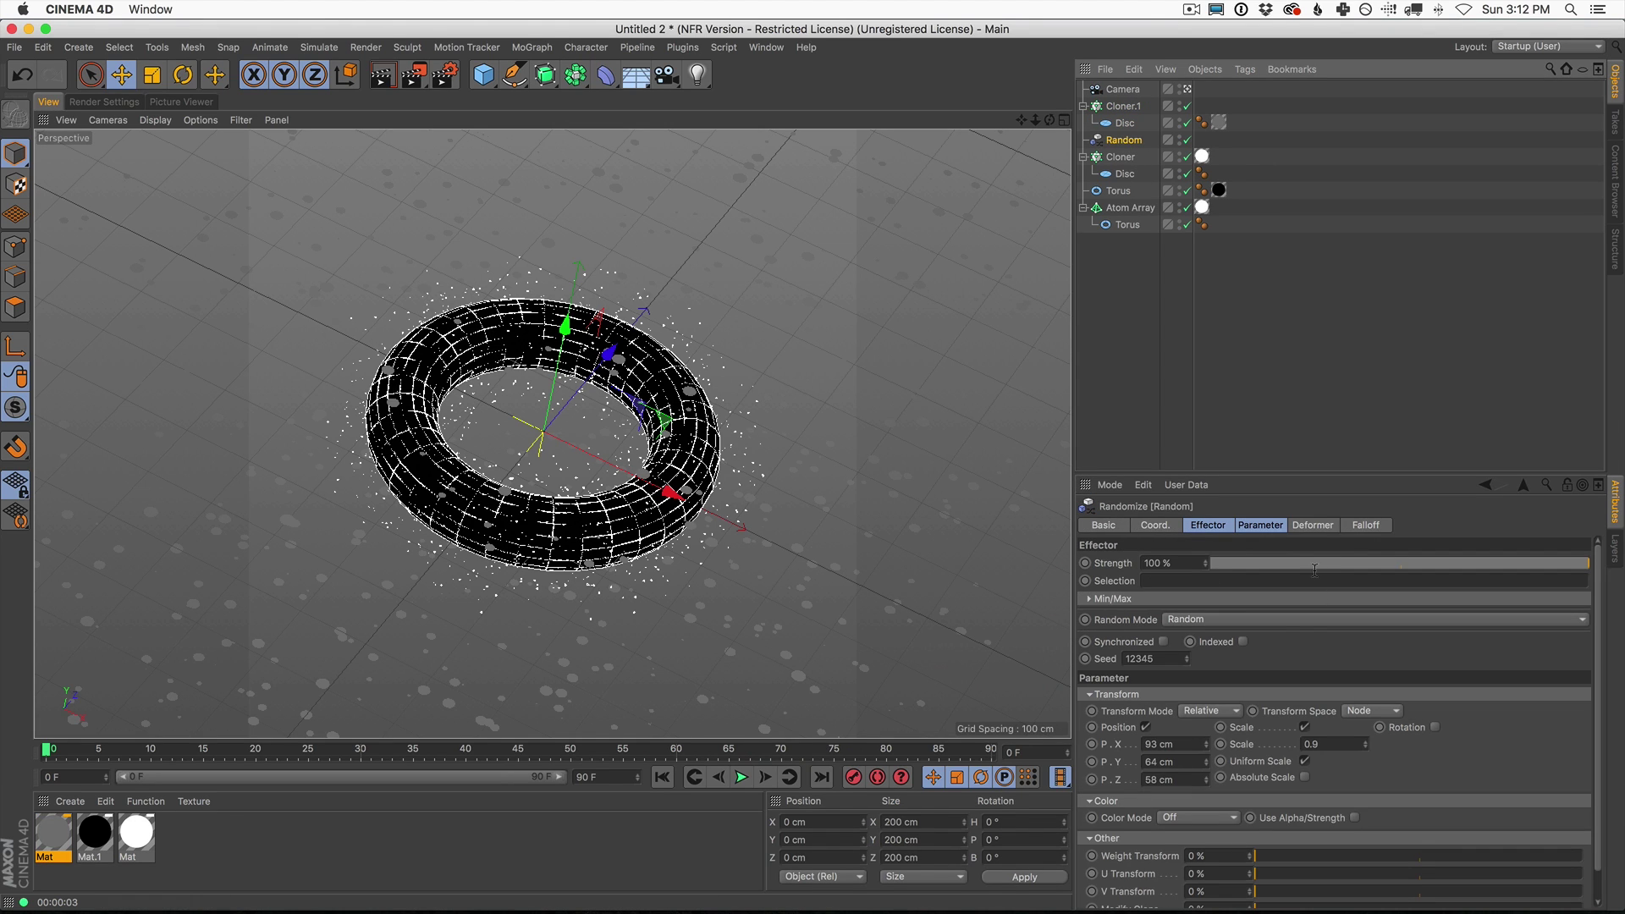
{"action": "left_click", "coordinate": [1435, 727]}
{"action": "left_click_drag", "start_coordinate": [1501, 748], "coordinate": [1499, 660]}
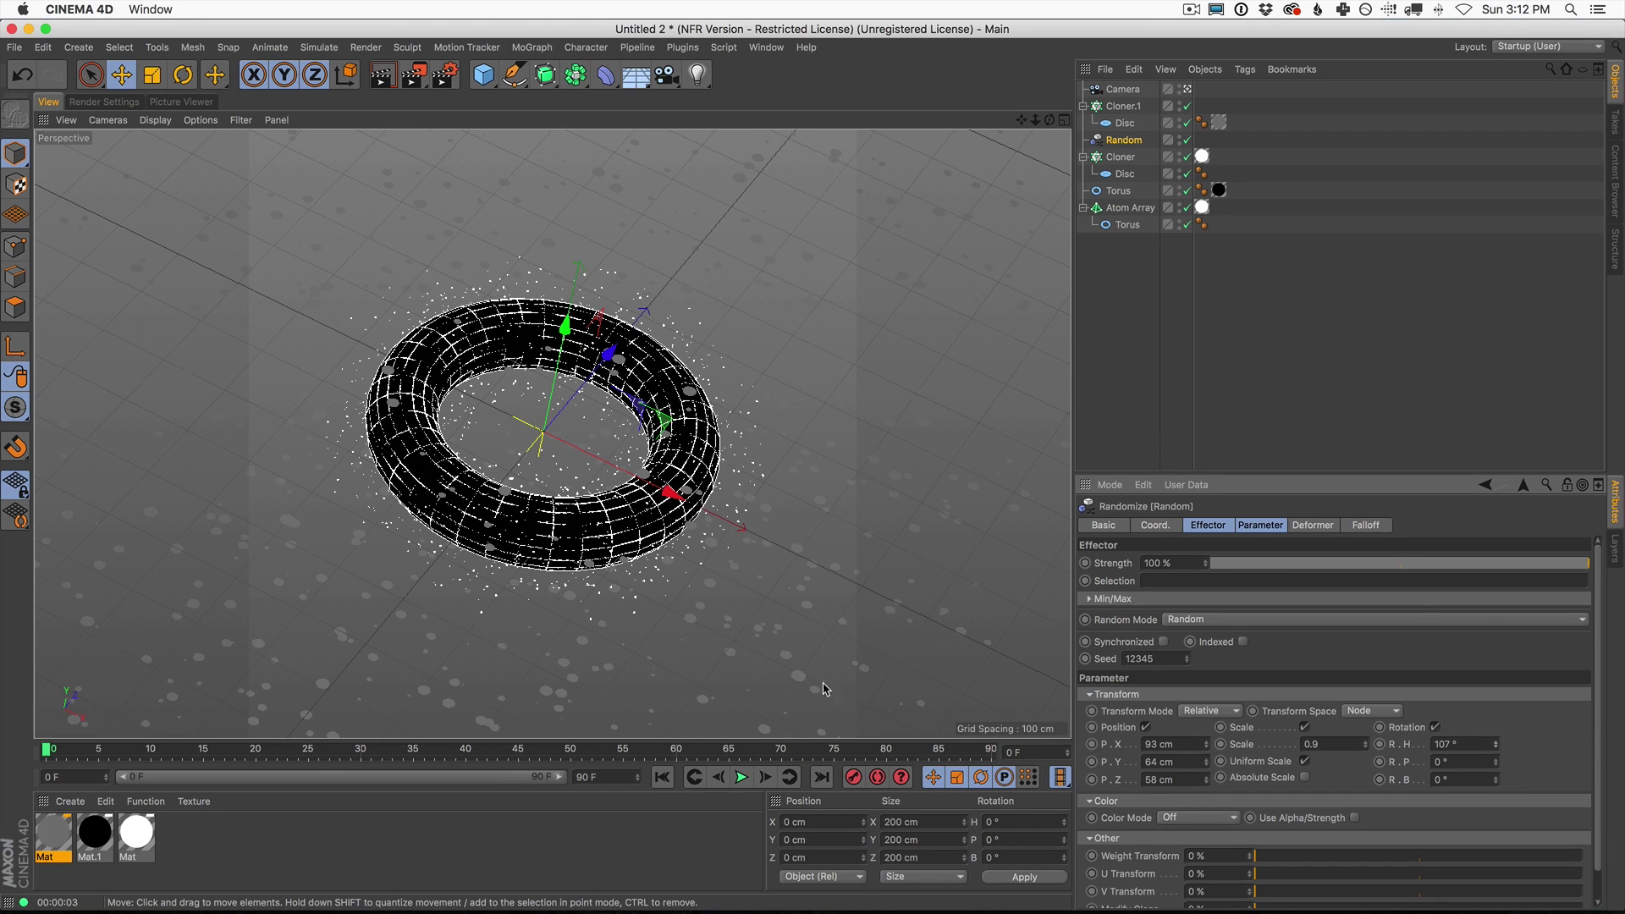
{"action": "left_click_drag", "start_coordinate": [1497, 764], "coordinate": [1491, 565]}
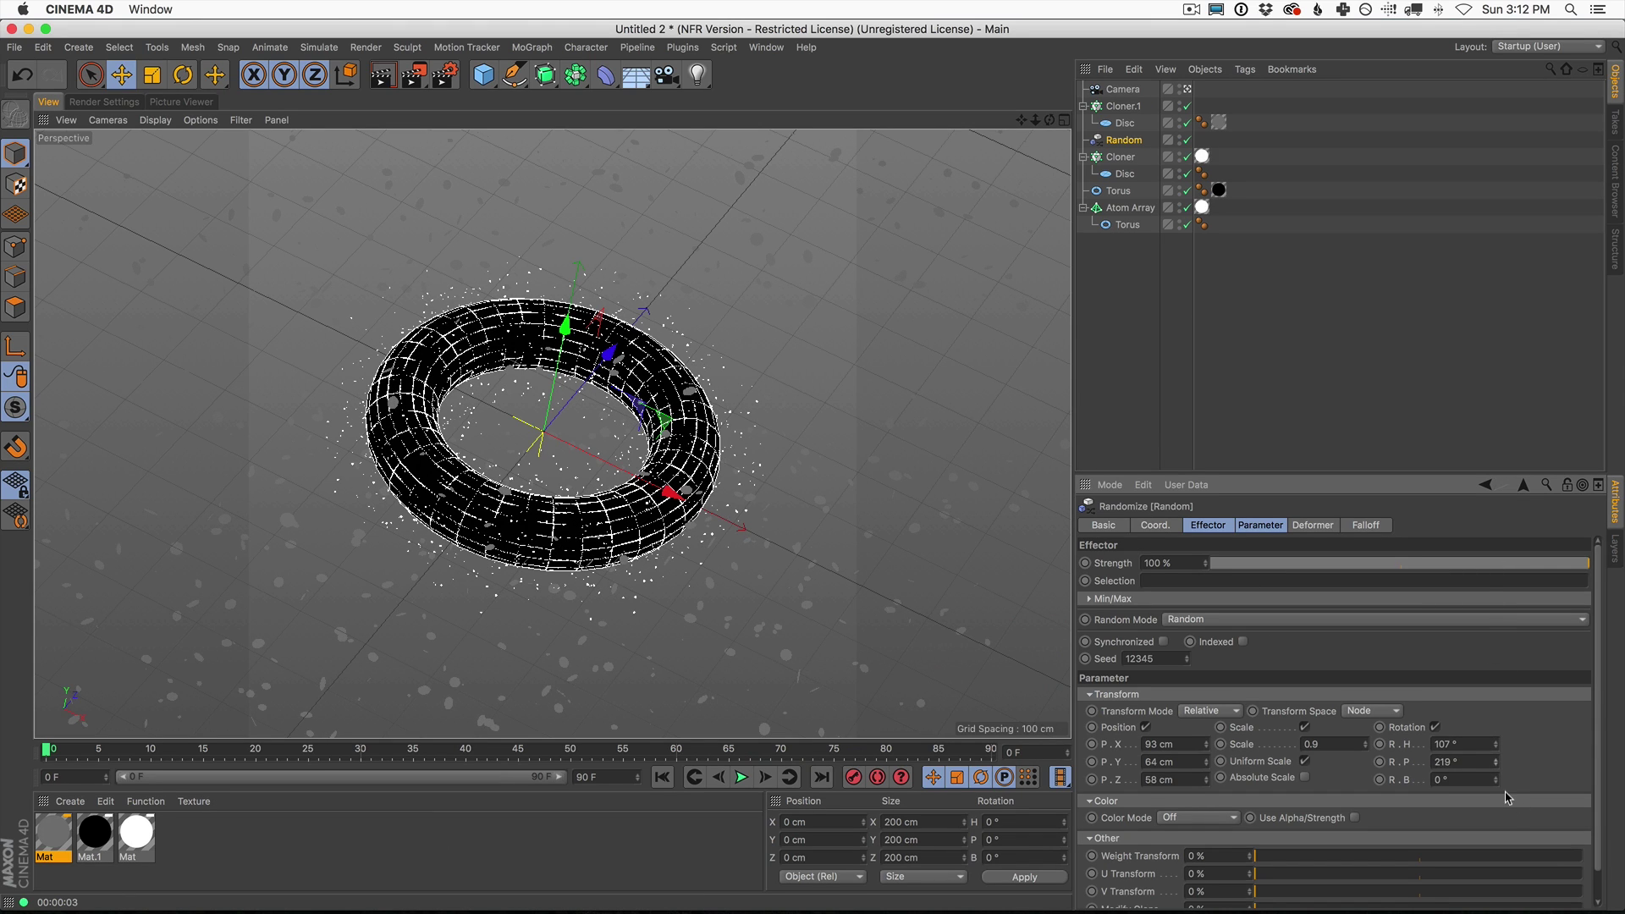
{"action": "left_click_drag", "start_coordinate": [1496, 784], "coordinate": [1524, 610]}
{"action": "left_click_drag", "start_coordinate": [1497, 793], "coordinate": [1524, 258]}
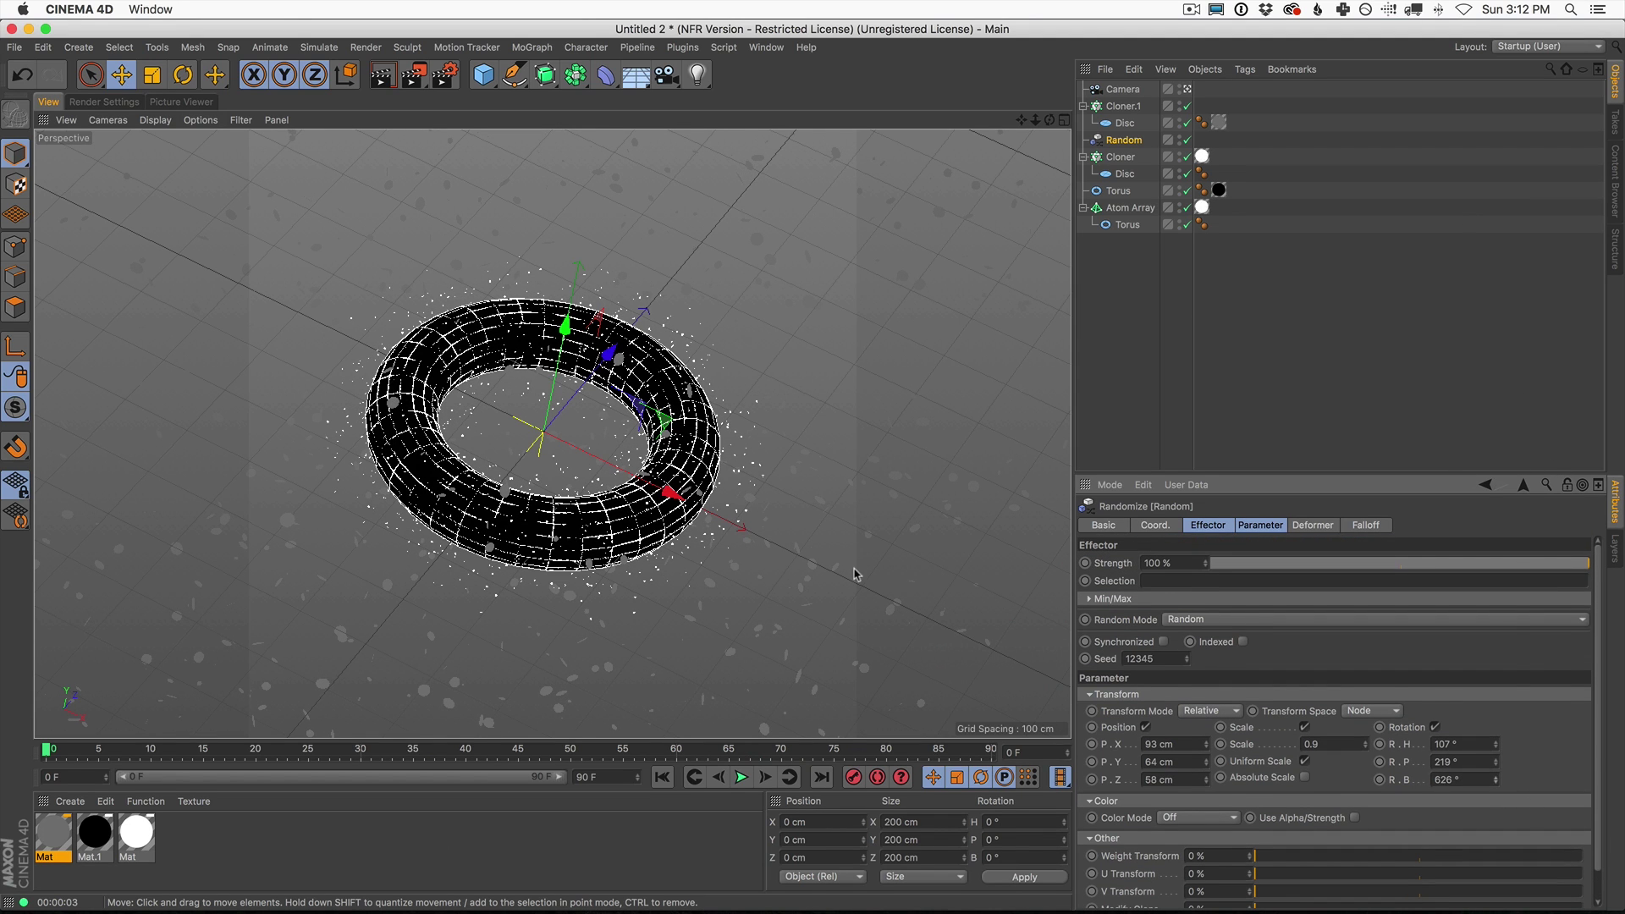
Step: Set the grid count of Cloner.1 to 16 × 16 × 16
{"action": "left_click", "coordinate": [1125, 109]}
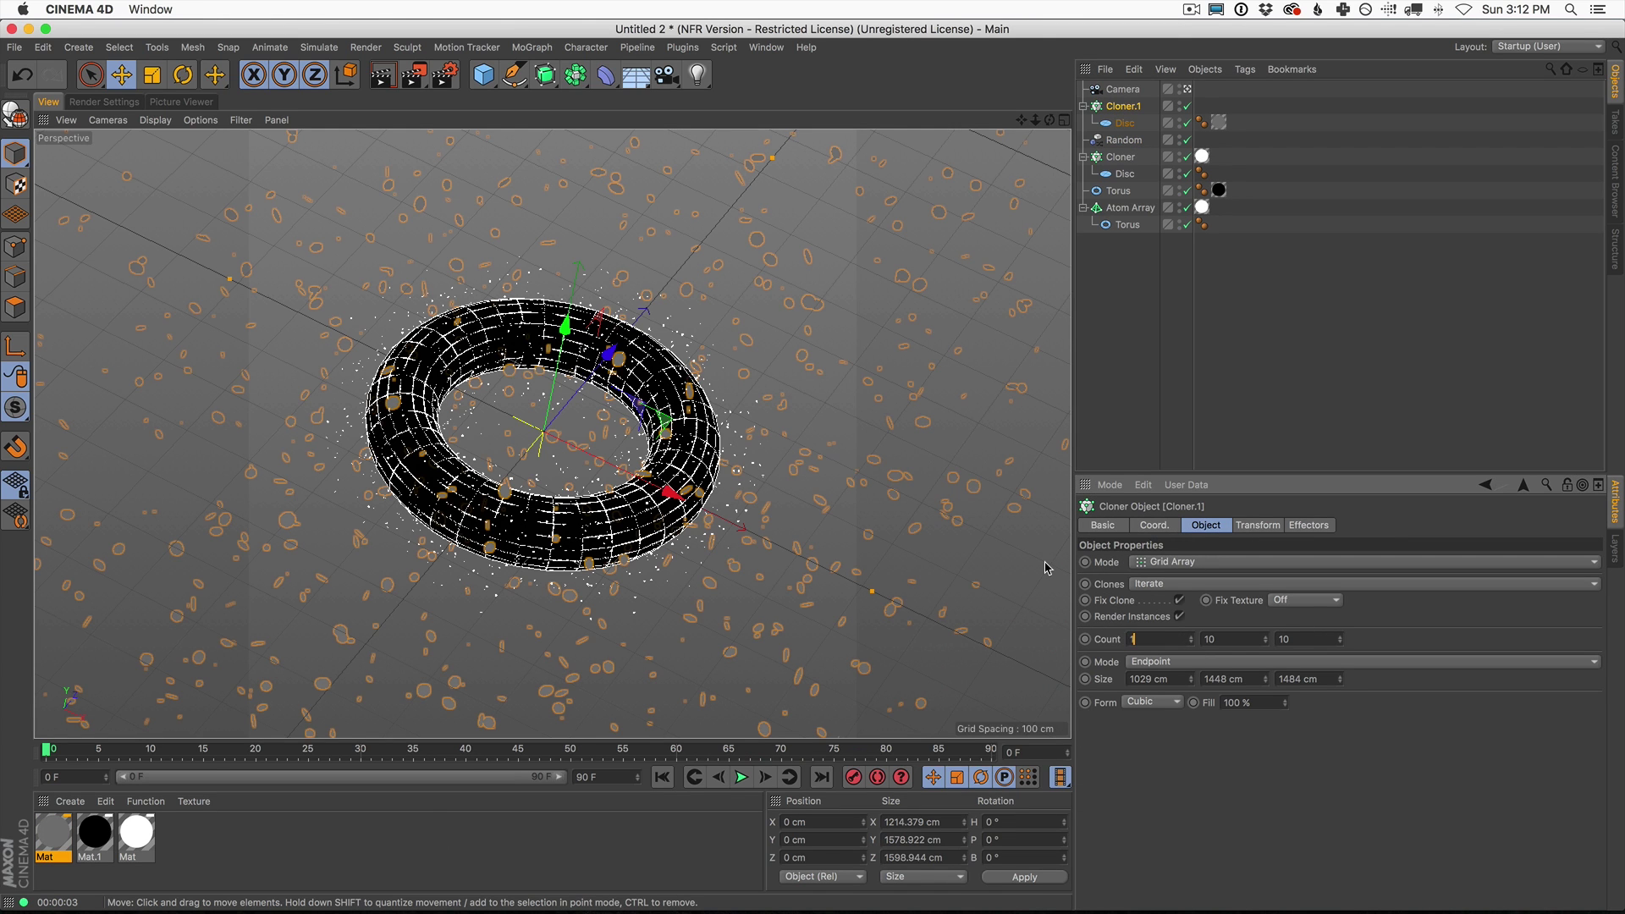
{"action": "type", "text": "16"}
{"action": "key", "text": "Tab"}
{"action": "type", "text": "1"}
{"action": "key", "text": "Return"}
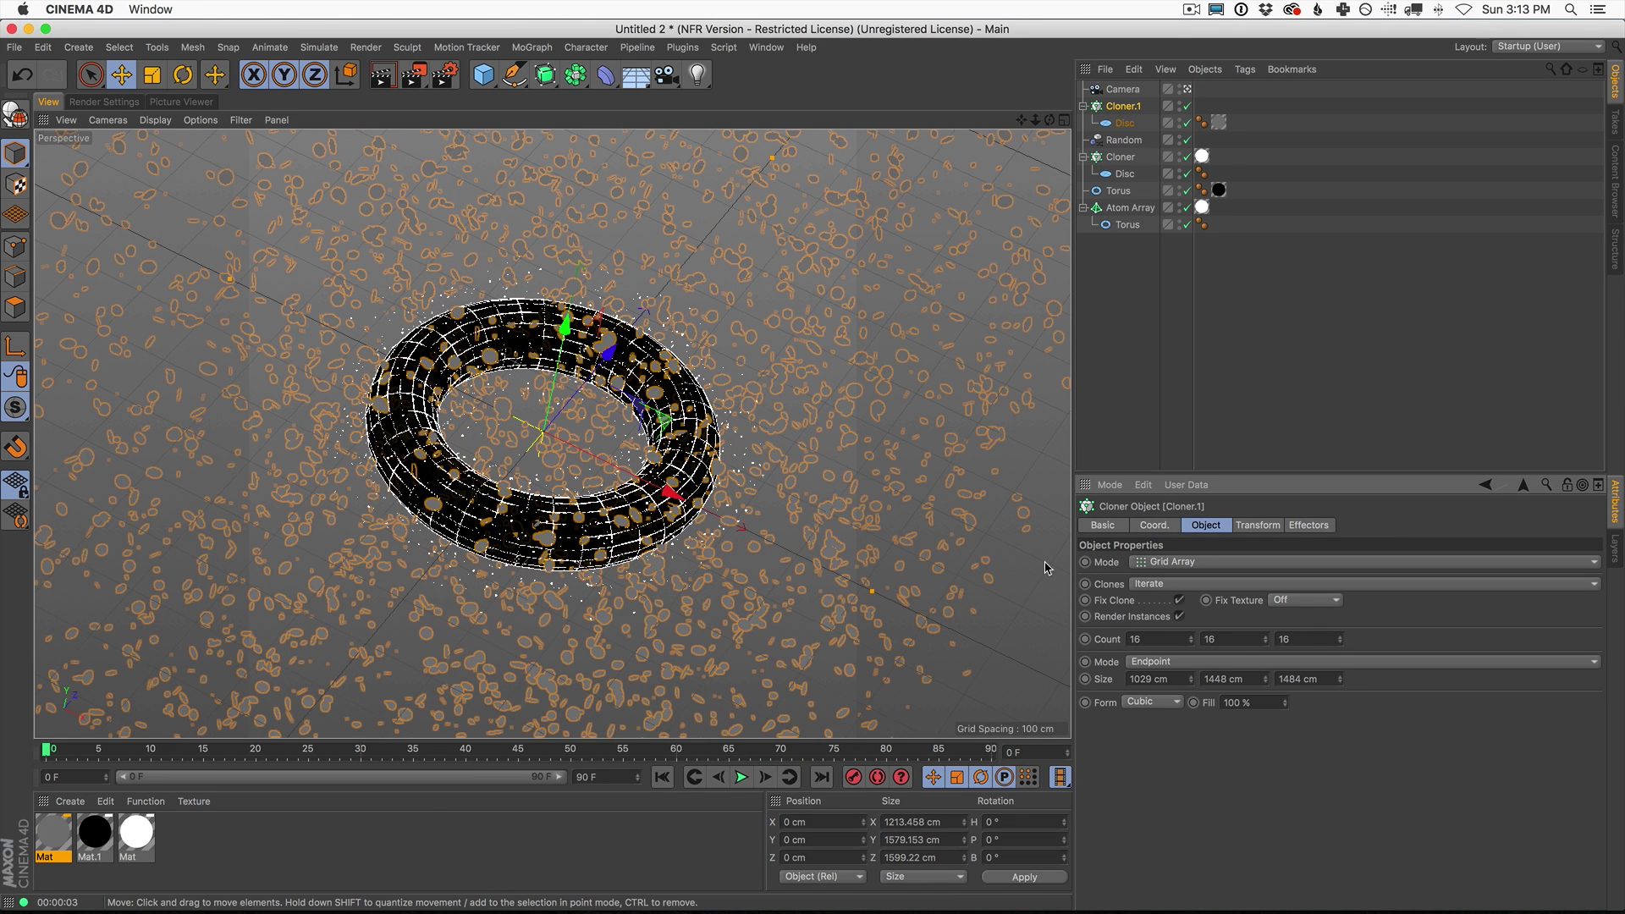
Step: Enlarge the Cloner.1 grid to 1368 × 1900 × 1979 cm and render the scene to the Picture Viewer
{"action": "mouse_move", "coordinate": [1191, 682]}
{"action": "left_mouse_down"}
{"action": "mouse_move", "coordinate": [1259, 348]}
{"action": "mouse_move", "coordinate": [1216, 701]}
{"action": "left_mouse_up"}
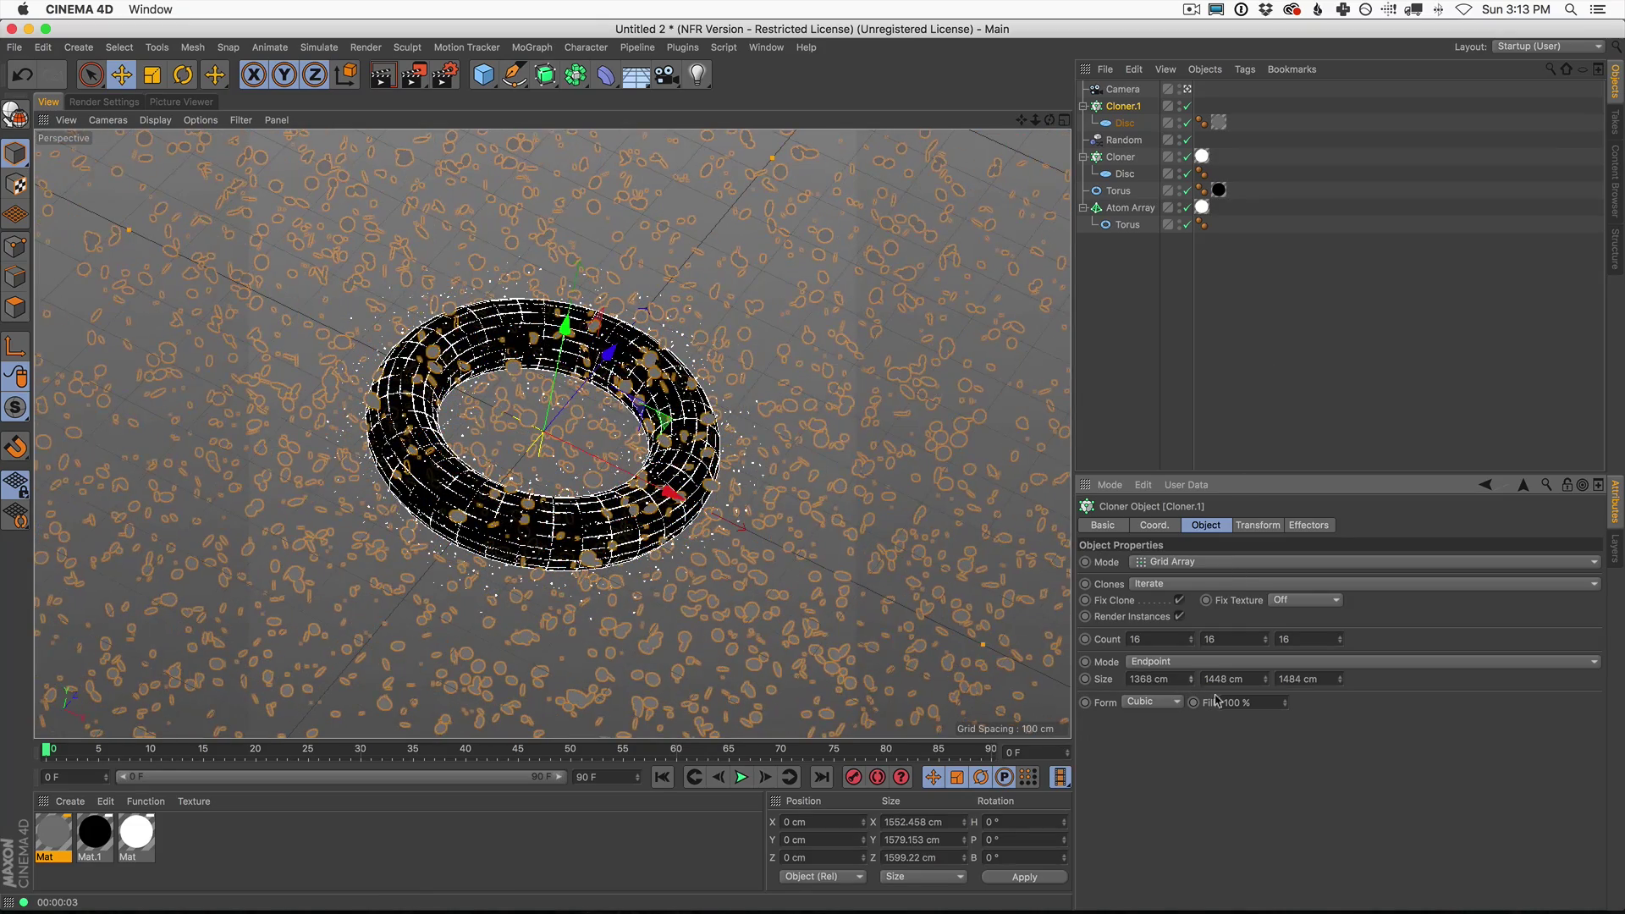
{"action": "mouse_move", "coordinate": [1305, 468]}
{"action": "left_mouse_down"}
{"action": "mouse_move", "coordinate": [1324, 297]}
{"action": "mouse_move", "coordinate": [1345, 666]}
{"action": "mouse_move", "coordinate": [1395, 264]}
{"action": "left_mouse_up"}
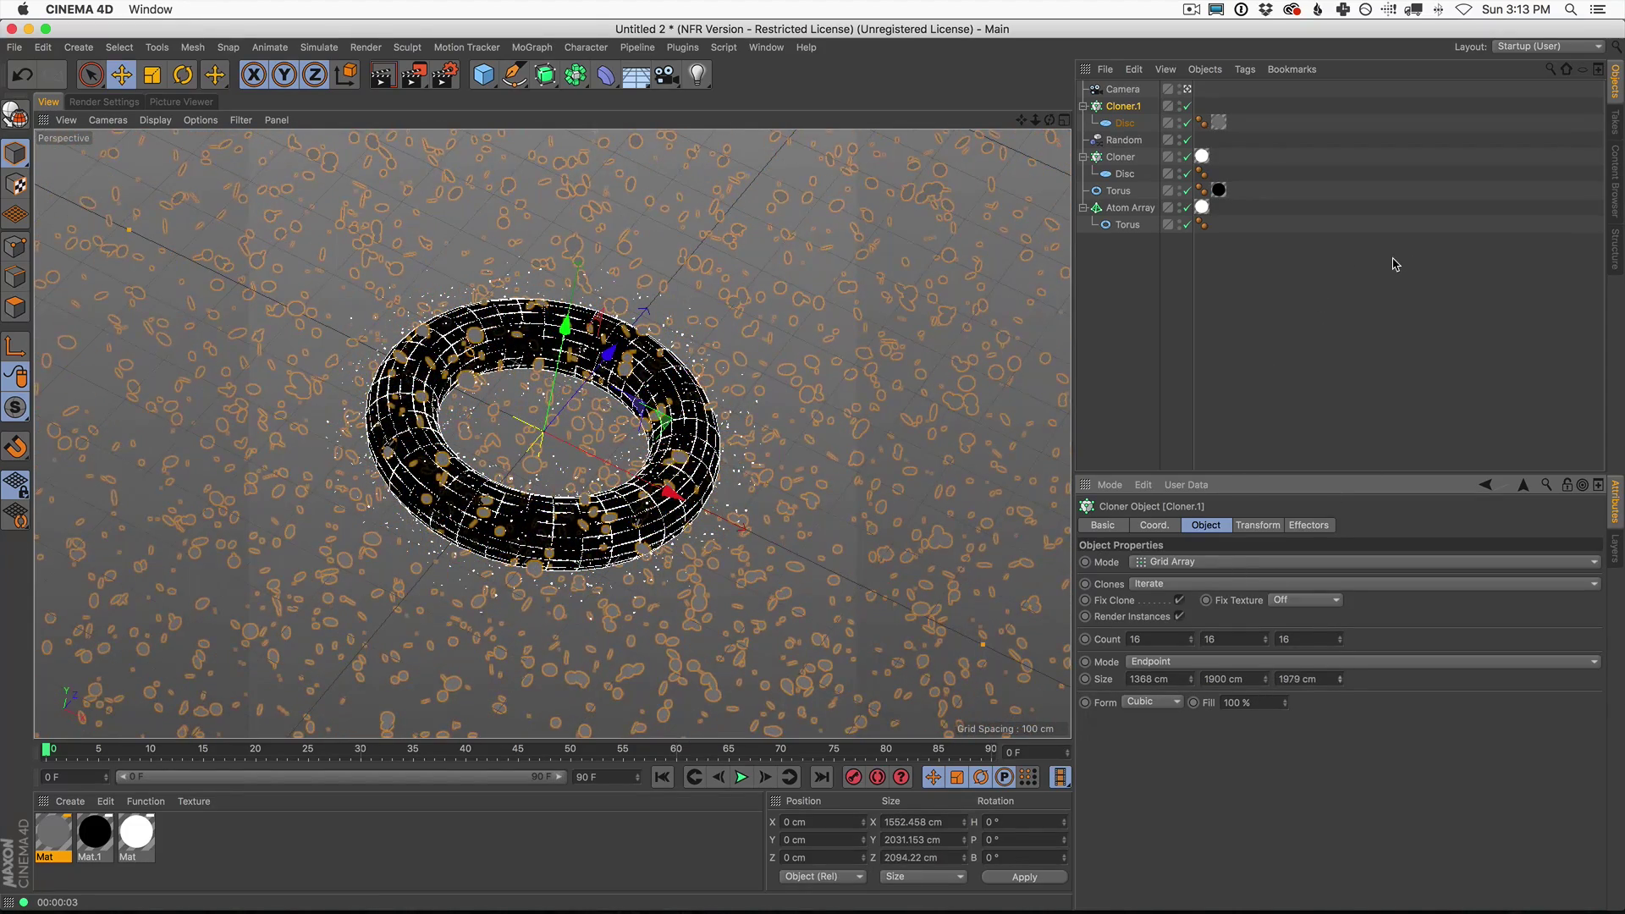
{"action": "key", "text": "shift+r"}
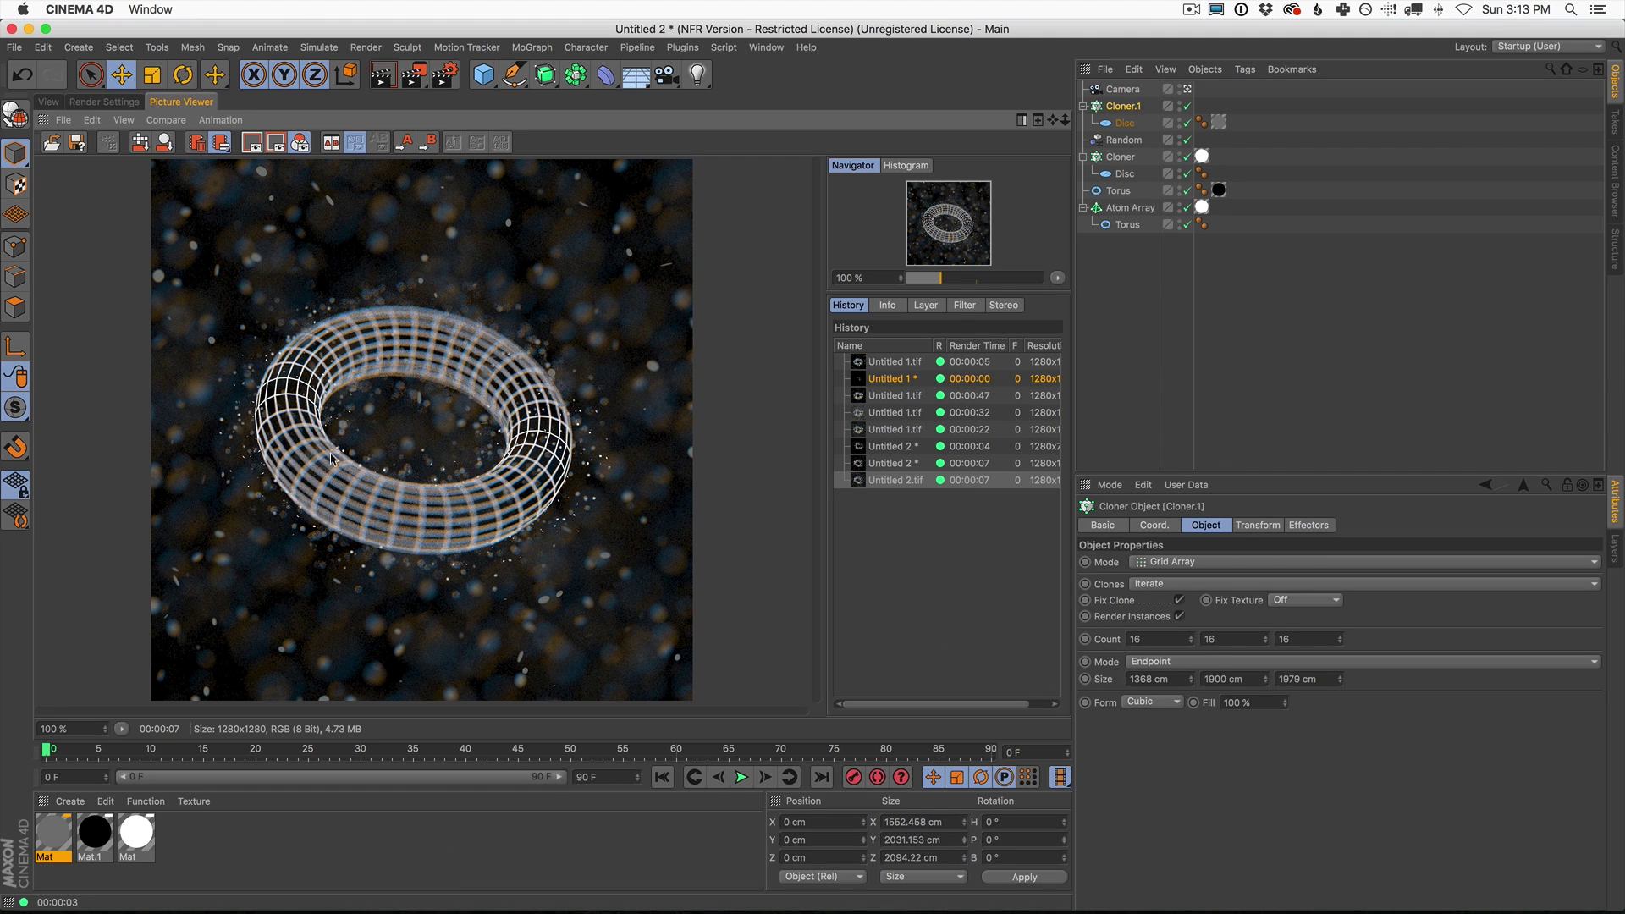
{"action": "left_click", "coordinate": [104, 102]}
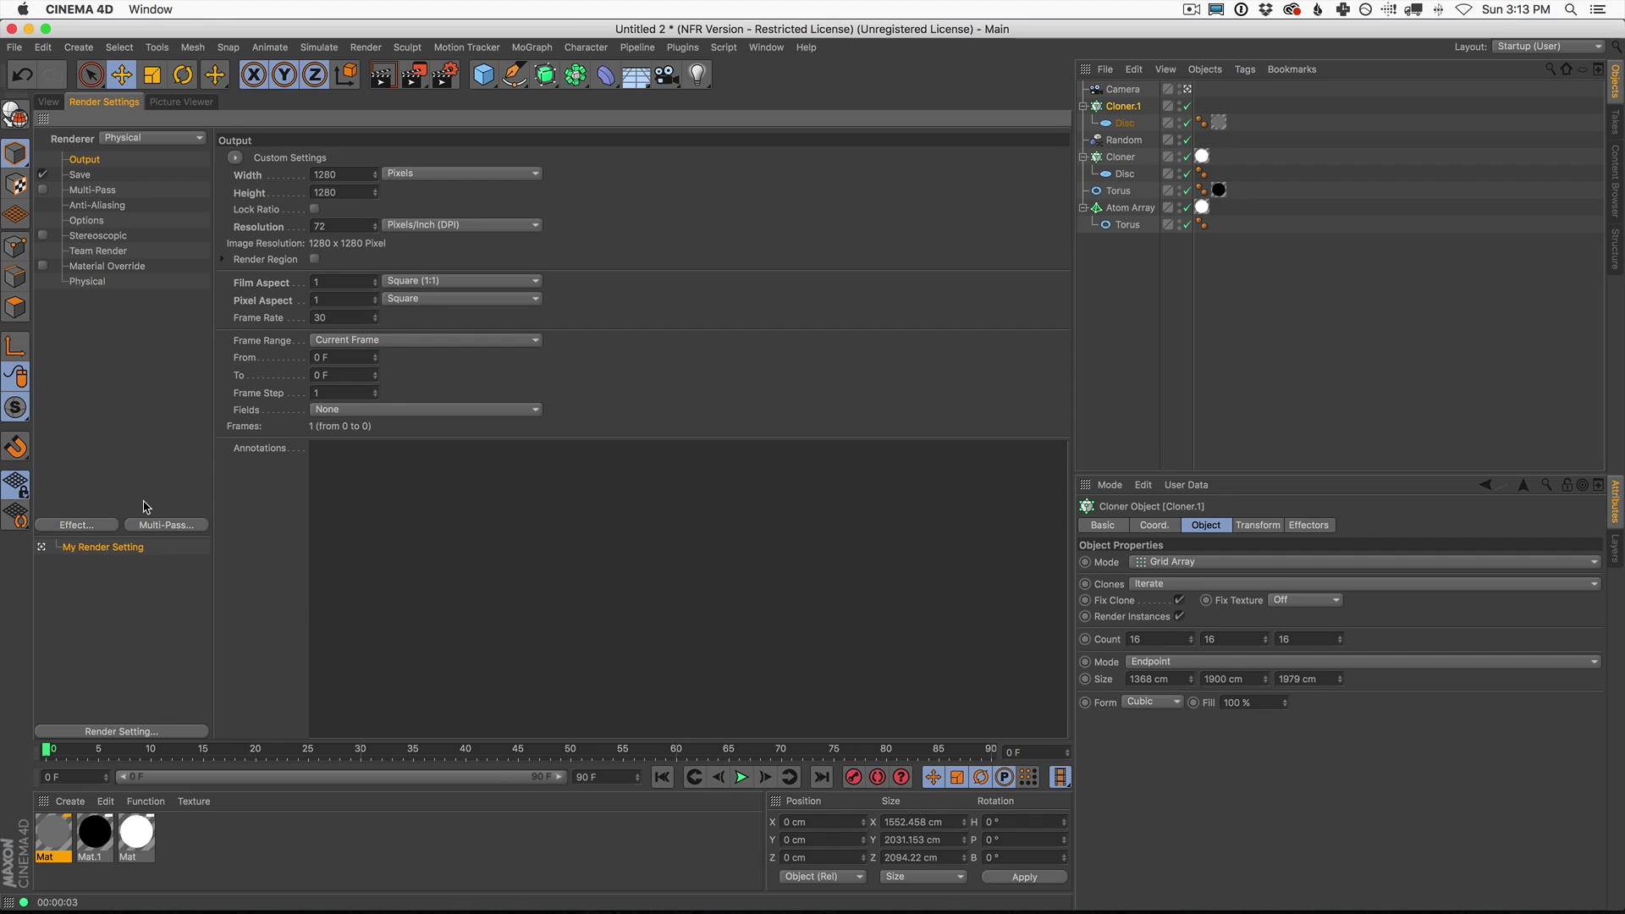
{"action": "left_click", "coordinate": [179, 102]}
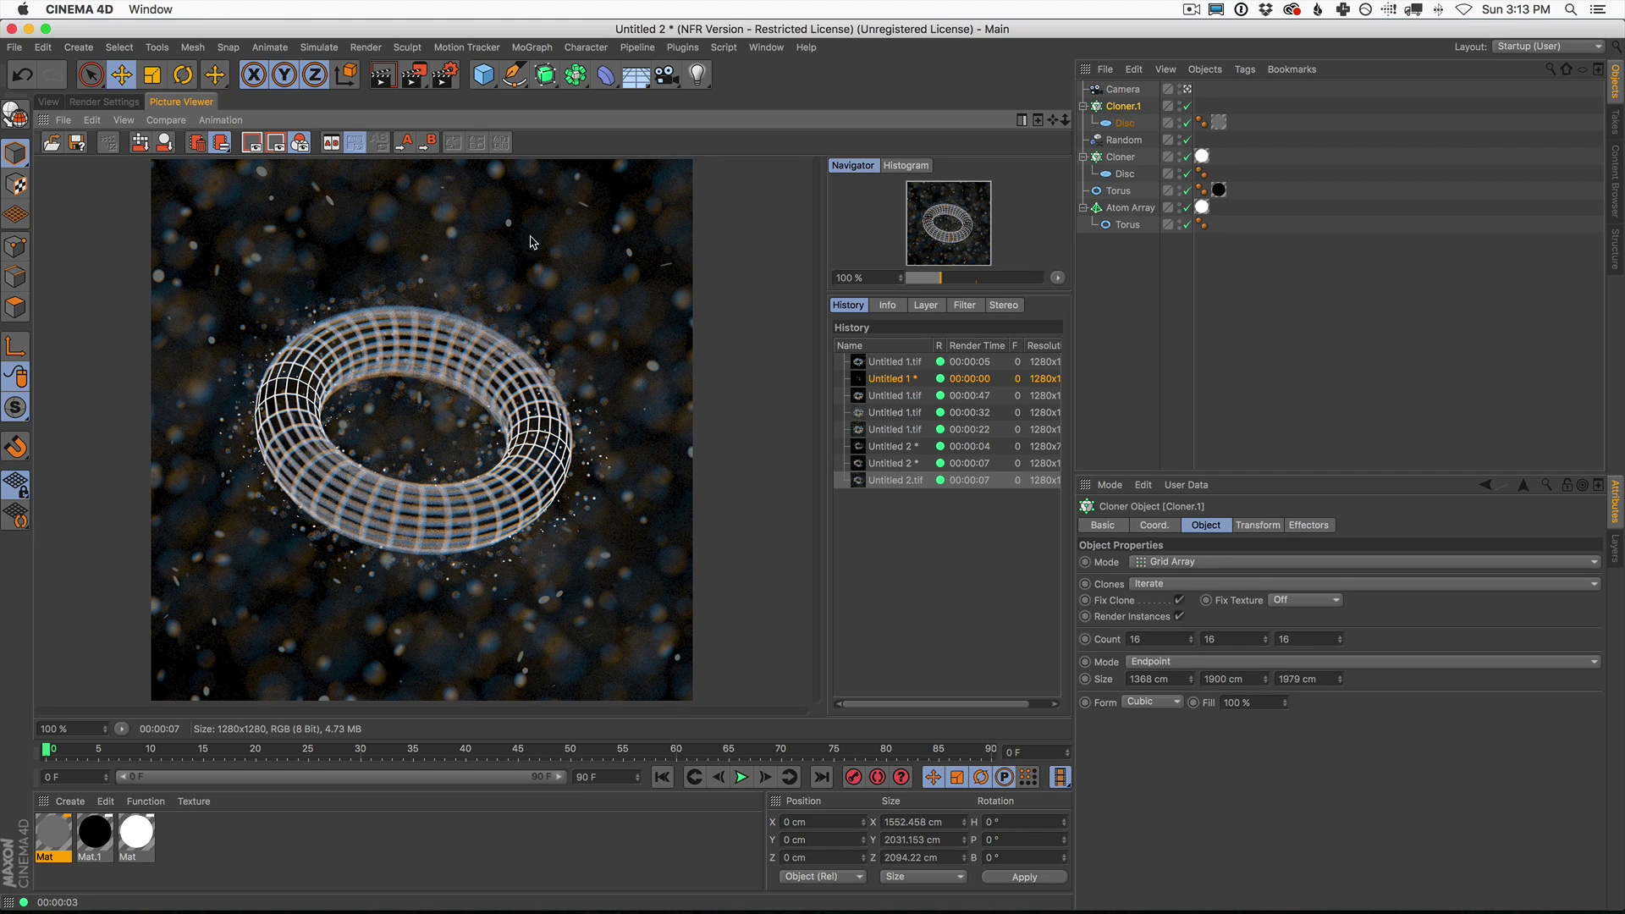
Step: Set the Physical renderer's sampling quality to Medium, render the scene to the Picture Viewer and compare it with the previous render
{"action": "left_click", "coordinate": [111, 102]}
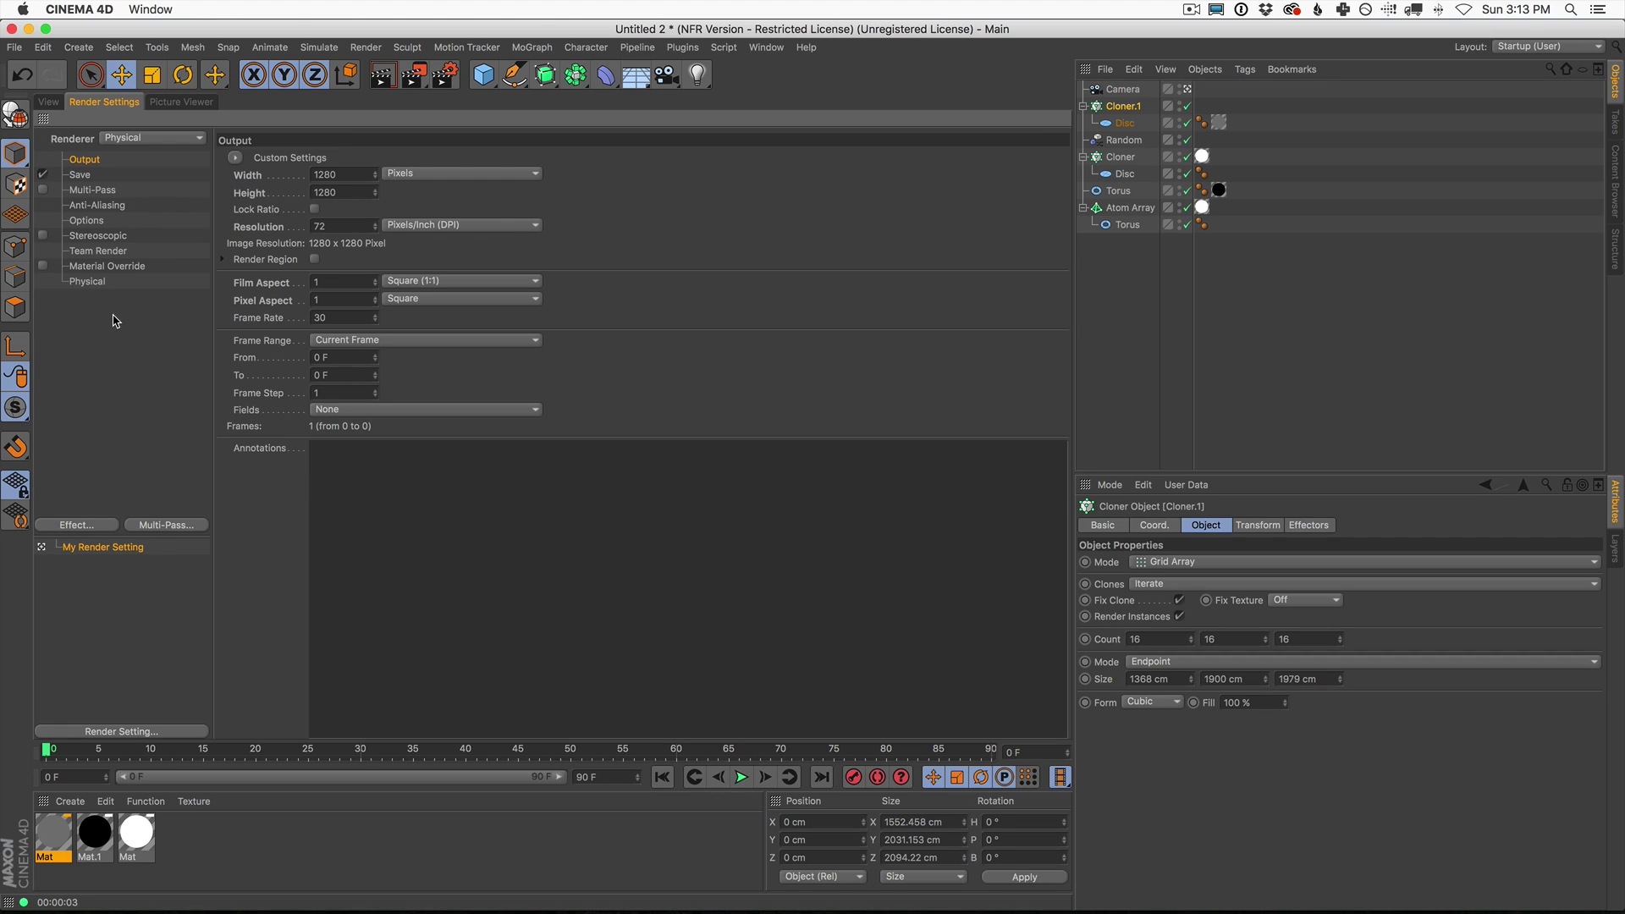
{"action": "left_click", "coordinate": [88, 282]}
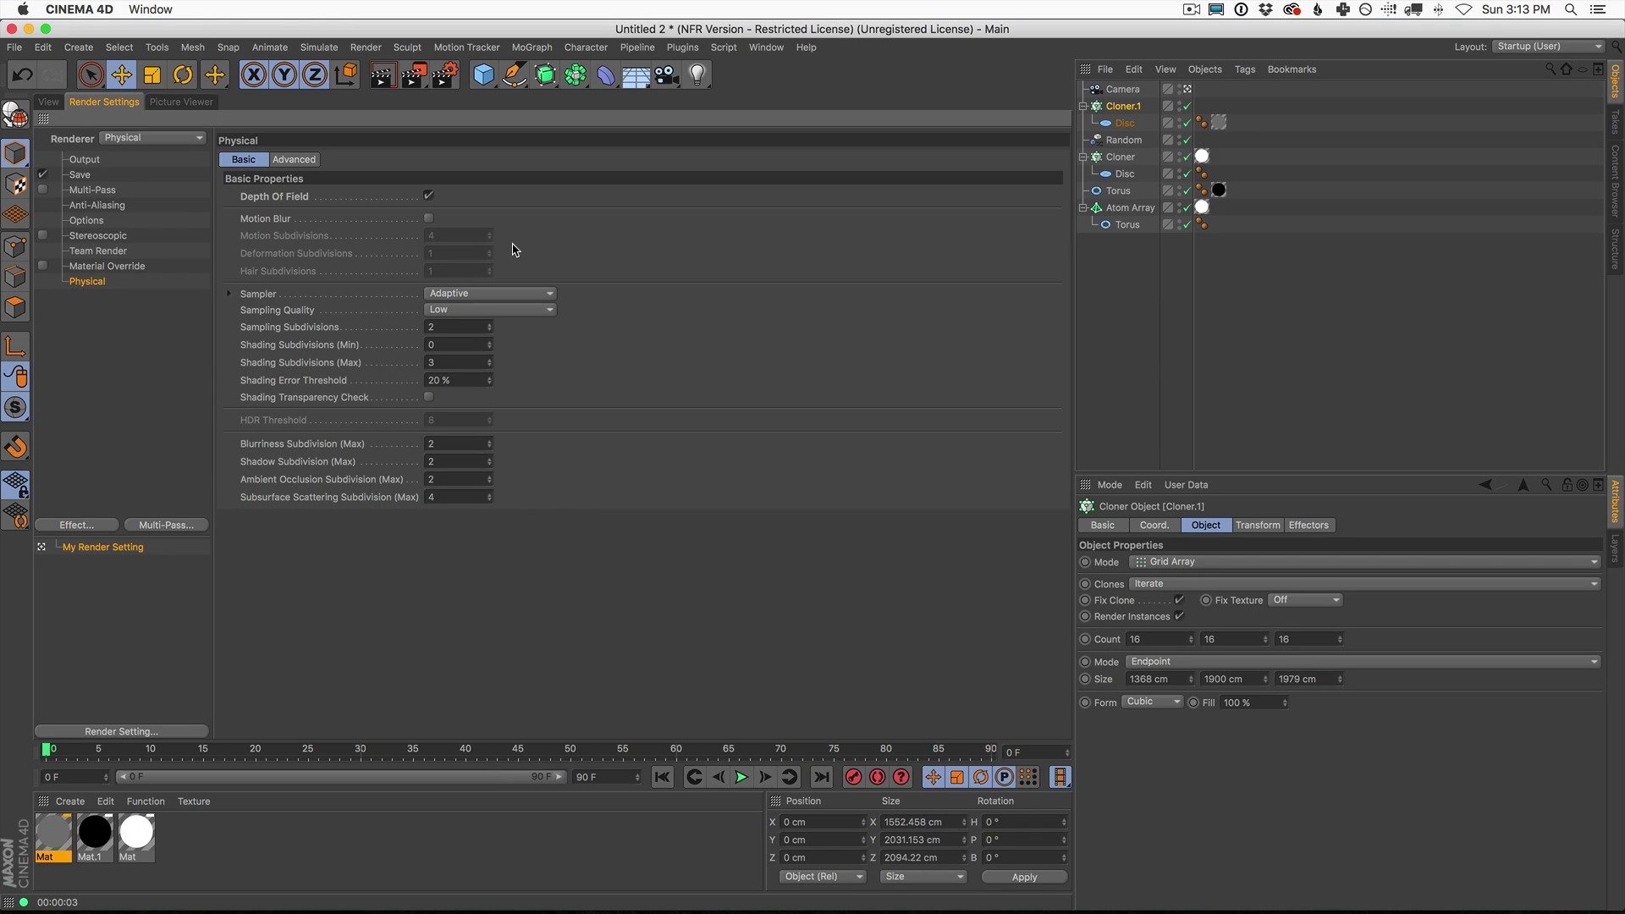
{"action": "left_click", "coordinate": [428, 196]}
{"action": "left_click", "coordinate": [453, 311]}
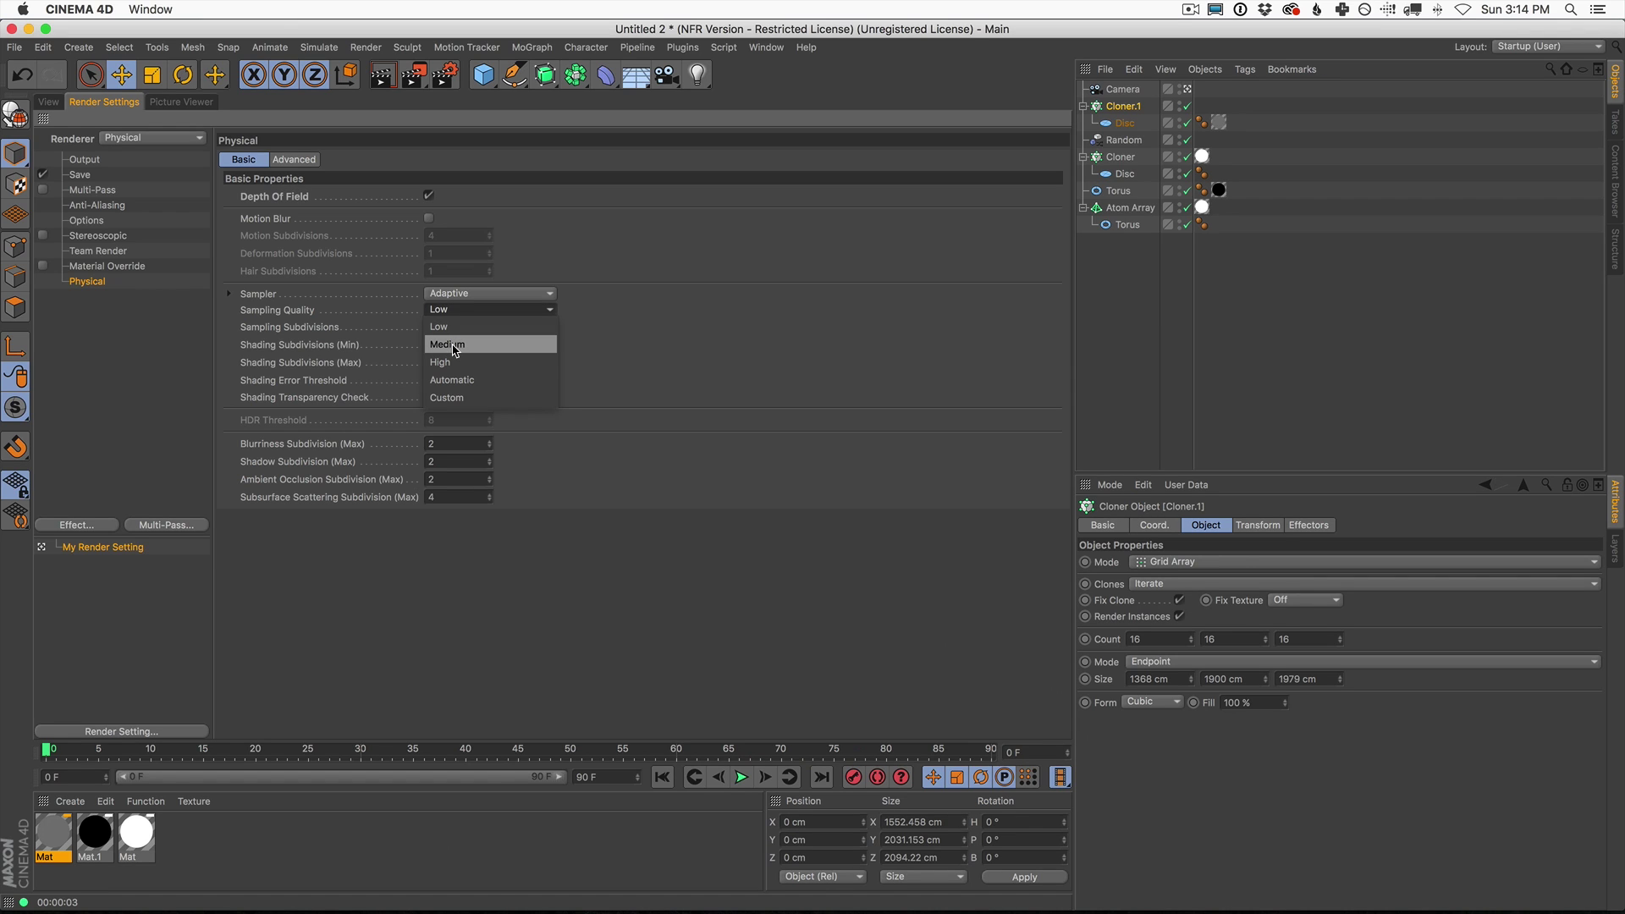
{"action": "left_click", "coordinate": [453, 346]}
{"action": "key", "text": "shift+r"}
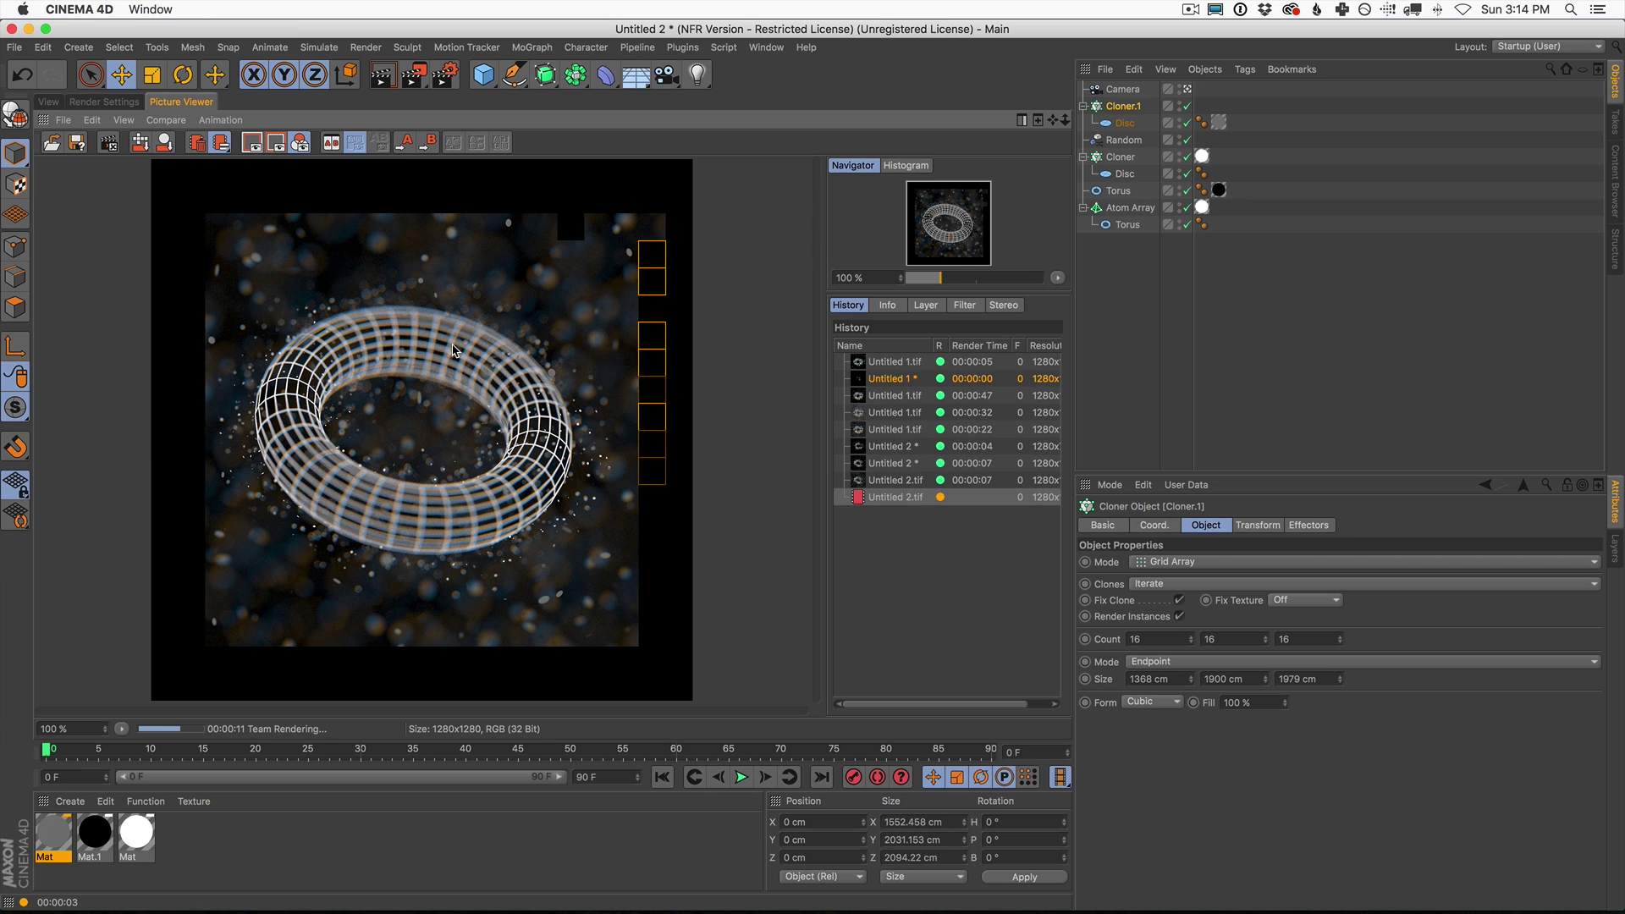
{"action": "left_click", "coordinate": [878, 482]}
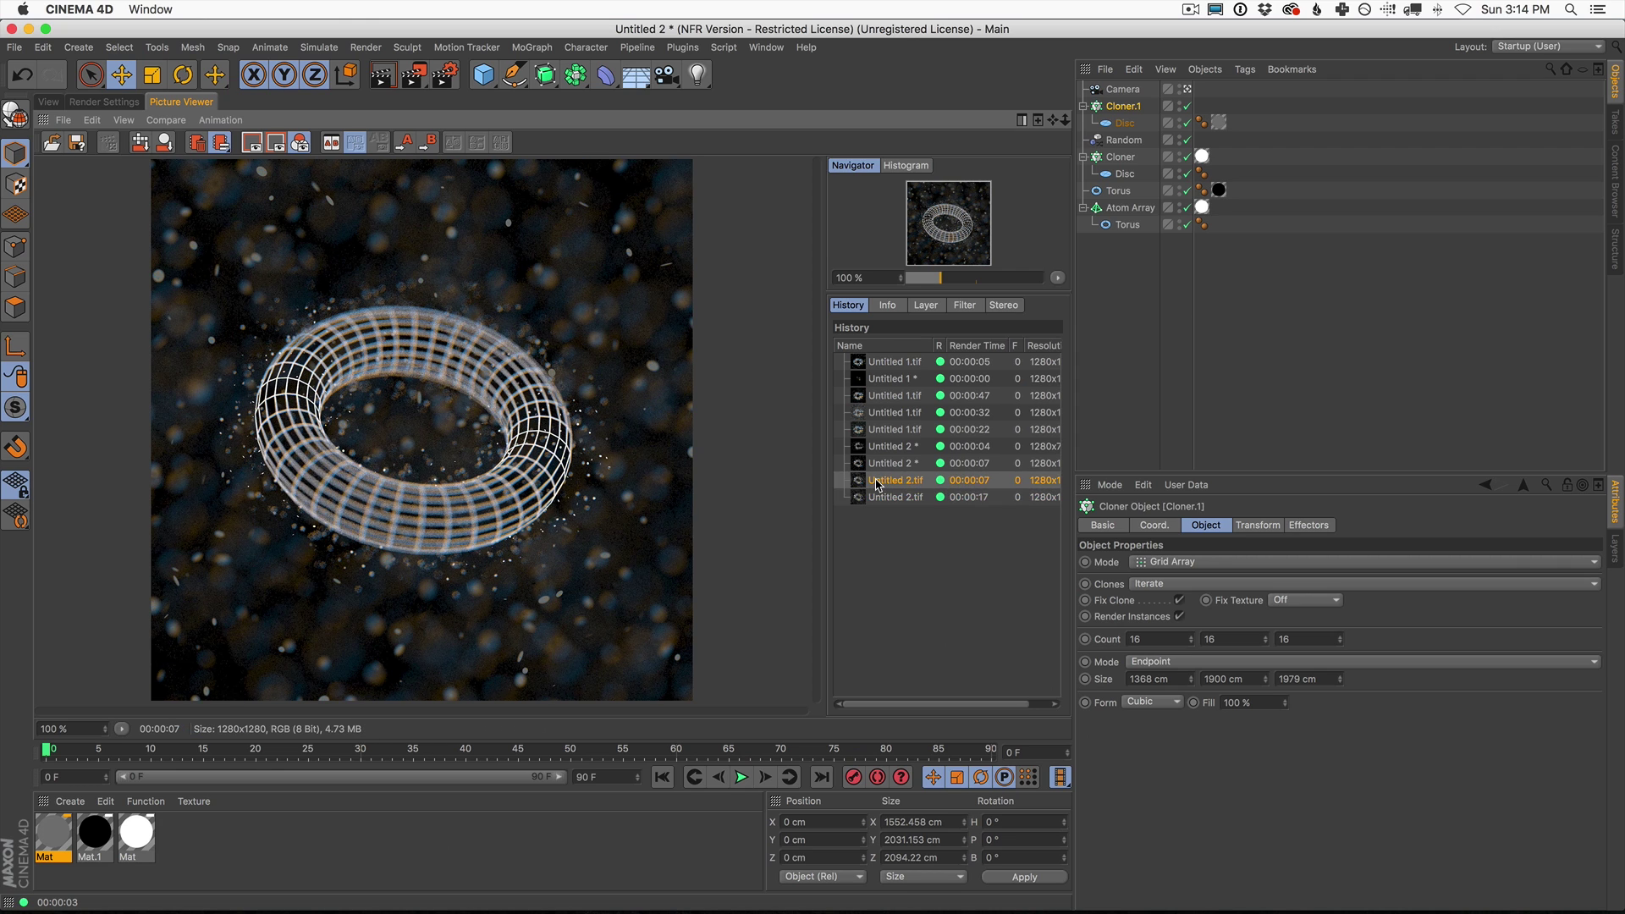
Step: Raise the Physical renderer's sampling quality to High, render the scene to the Picture Viewer and return to the perspective viewport
{"action": "left_click", "coordinate": [104, 101]}
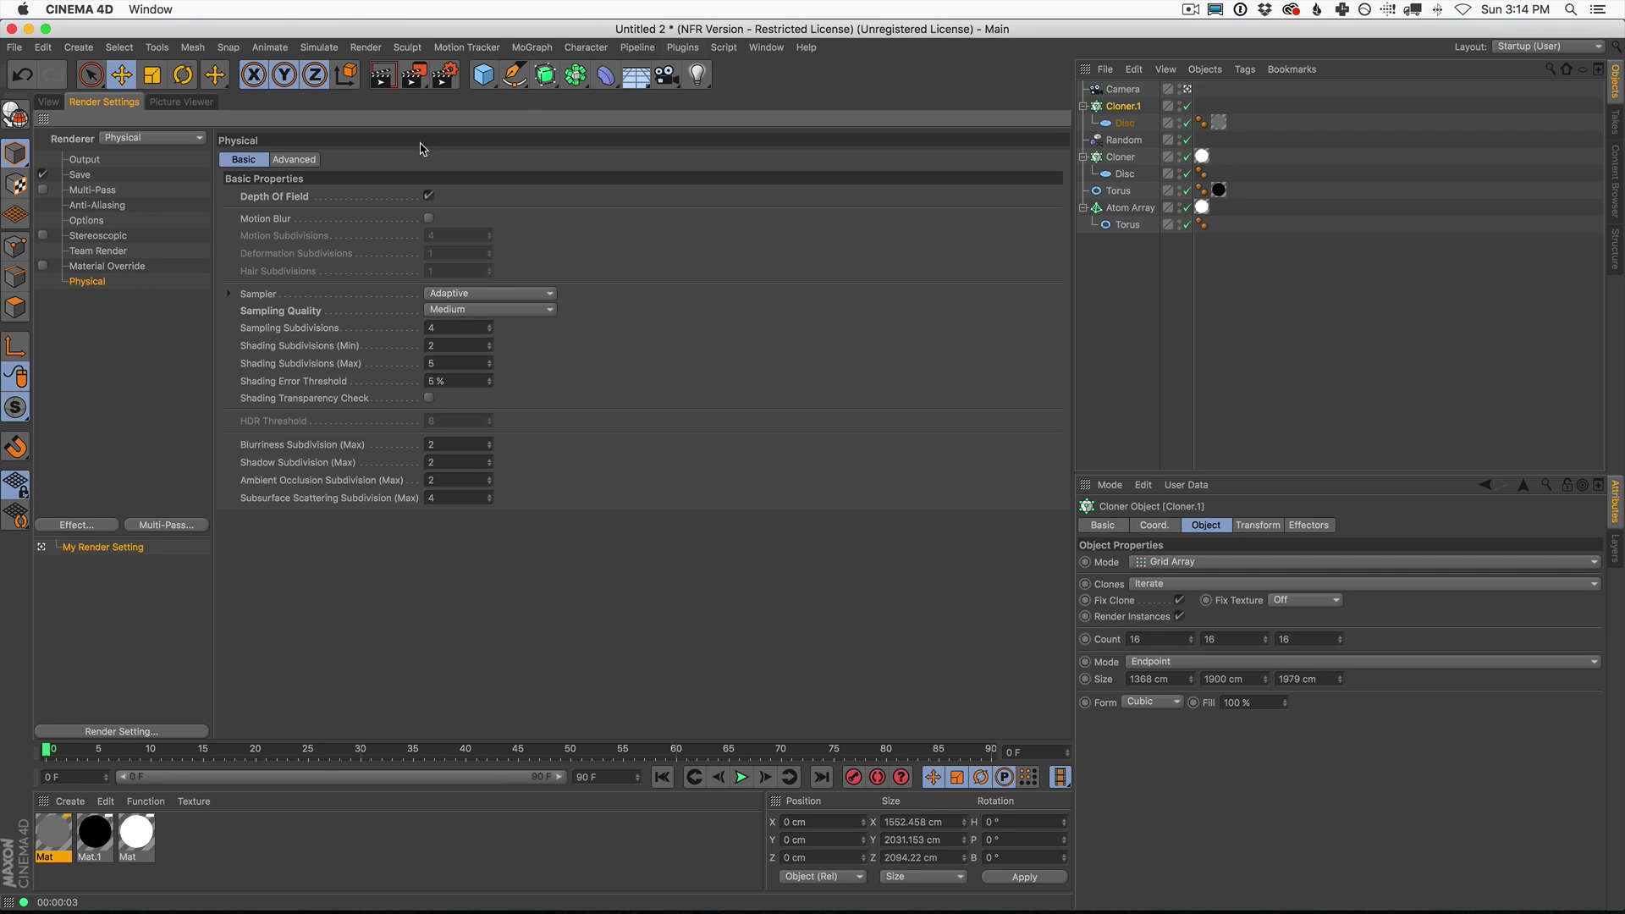
{"action": "left_click", "coordinate": [475, 317]}
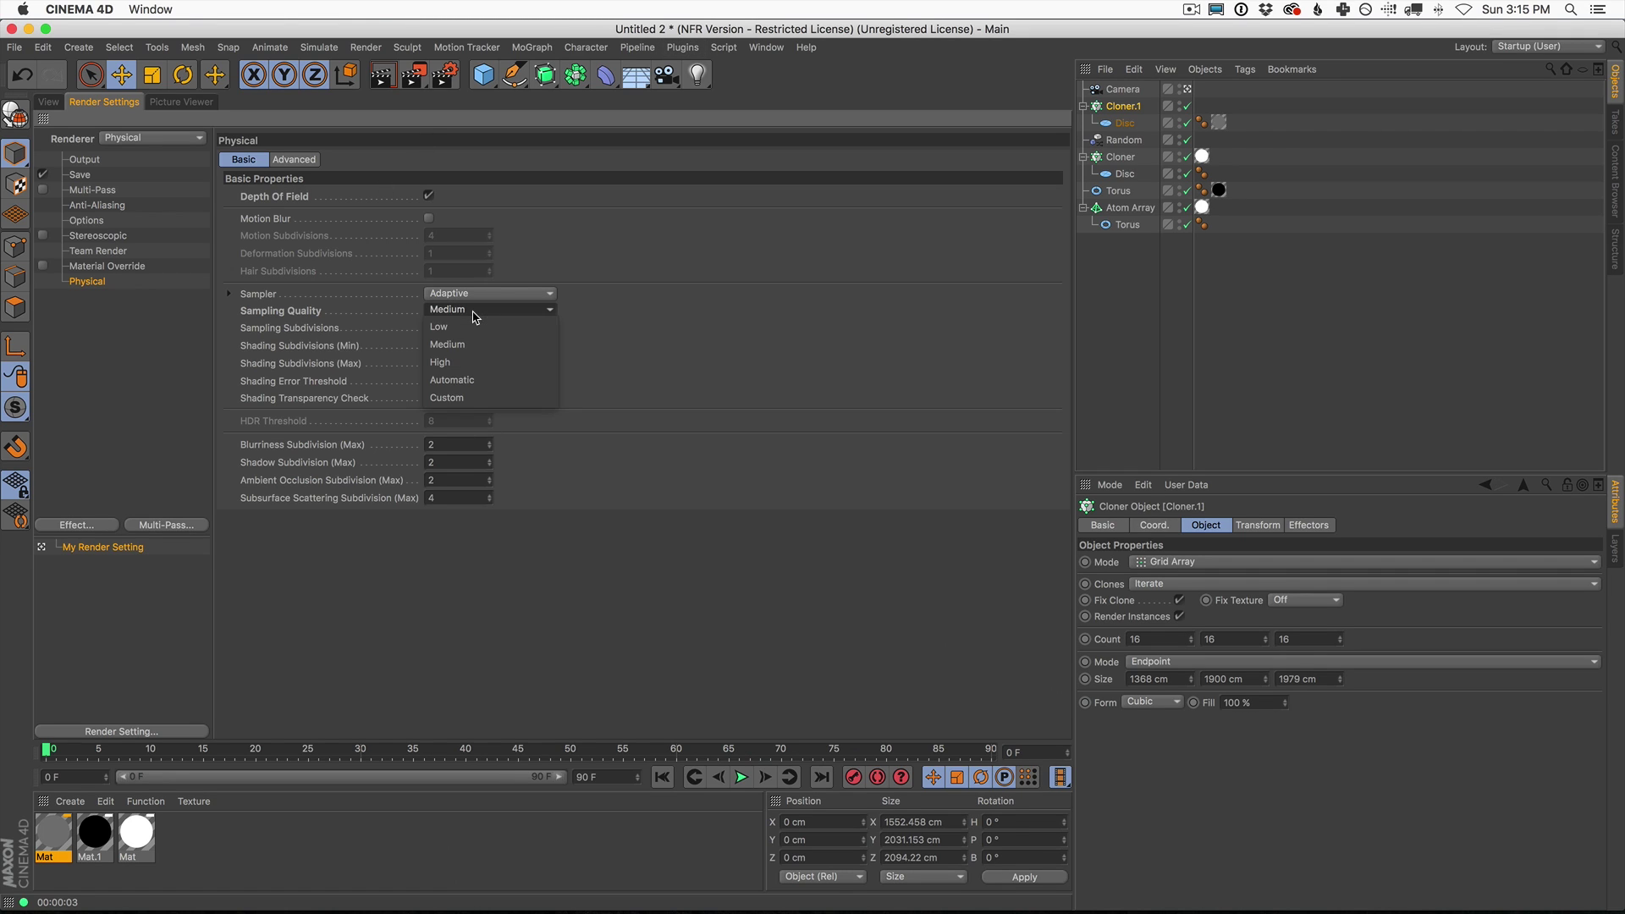
{"action": "left_click", "coordinate": [460, 365]}
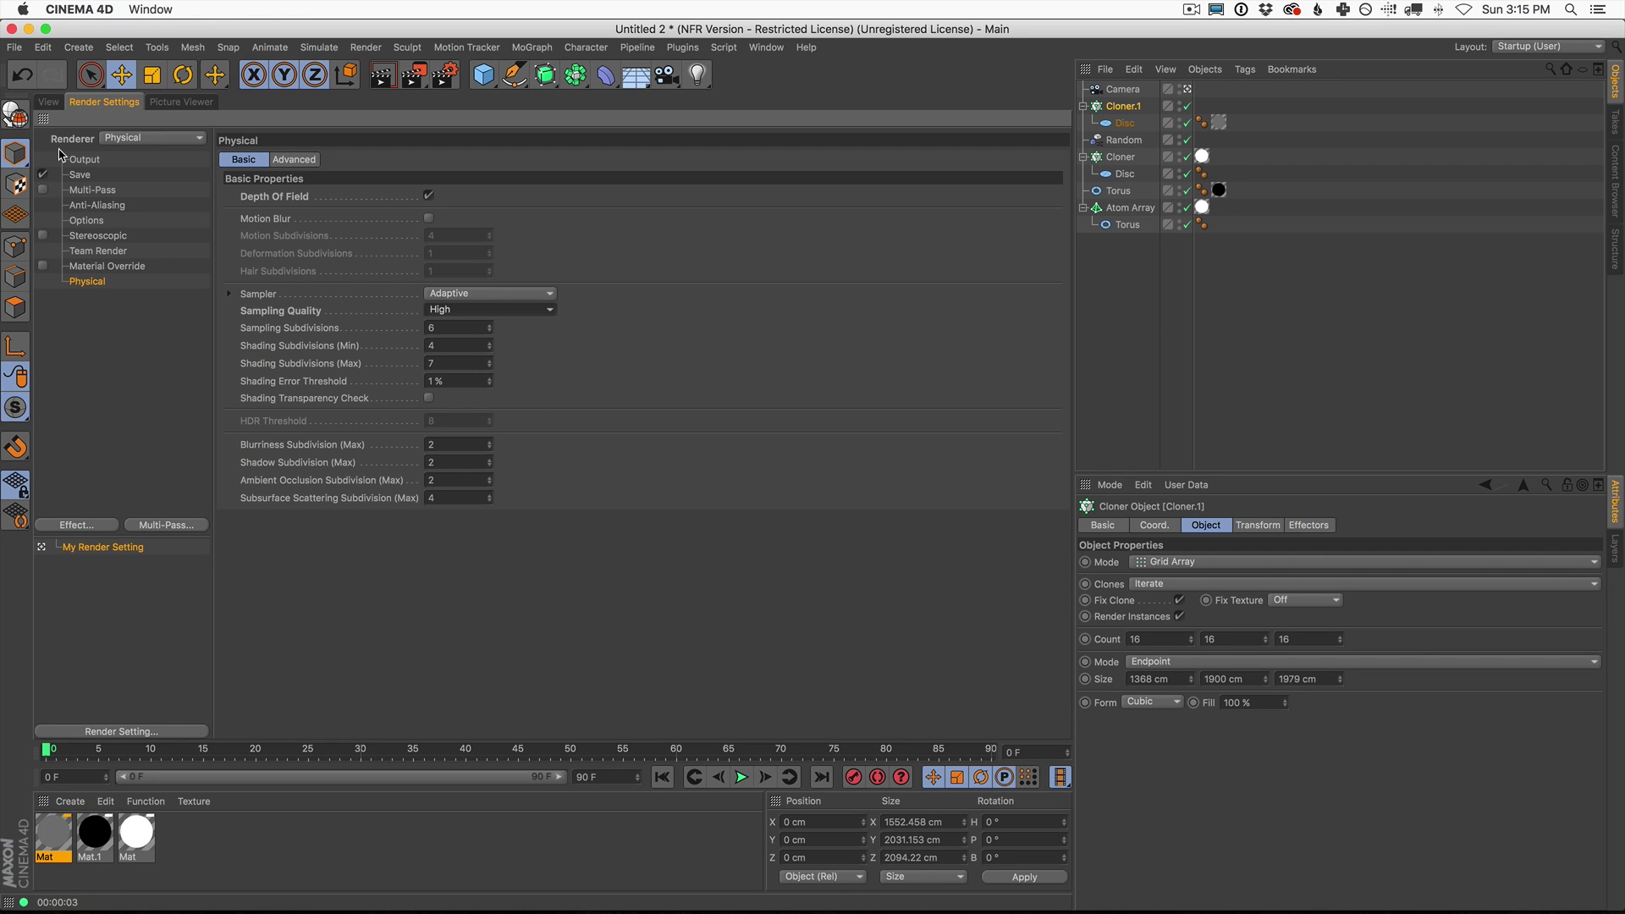
{"action": "key", "text": "shift+r"}
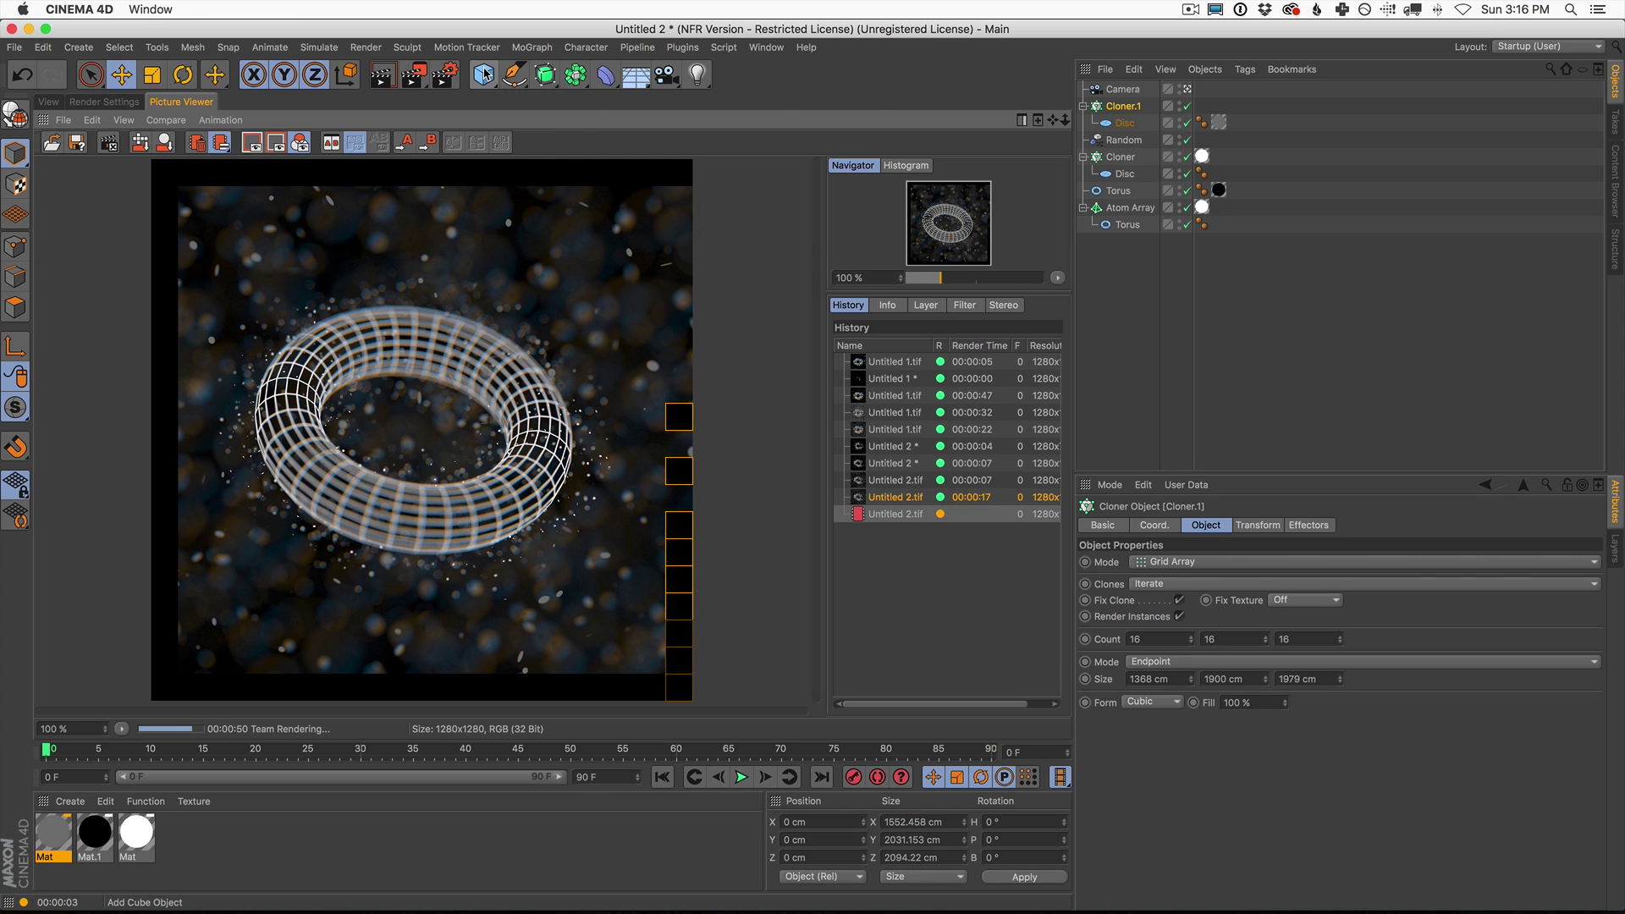
{"action": "left_click", "coordinate": [487, 74]}
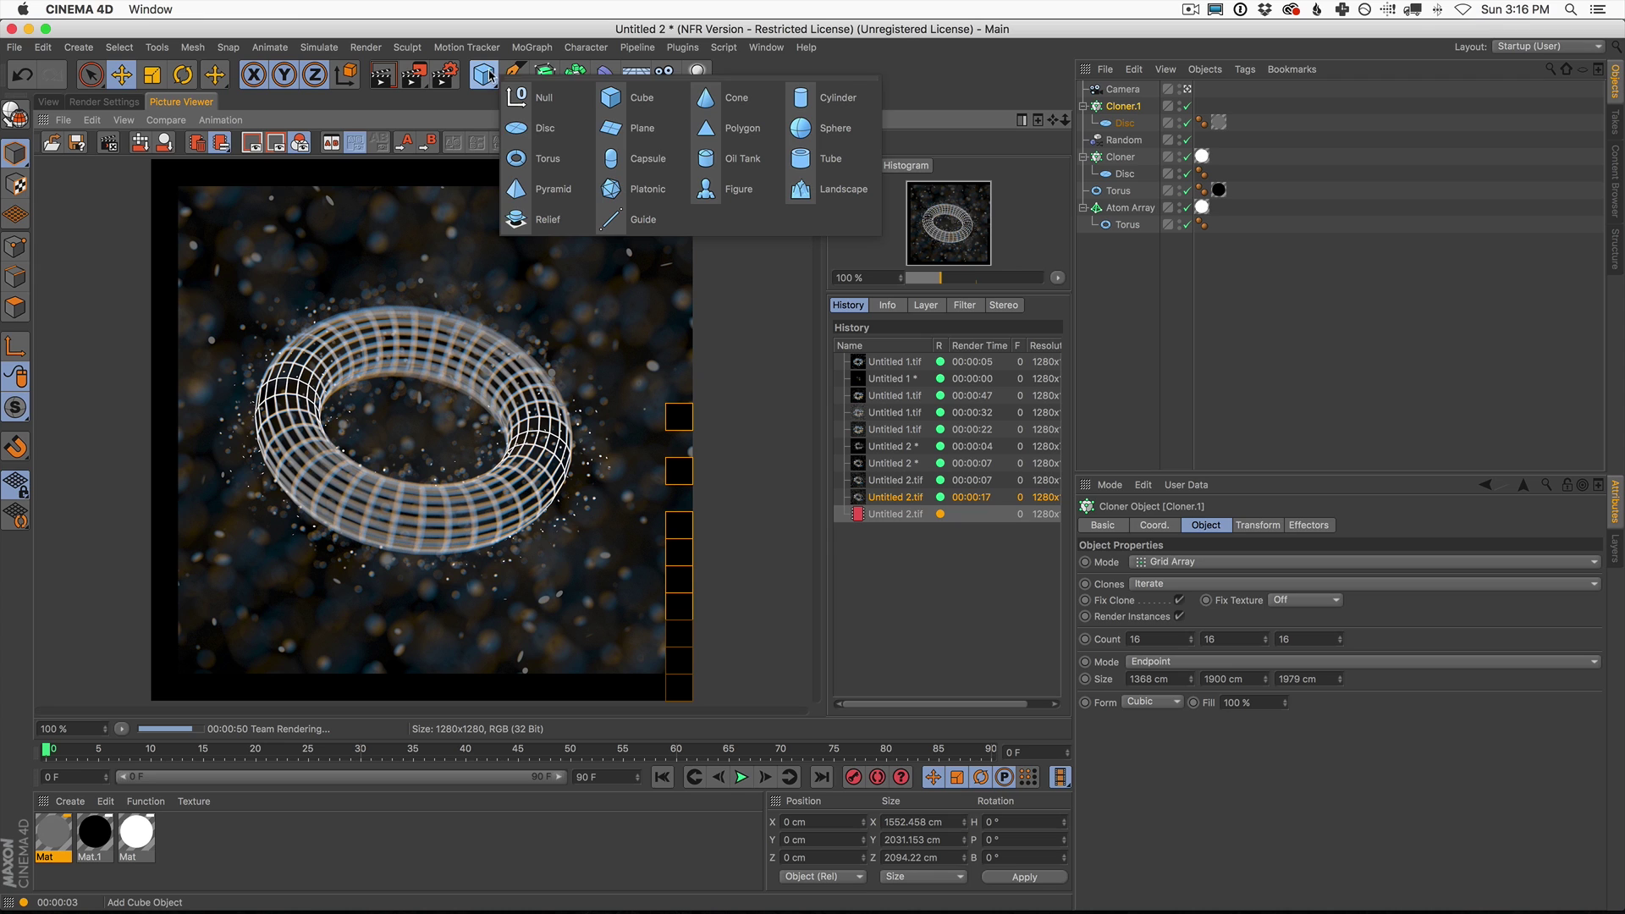
{"action": "left_click", "coordinate": [419, 185]}
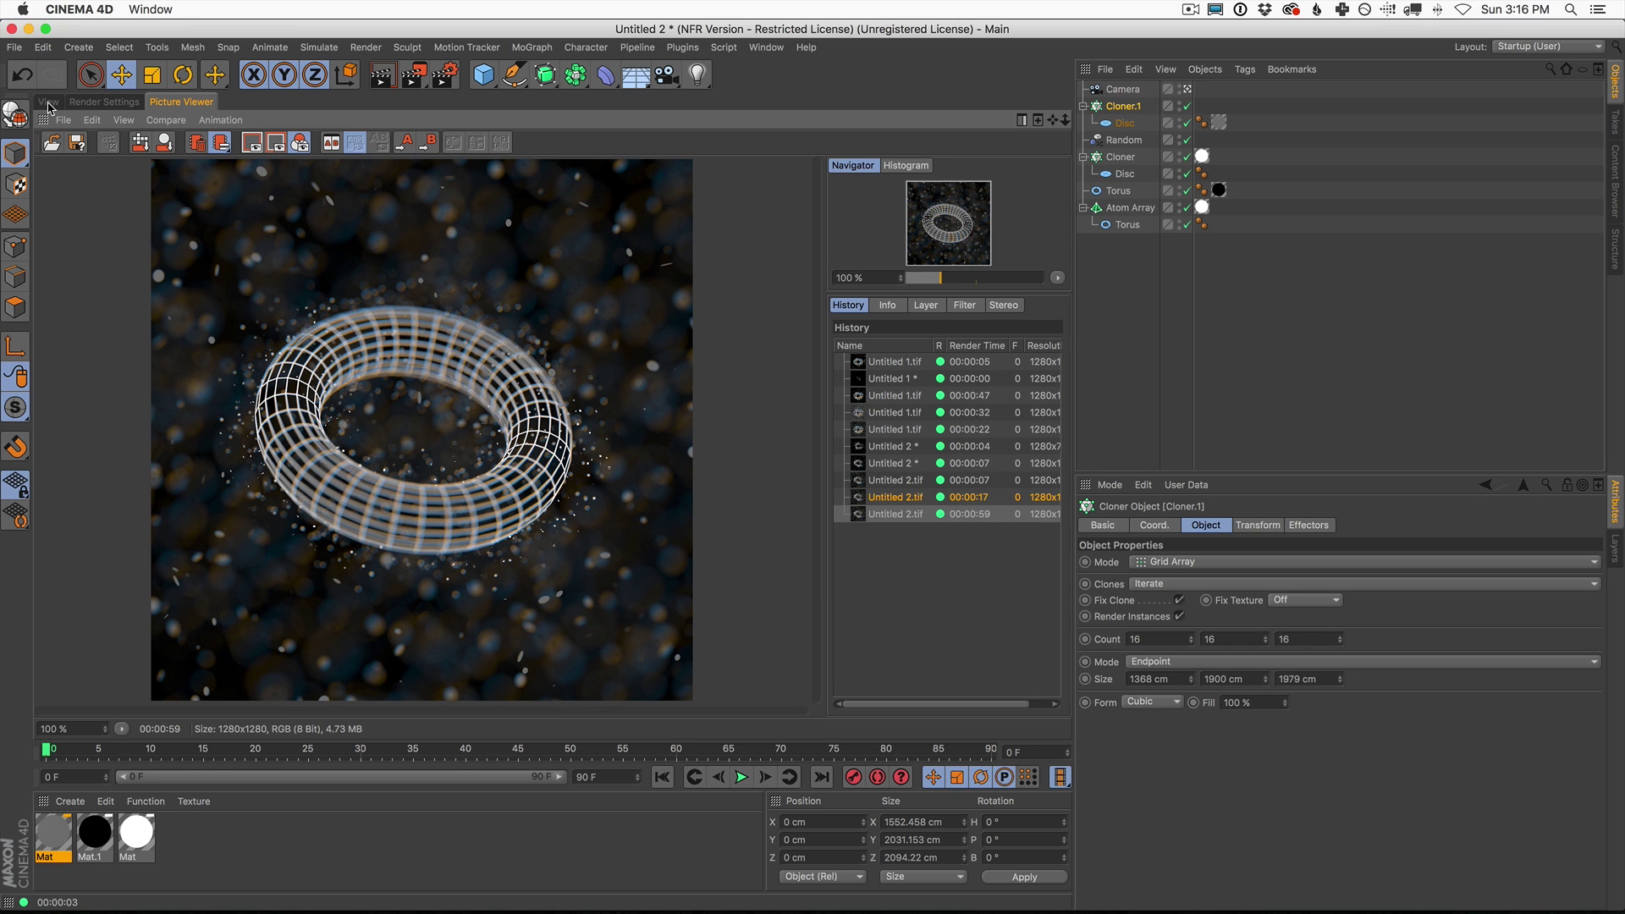
{"action": "left_click", "coordinate": [47, 102]}
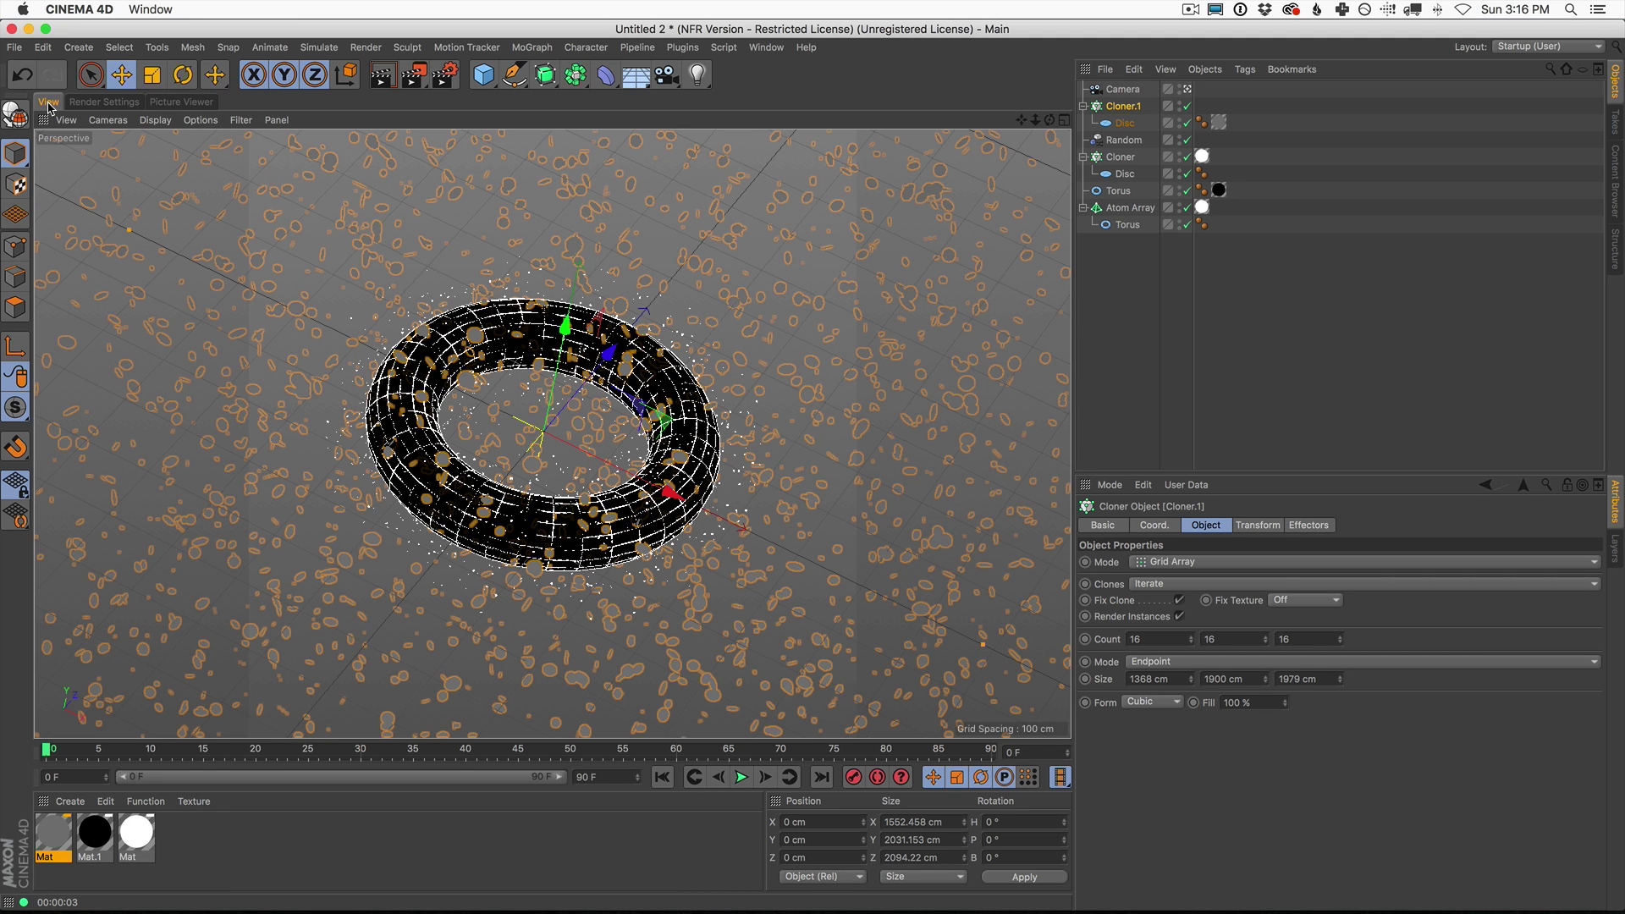